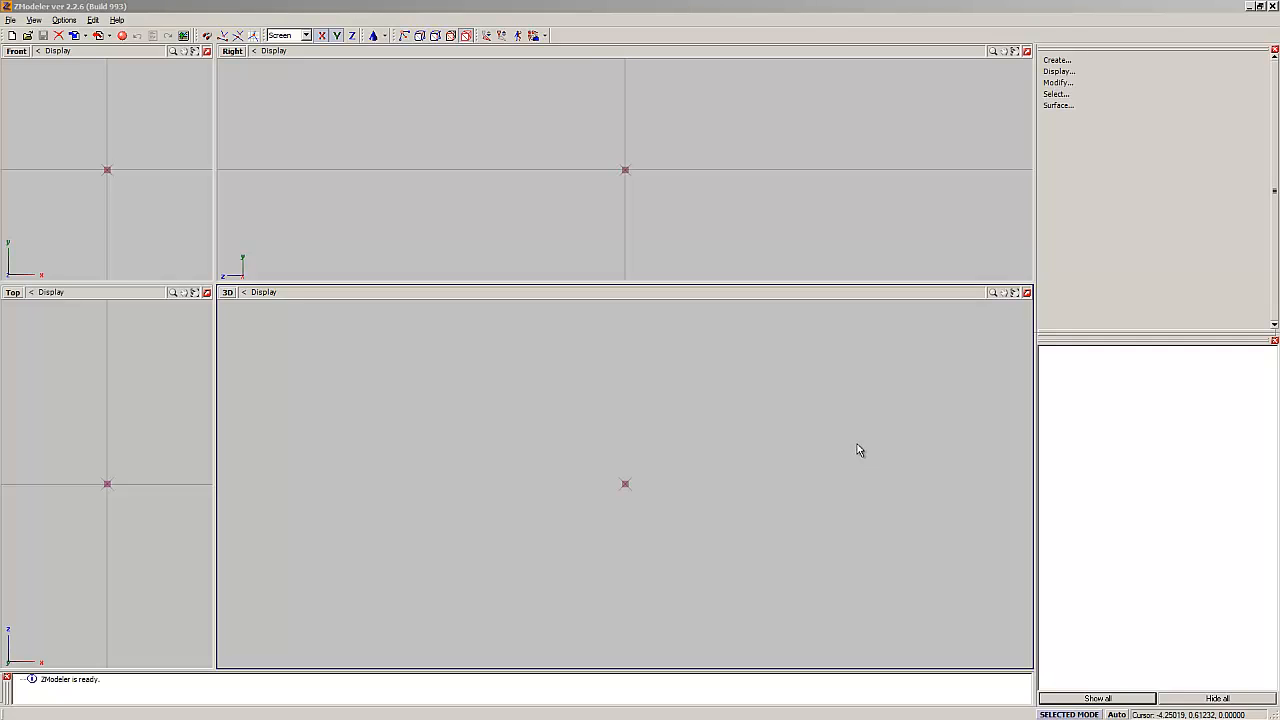
Step: Switch the 3D viewport to the User view
left_click(227, 293)
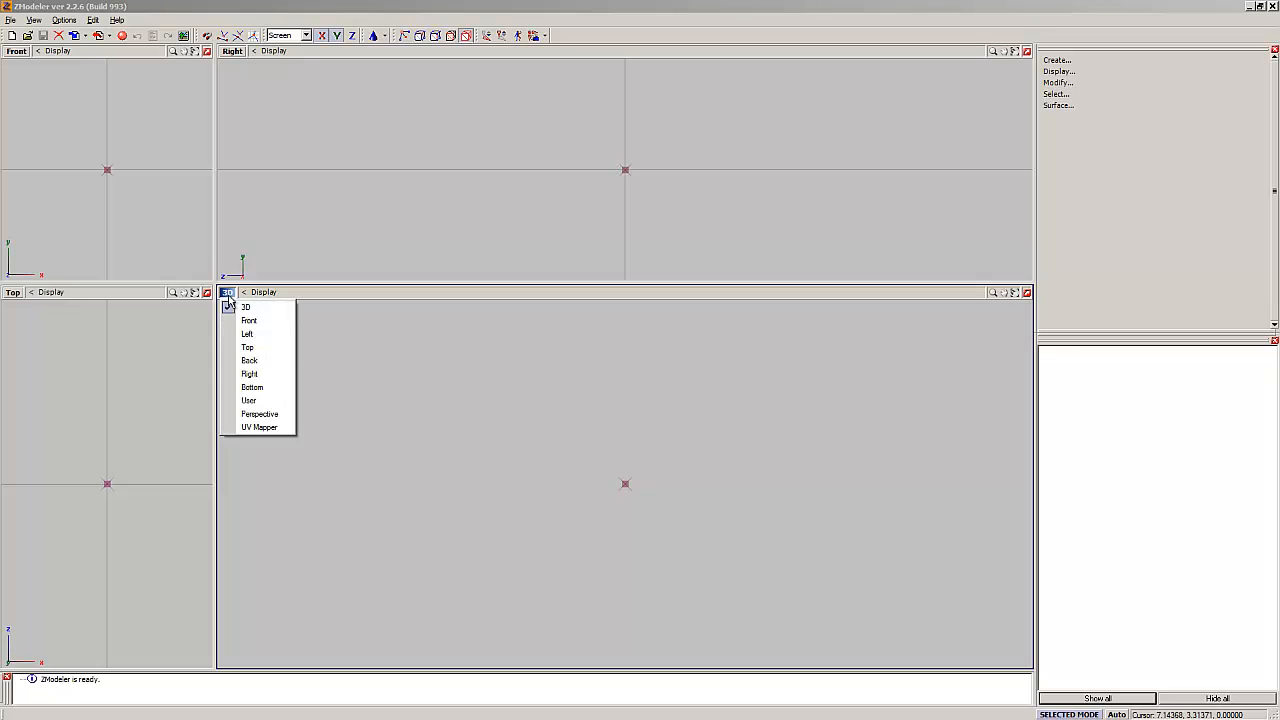
left_click(266, 402)
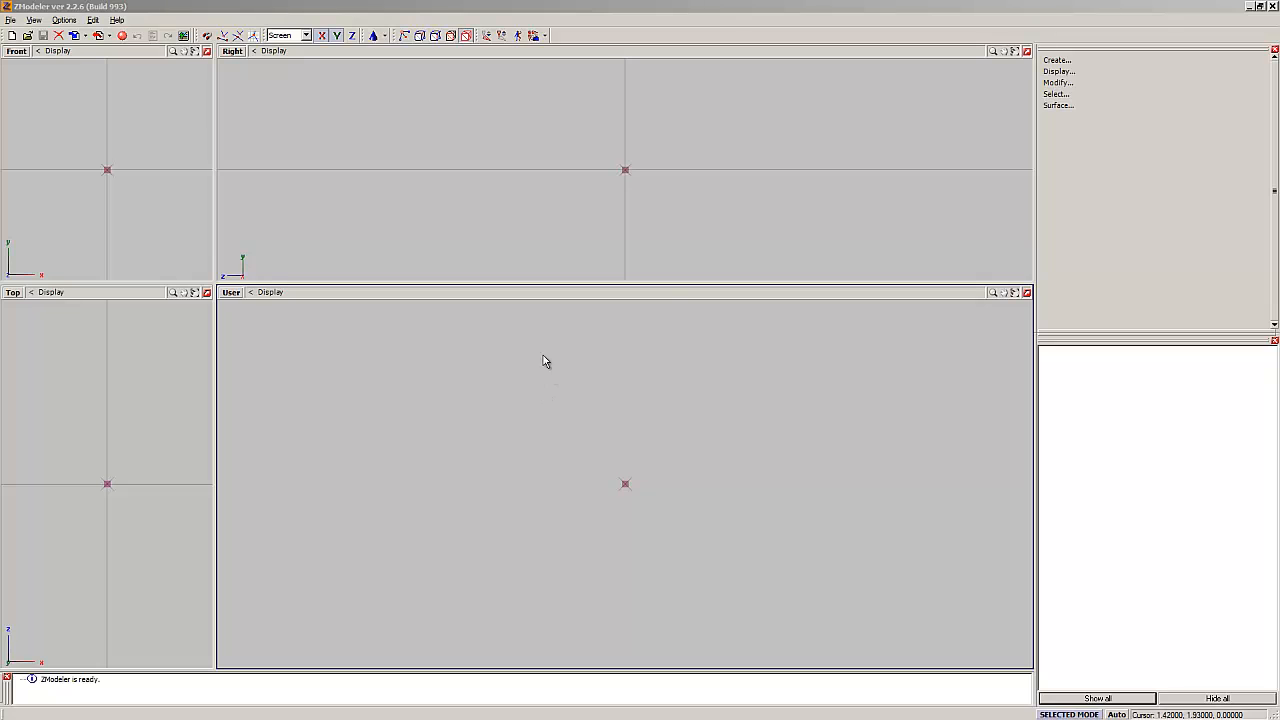
Step: Draw a Tube primitive in the Right view with radii of about 1.29 and 1.80 and a height of about 2.55
left_click(384, 37)
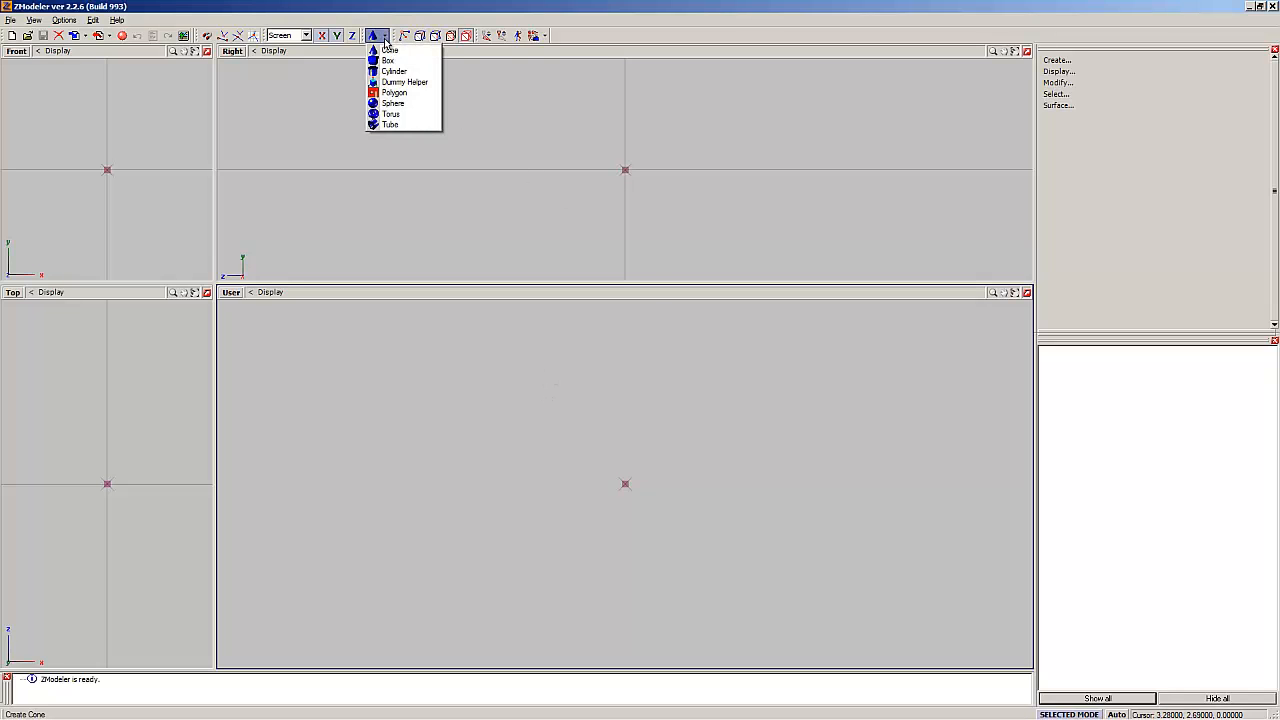
left_click(410, 125)
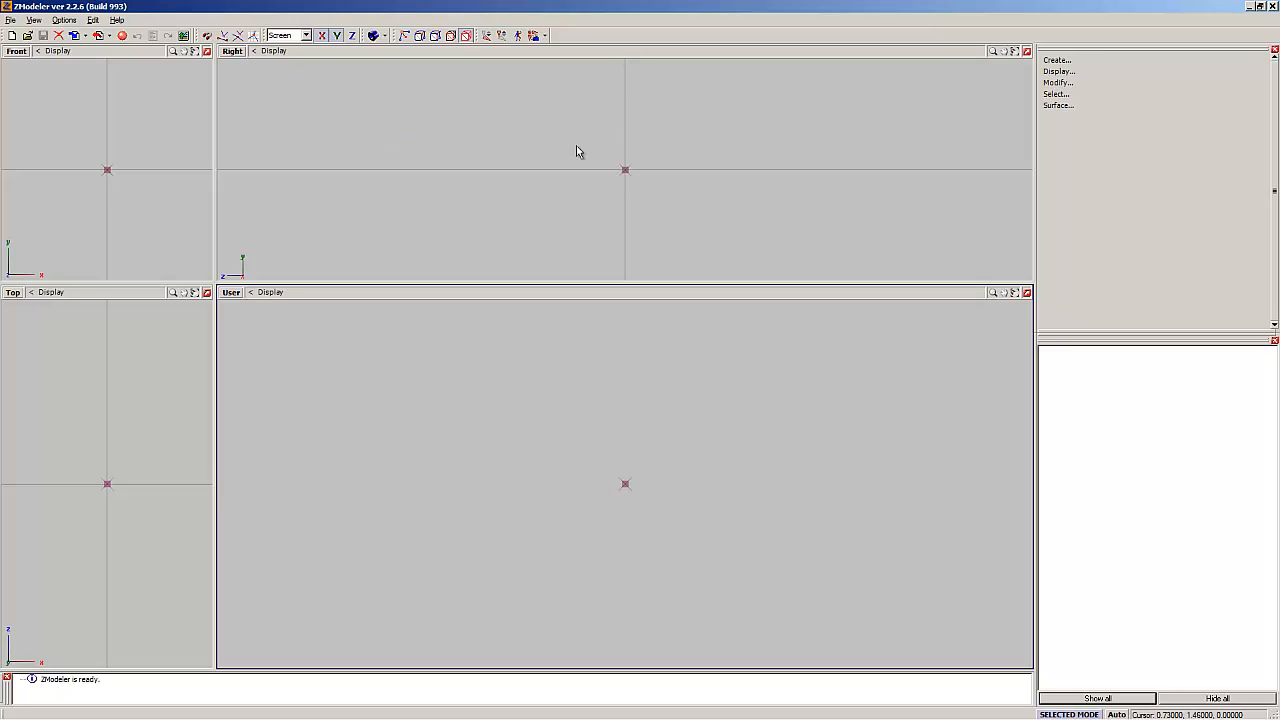
left_click(576, 150)
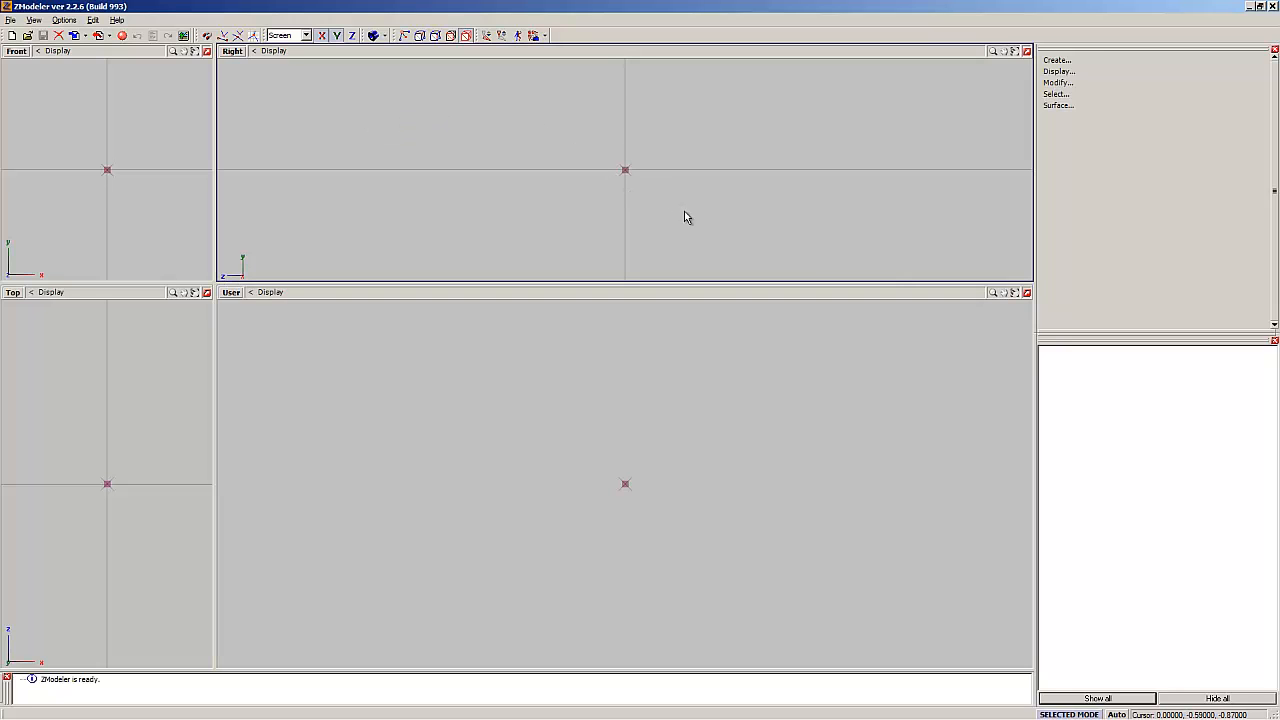
left_click(373, 35)
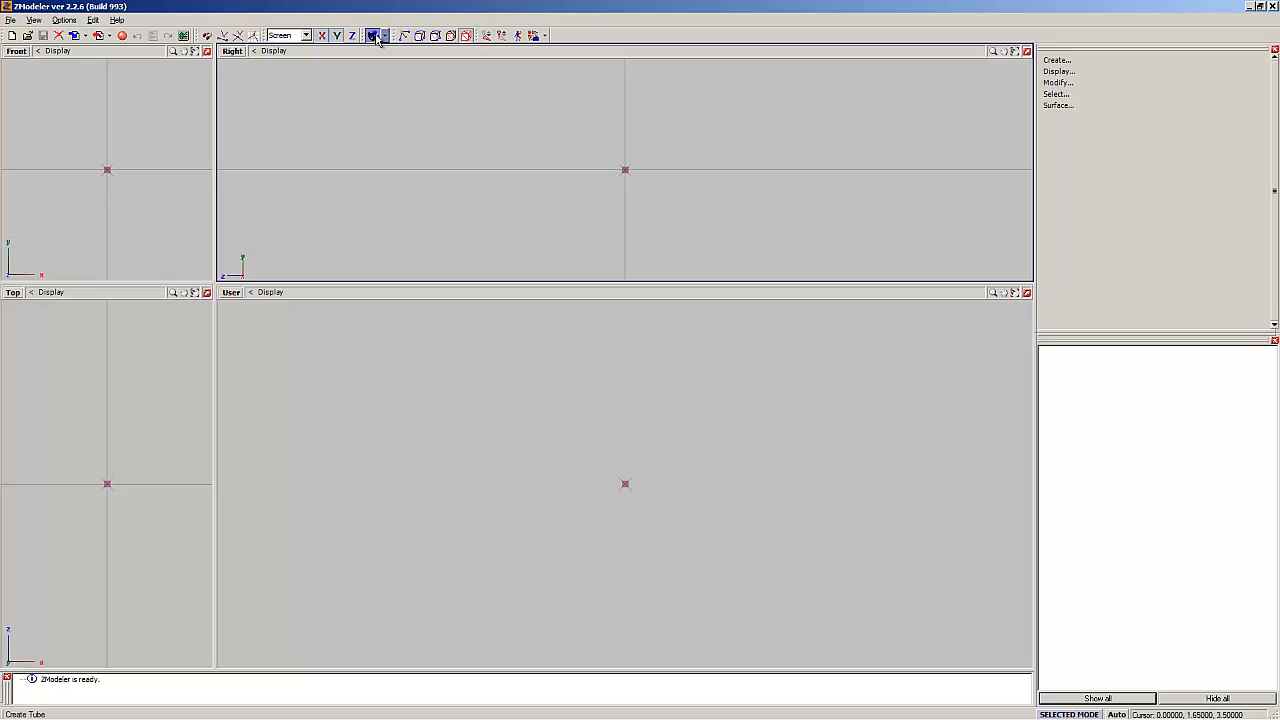
left_click_drag(576, 148, 690, 215)
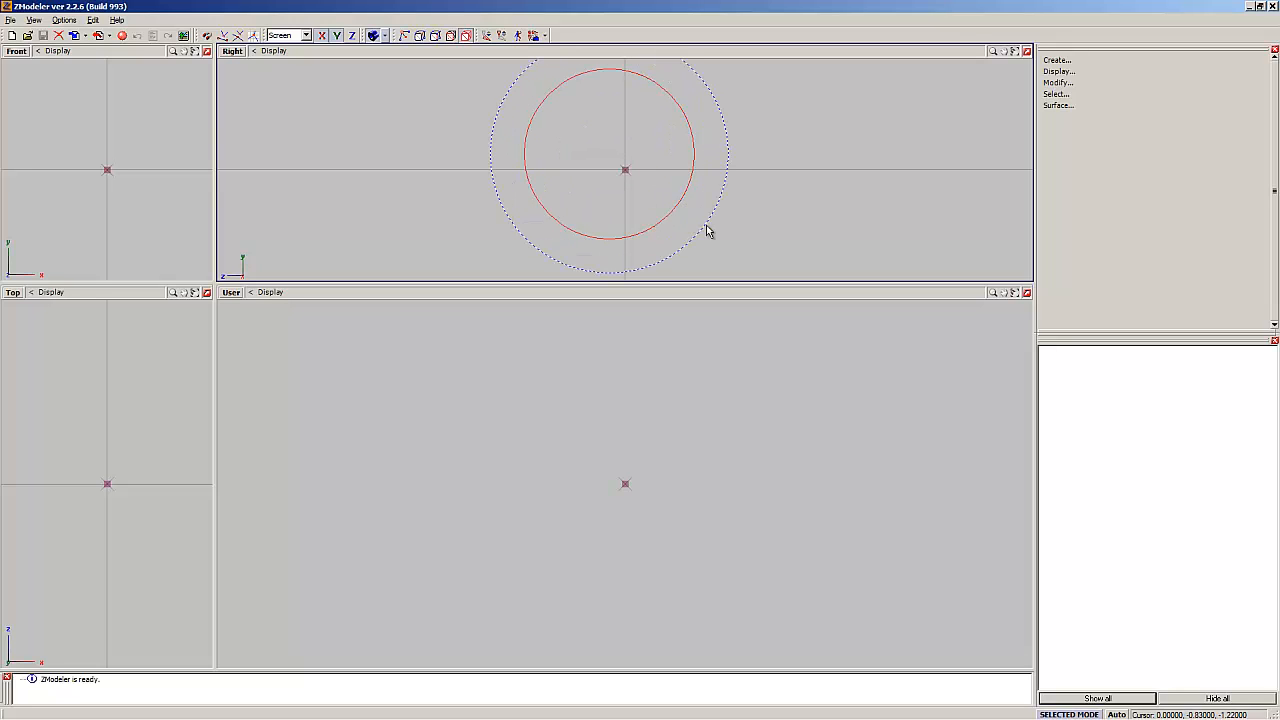
left_click(709, 229)
left_click(758, 244)
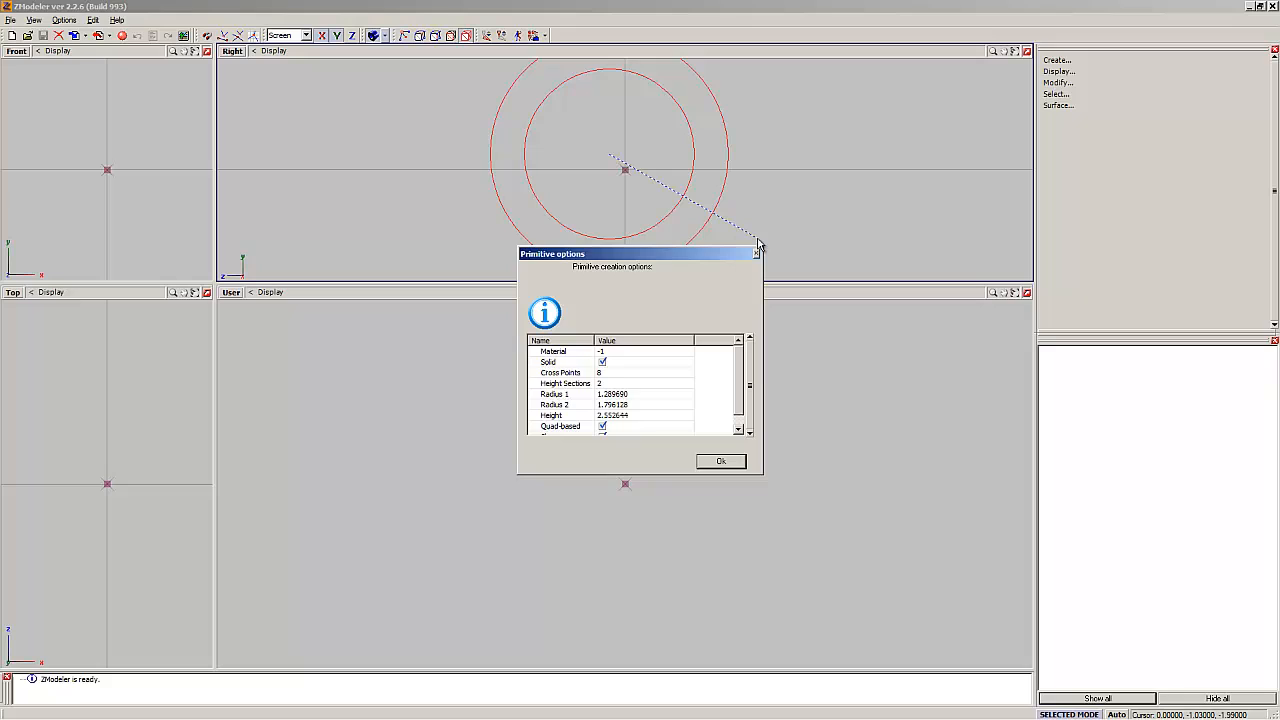
Step: Set the tube's Height Sections to 4, create it and leave the Tube tool
left_click(690, 385)
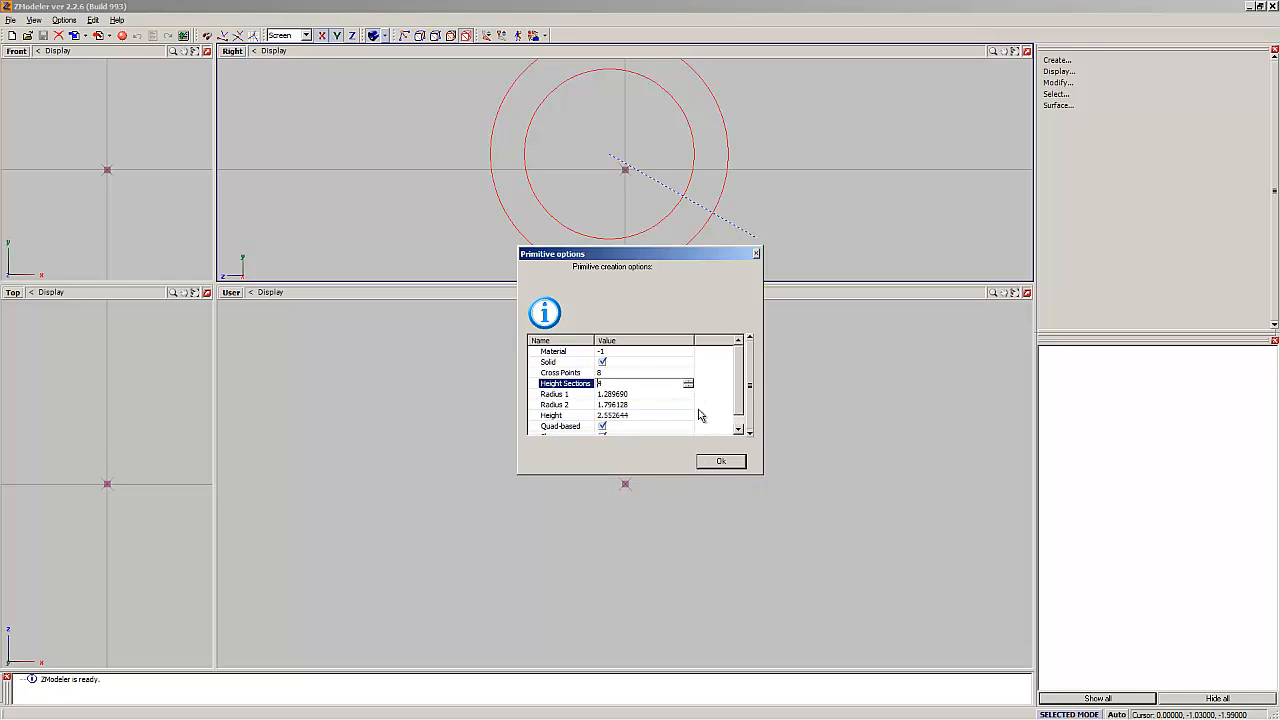
left_click(722, 462)
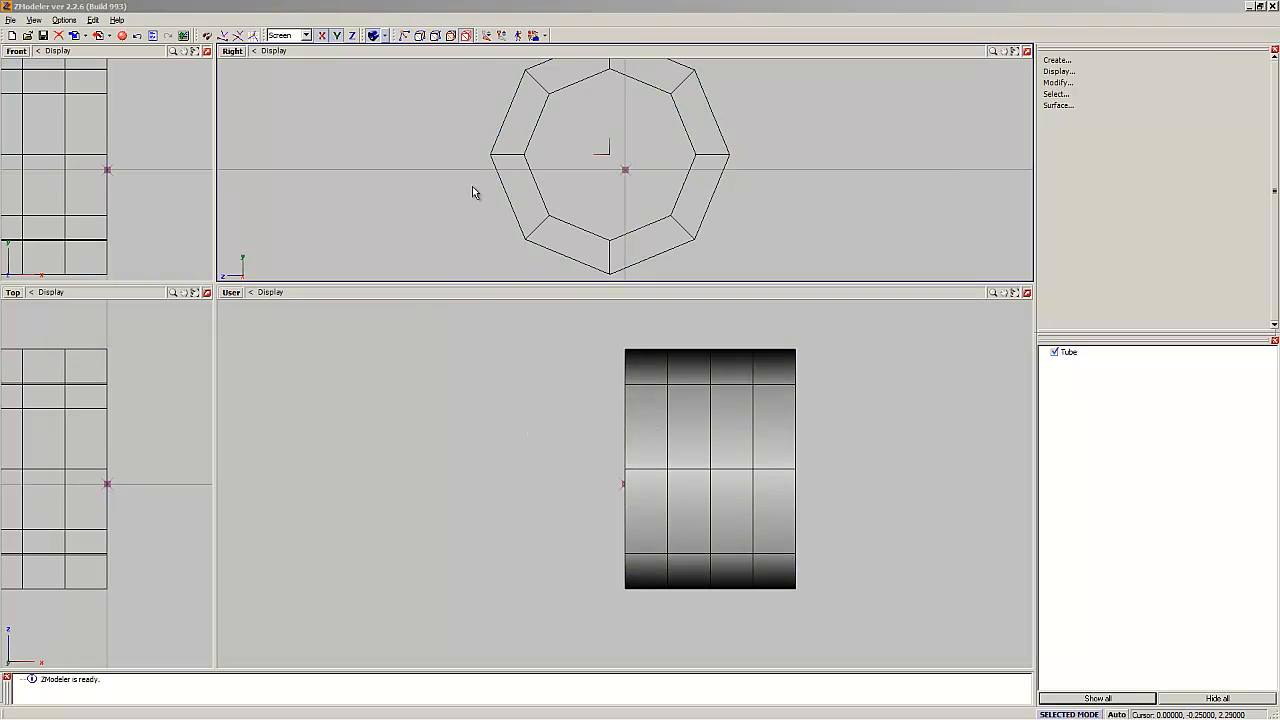
left_click(373, 38)
Step: Maximize the Front view and move the tube so its middle section line and centre line meet at the origin
scroll(676, 222, "down", 2)
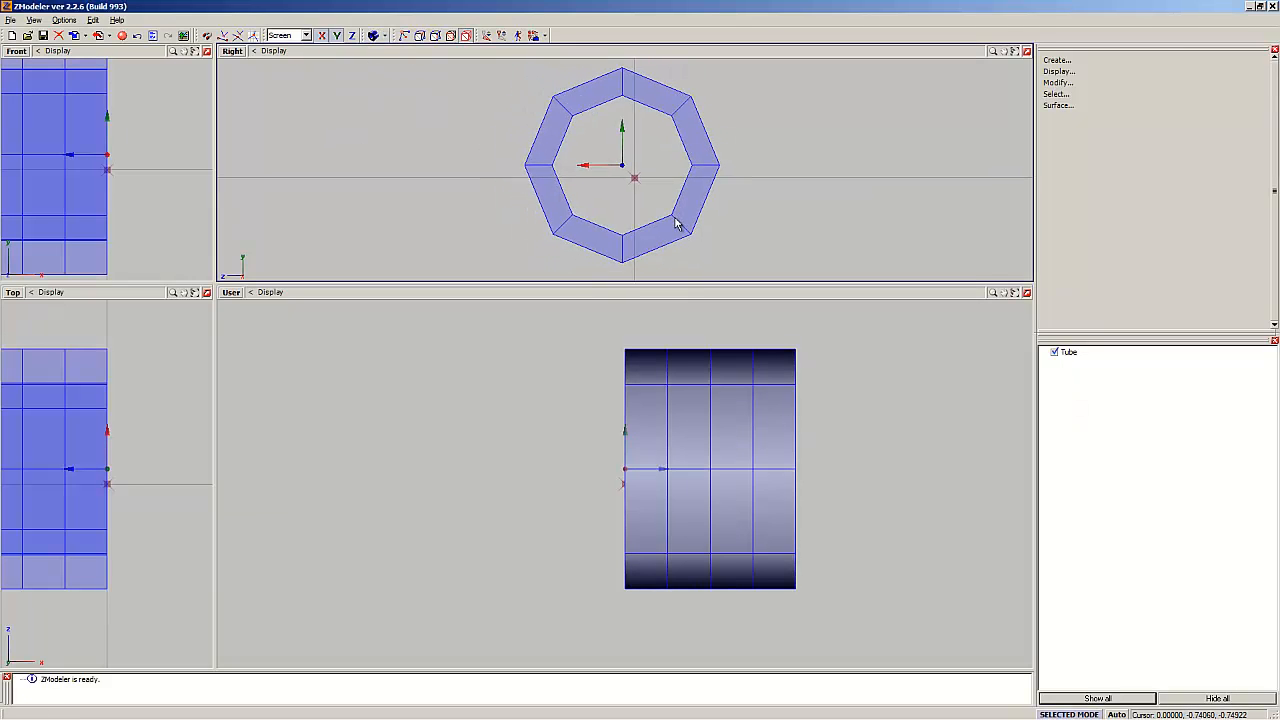
scroll(676, 222, "down", 1)
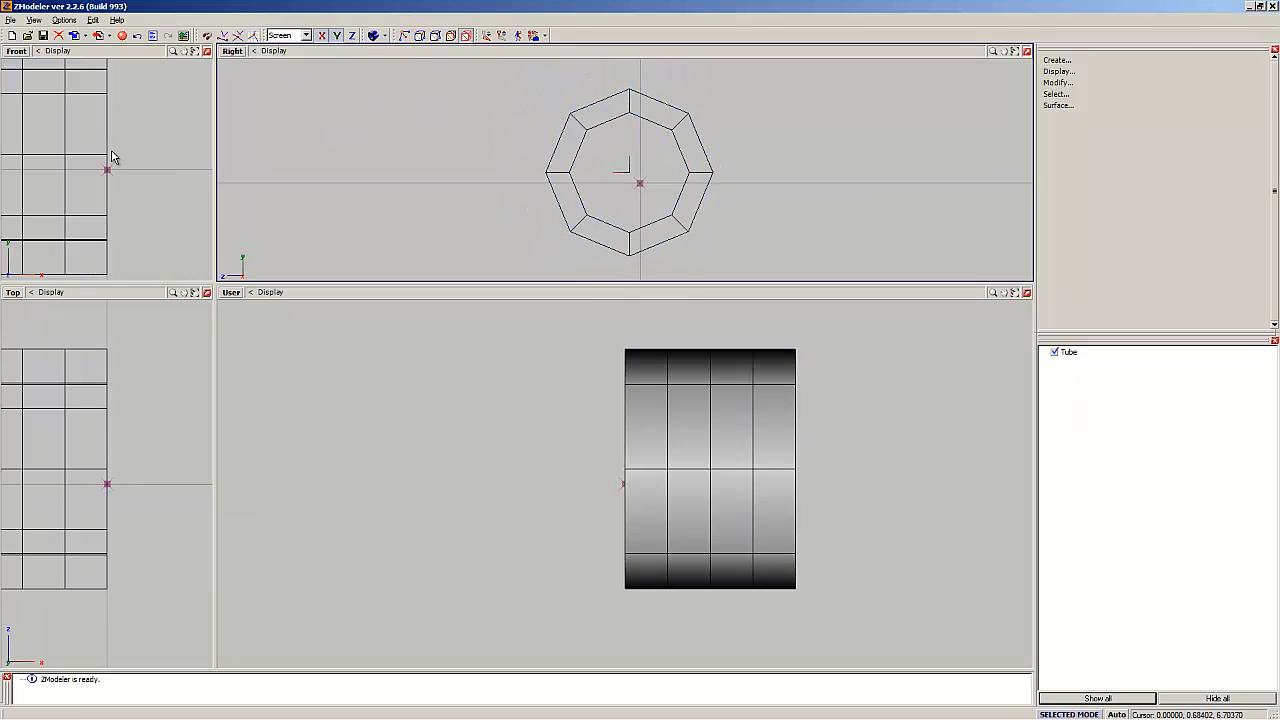
left_click(206, 52)
scroll(586, 340, "up", 3)
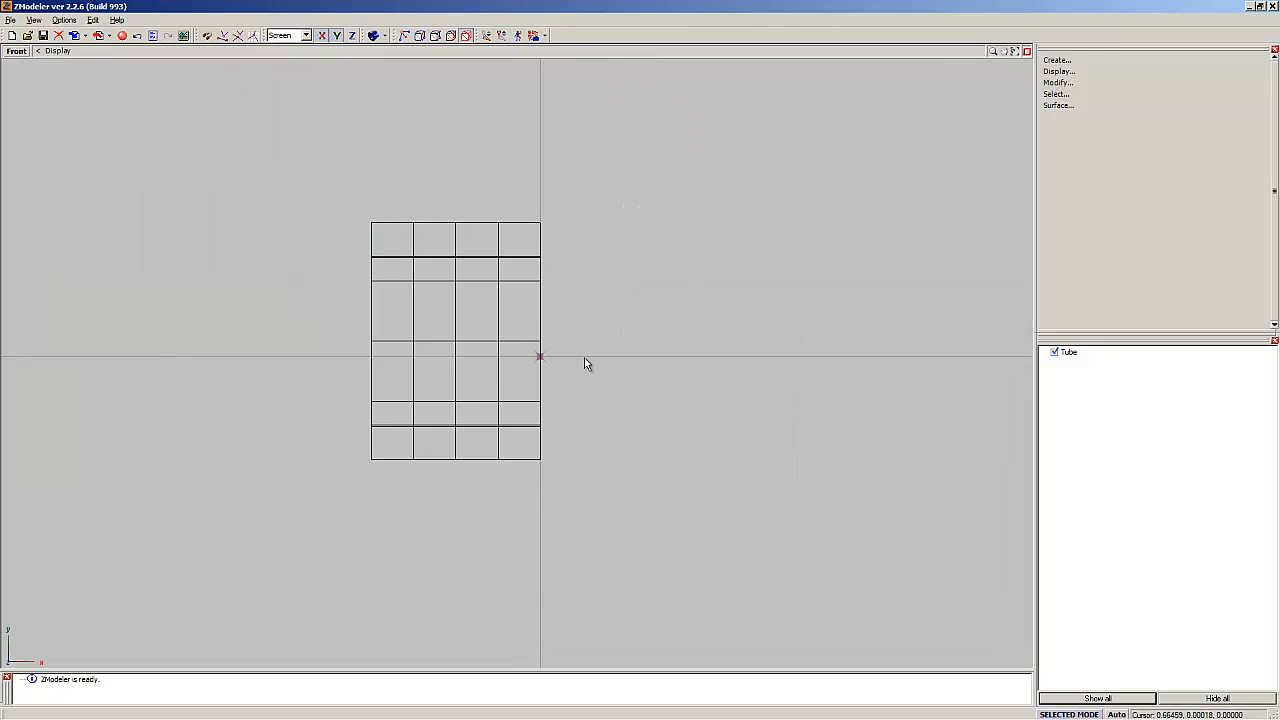
scroll(616, 349, "up", 3)
scroll(289, 331, "down", 2)
scroll(303, 289, "up", 1)
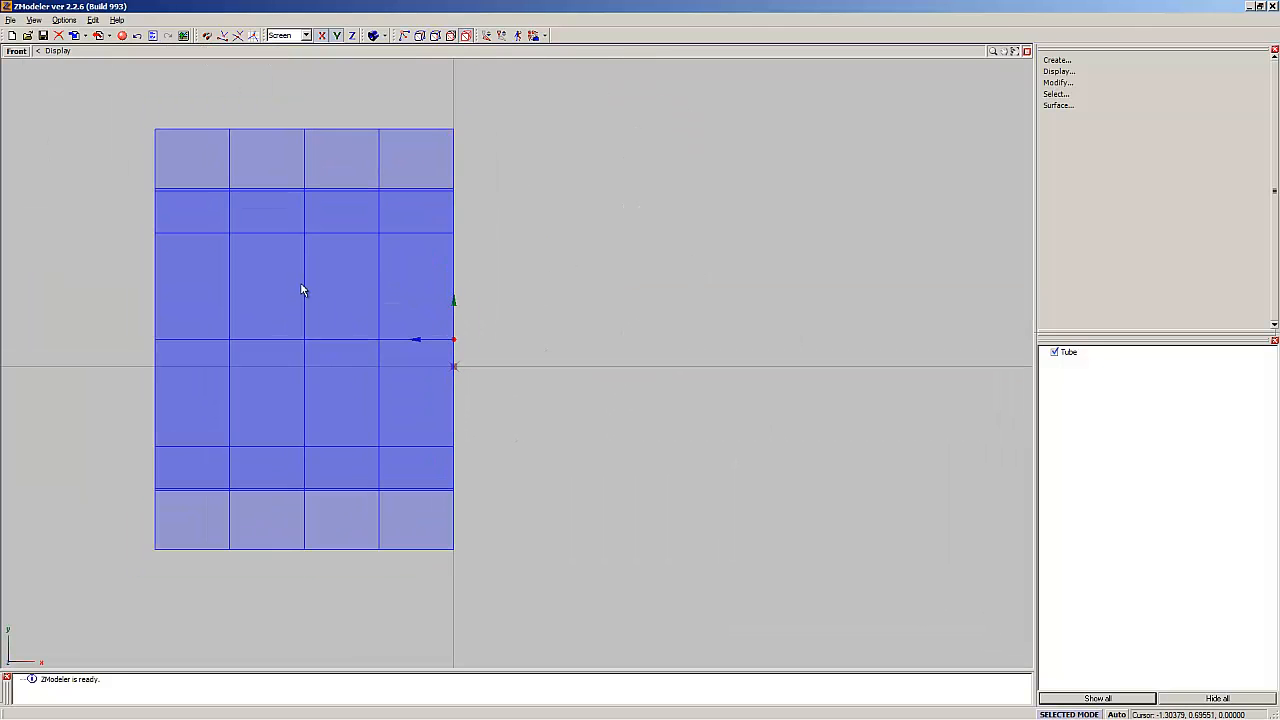
left_click(1073, 86)
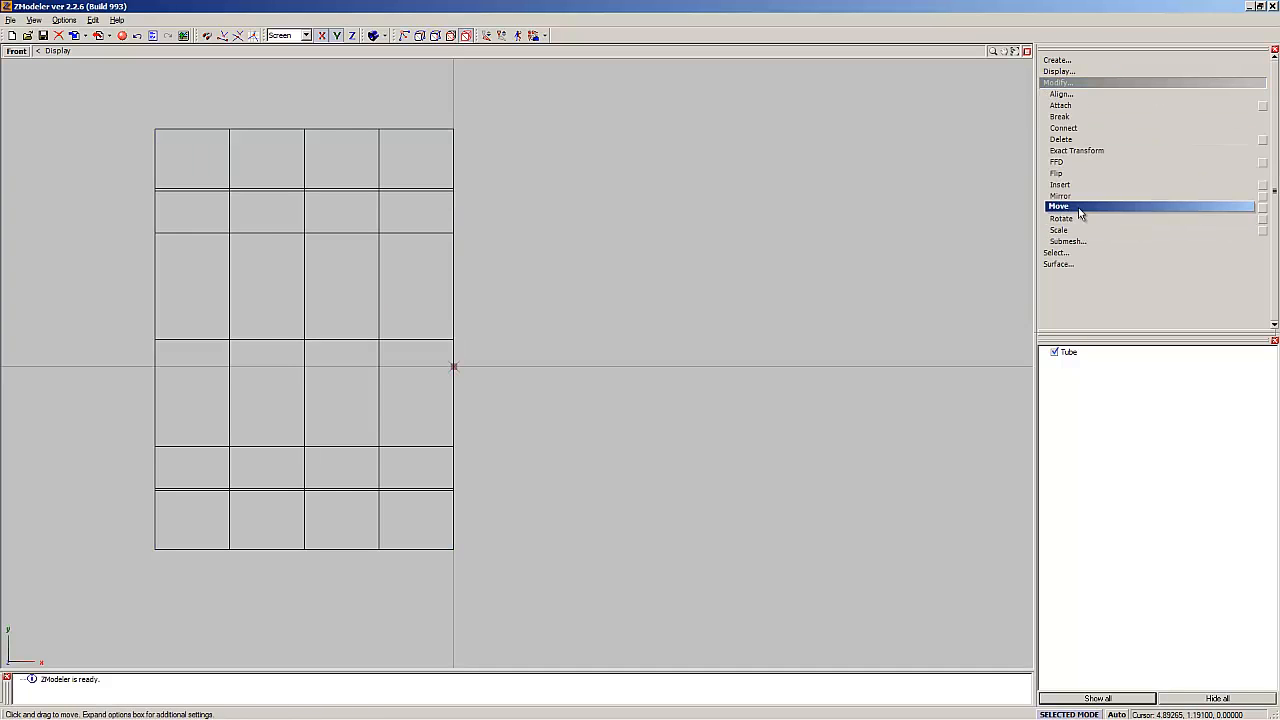
left_click(1233, 212)
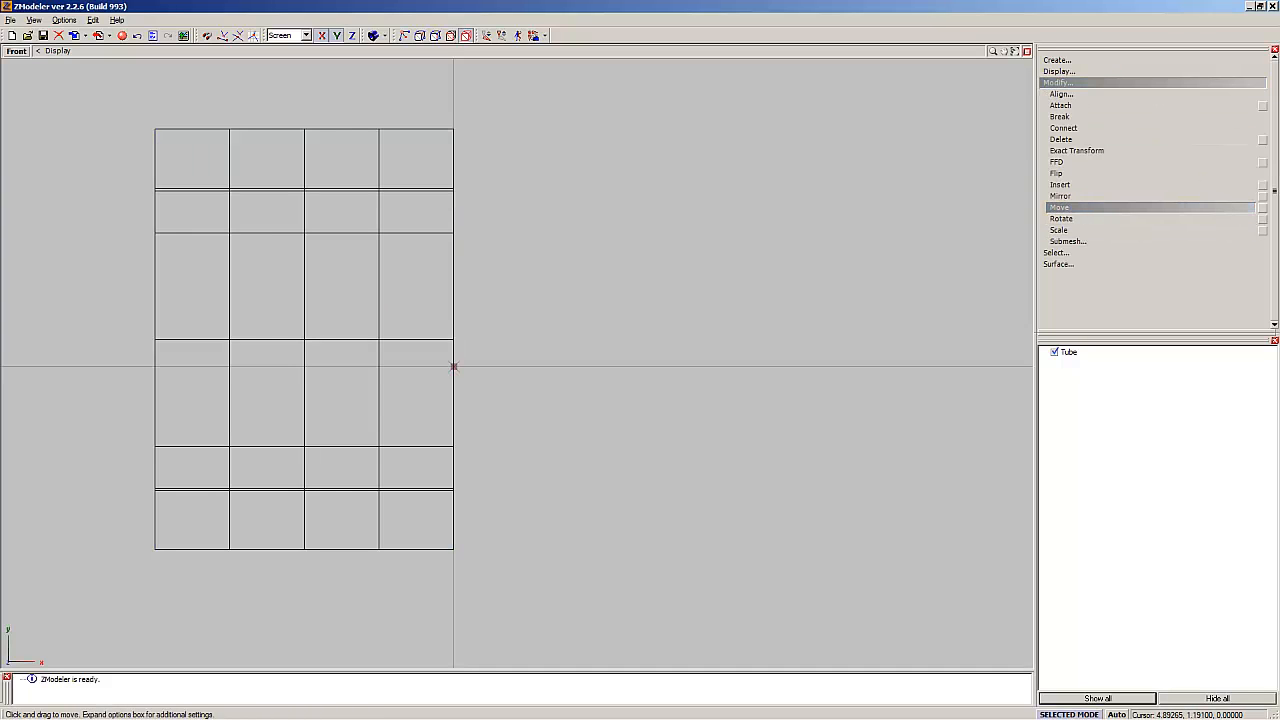
left_click(1263, 208)
left_click(400, 233)
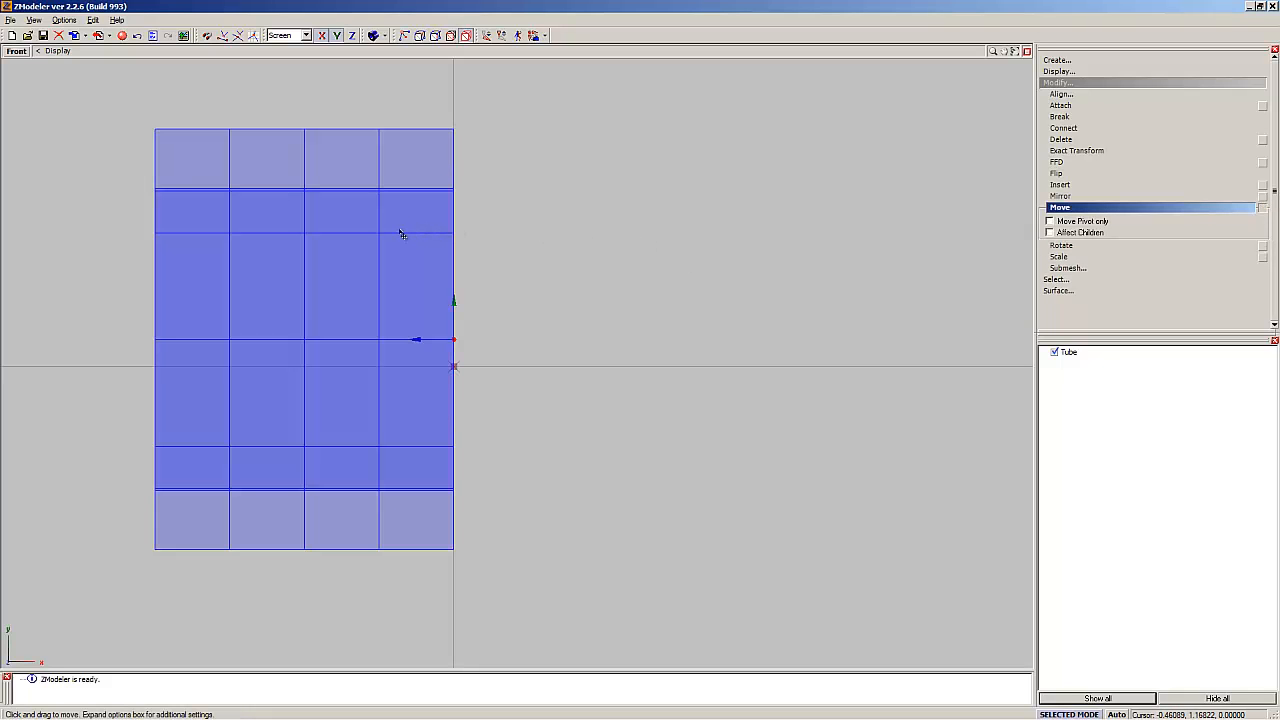
left_click_drag(398, 235, 548, 262)
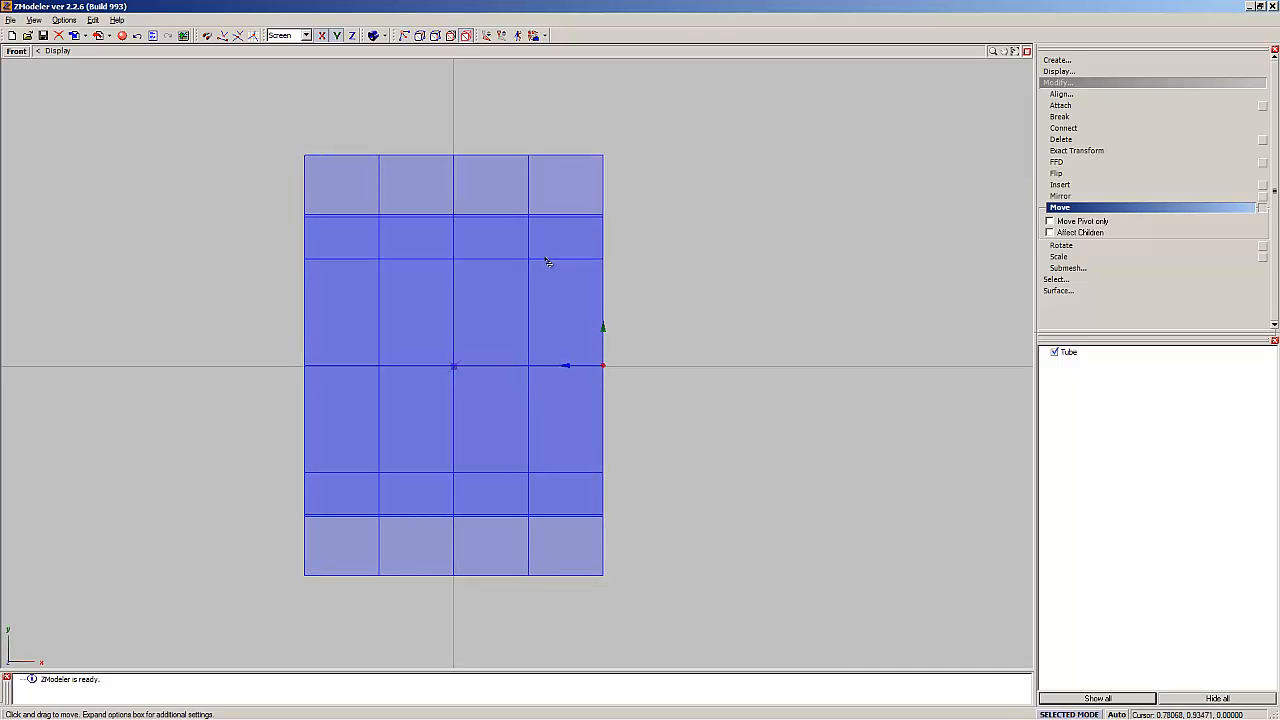
Step: Nudge the tube very slightly downward in the Front view to fine-tune its alignment with the origin
scroll(449, 400, "up", 5)
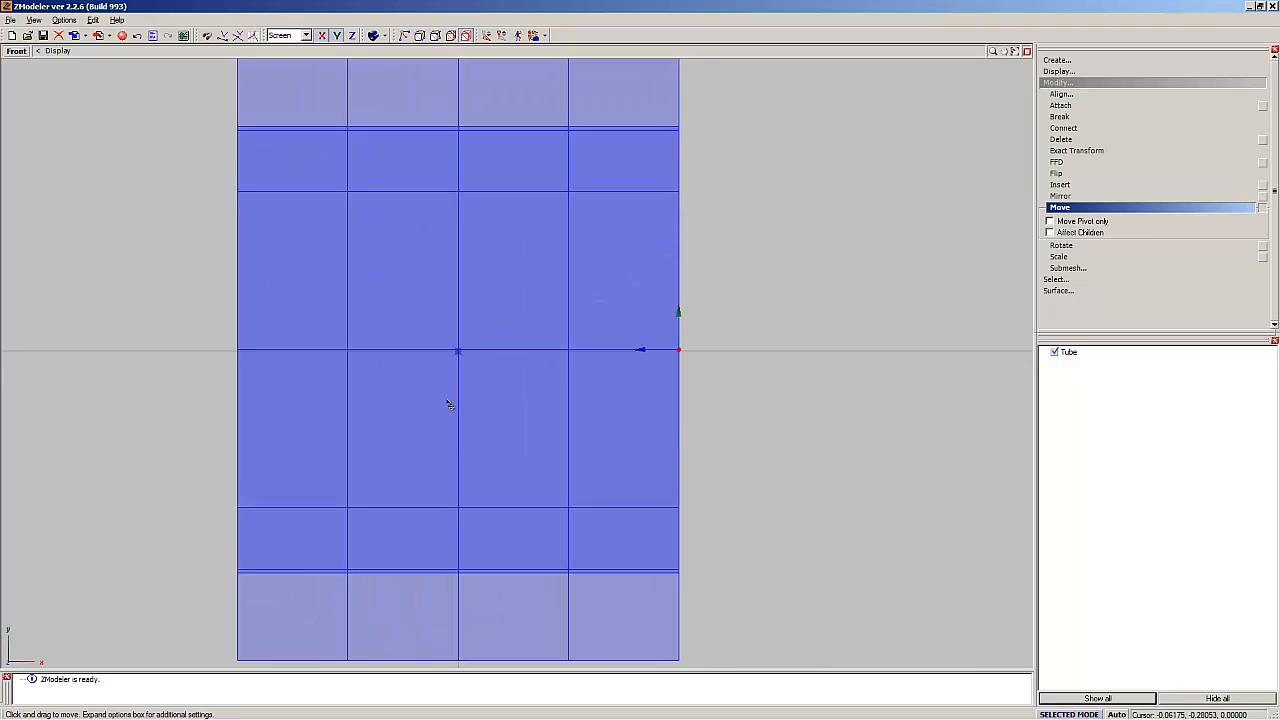
scroll(449, 408, "up", 2)
scroll(434, 413, "down", 6)
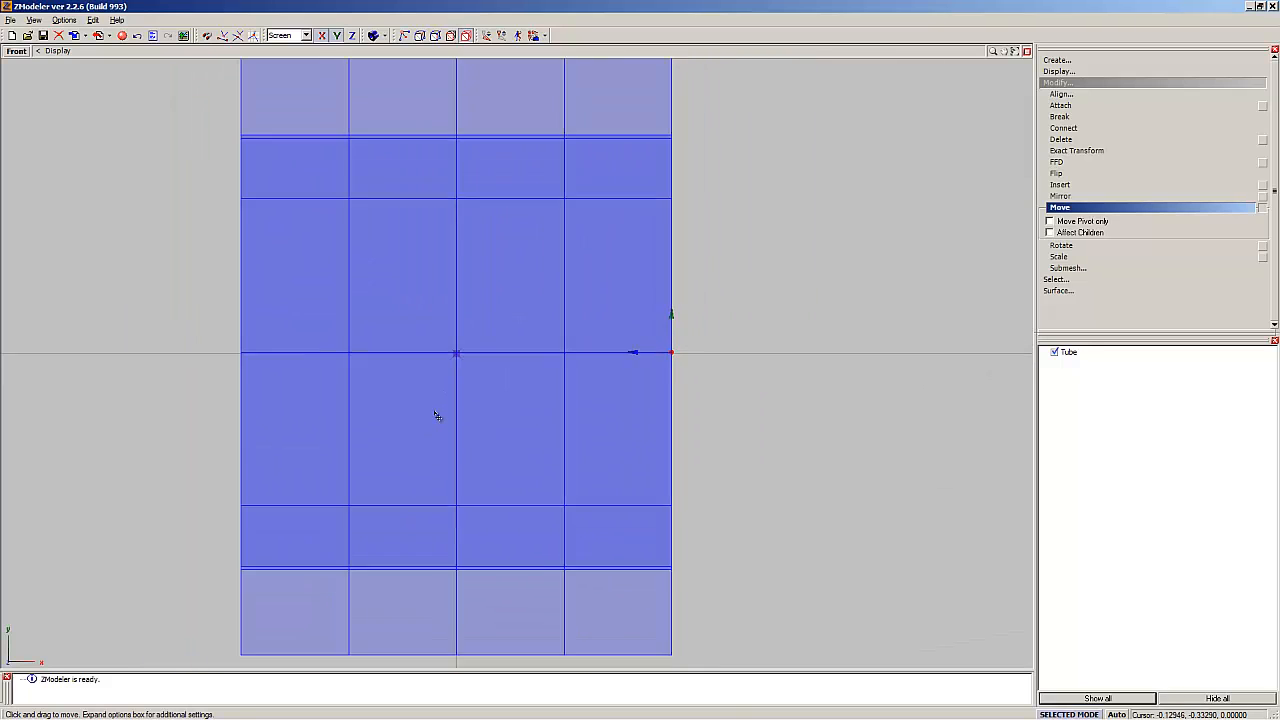
scroll(434, 274, "up", 4)
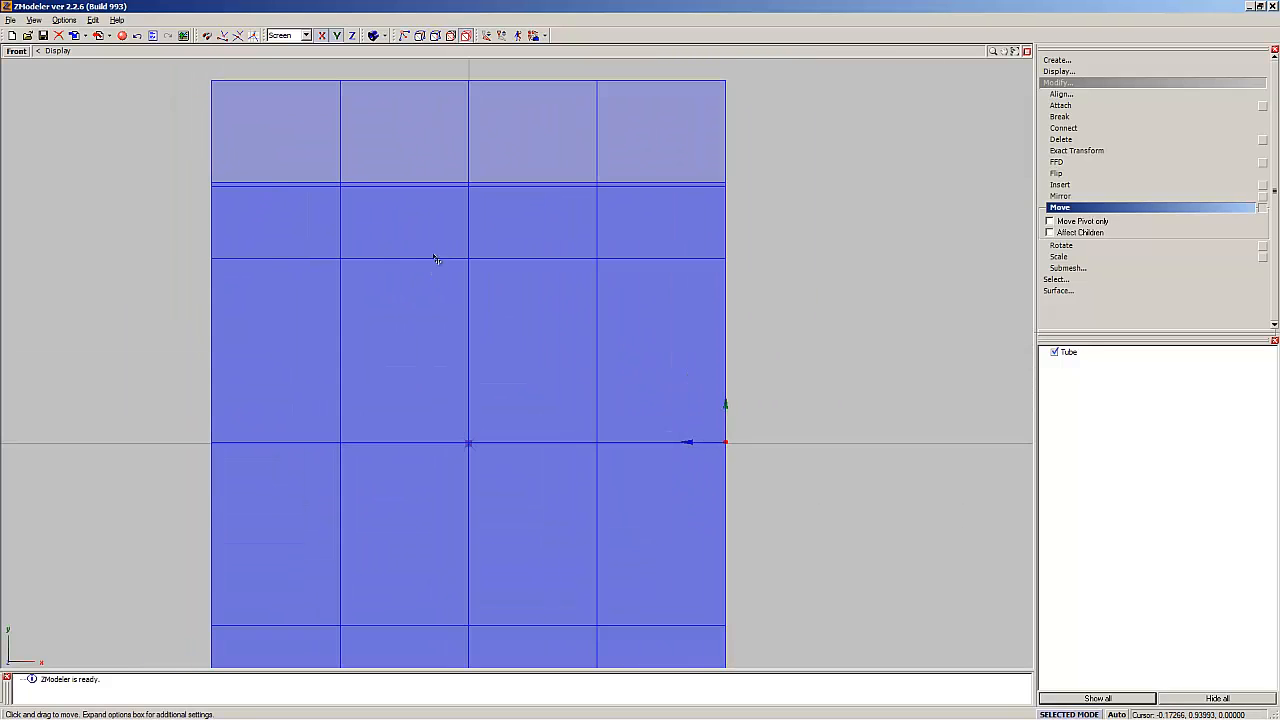
scroll(517, 314, "down", 3)
scroll(483, 114, "up", 5)
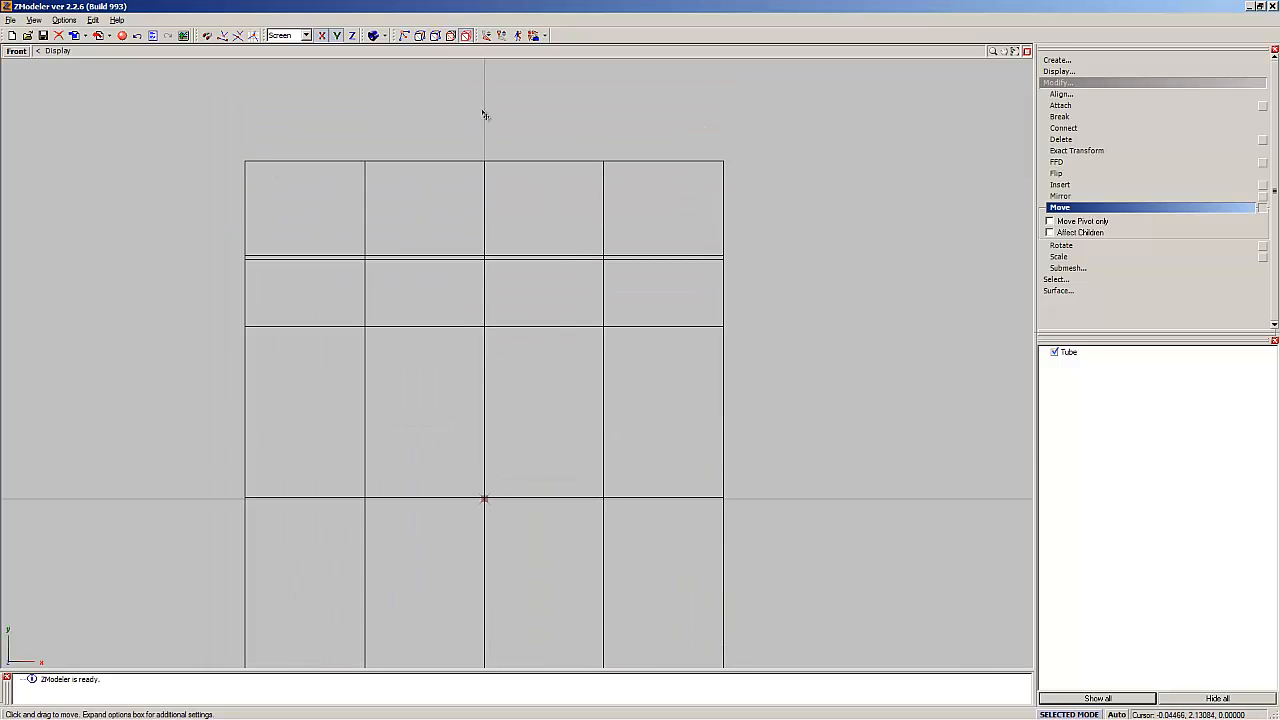
scroll(490, 179, "up", 4)
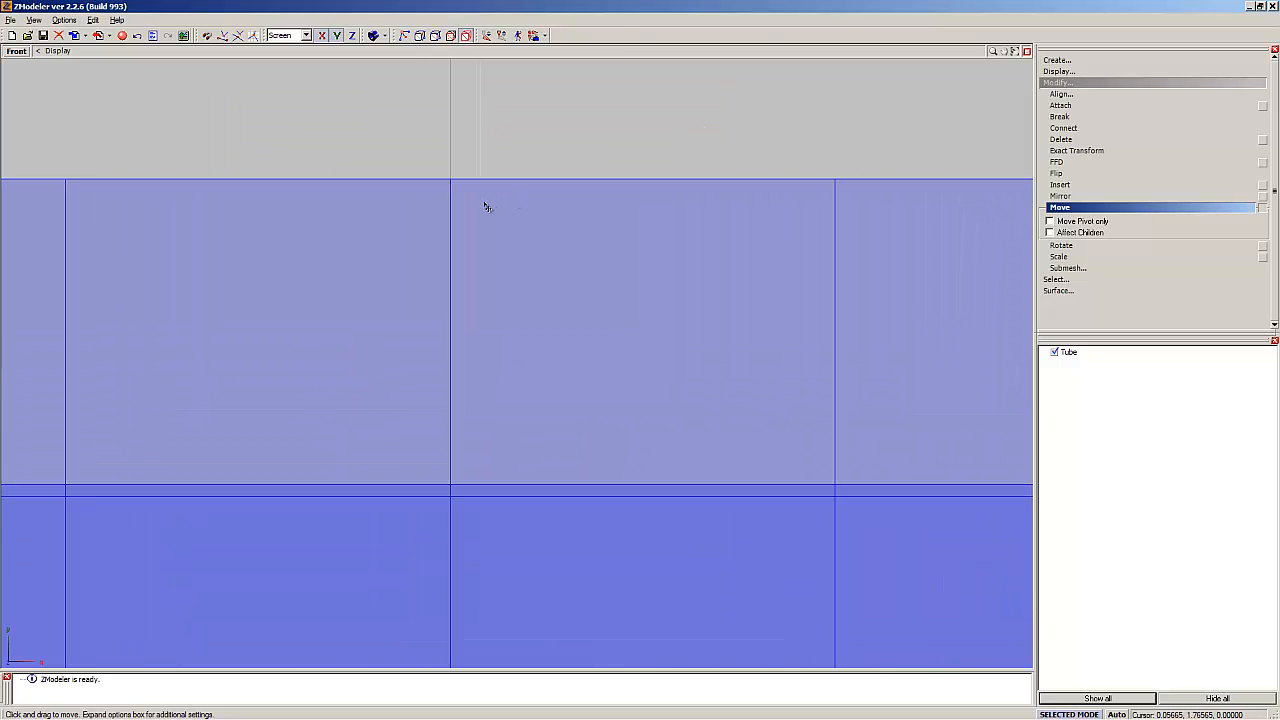
scroll(405, 223, "up", 5)
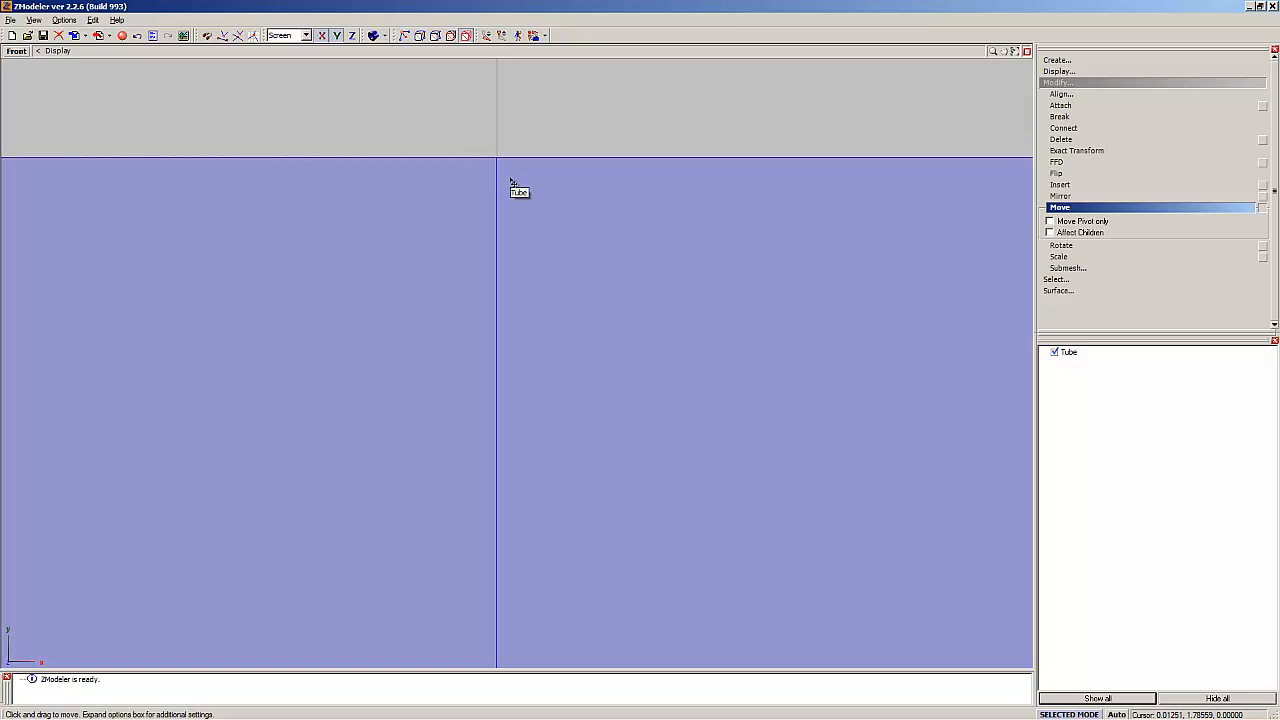
left_click_drag(510, 181, 510, 182)
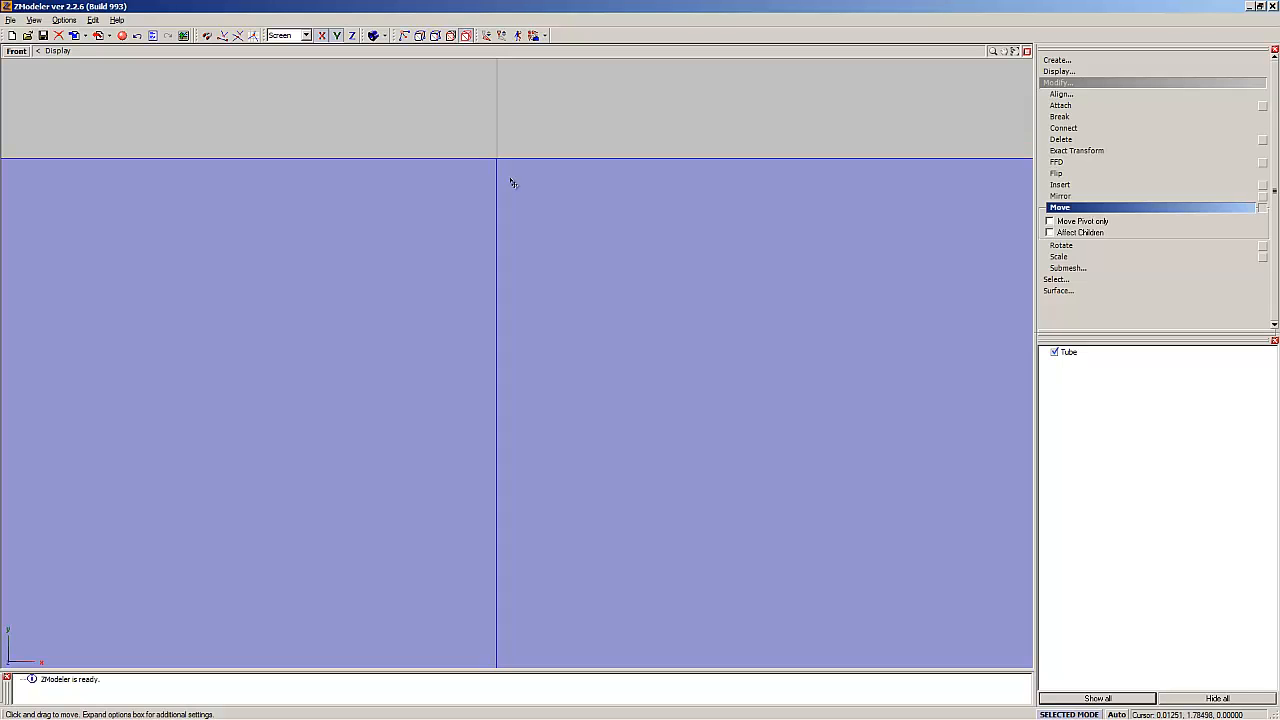
left_click(586, 138)
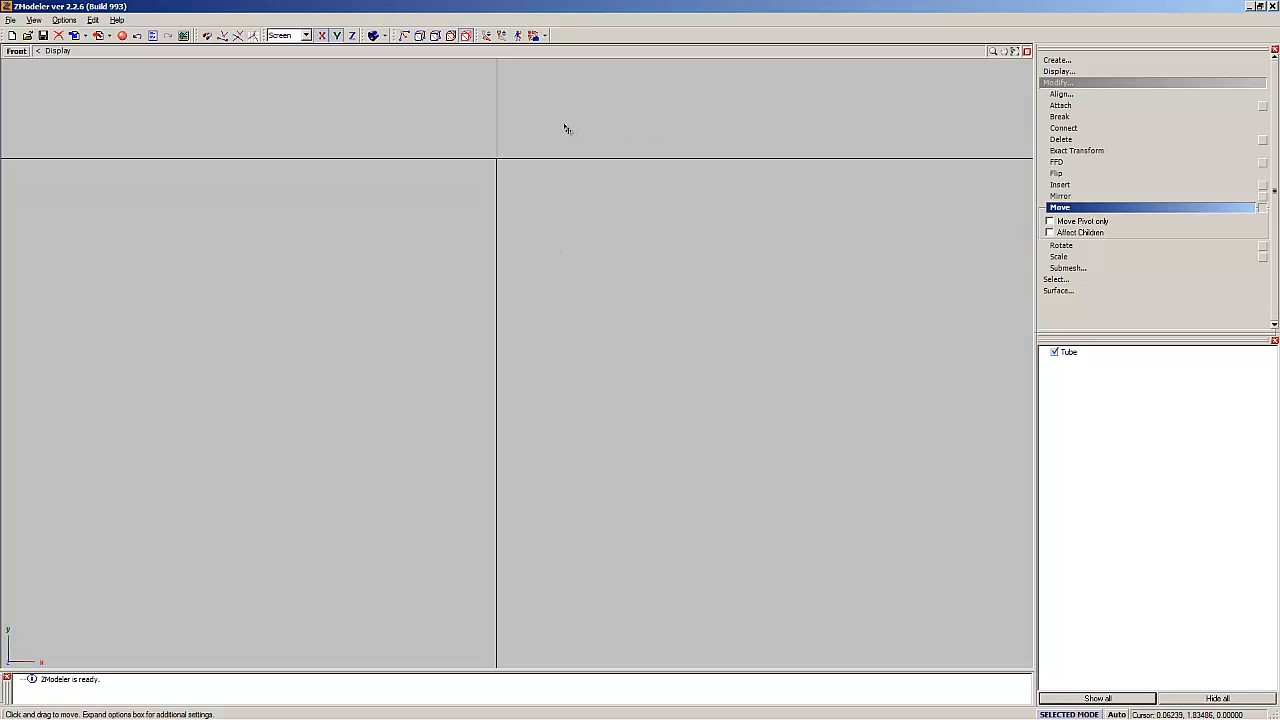
left_click(1262, 208)
left_click(1262, 208)
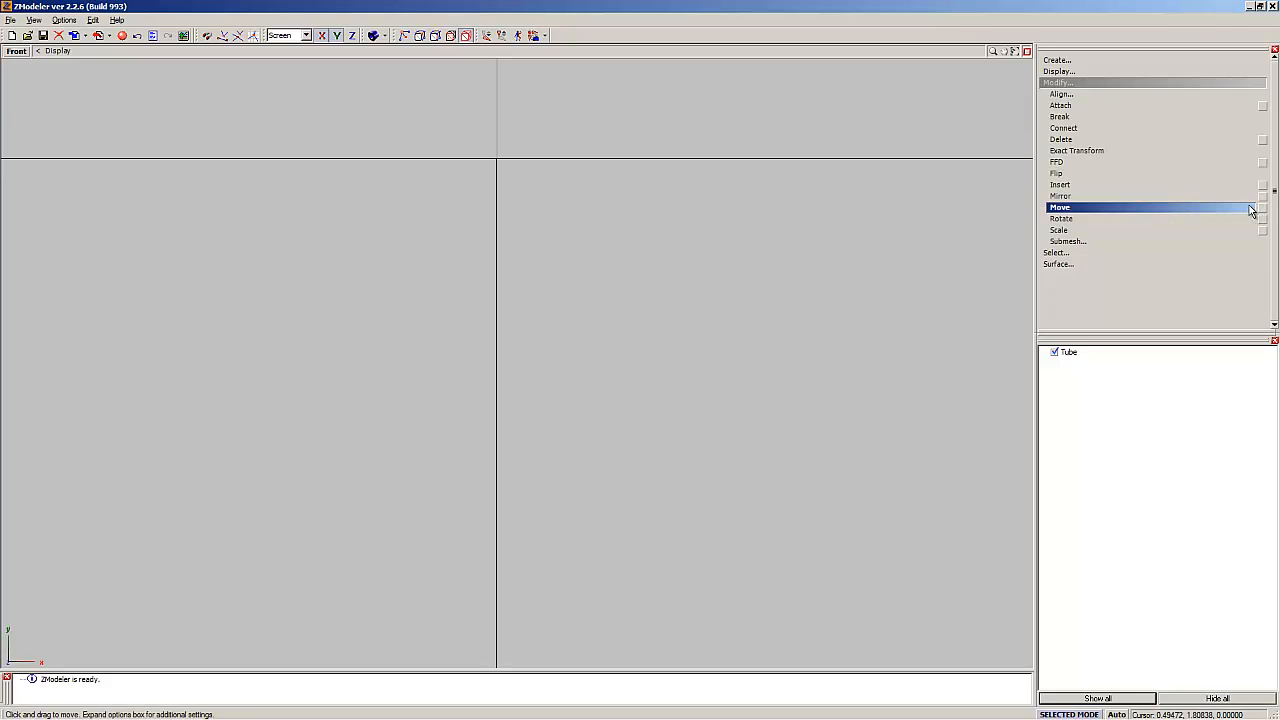
Step: Return from the maximized Front view to the four-view layout
scroll(371, 151, "down", 10)
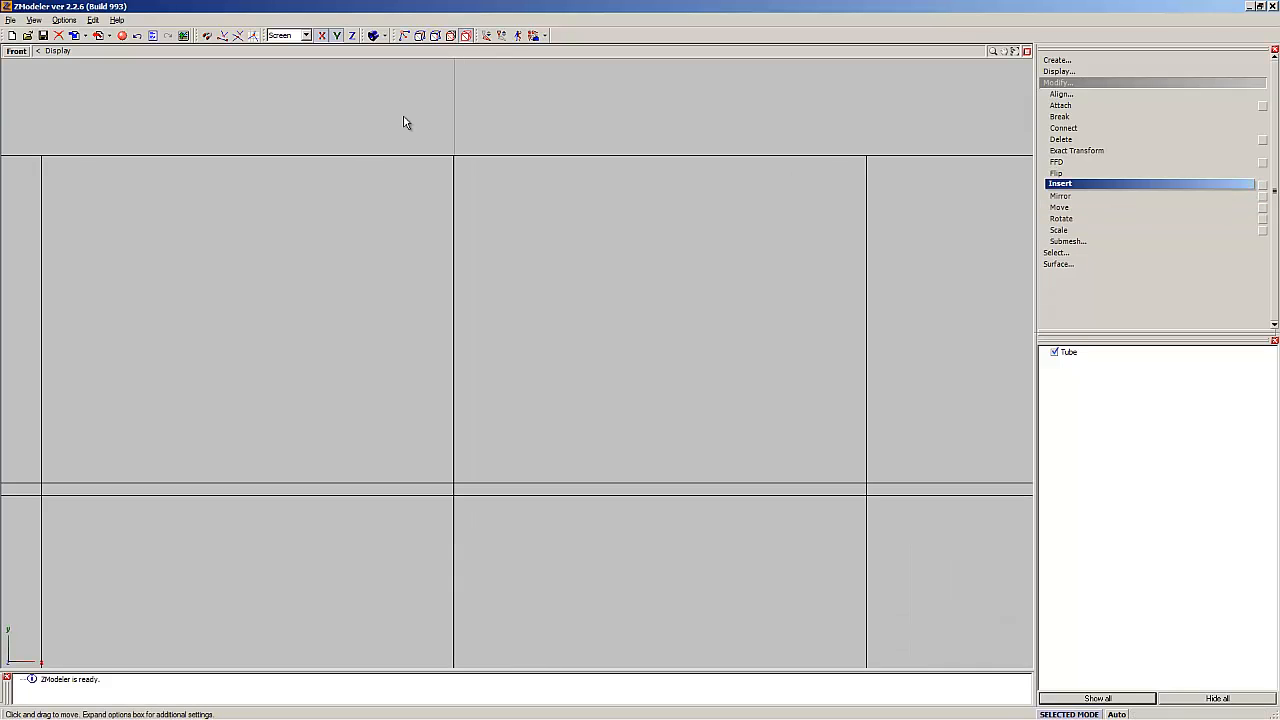
scroll(390, 305, "up", 2)
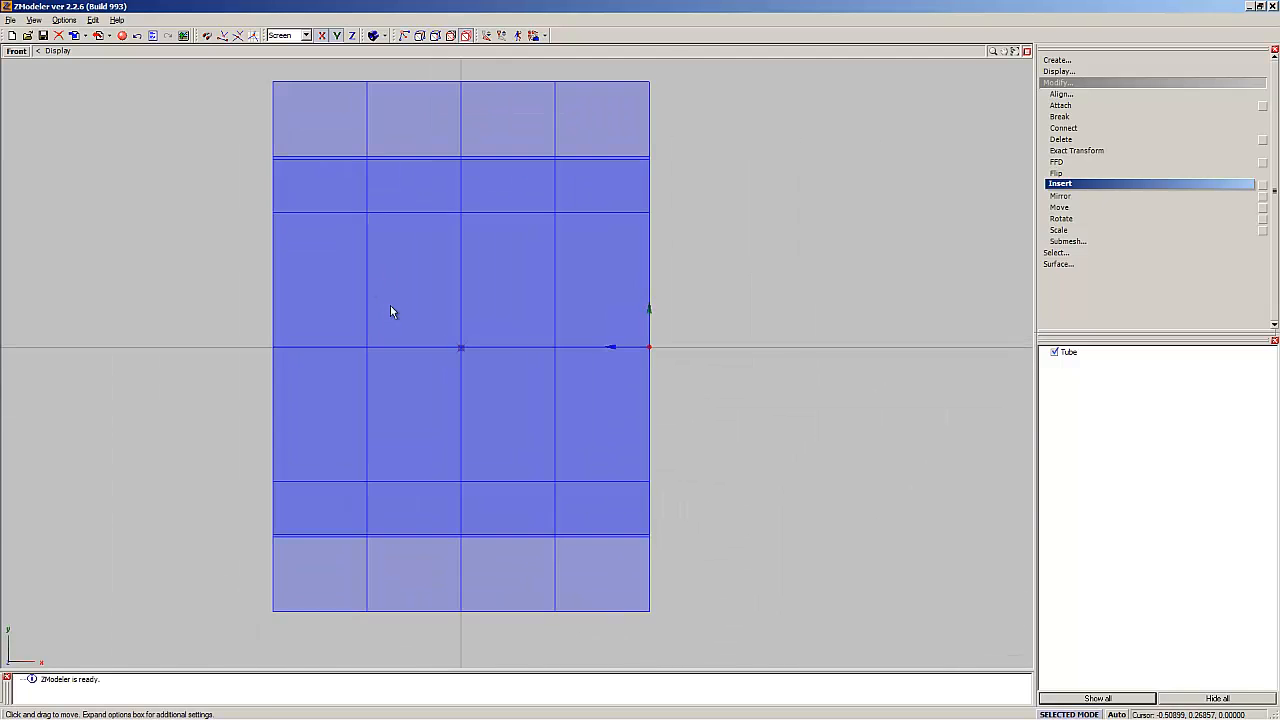
scroll(502, 346, "down", 2)
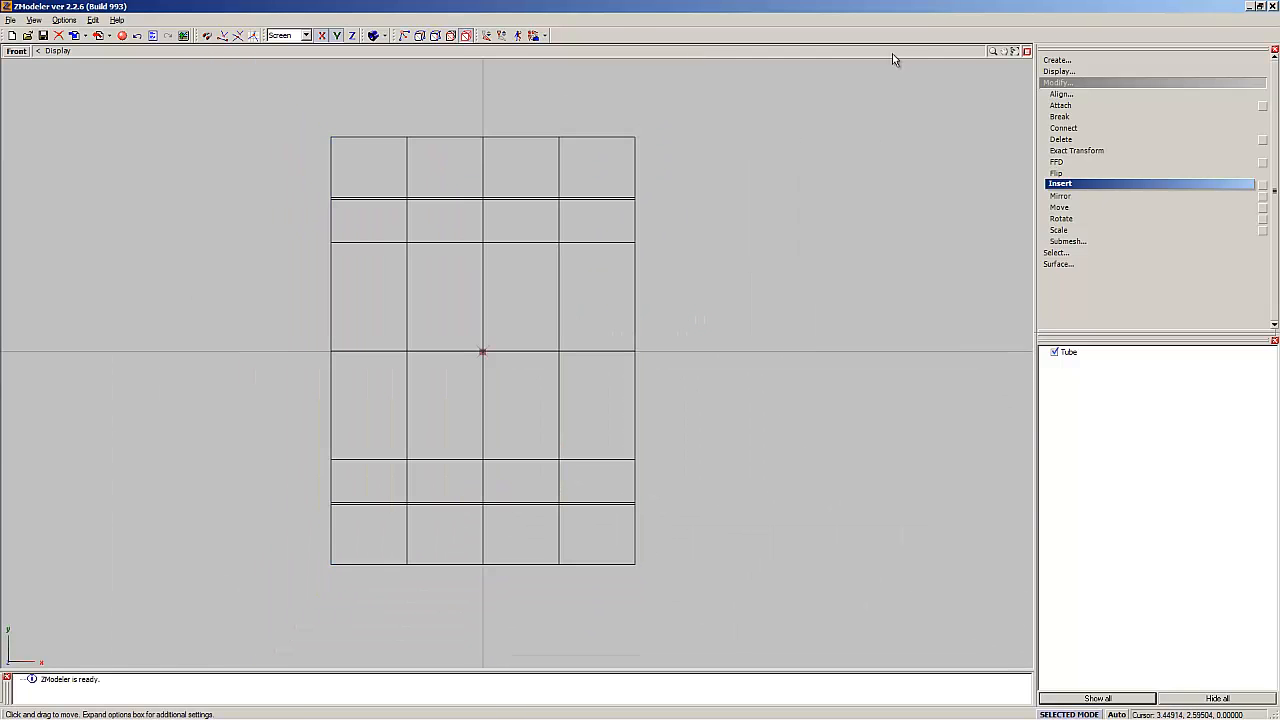
left_click(1027, 51)
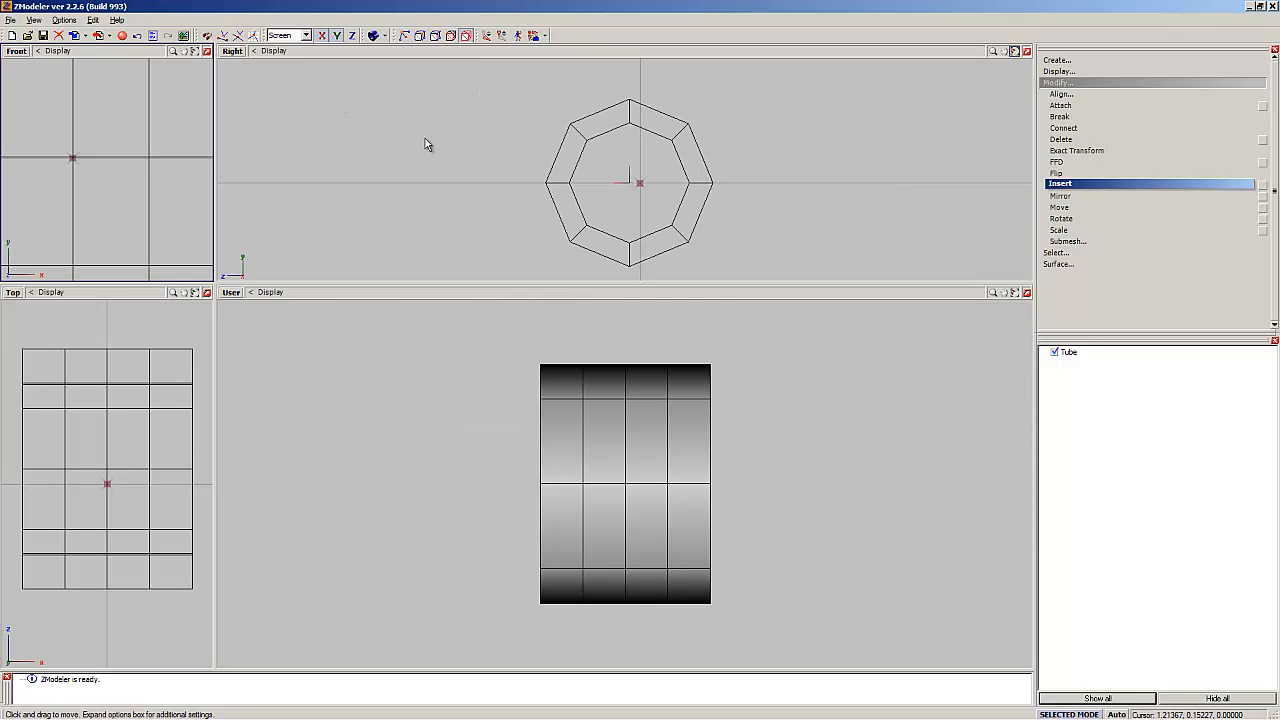
Step: Maximize the Right view and move the tube horizontally only, so its centre lands on the origin
left_click(1024, 53)
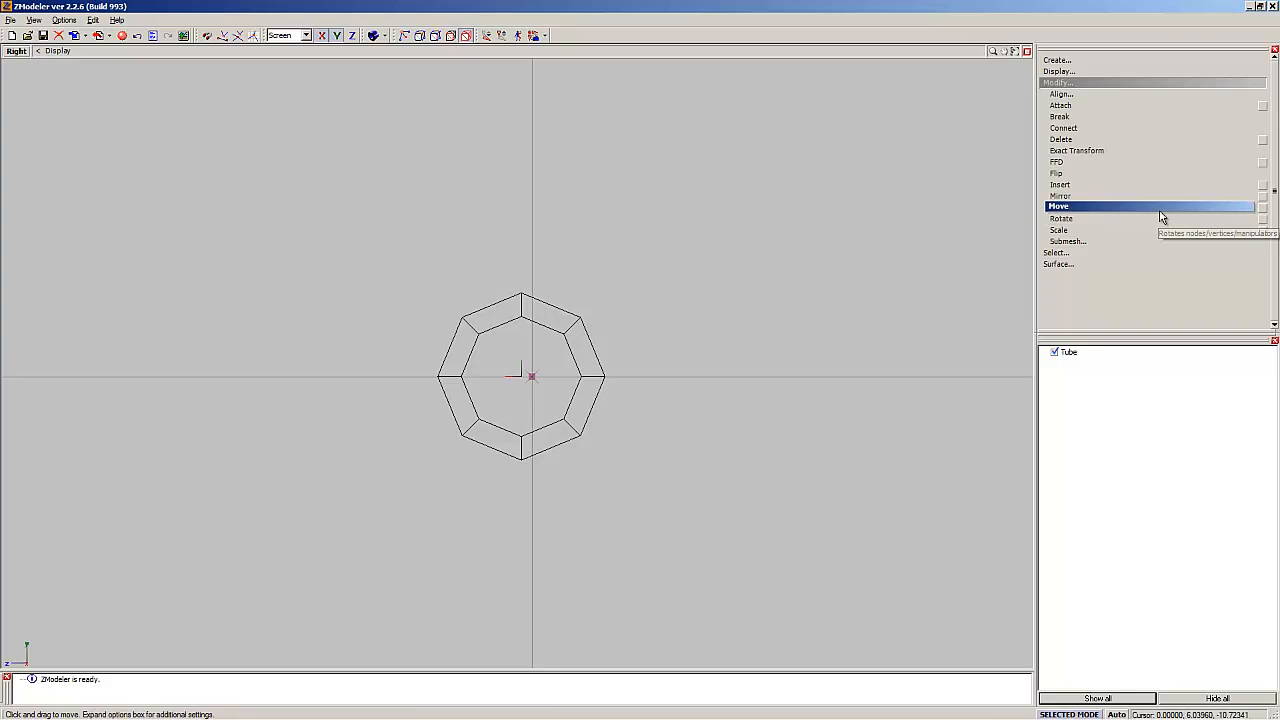
left_click(1238, 210)
left_click(1262, 207)
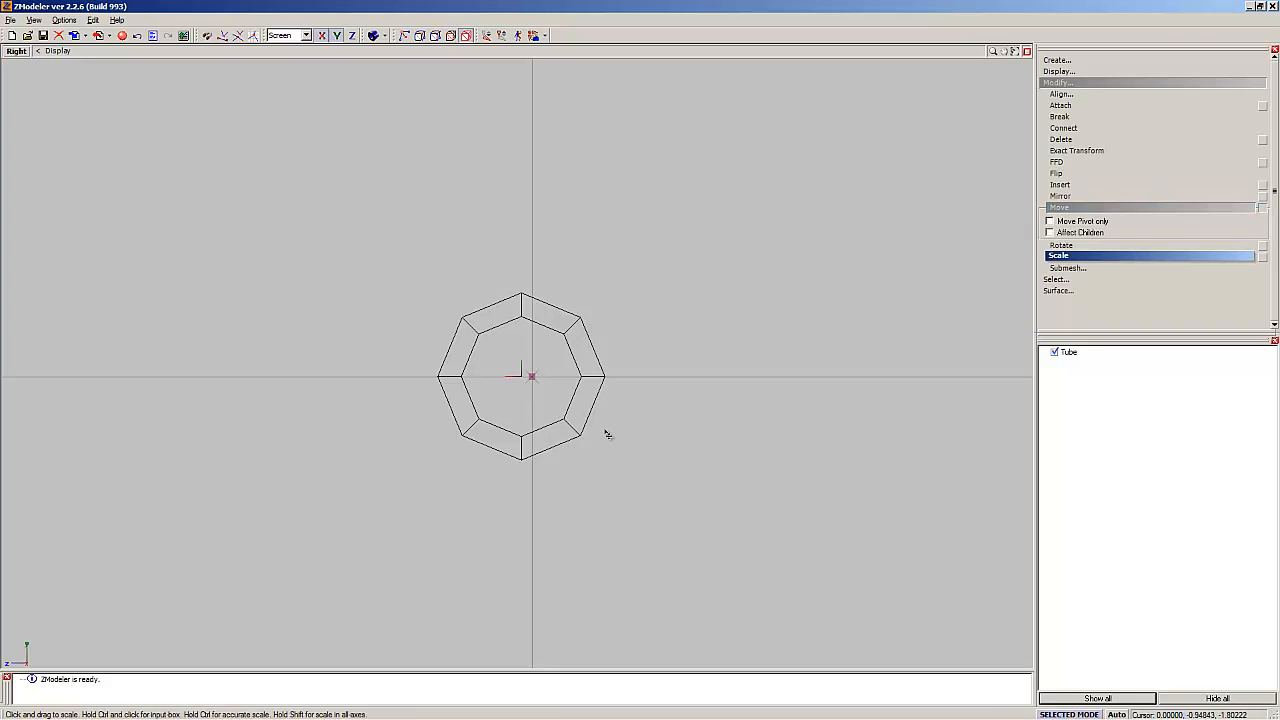
scroll(654, 384, "up", 5)
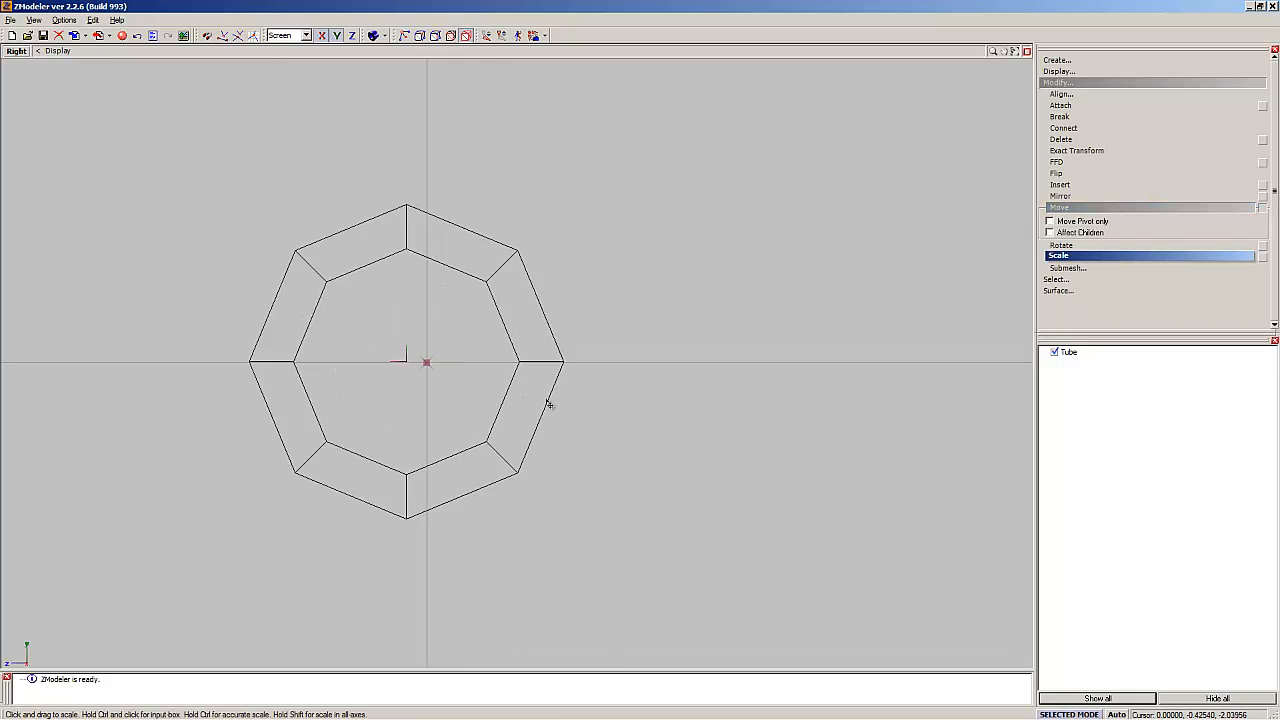
scroll(370, 385, "up", 2)
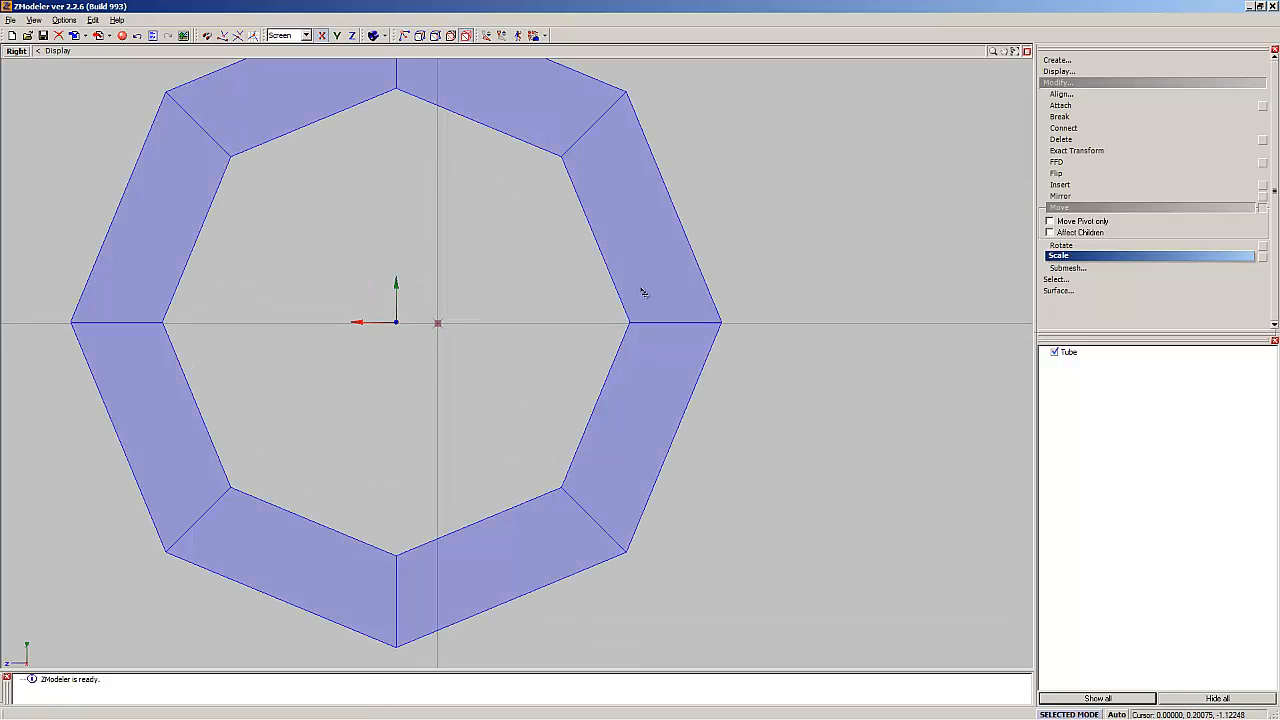
left_click_drag(680, 343, 715, 336)
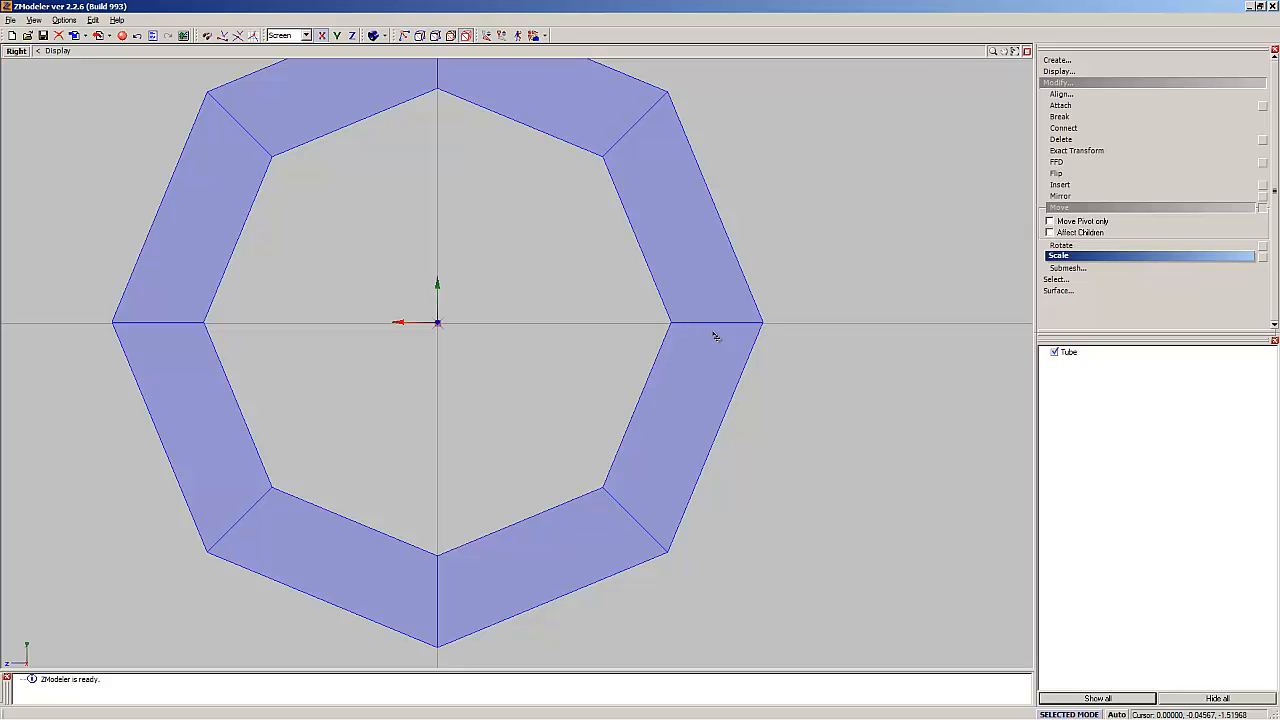
Step: Examine closely in the Right view how the tube's uppermost vertex lines up with the vertical axis, and collapse the Move options
scroll(478, 462, "down", 3)
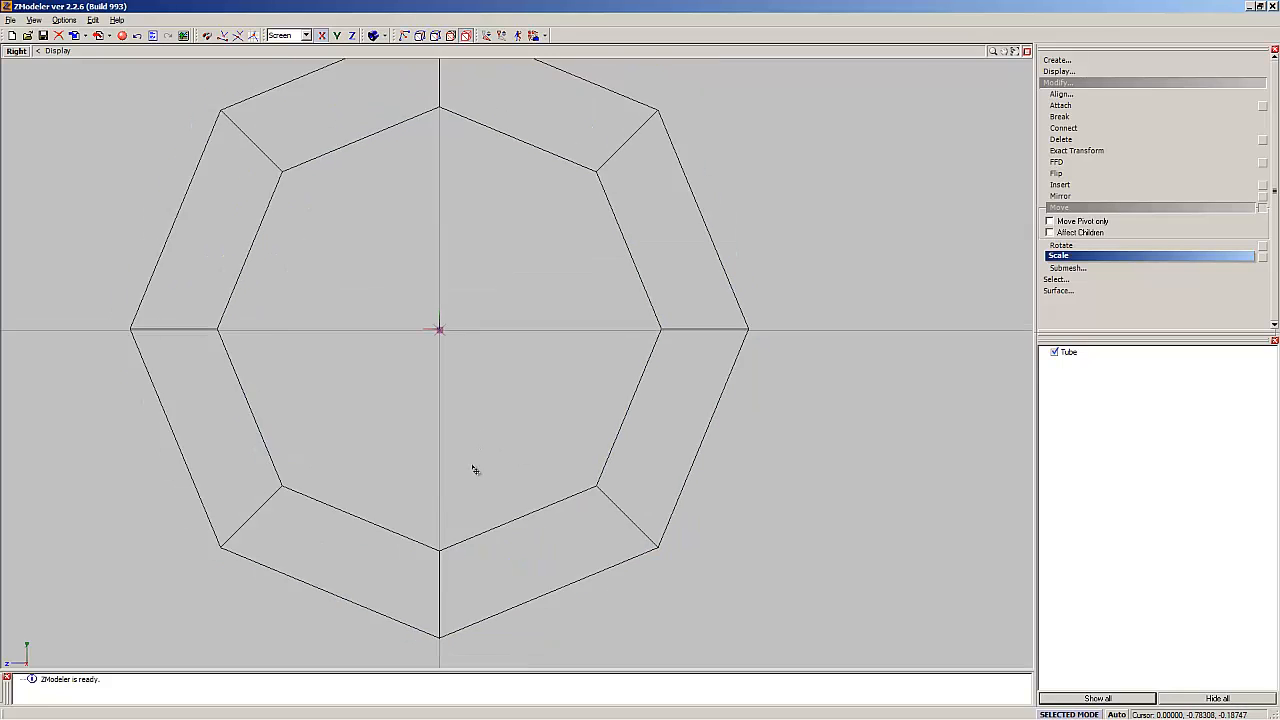
scroll(467, 251, "up", 5)
scroll(467, 251, "up", 5)
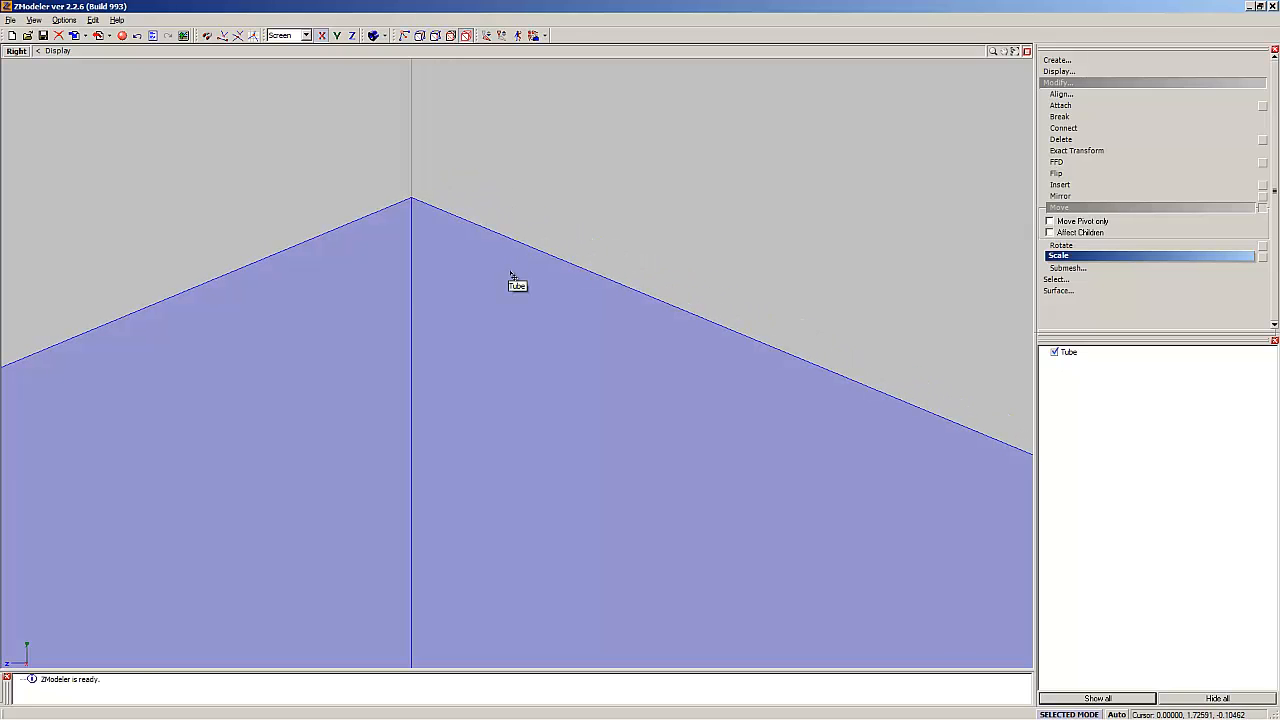
left_click(524, 240)
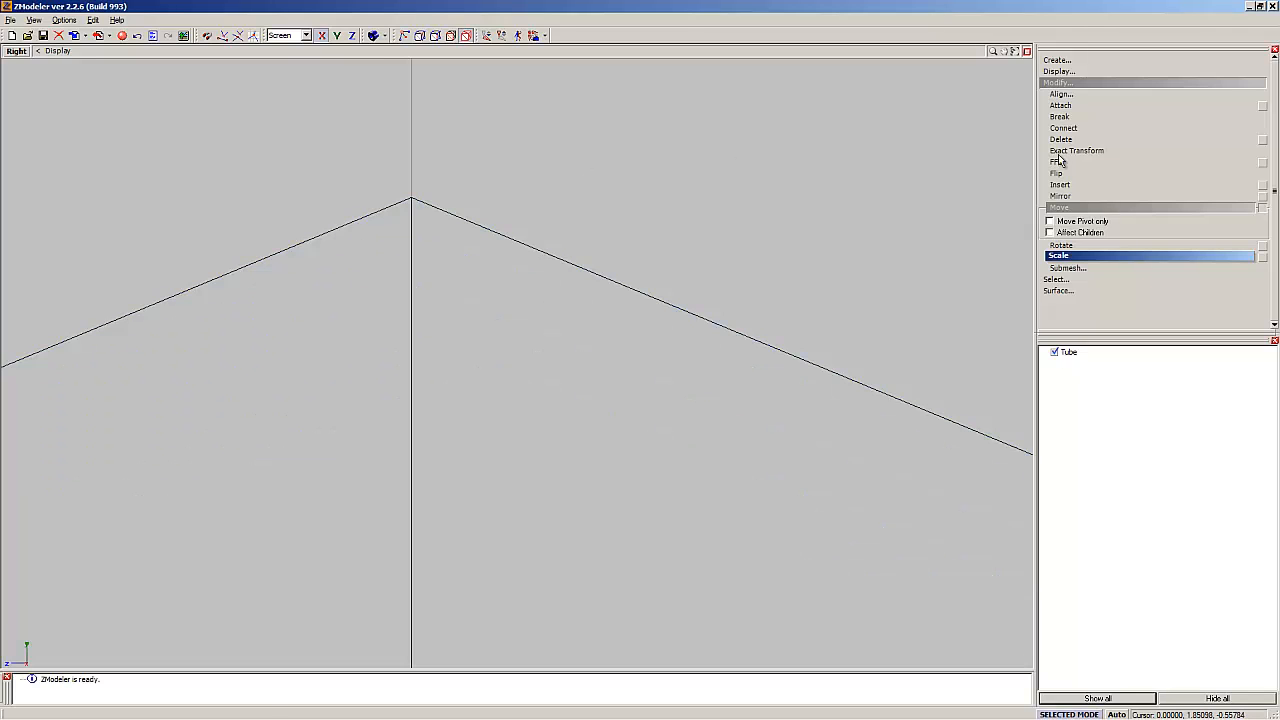
left_click(1060, 207)
left_click(1262, 210)
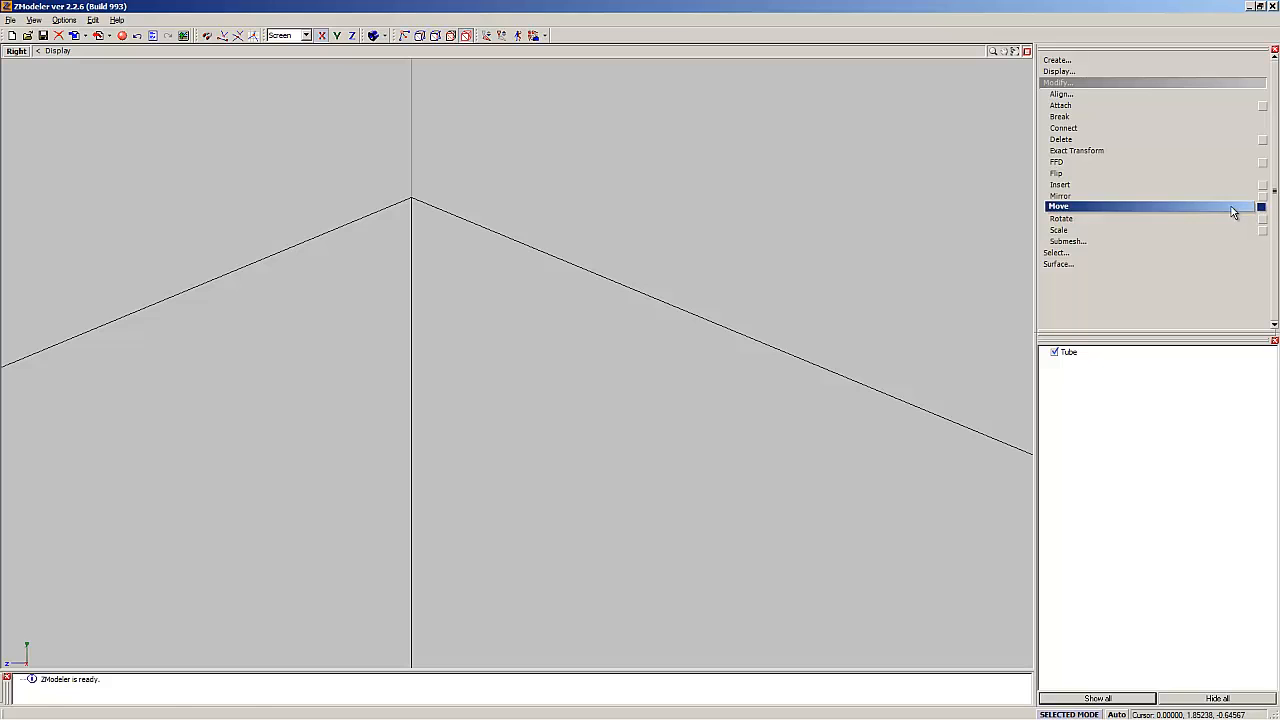
left_click(1233, 218)
left_click_drag(491, 203, 366, 178)
scroll(488, 124, "down", 10)
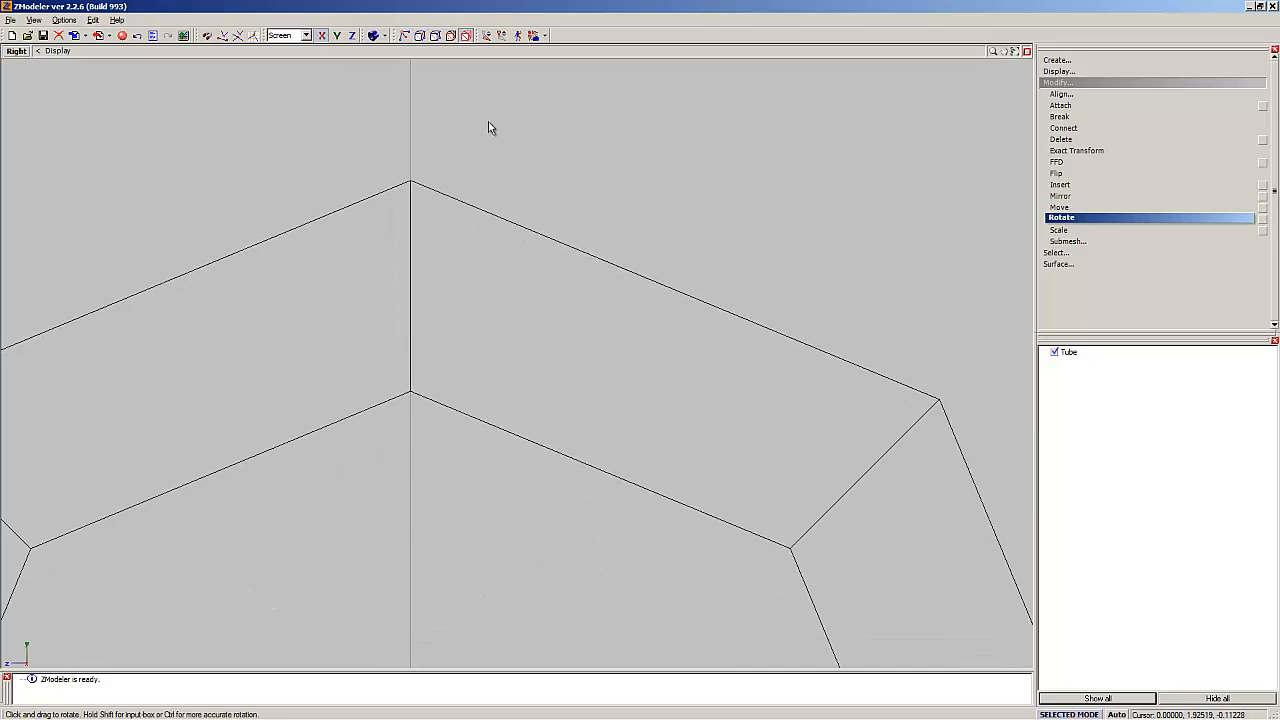
scroll(465, 370, "up", 3)
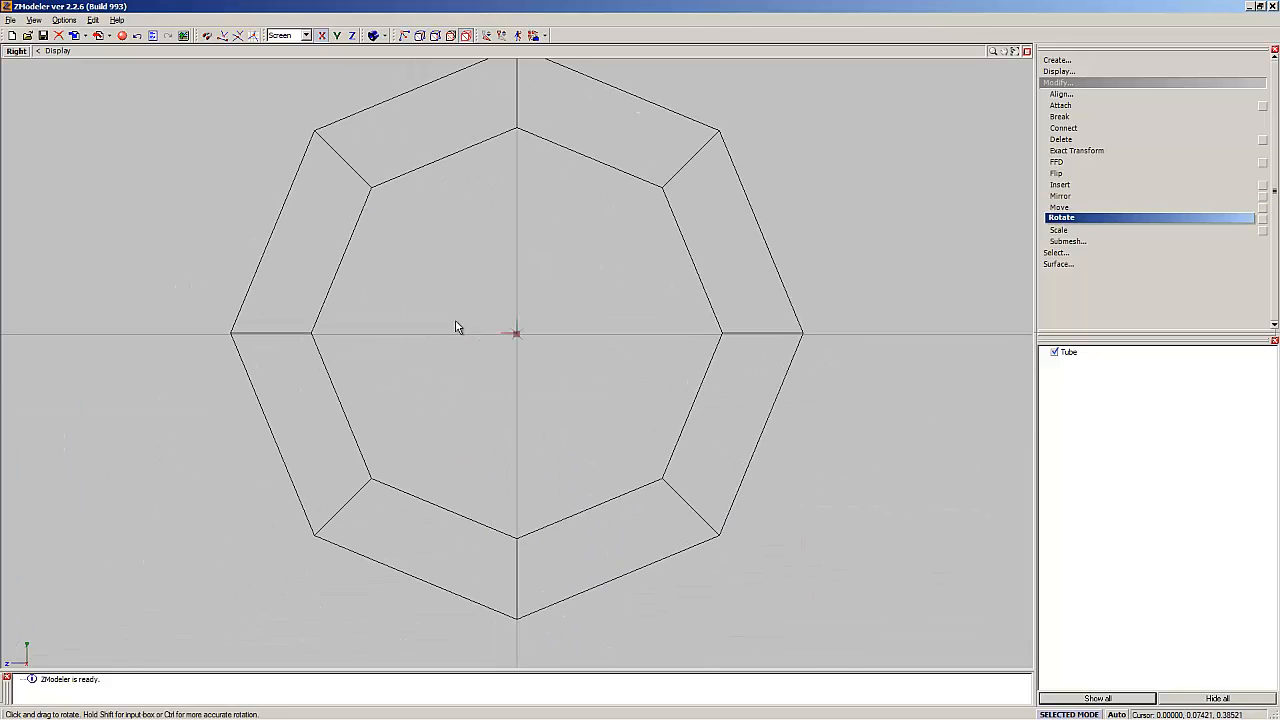
scroll(543, 371, "down", 2)
scroll(551, 240, "up", 1)
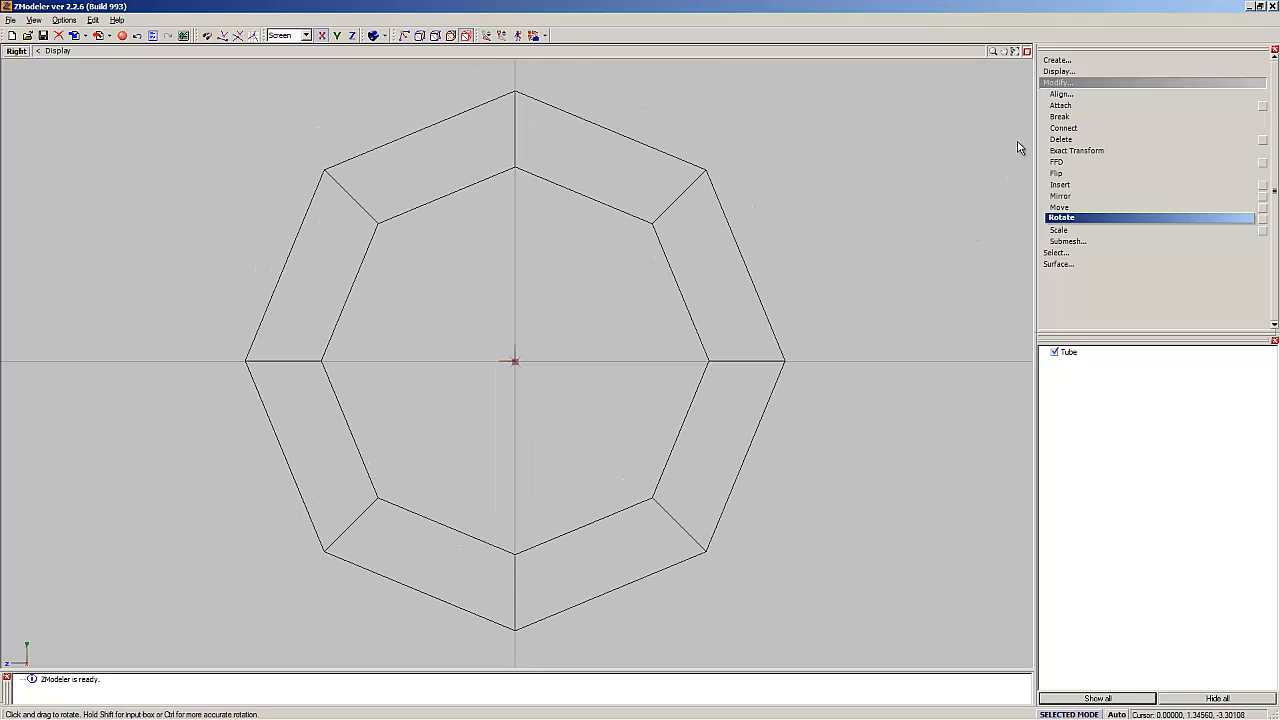
Step: Reset the orientation of the tube's local axes to world, with Keep Object enabled
left_click(1120, 88)
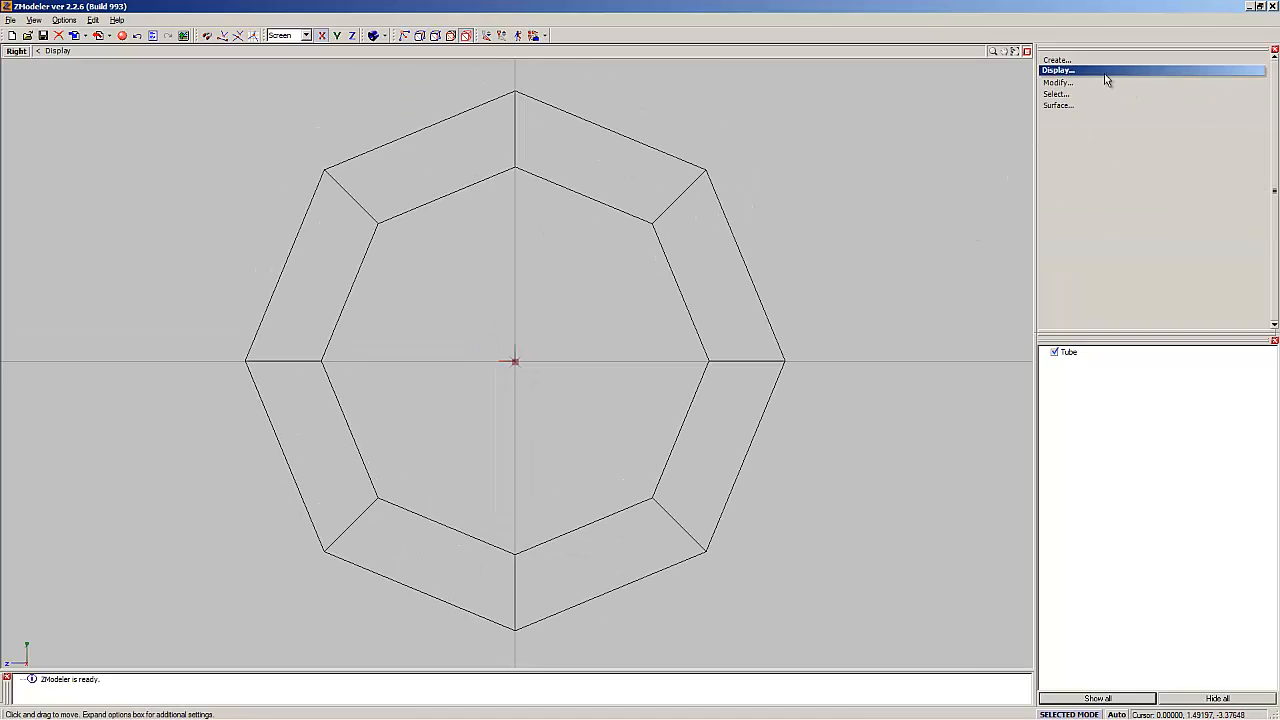
left_click(1104, 73)
left_click(1104, 119)
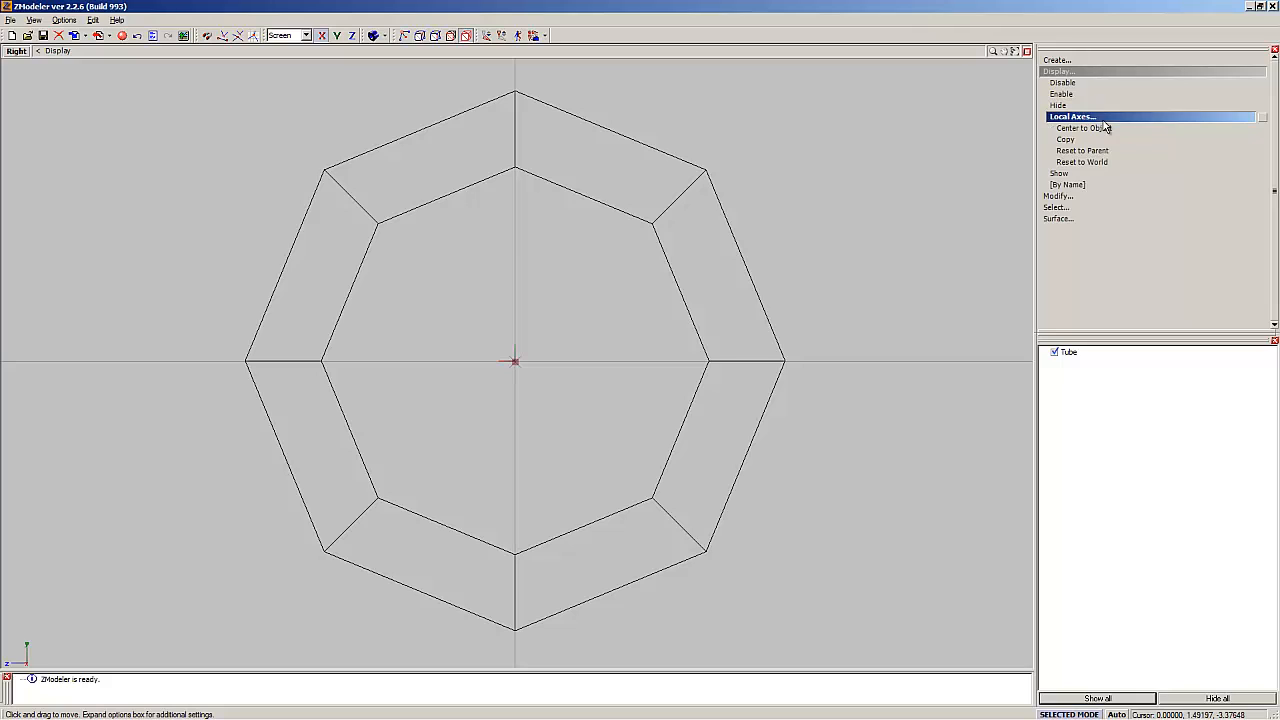
left_click(1264, 118)
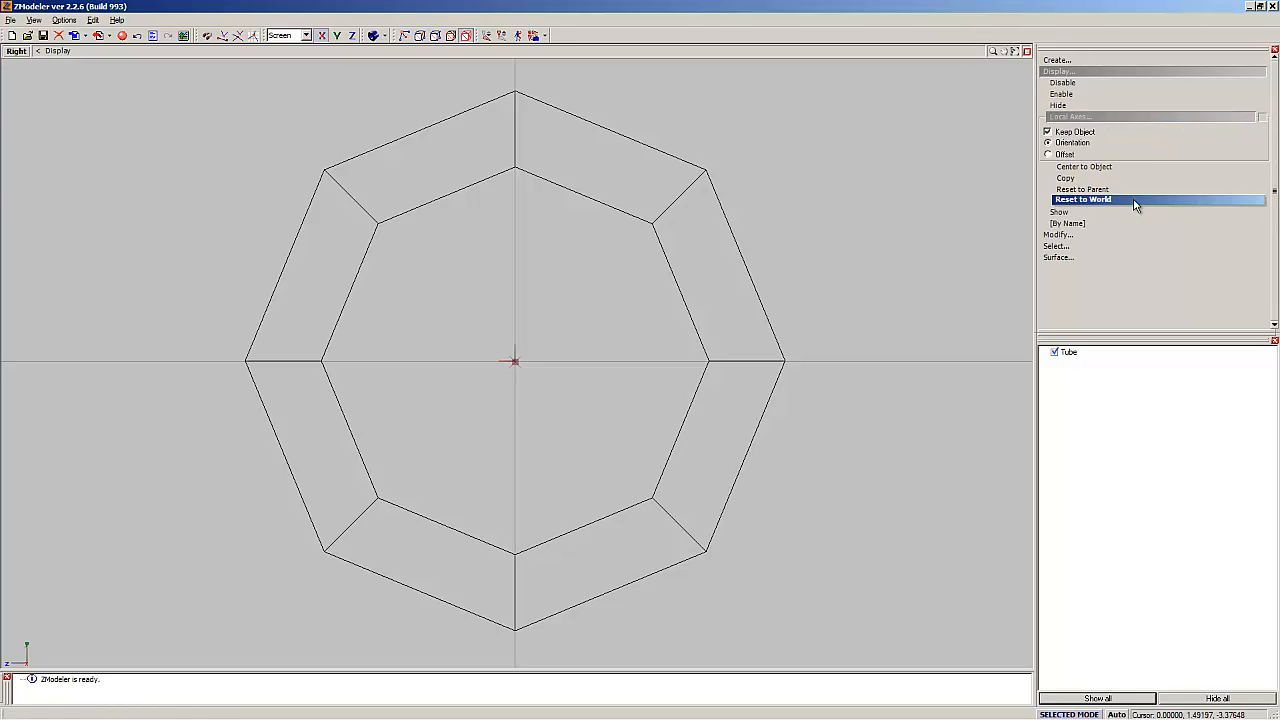
left_click(1135, 201)
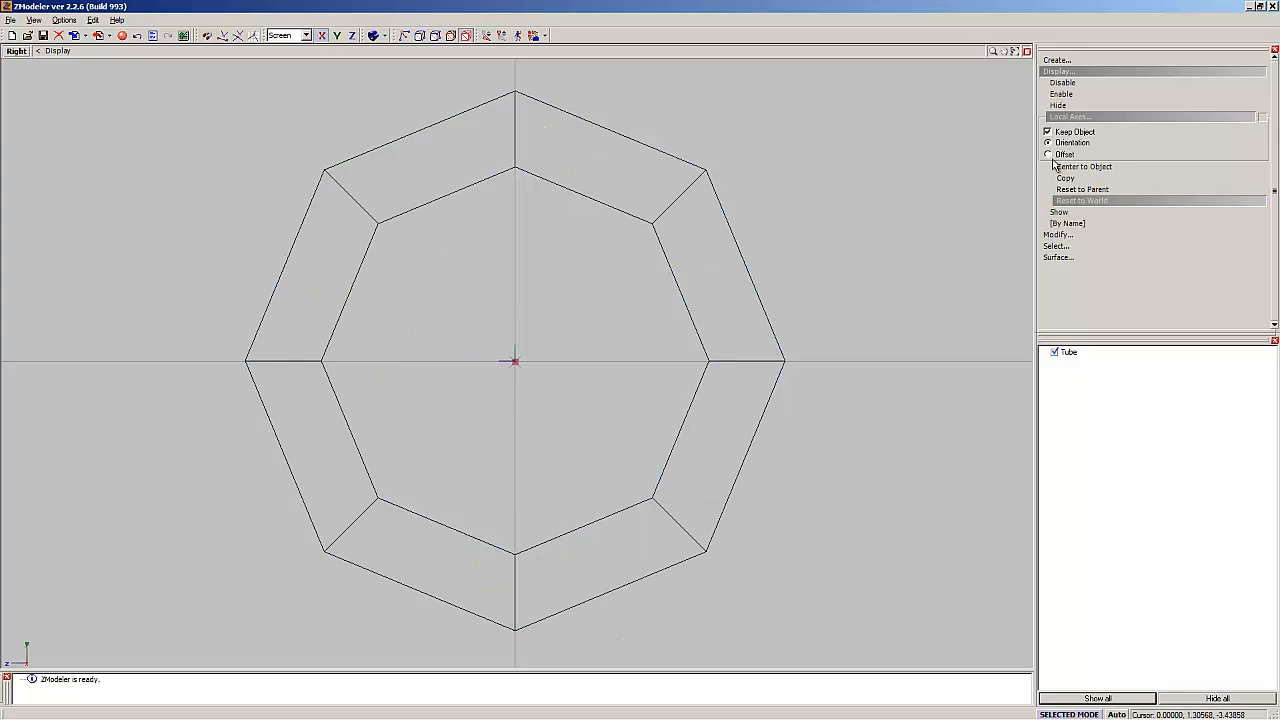
Step: Leave Reset to World, switch the Local Axes option to Offset and collapse the display commands
left_click(1126, 174)
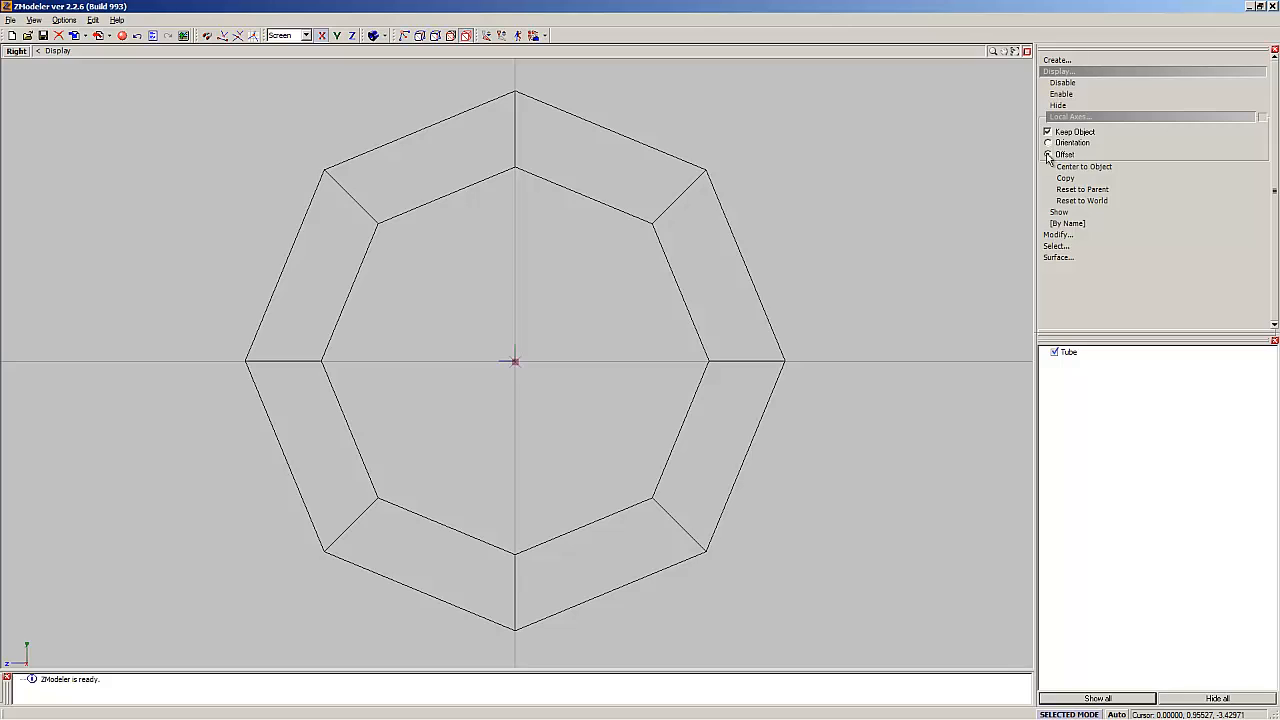
left_click(1262, 118)
left_click(1205, 117)
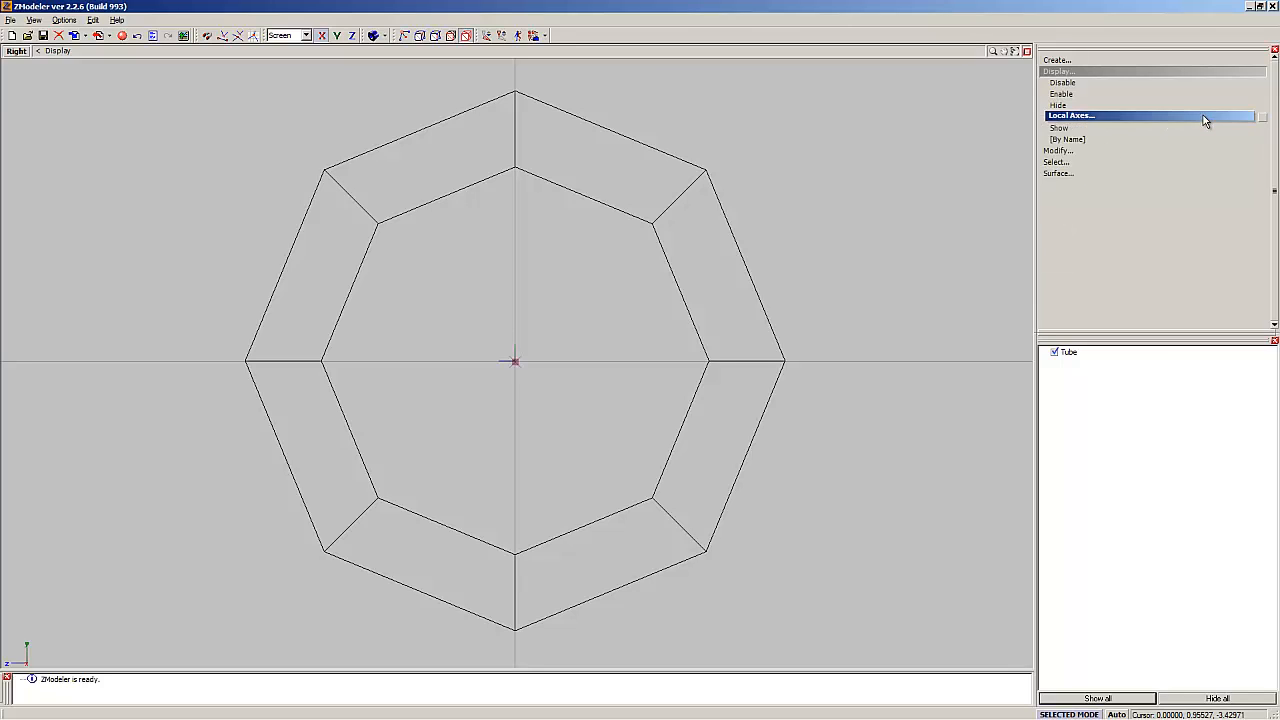
left_click(1173, 75)
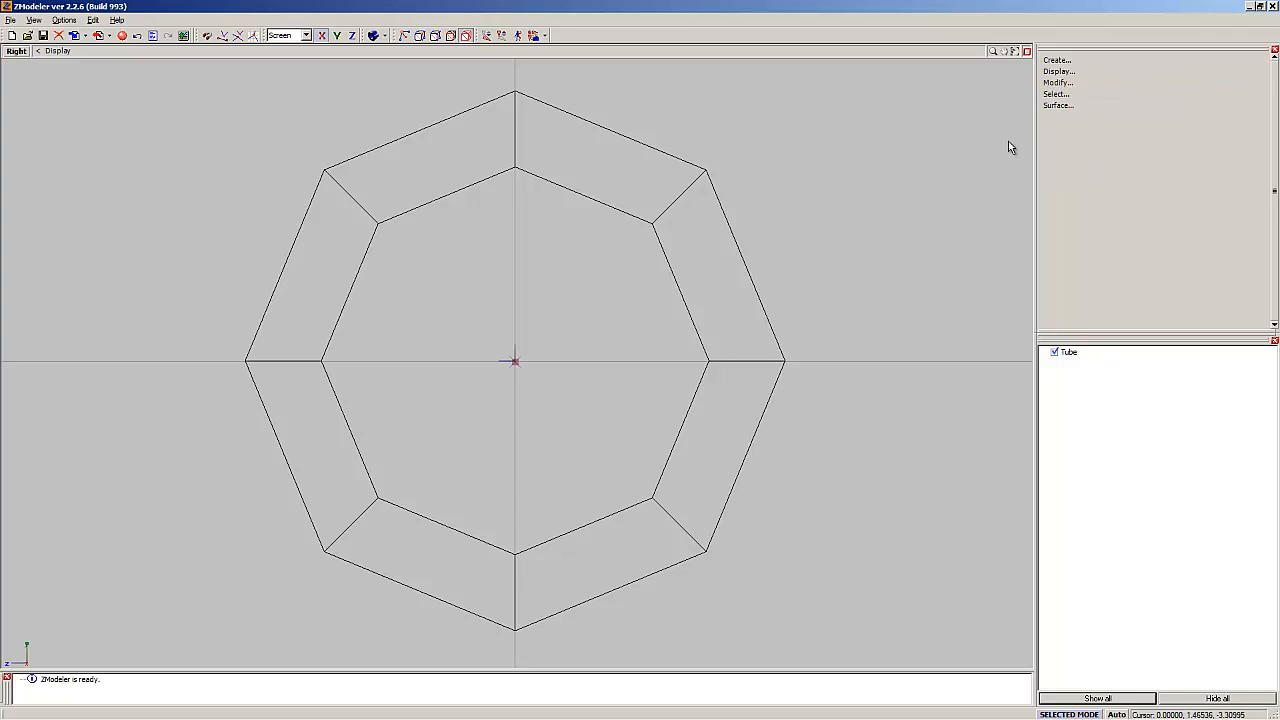
Step: Restore the four-view layout from the Right view and fit the whole octagonal tube profile in it
left_click(1026, 52)
scroll(512, 208, "down", 1)
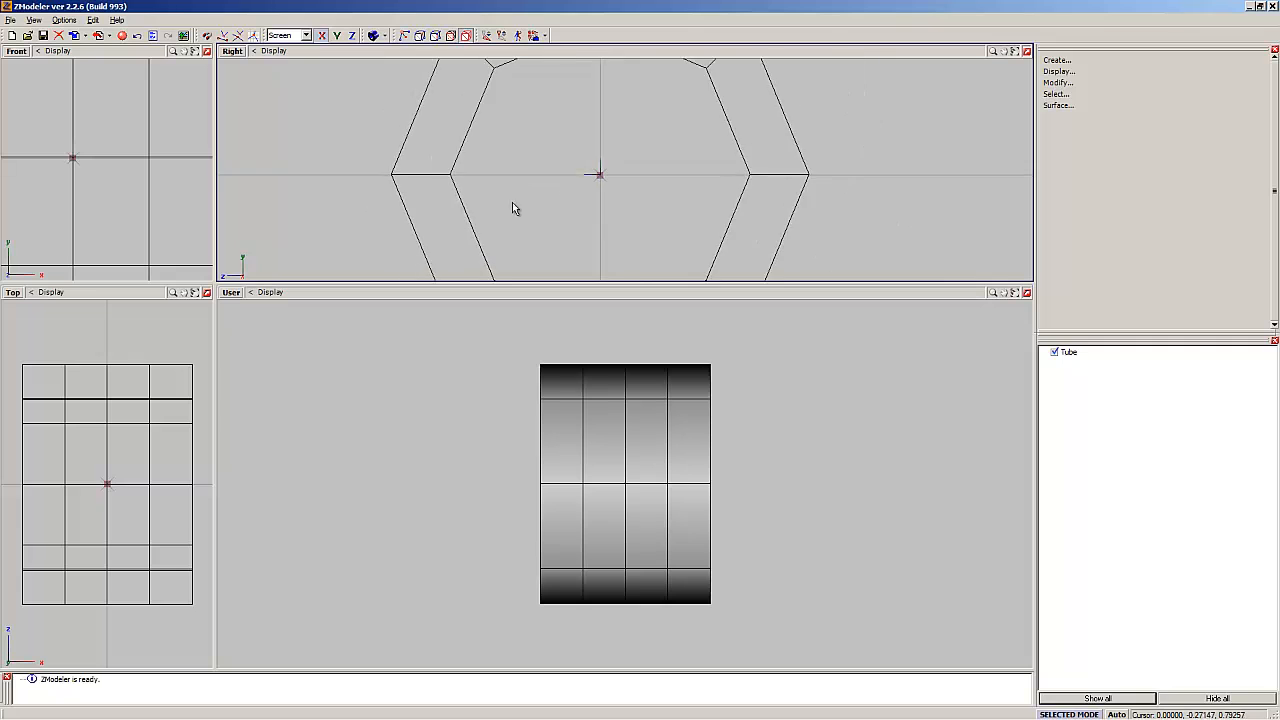
scroll(512, 208, "down", 4)
scroll(593, 135, "up", 1)
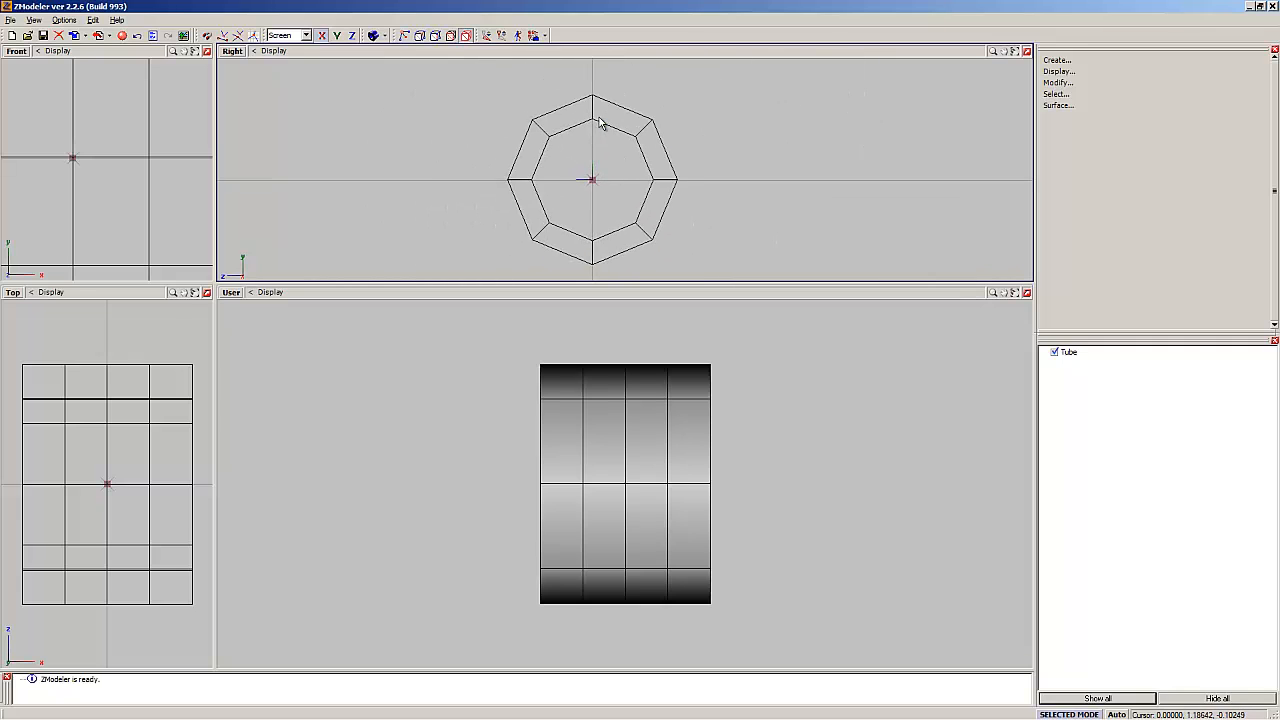
left_click(600, 123)
scroll(608, 125, "up", 1)
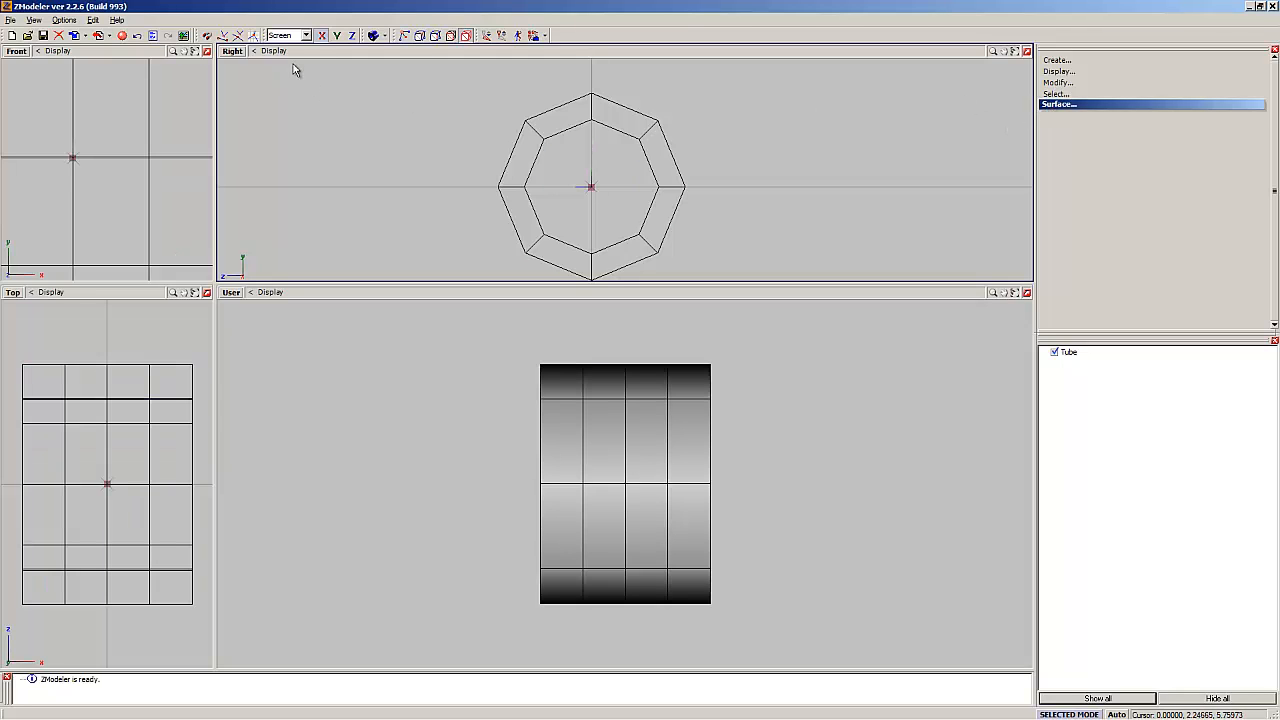
left_click(337, 35)
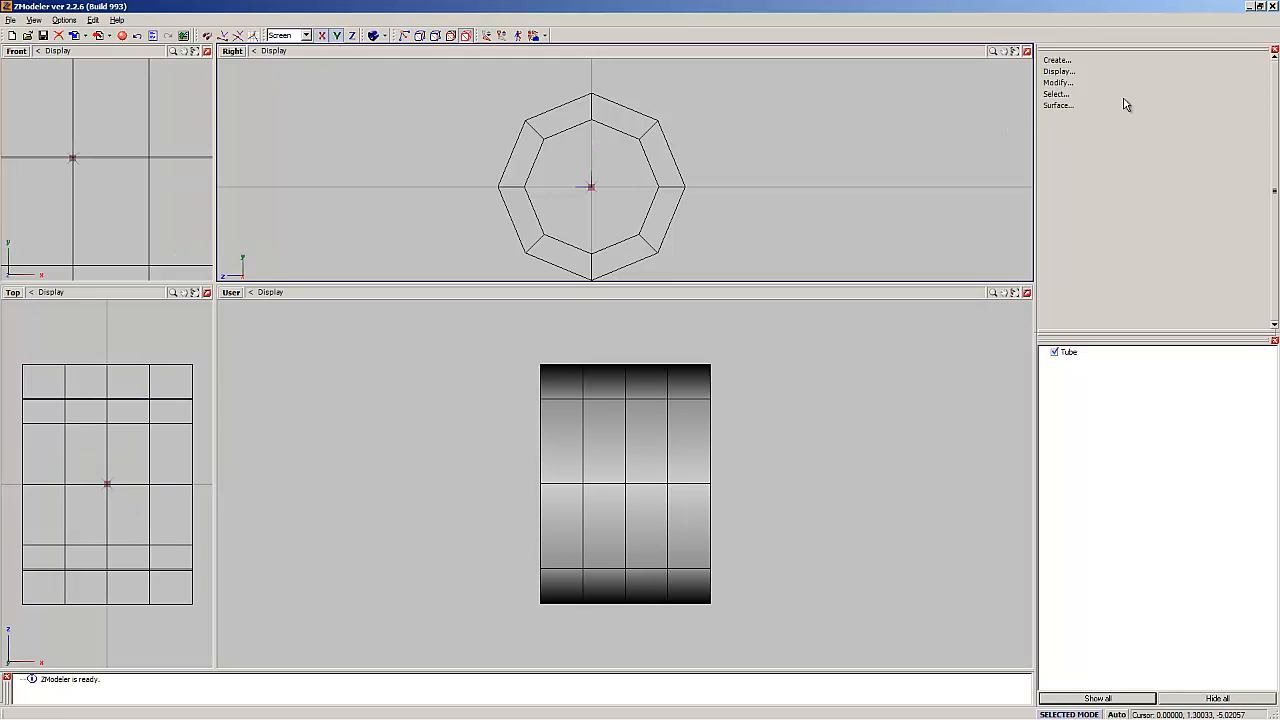
left_click(1080, 71)
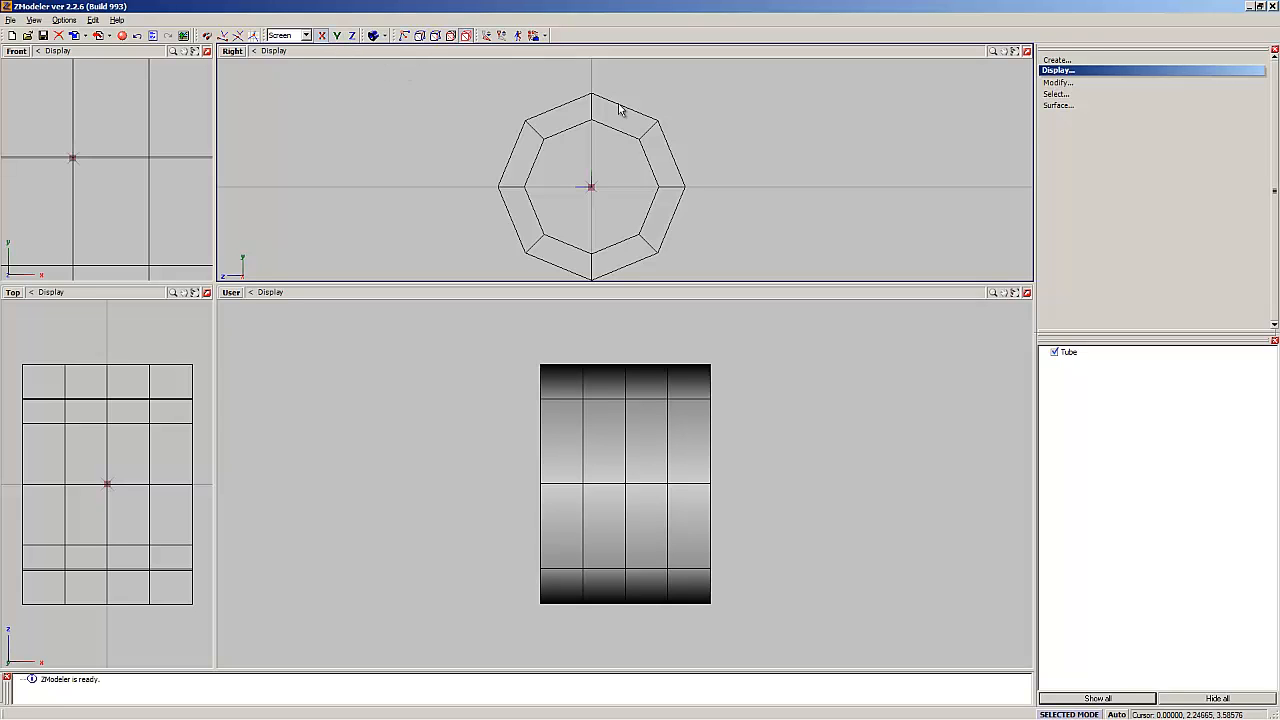
Step: Place a Skeleton Base near the horizontal axis, just outside the tube on its left side in the Right view
left_click(1128, 61)
left_click(1123, 106)
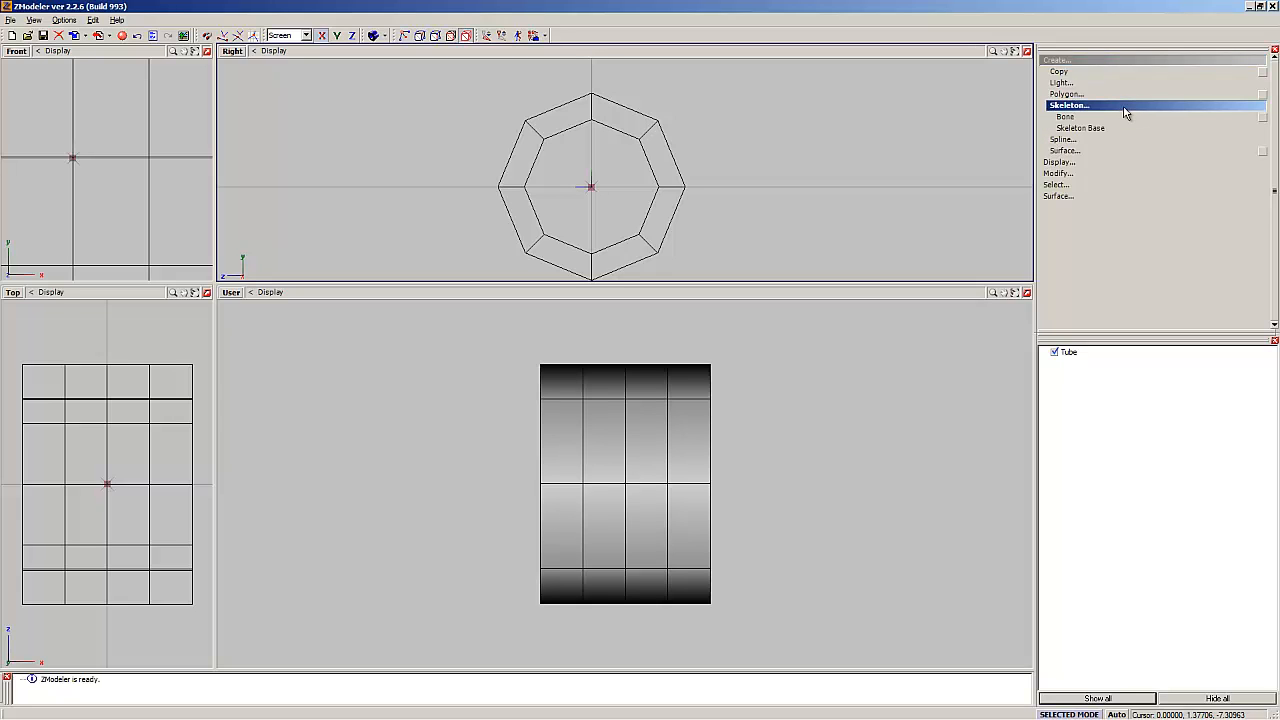
left_click(1133, 129)
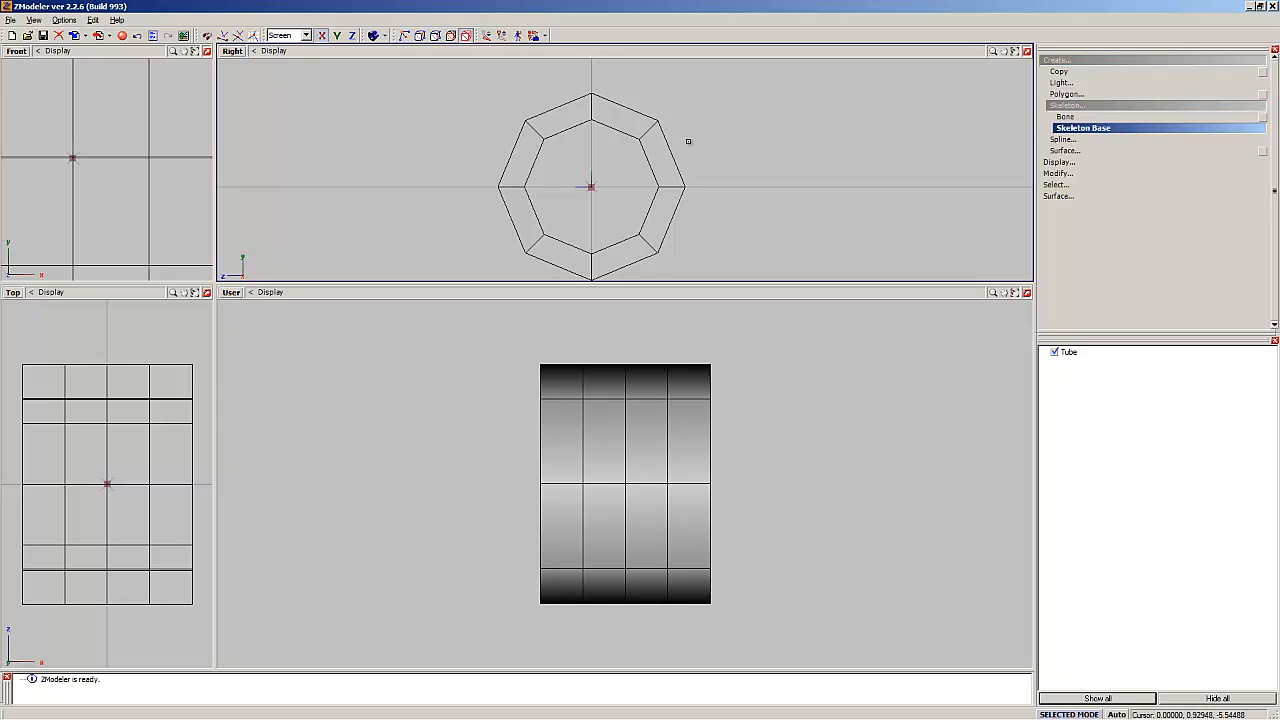
left_click(431, 185)
left_click(1206, 117)
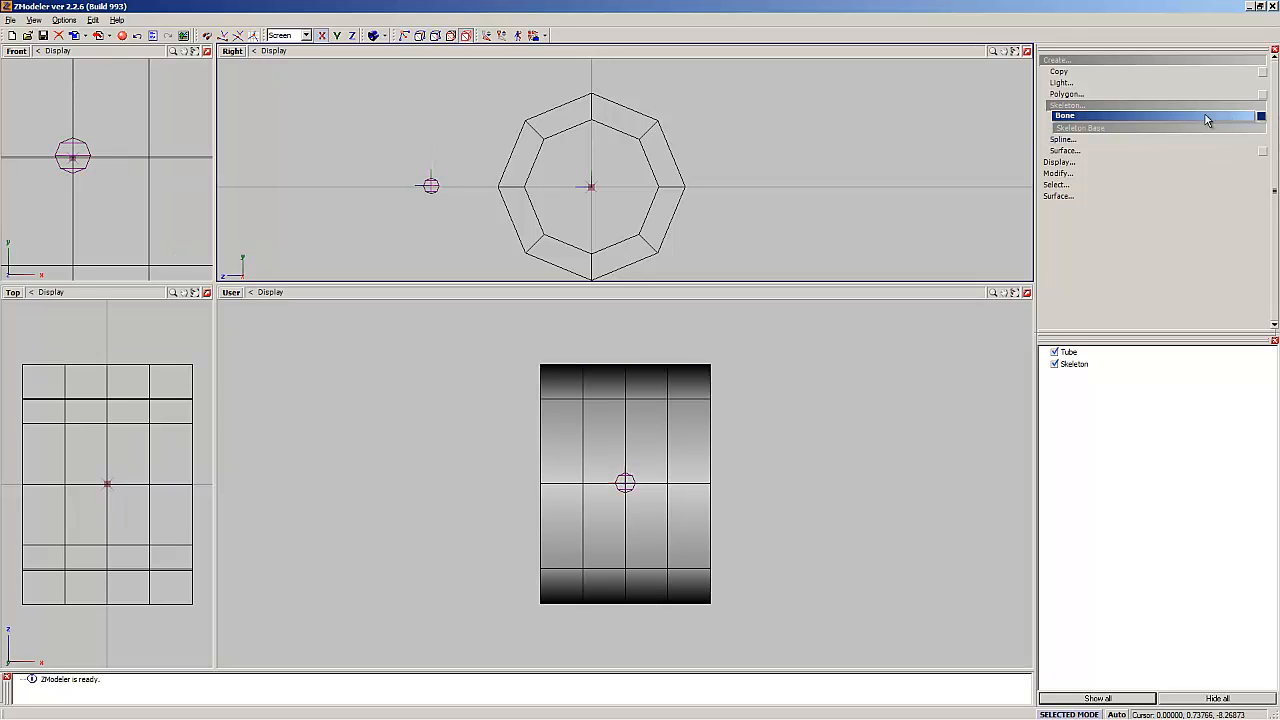
left_click(1212, 128)
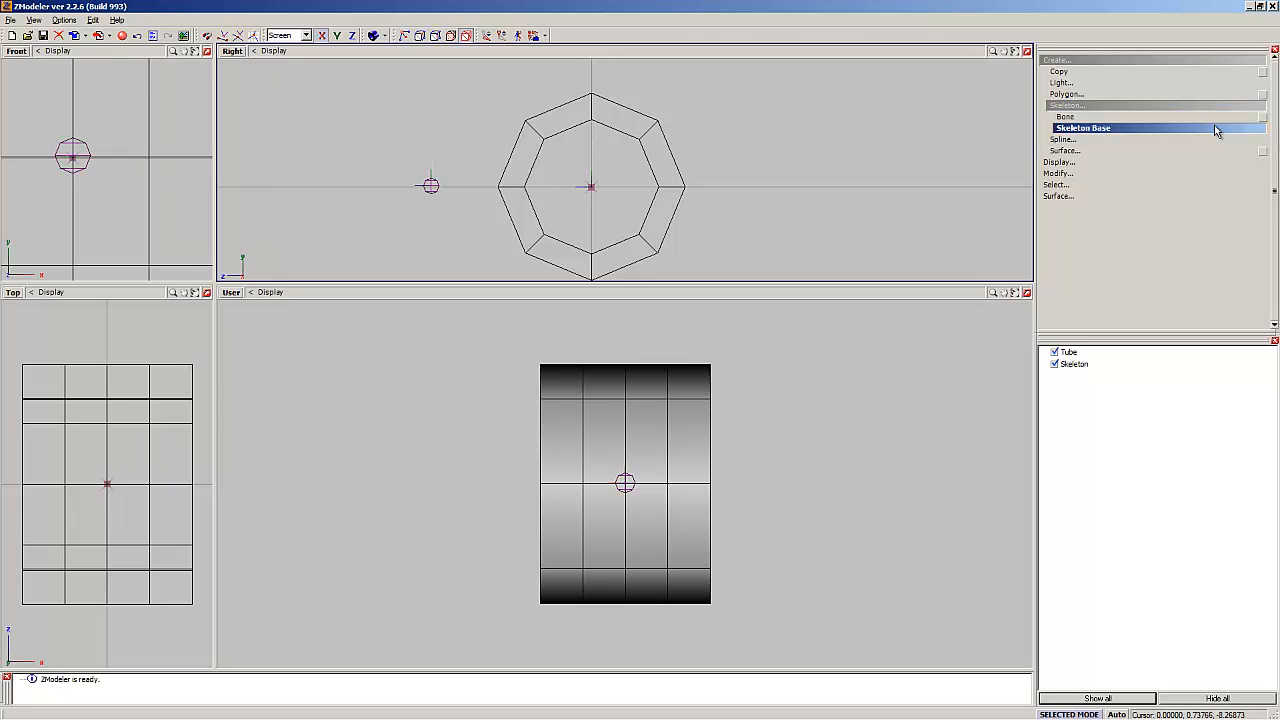
left_click(1168, 117)
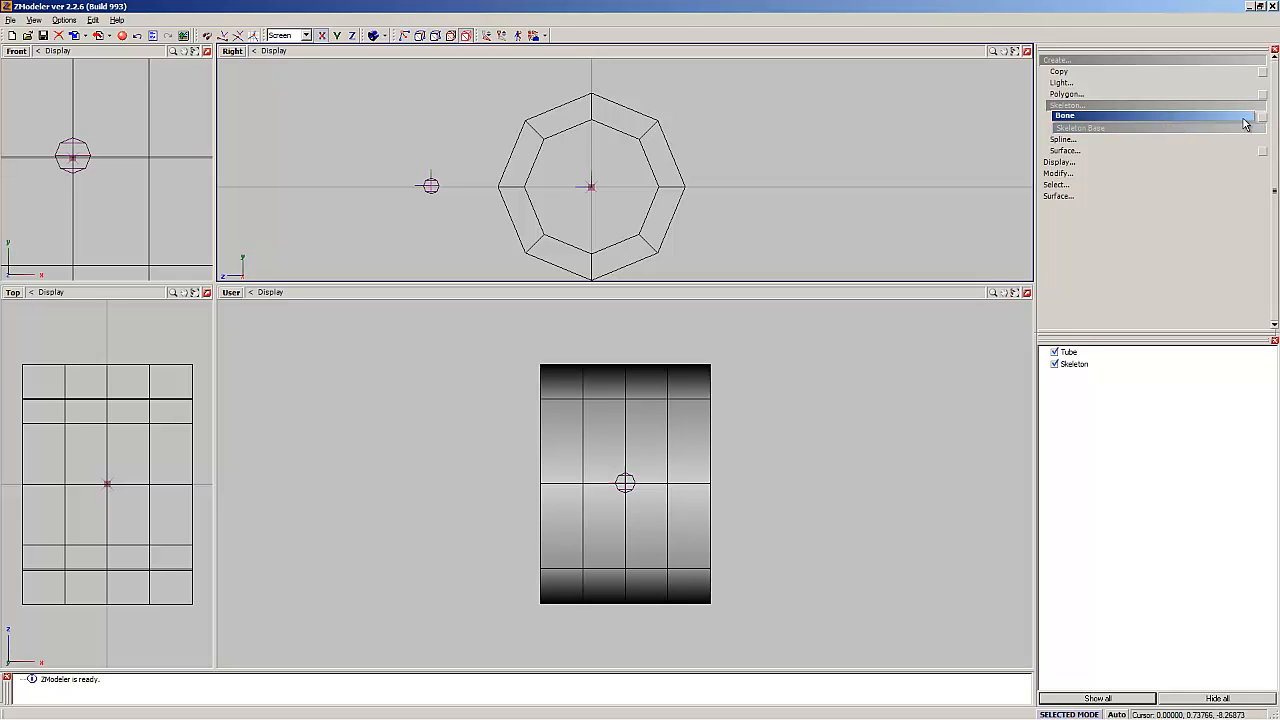
left_click(1176, 129)
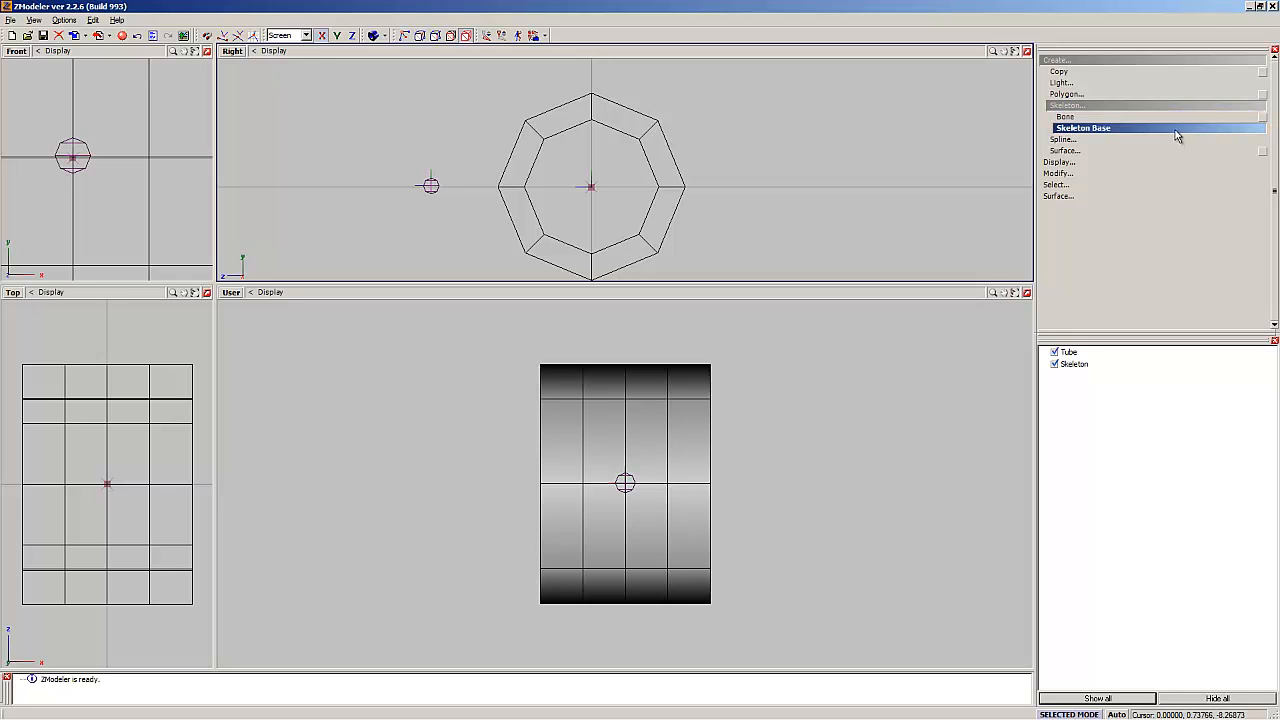
left_click(1175, 117)
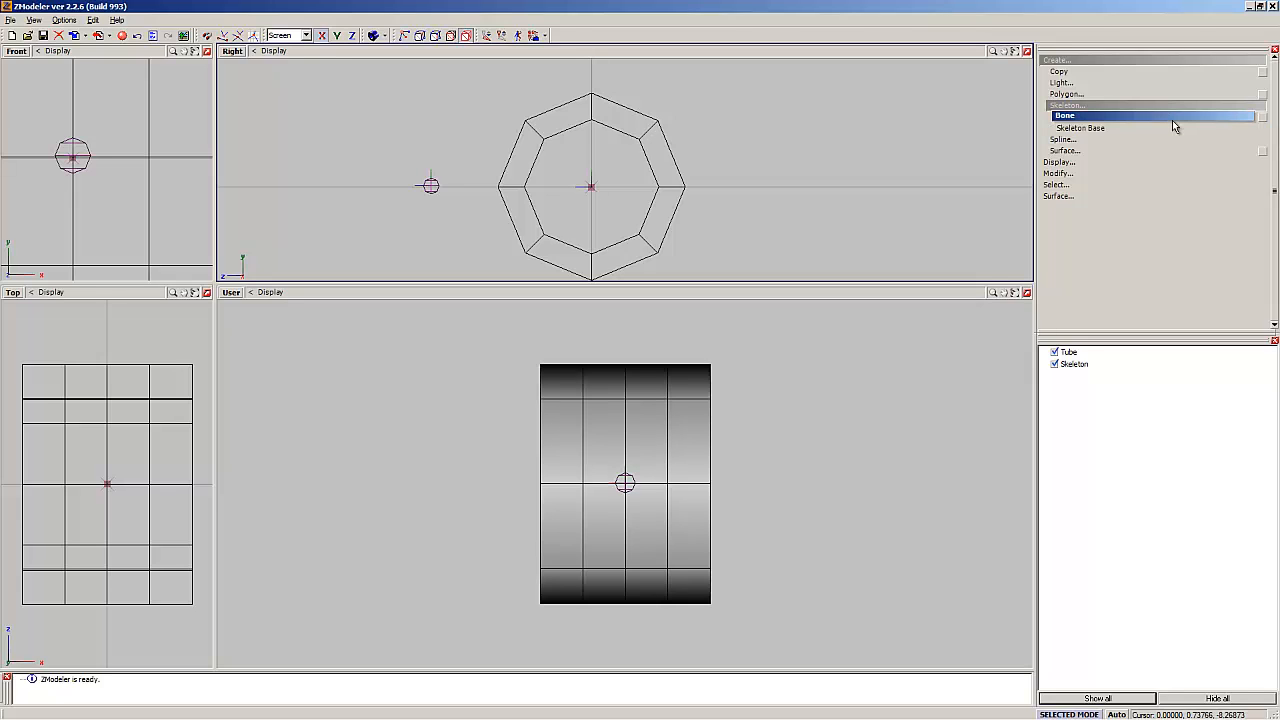
left_click(1173, 119)
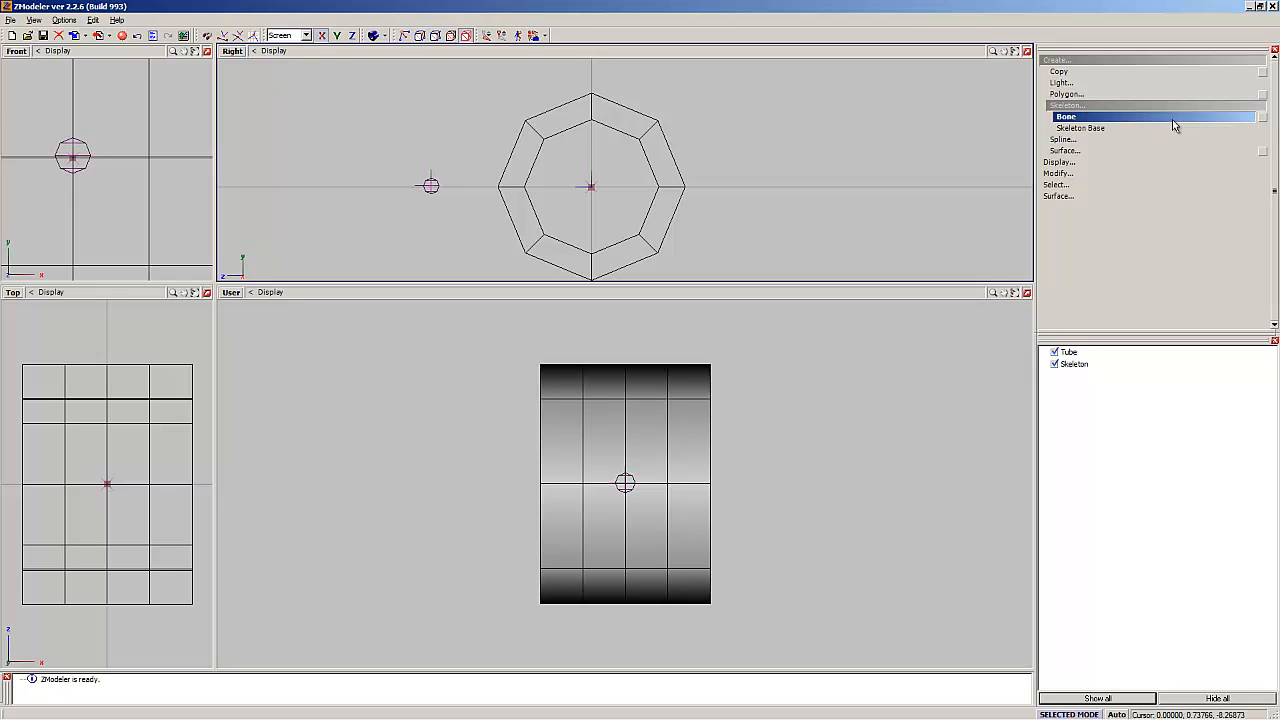
left_click(1262, 117)
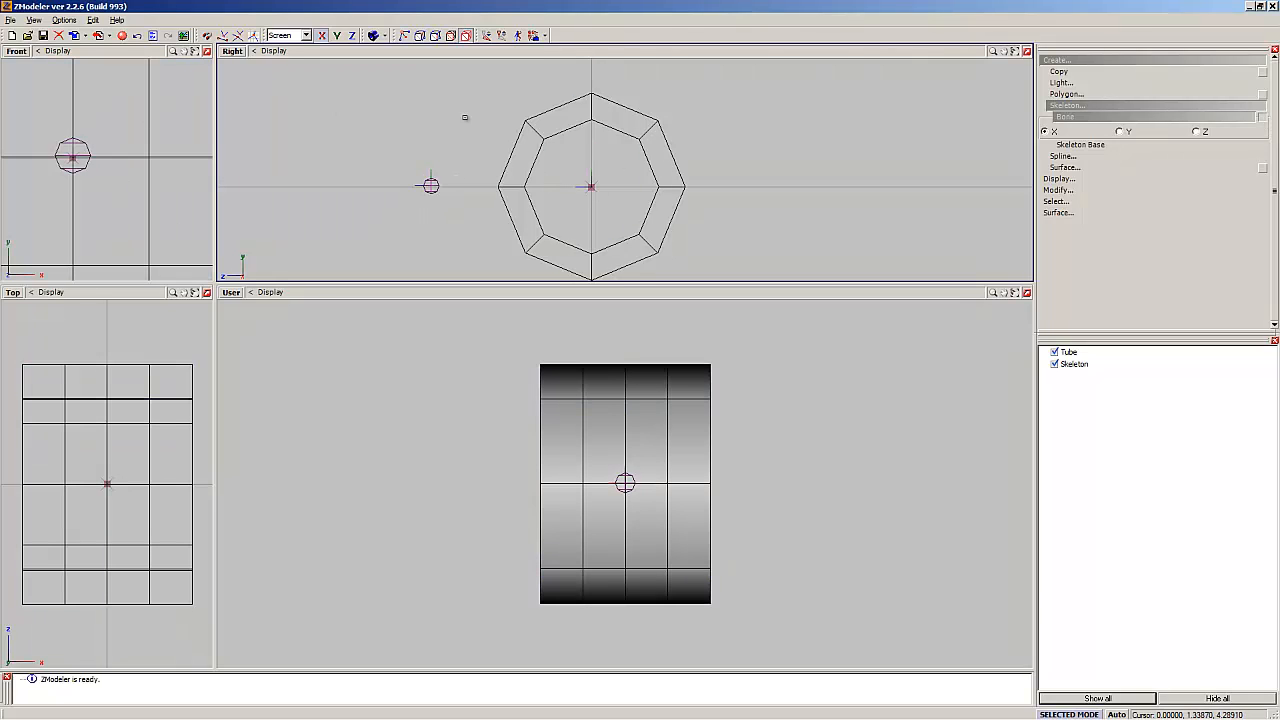
Step: Hide the tube and enlarge the Front view around the skeleton base
left_click(1220, 352)
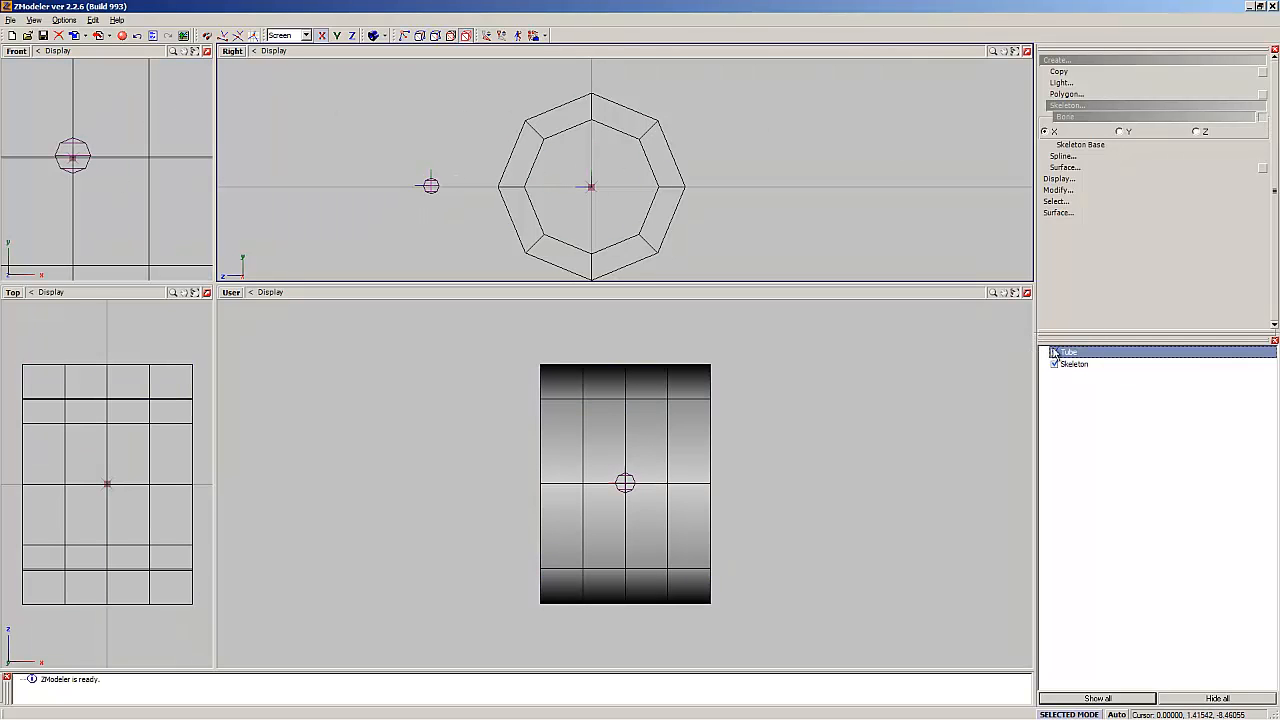
left_click(1054, 352)
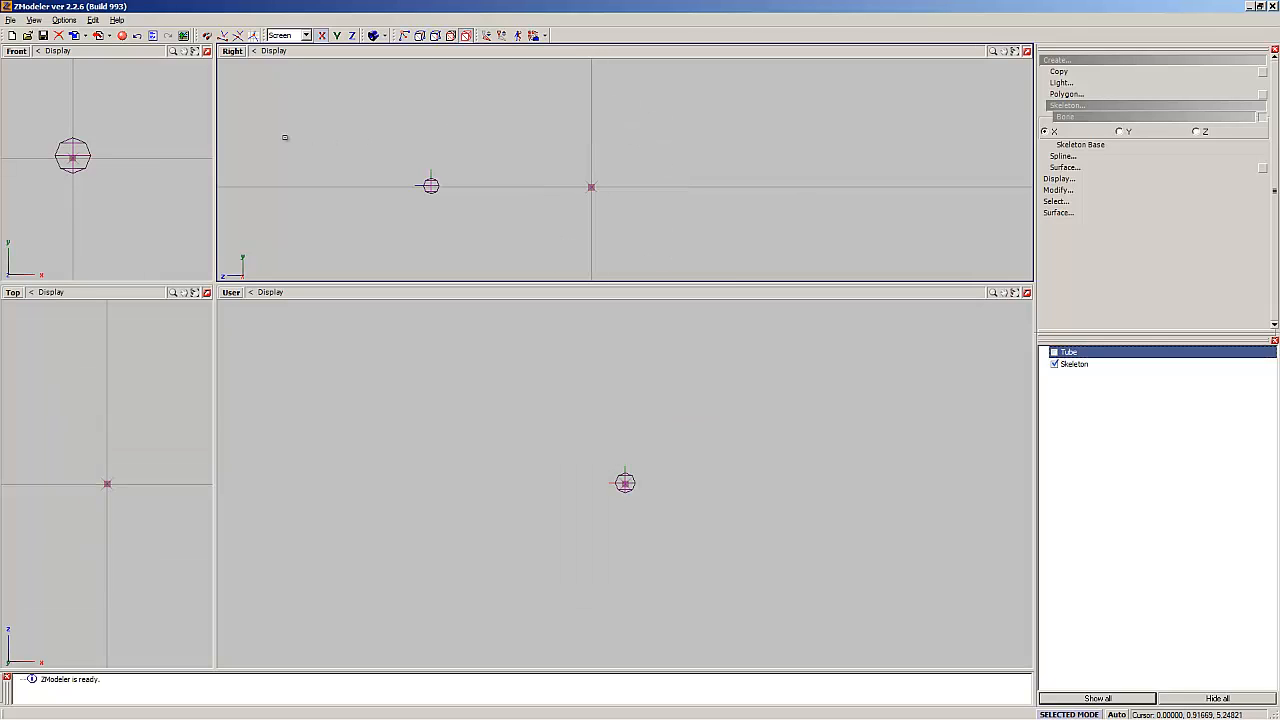
left_click(206, 51)
scroll(457, 323, "up", 4)
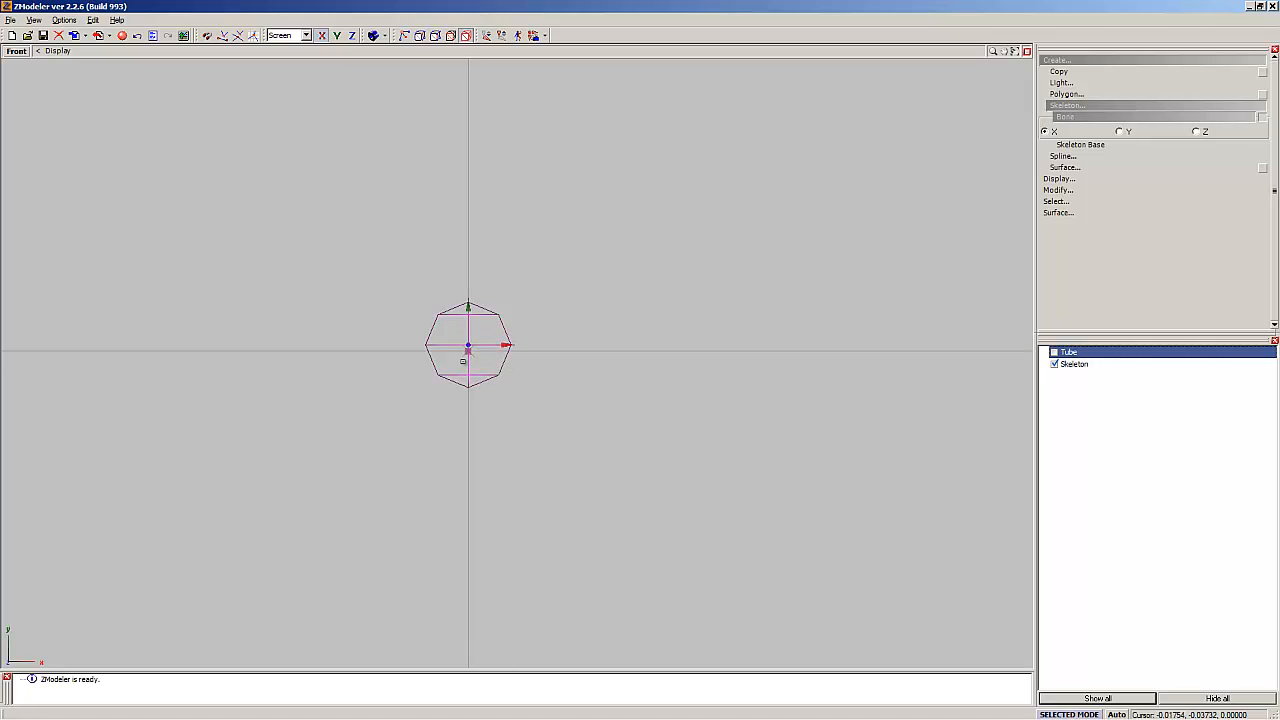
scroll(463, 361, "up", 5)
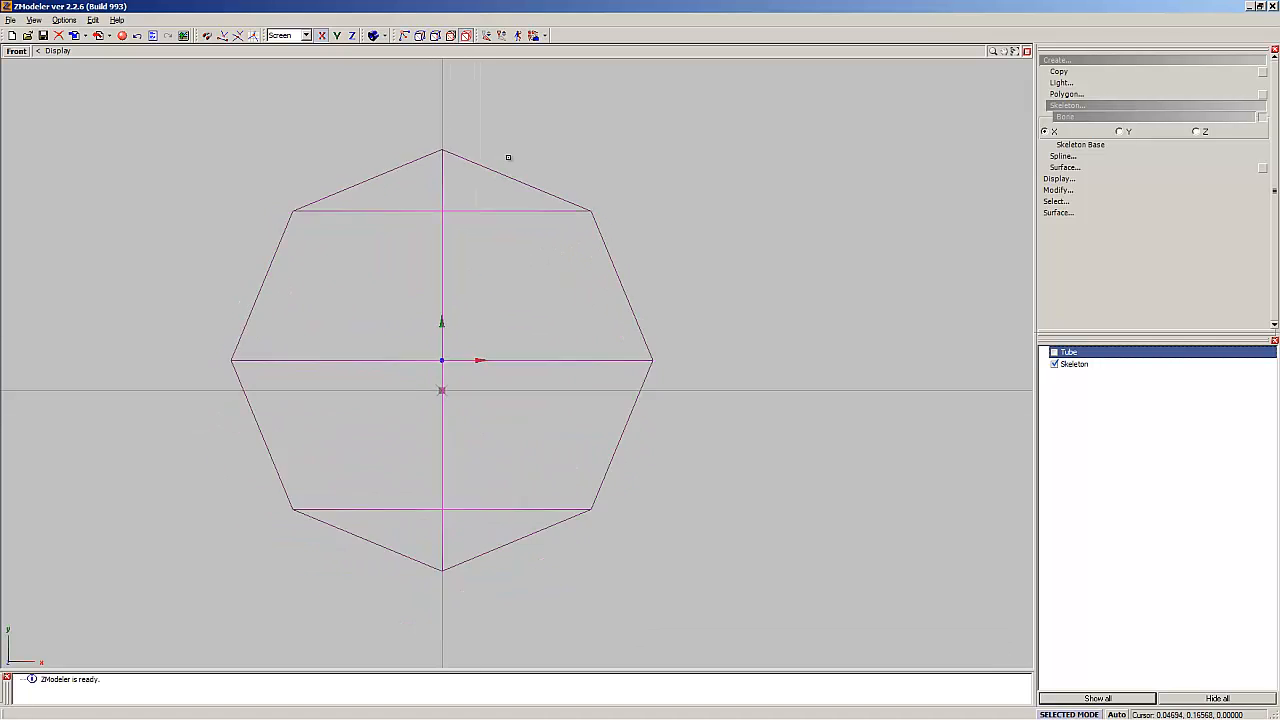
scroll(508, 157, "down", 2)
scroll(570, 216, "up", 1)
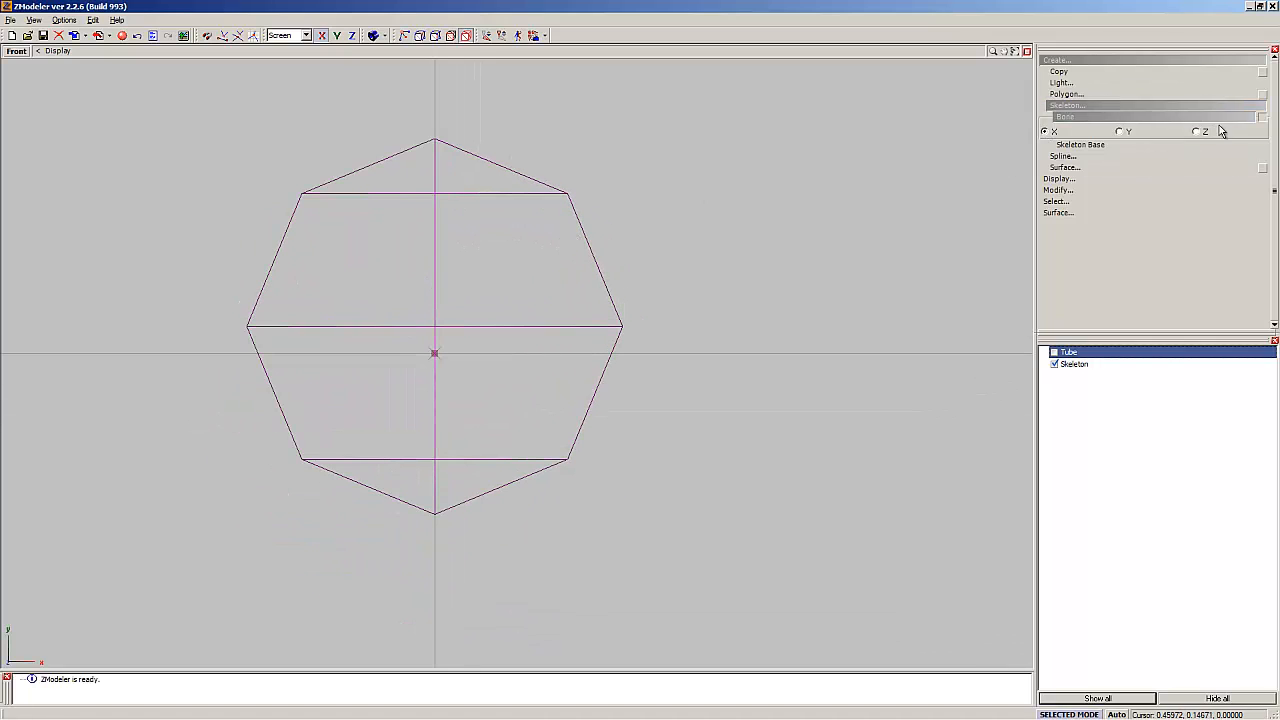
Step: Move the skeleton base straight down along Y in the Front view until its centre sits on the horizontal axis
left_click(1262, 117)
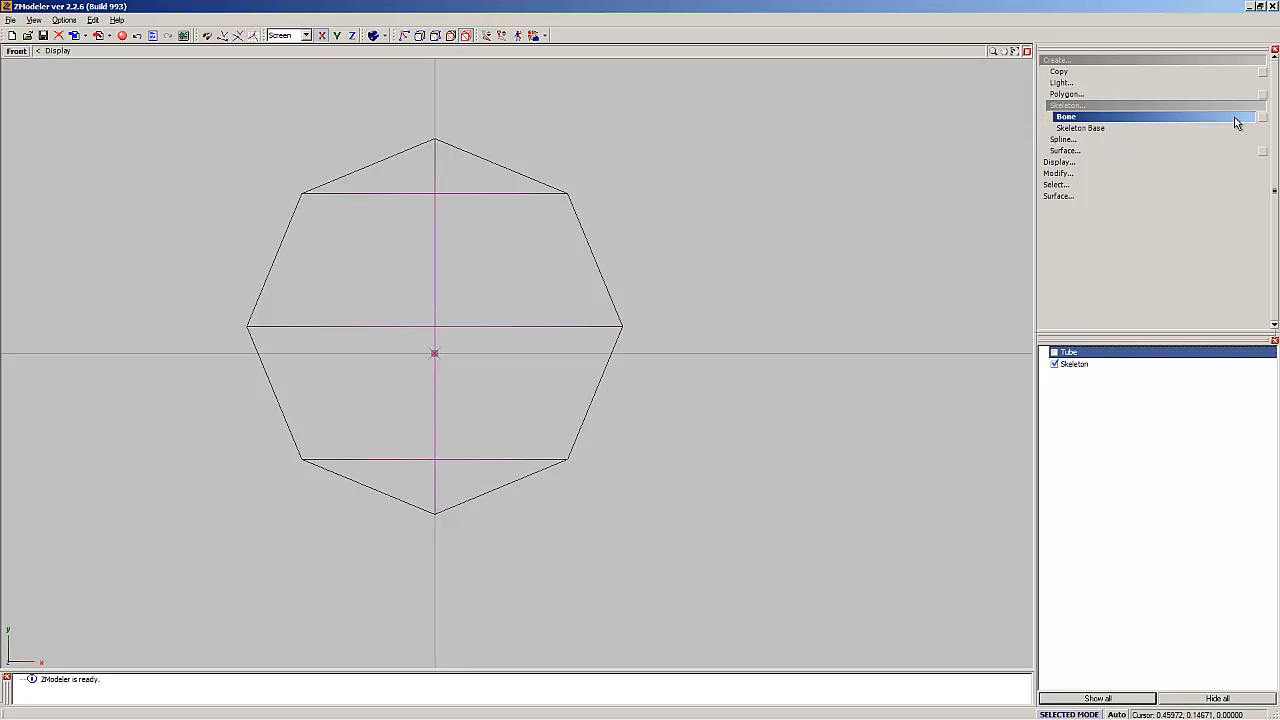
left_click(1233, 104)
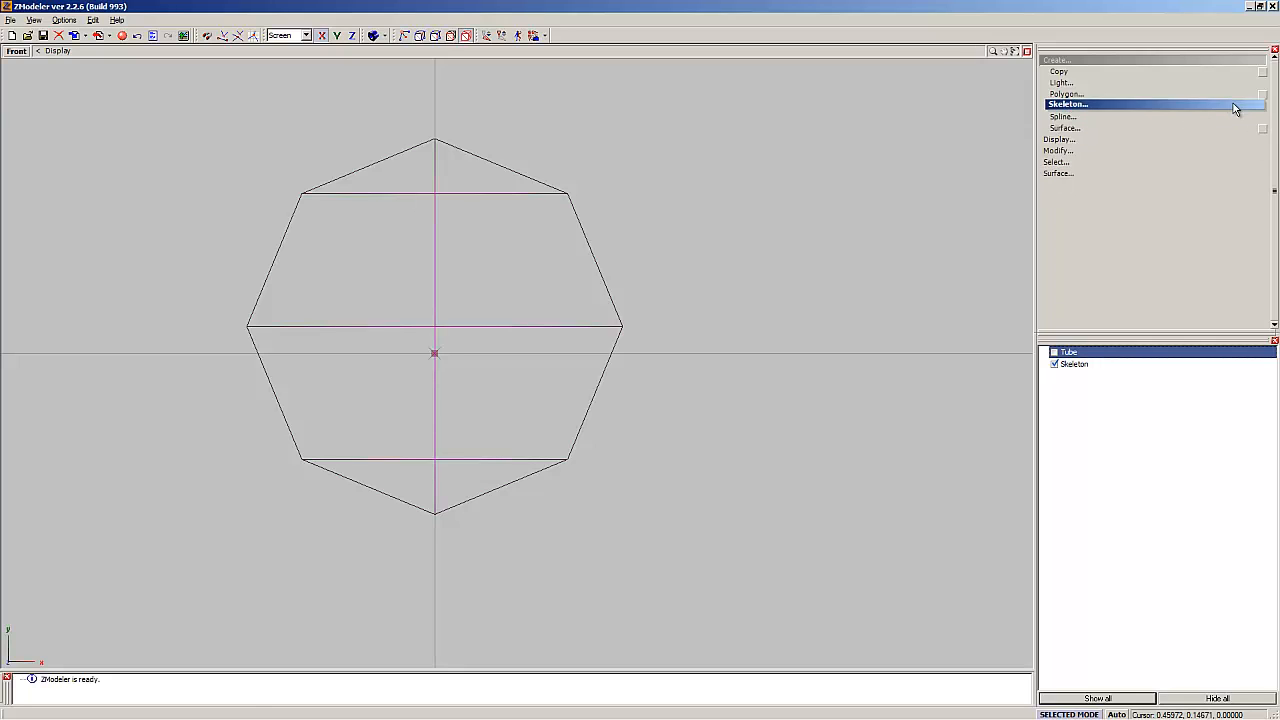
left_click(1199, 62)
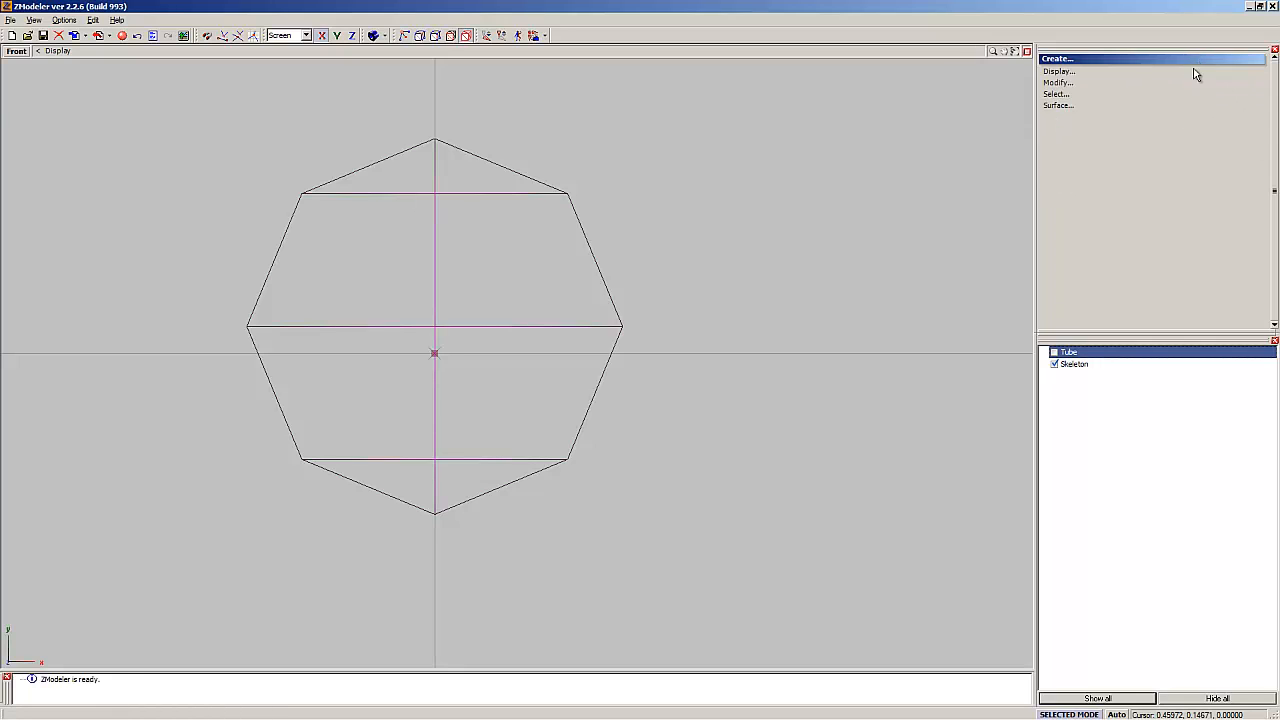
left_click(1123, 86)
left_click(1135, 127)
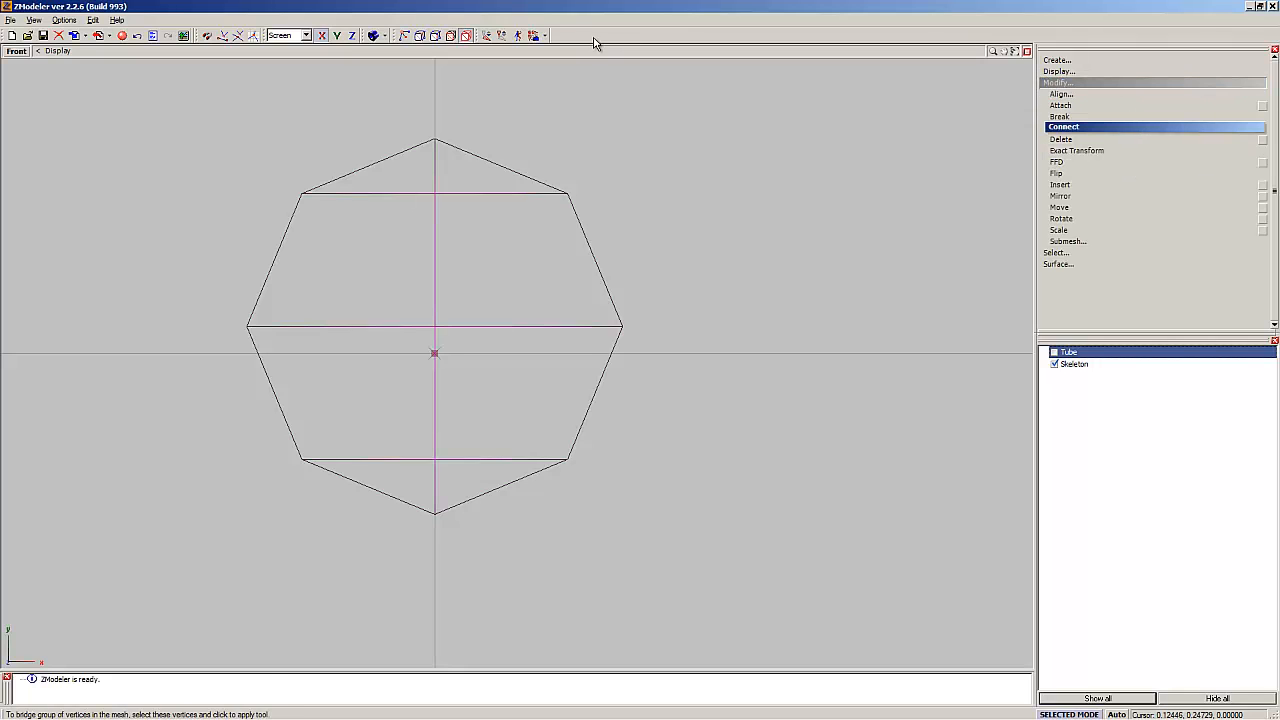
left_click(1101, 210)
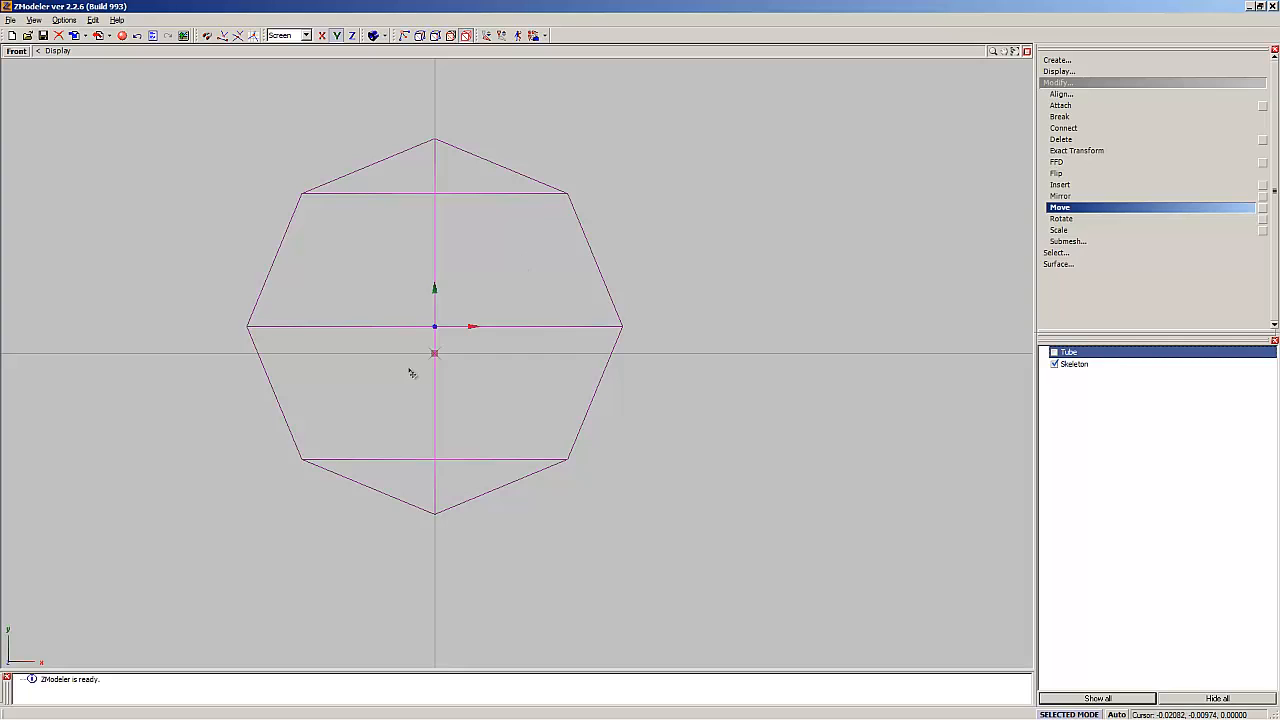
scroll(491, 357, "up", 4)
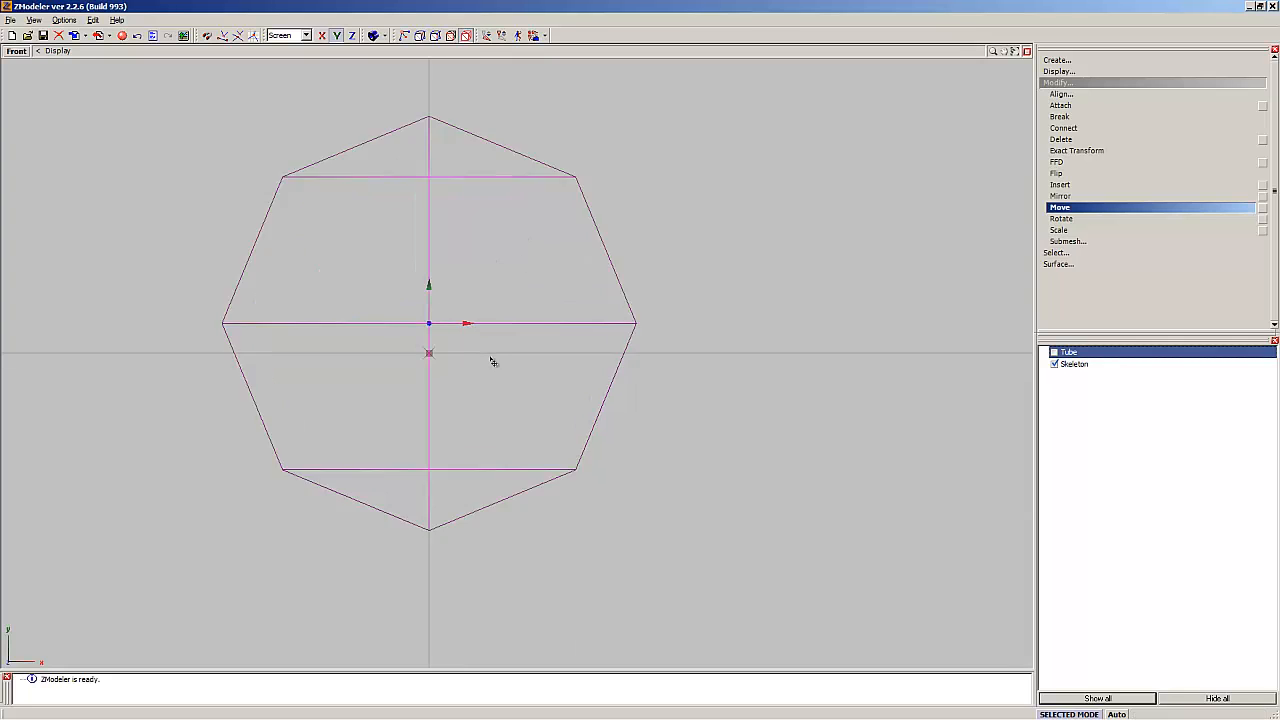
scroll(493, 357, "up", 1)
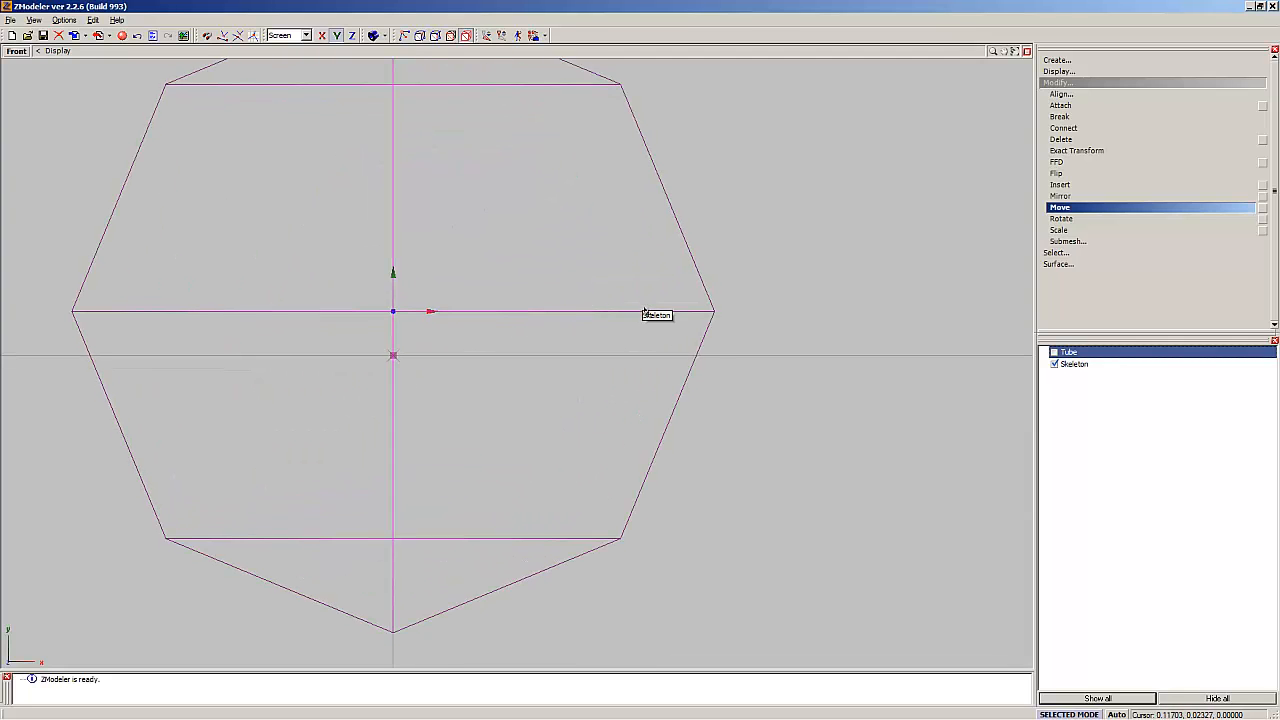
middle_click_drag(646, 314, 645, 331)
left_click_drag(646, 331, 646, 351)
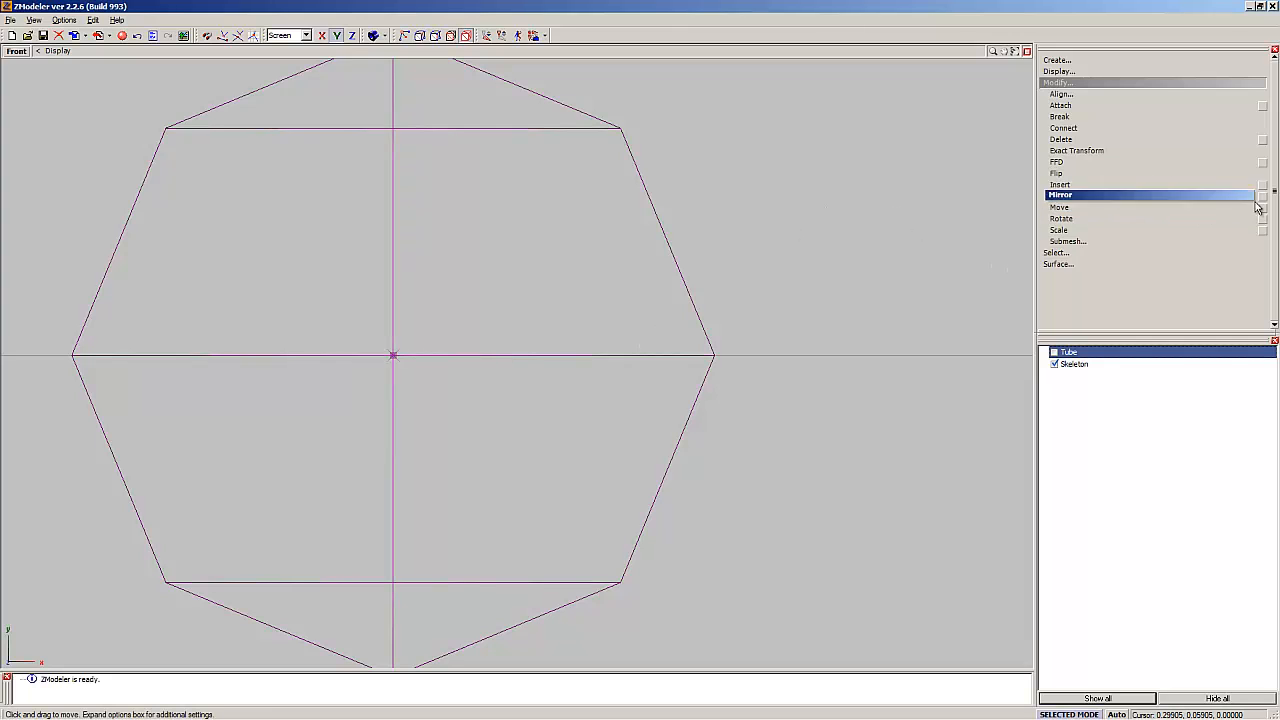
left_click(1094, 89)
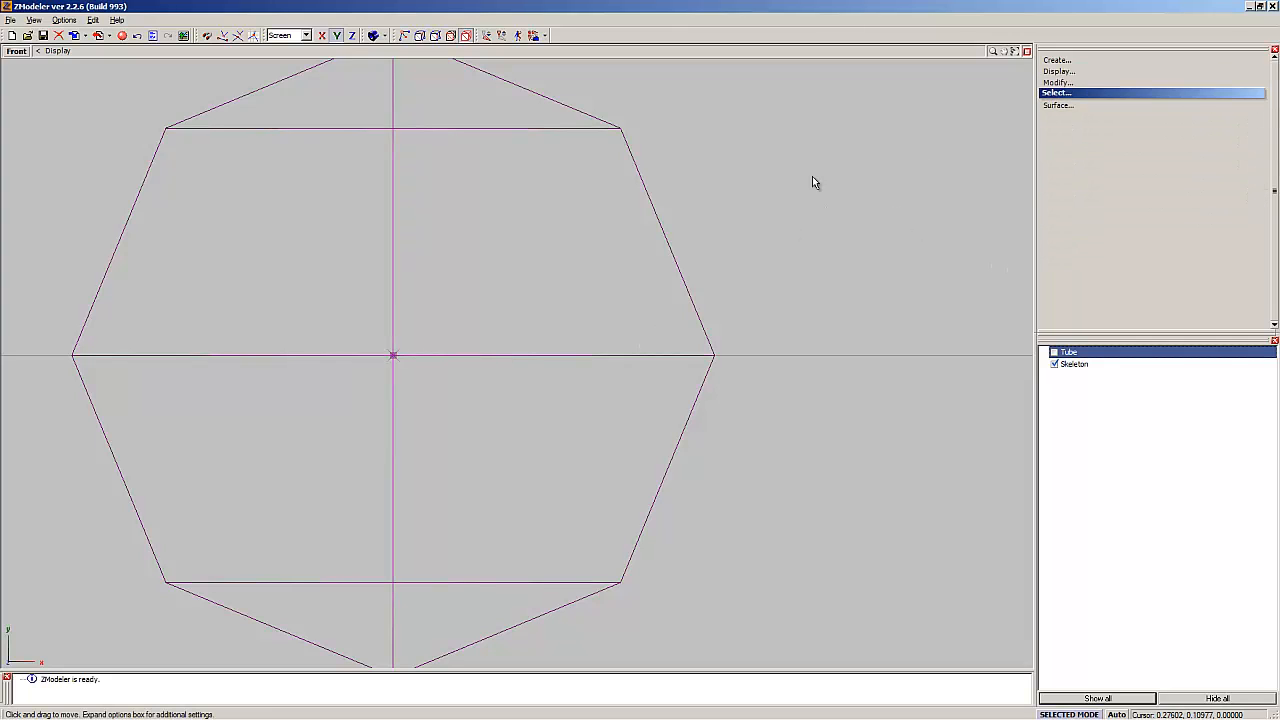
Step: Check the skeleton base's alignment with the world axes in the Front view and the four-view layout
scroll(429, 320, "down", 4)
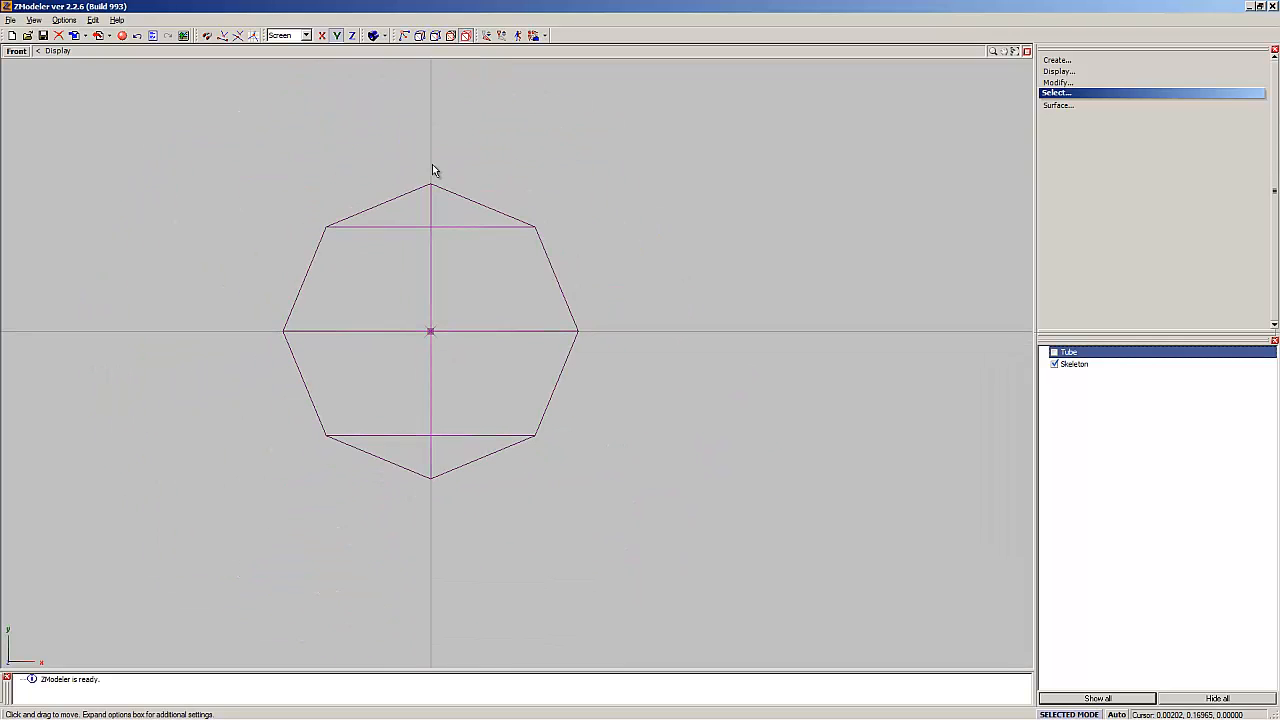
scroll(300, 257, "up", 3)
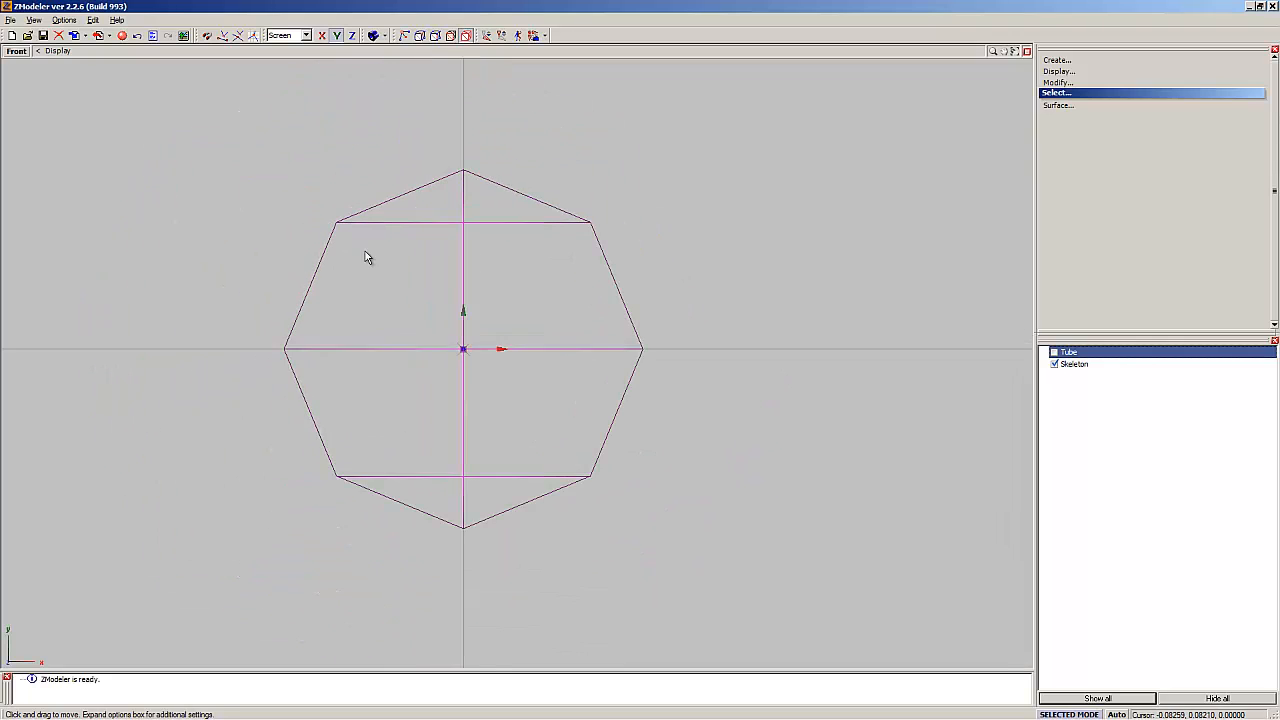
scroll(381, 255, "down", 2)
scroll(444, 345, "down", 1)
scroll(446, 349, "up", 3)
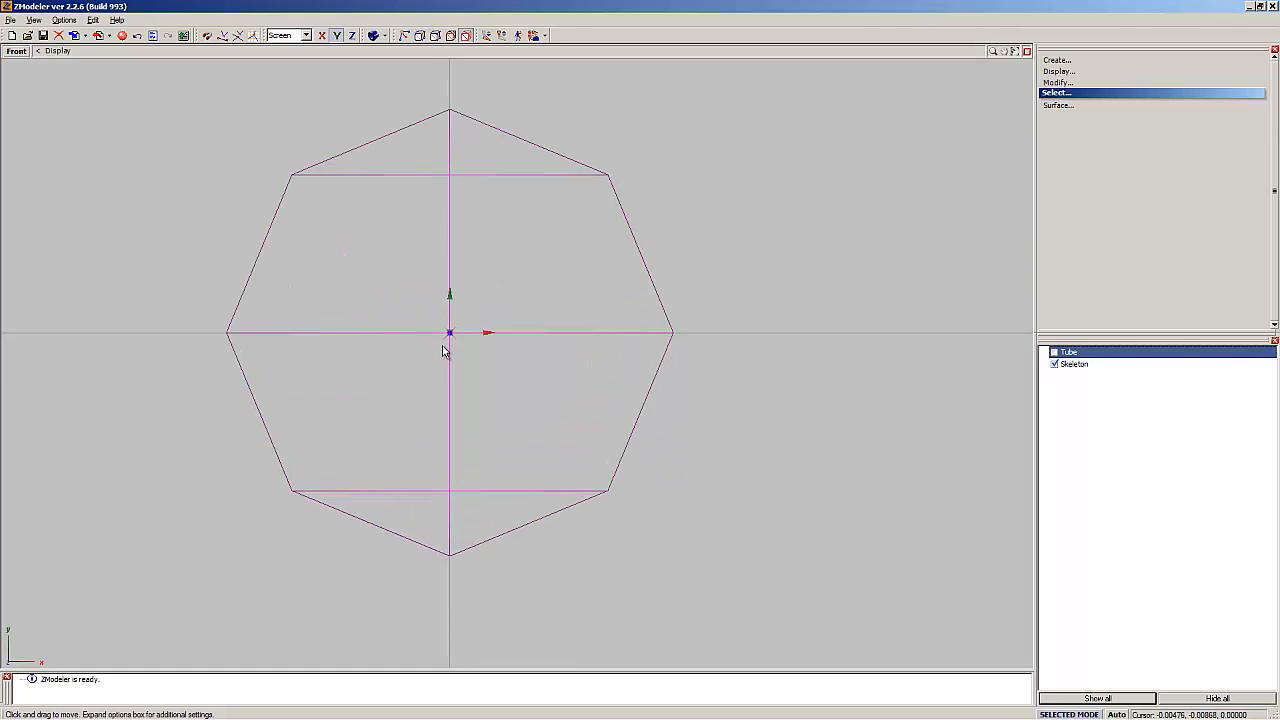
scroll(435, 380, "down", 2)
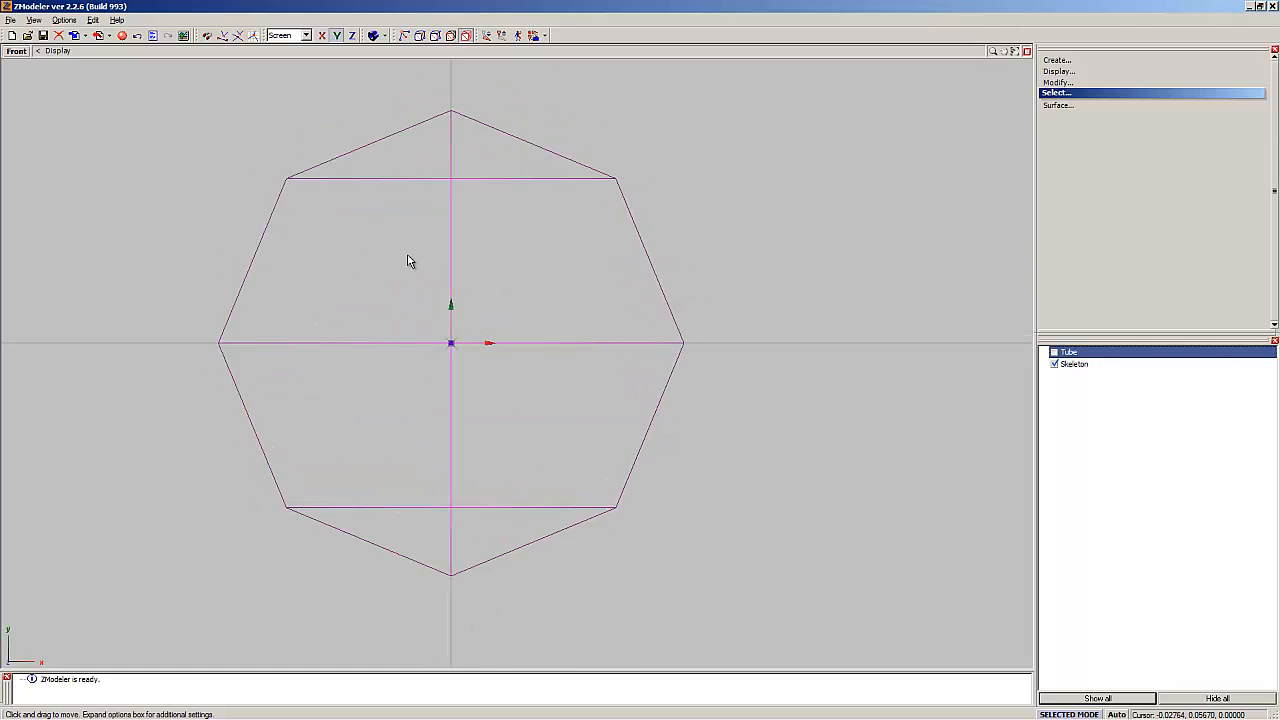
scroll(440, 255, "up", 1)
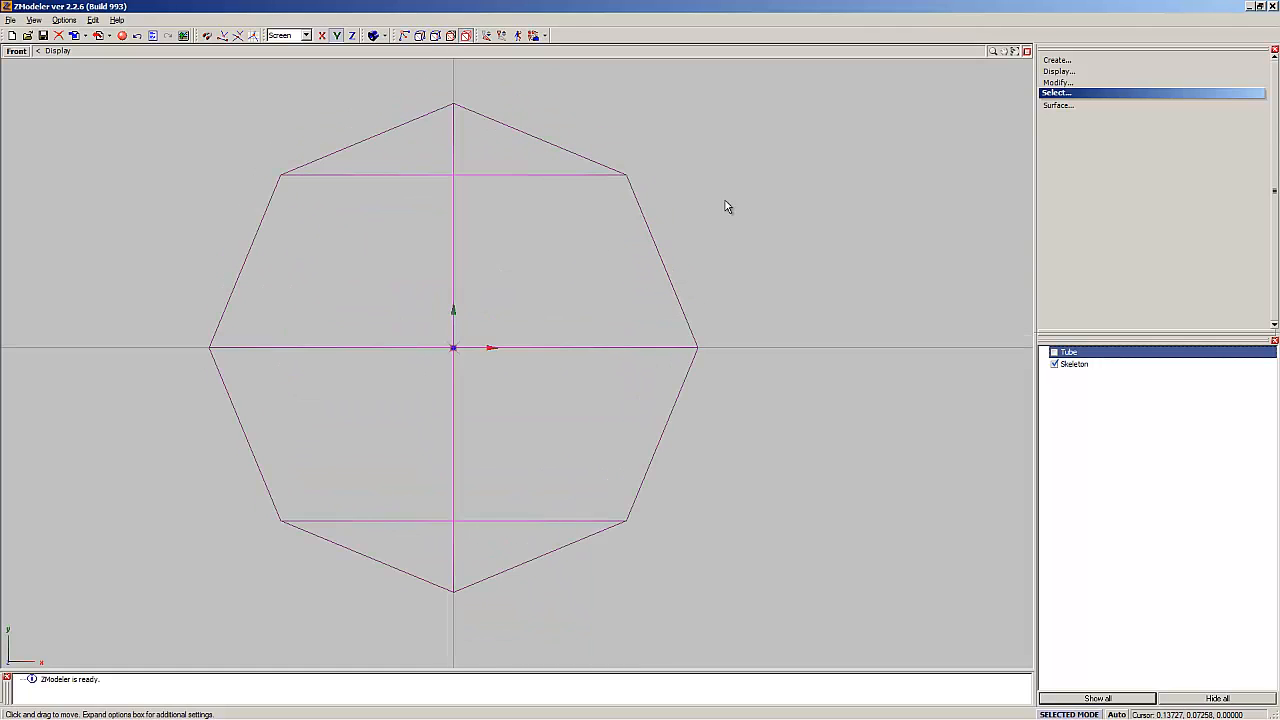
left_click(1026, 51)
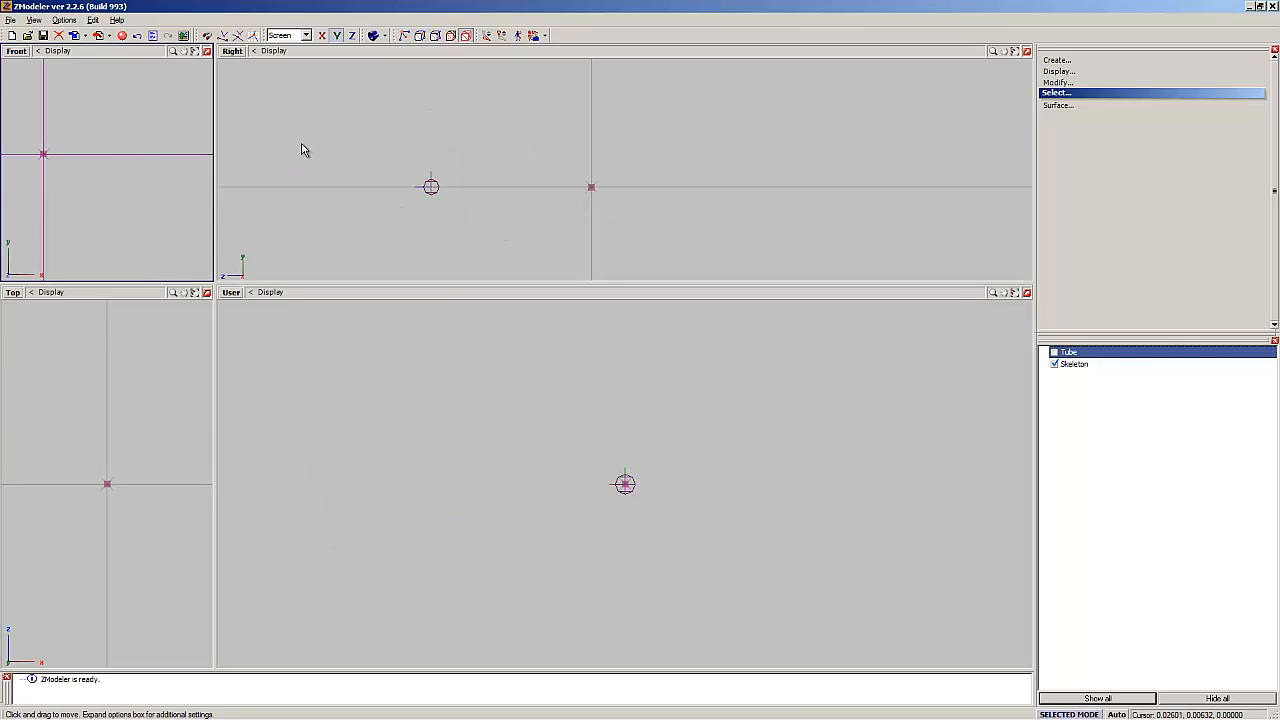
scroll(120, 190, "down", 5)
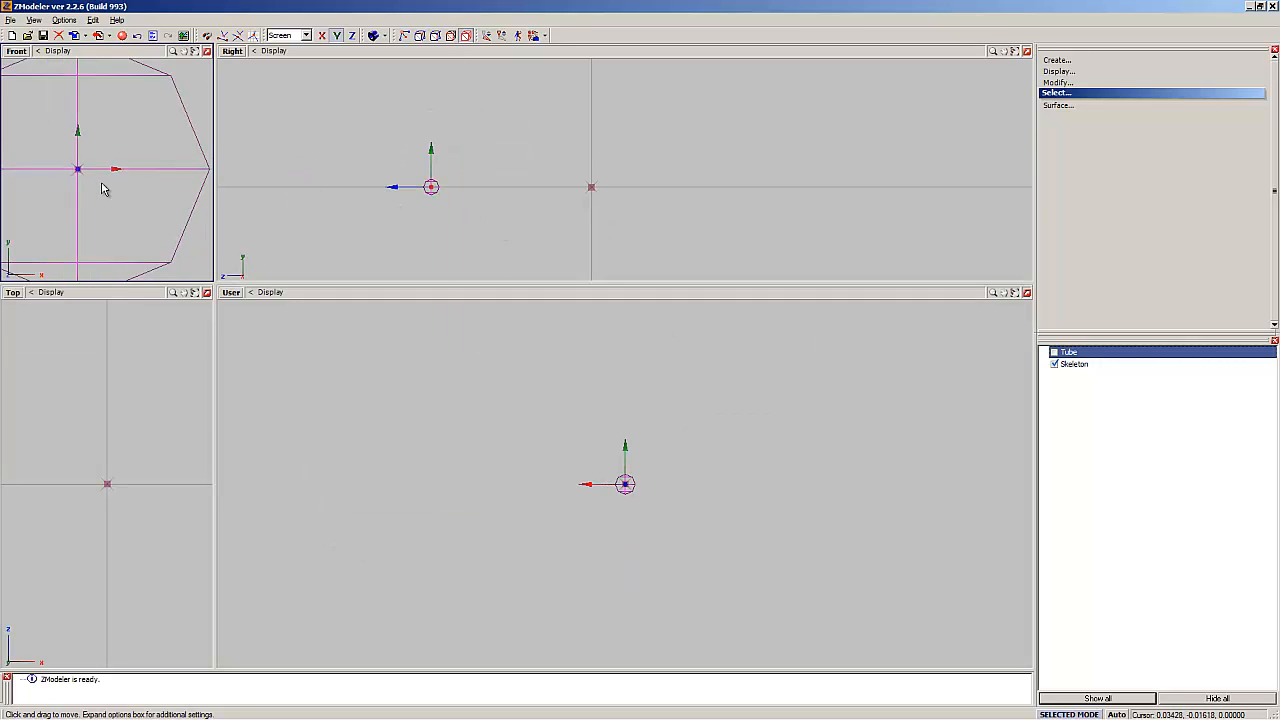
scroll(113, 171, "up", 1)
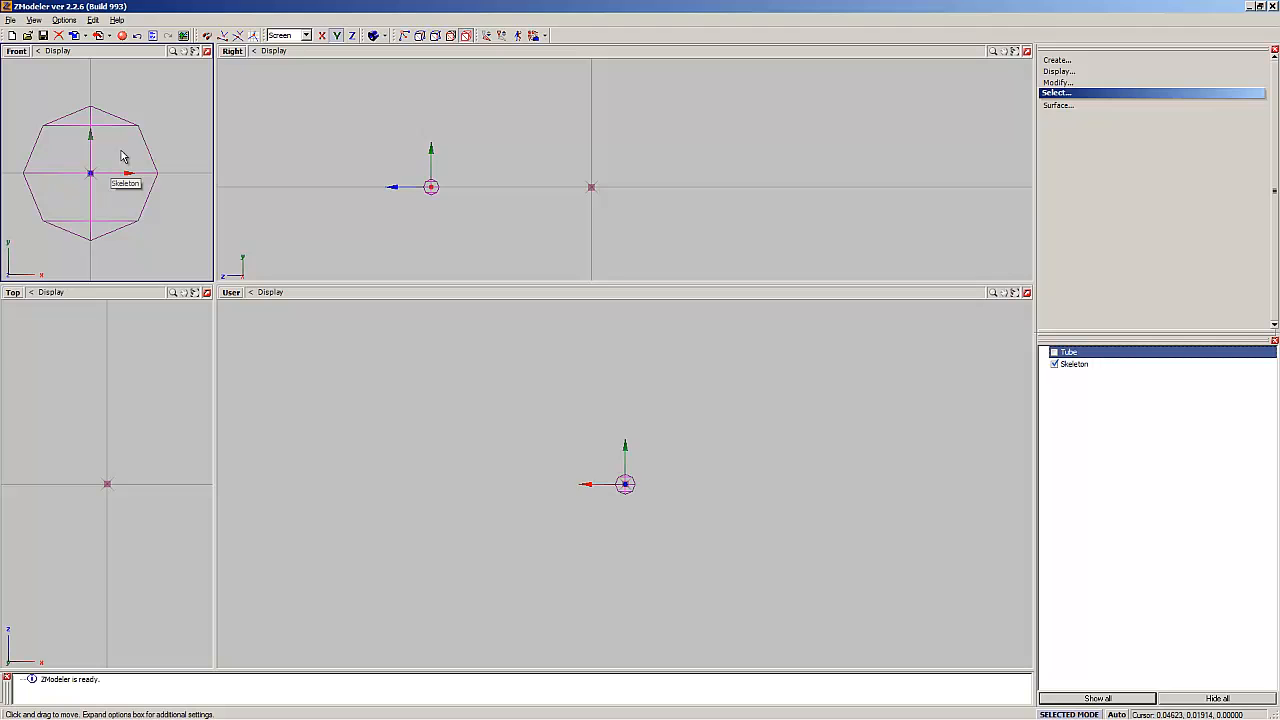
left_click(206, 51)
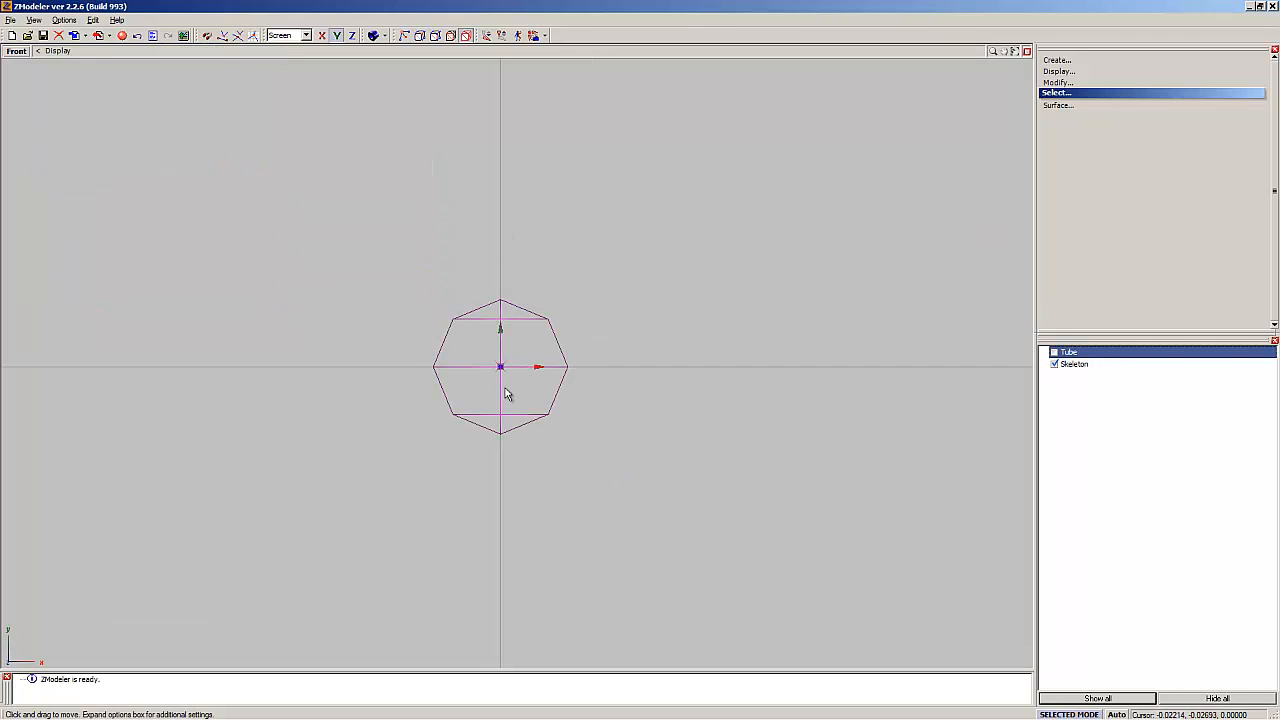
scroll(506, 391, "up", 5)
scroll(513, 358, "up", 2)
scroll(471, 294, "down", 2)
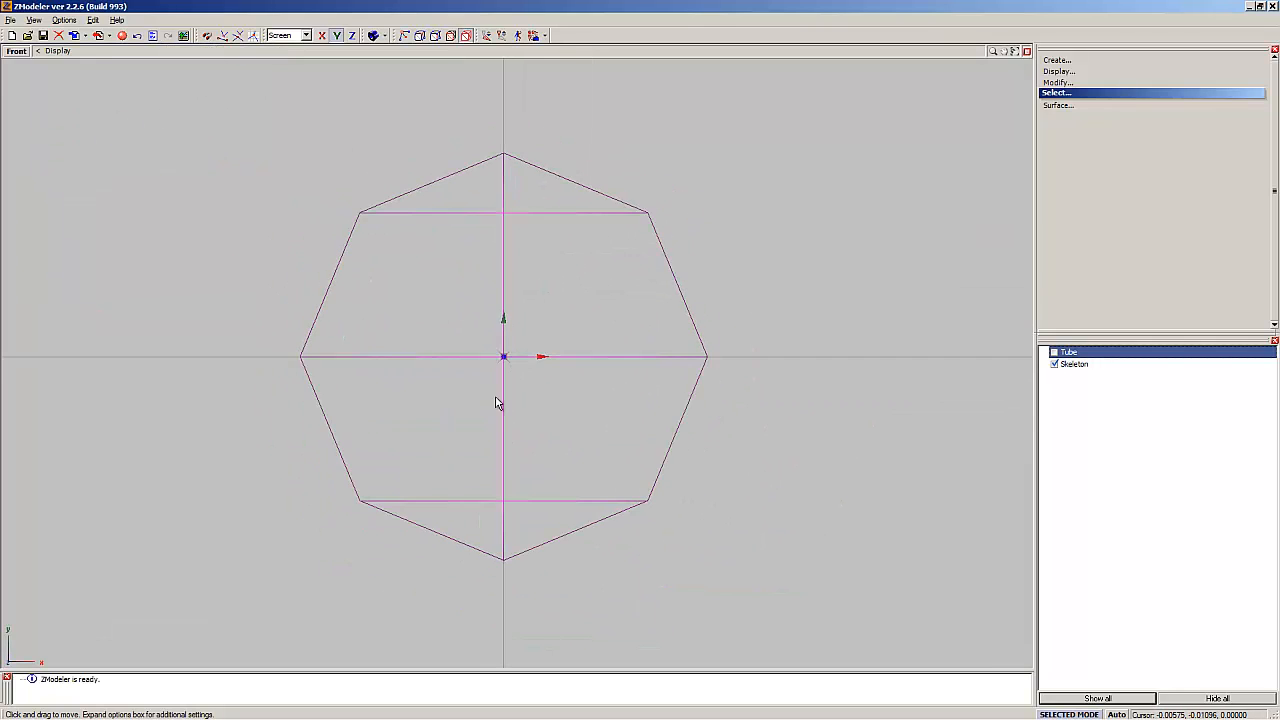
scroll(497, 403, "up", 2)
scroll(504, 280, "down", 2)
scroll(504, 280, "up", 2)
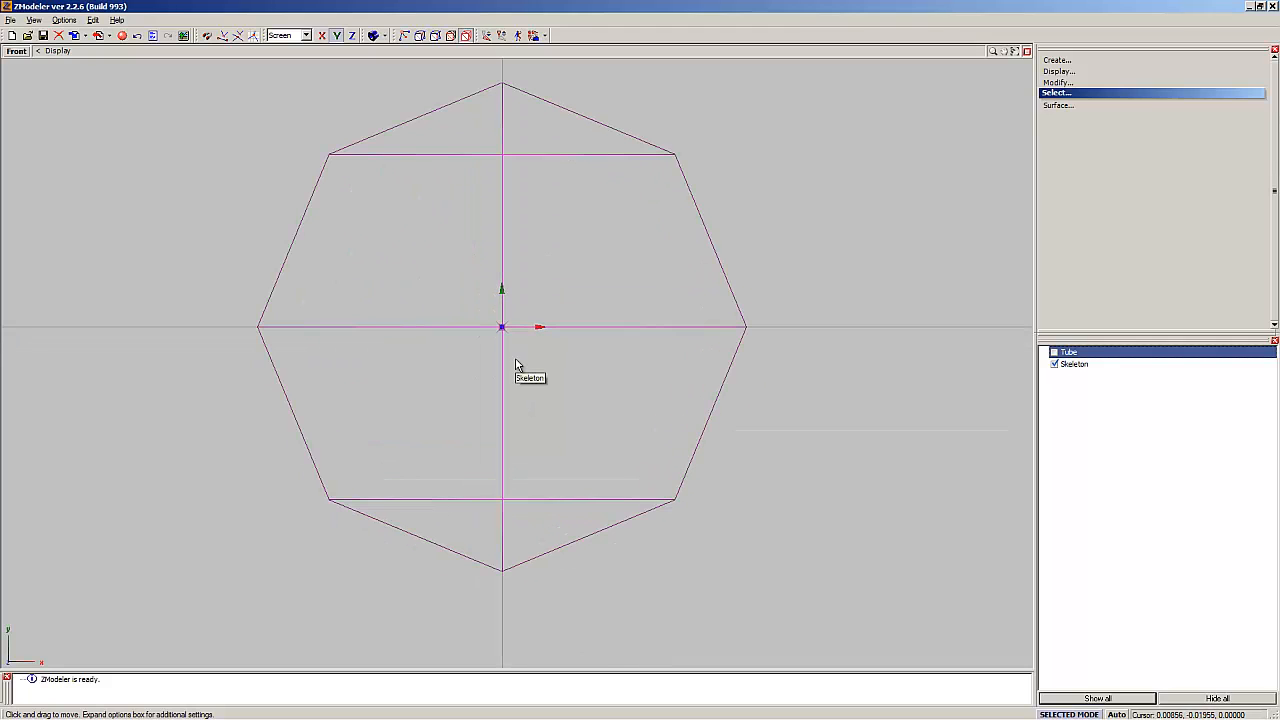
Step: Add two X-axis bones to the skeleton base in the Front view, one near its left vertex and one near its right vertex
left_click(1093, 60)
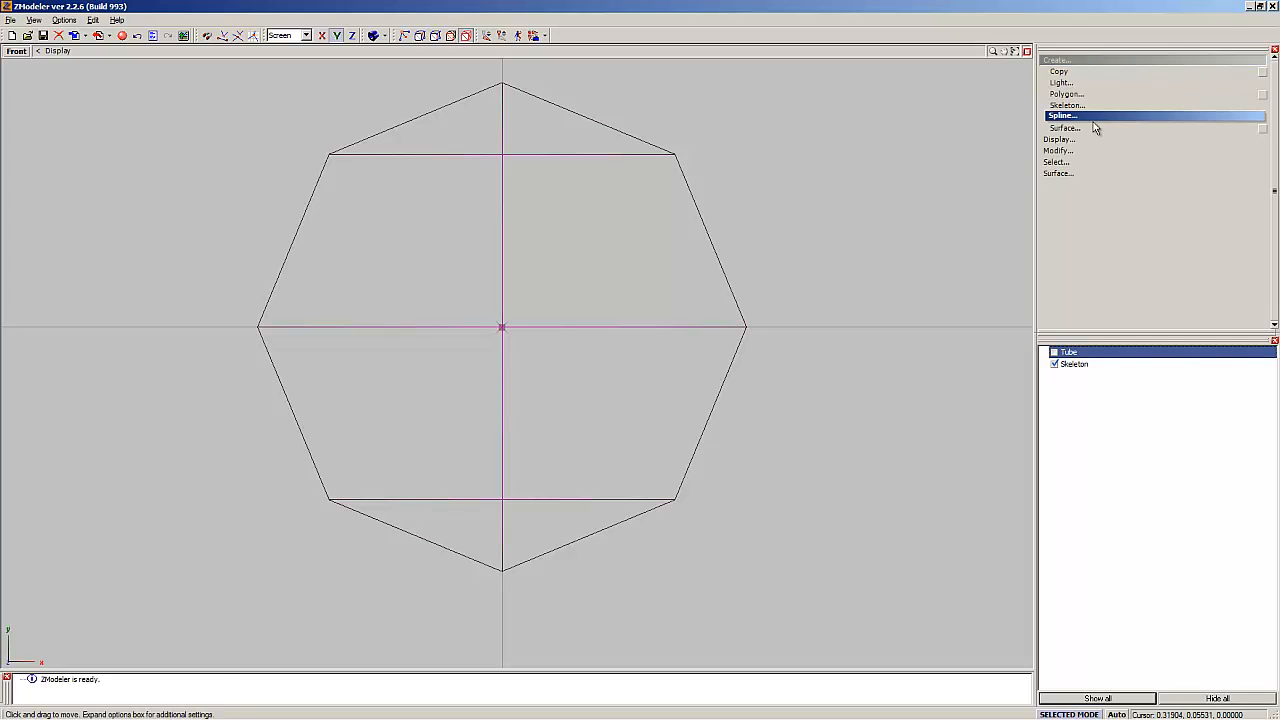
left_click(1092, 106)
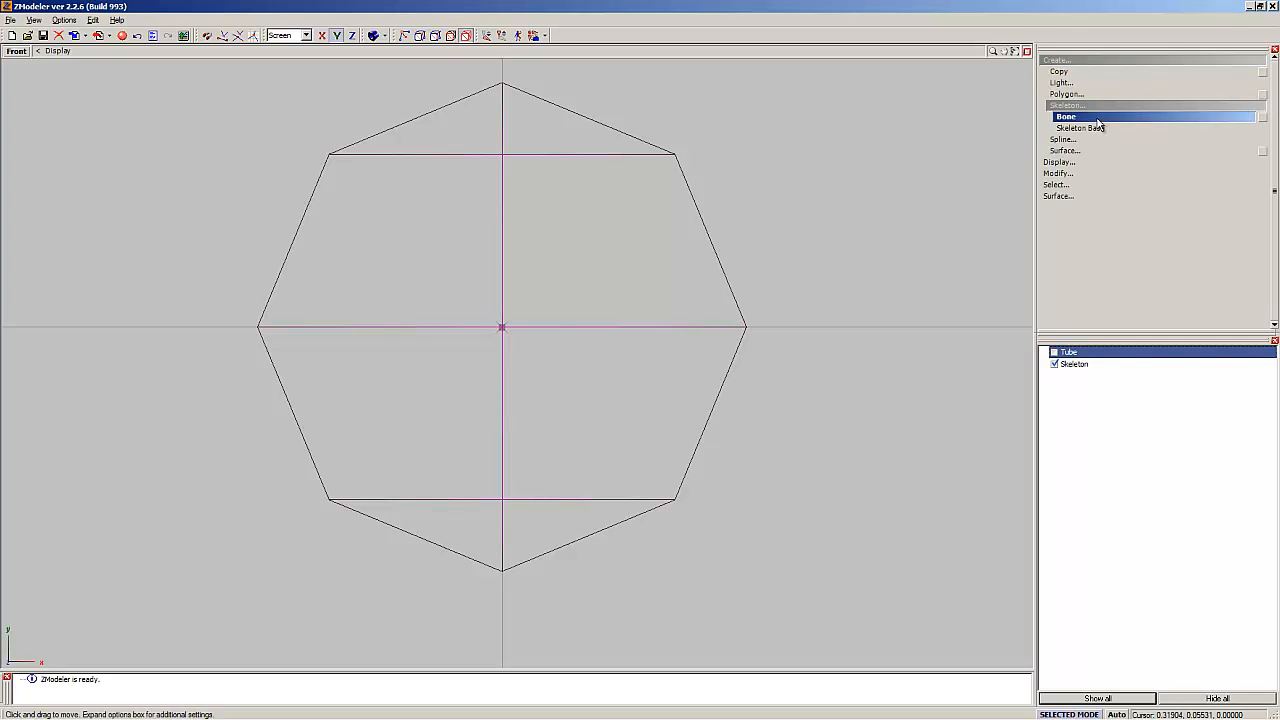
left_click(1097, 118)
left_click(1263, 118)
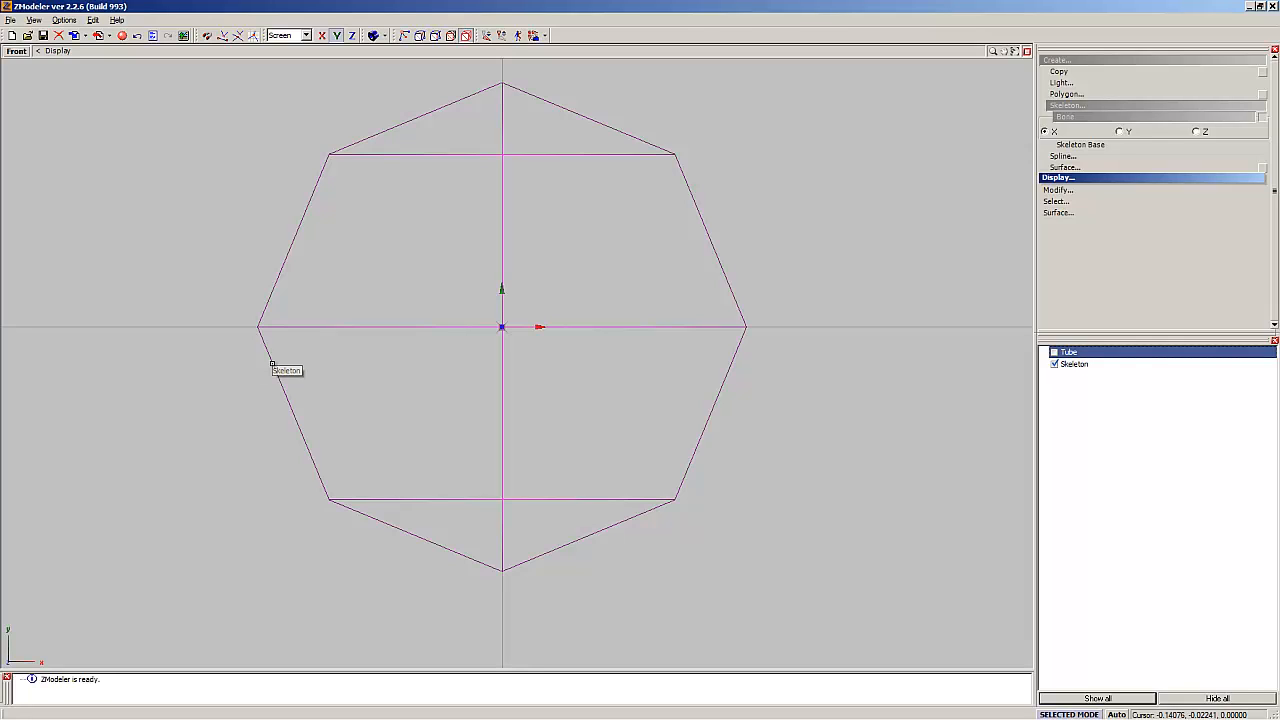
left_click(272, 363)
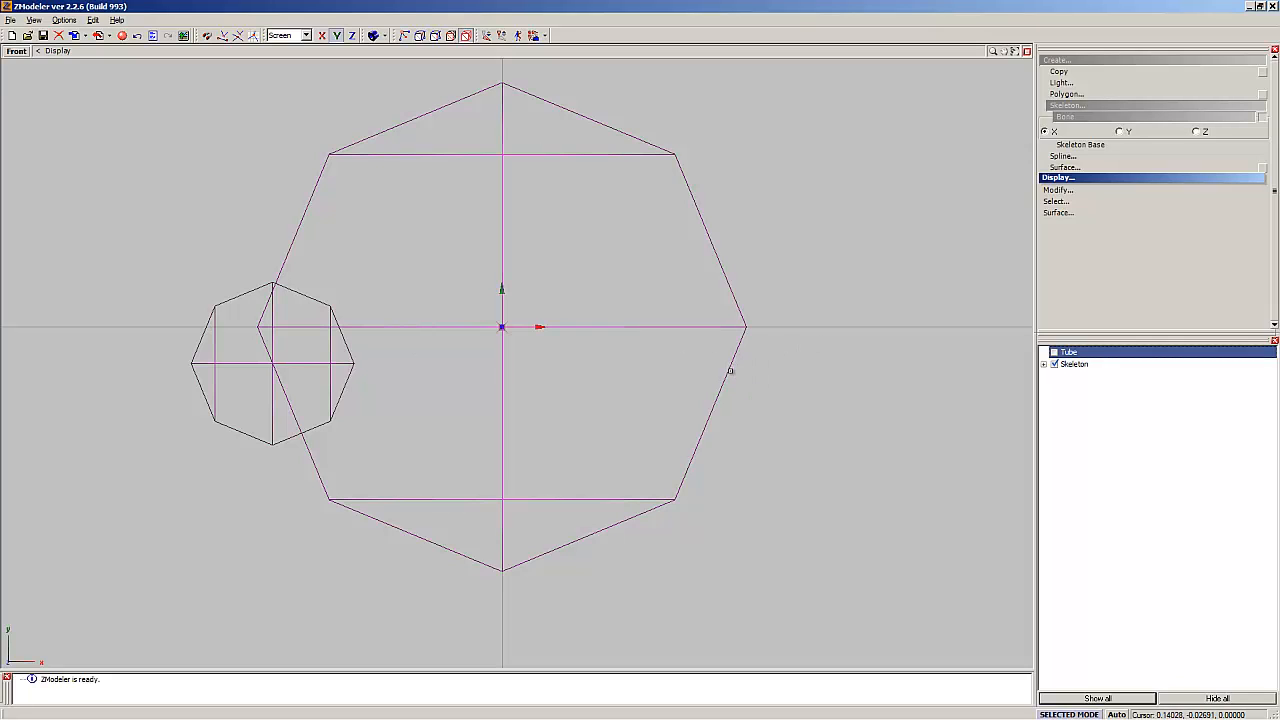
left_click(730, 371)
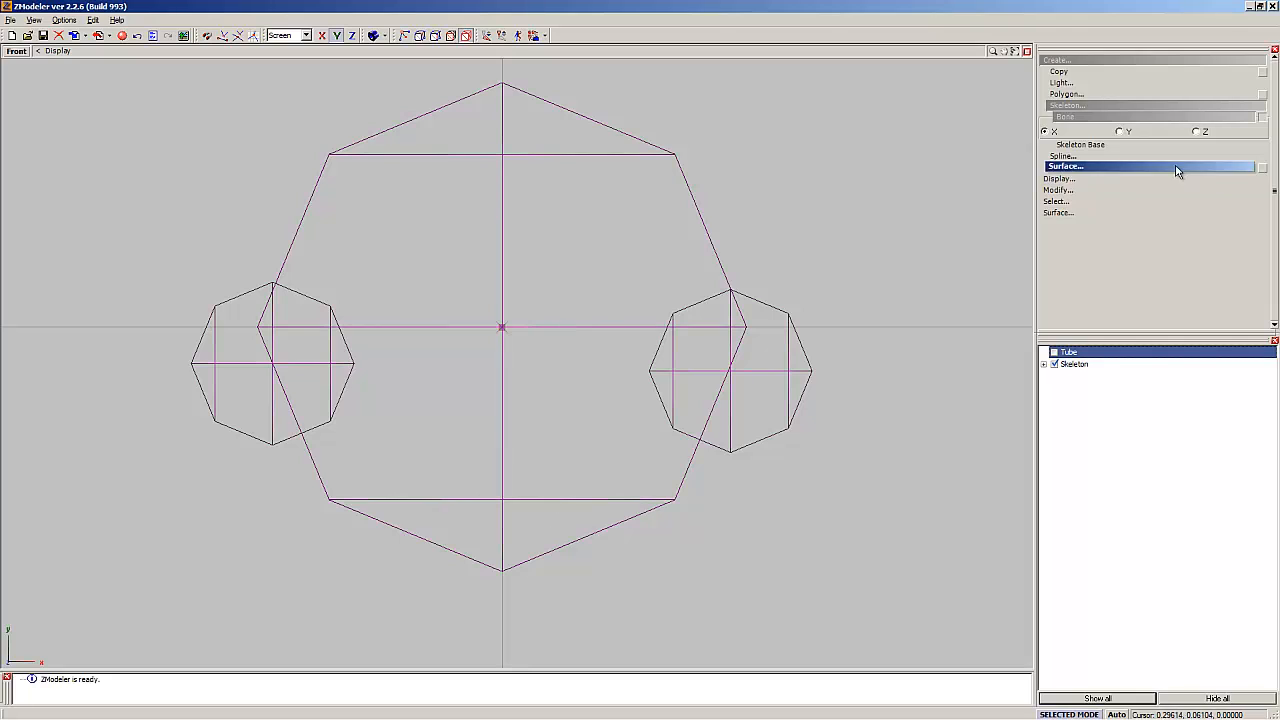
Step: Add a Y-axis bone at the skeleton base's lowest vertex in the Front view and return the Bone axis option to X
left_click(1120, 132)
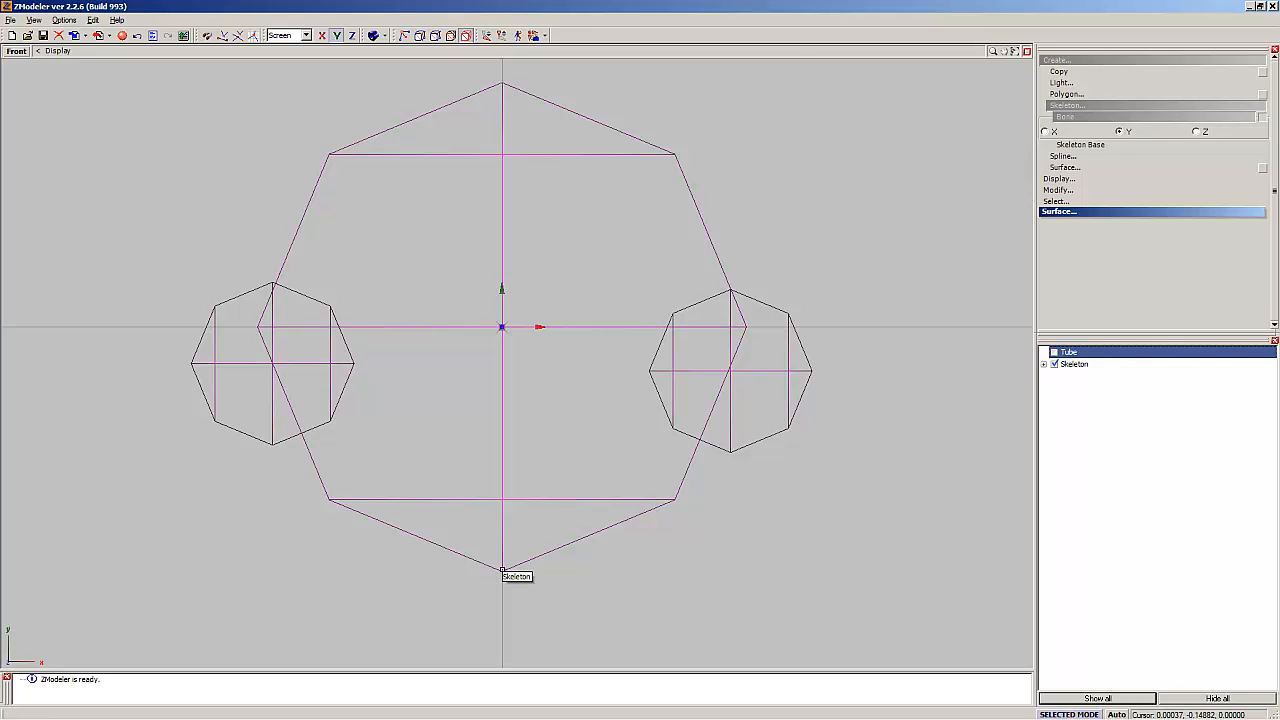
left_click(502, 569)
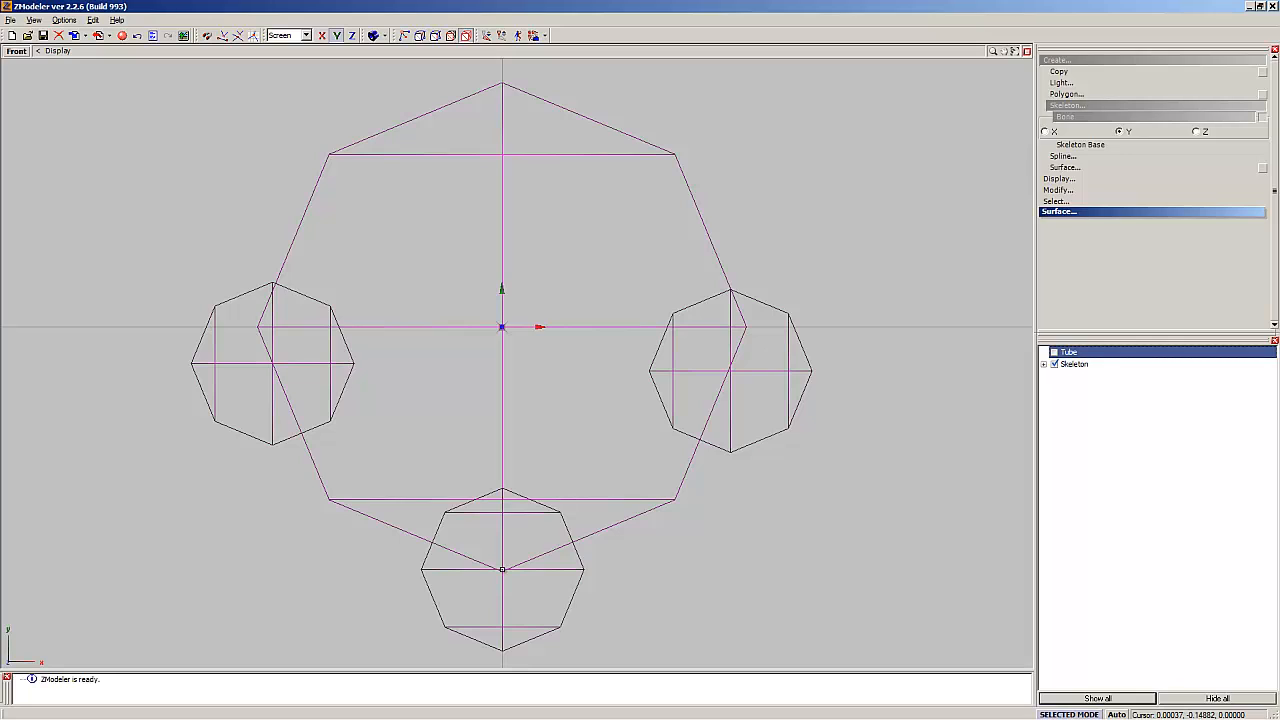
left_click(1046, 132)
left_click(1262, 117)
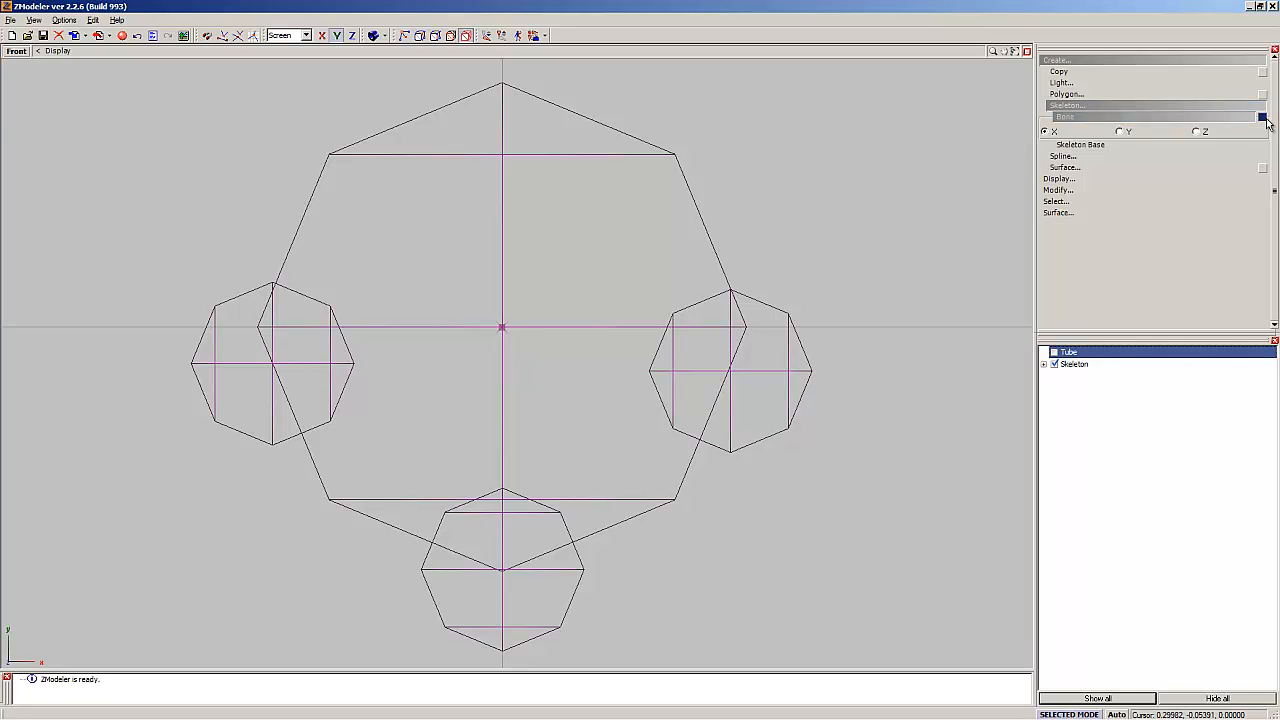
left_click(1262, 117)
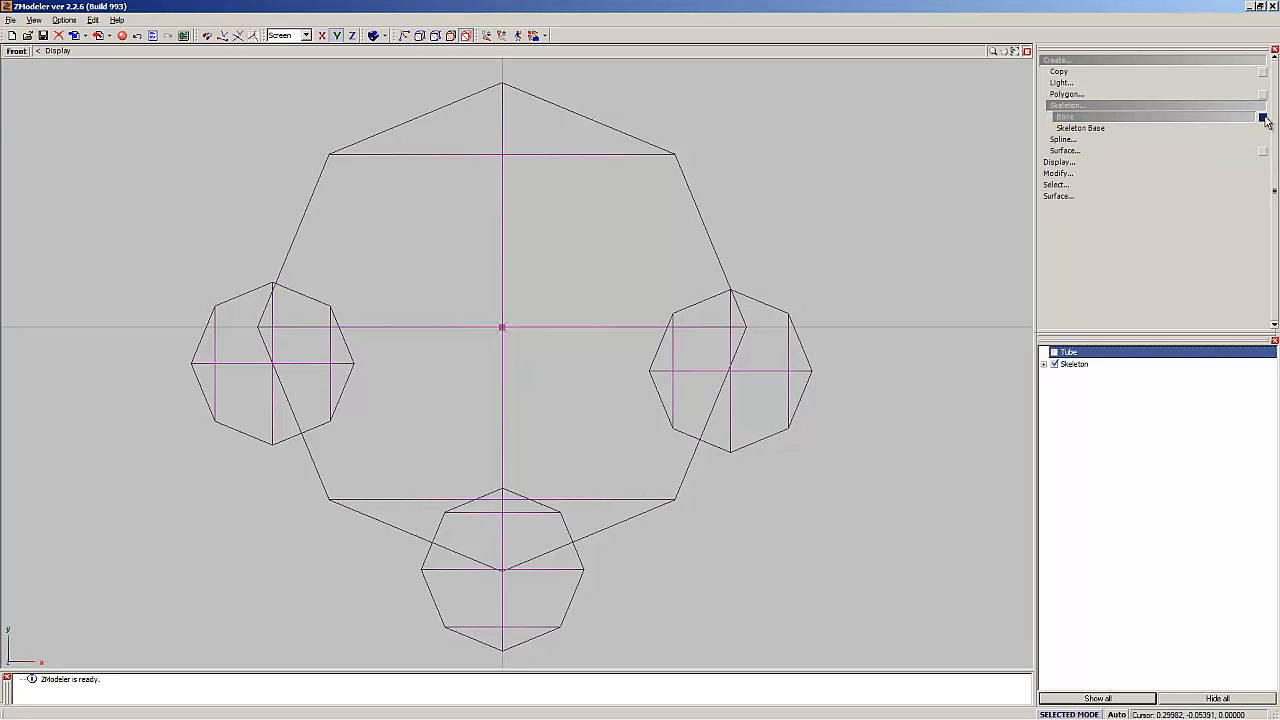
left_click(1212, 107)
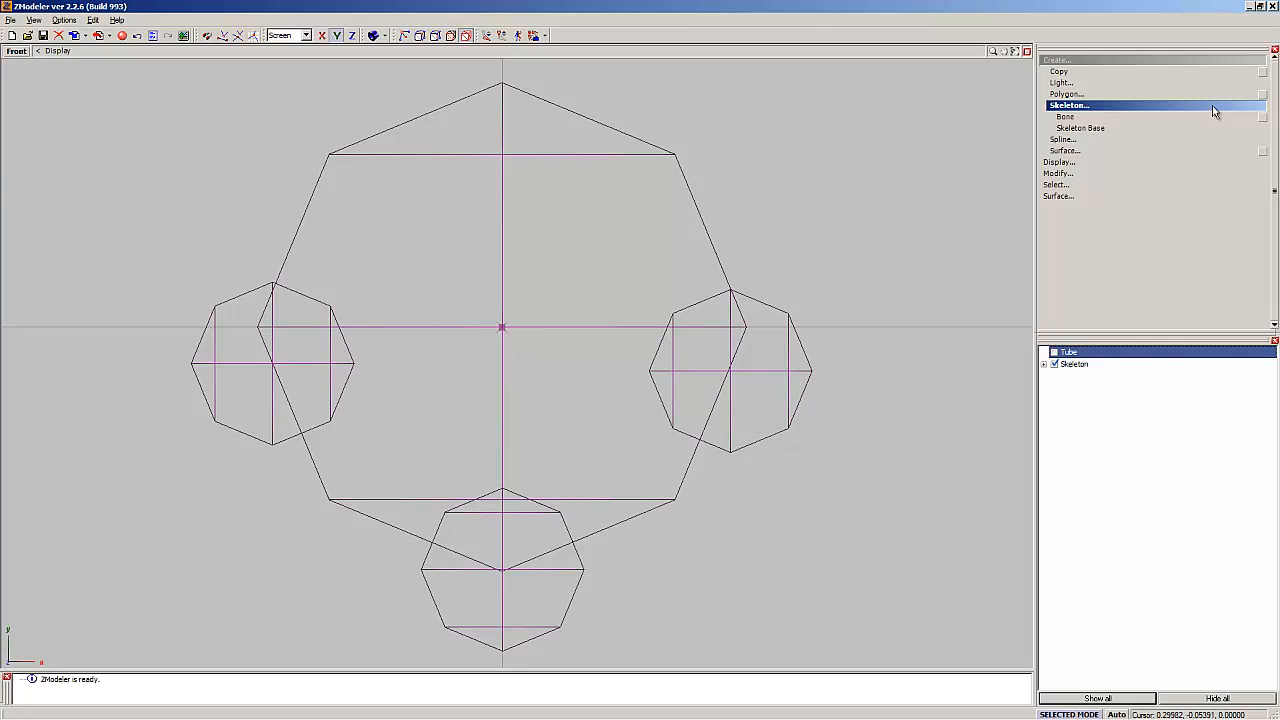
left_click(1212, 105)
left_click(1183, 63)
left_click(1183, 63)
left_click(1160, 92)
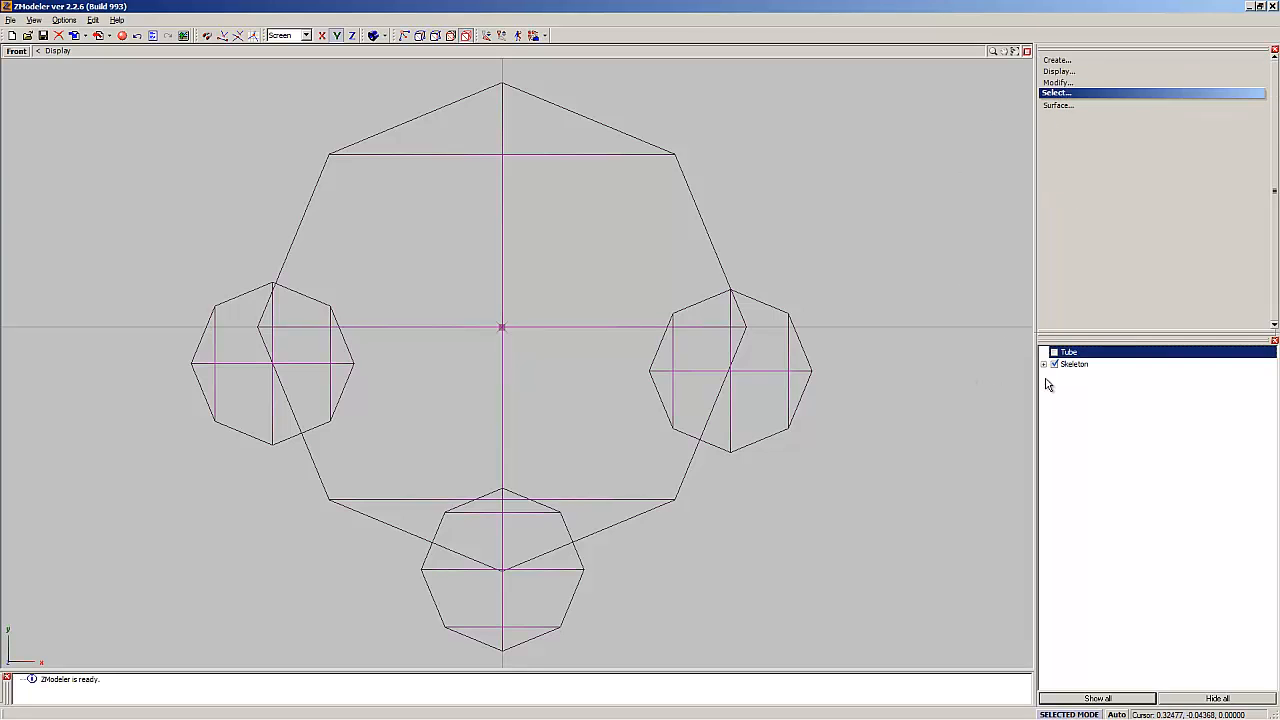
Step: Expand the skeleton's hierarchy in the object list and examine the bones attached under it
left_click(1052, 366)
left_click(1043, 365)
left_click(1078, 399)
left_click(1087, 400)
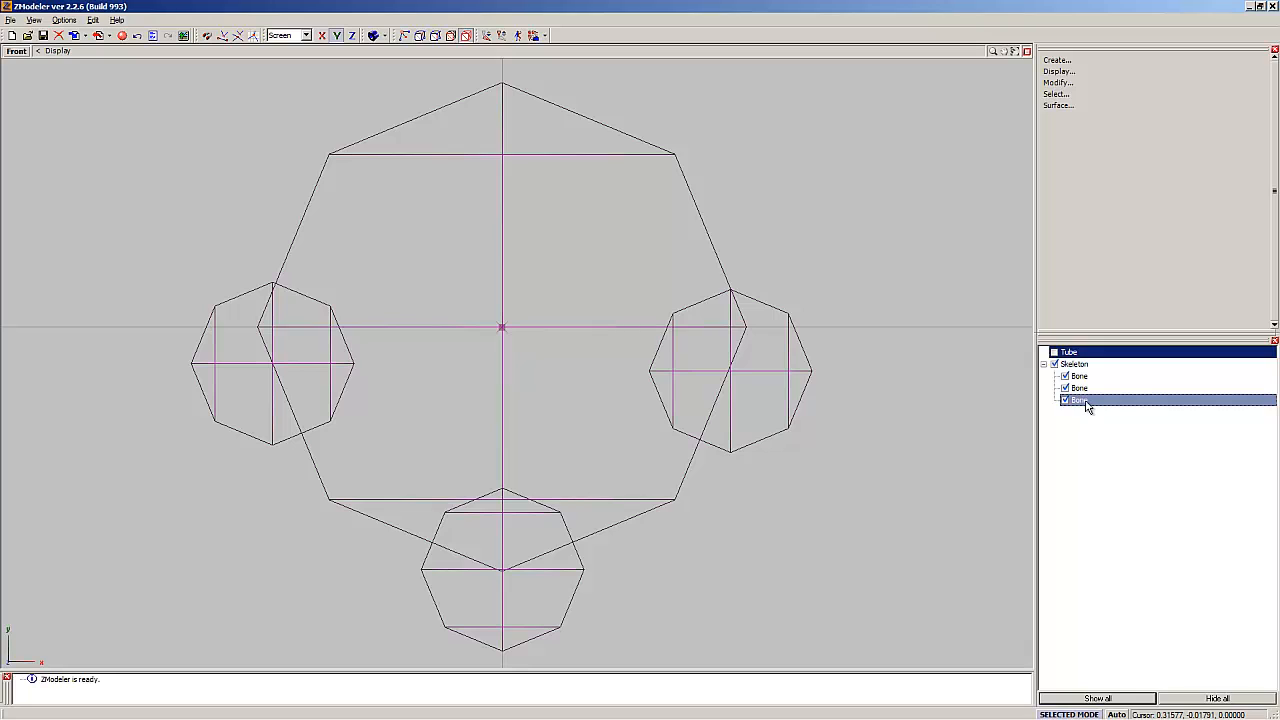
left_click_drag(1087, 400, 1066, 383)
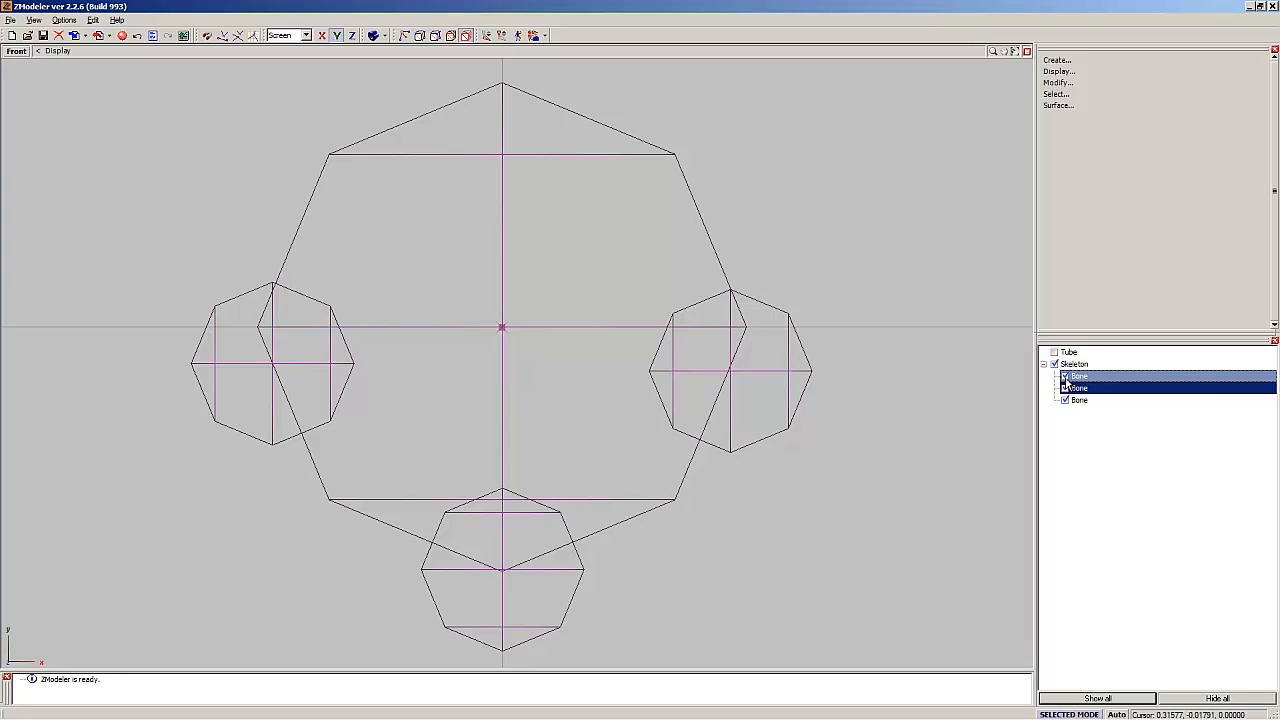
left_click_drag(1066, 383, 1068, 384)
left_click(1065, 376)
left_click(1065, 388)
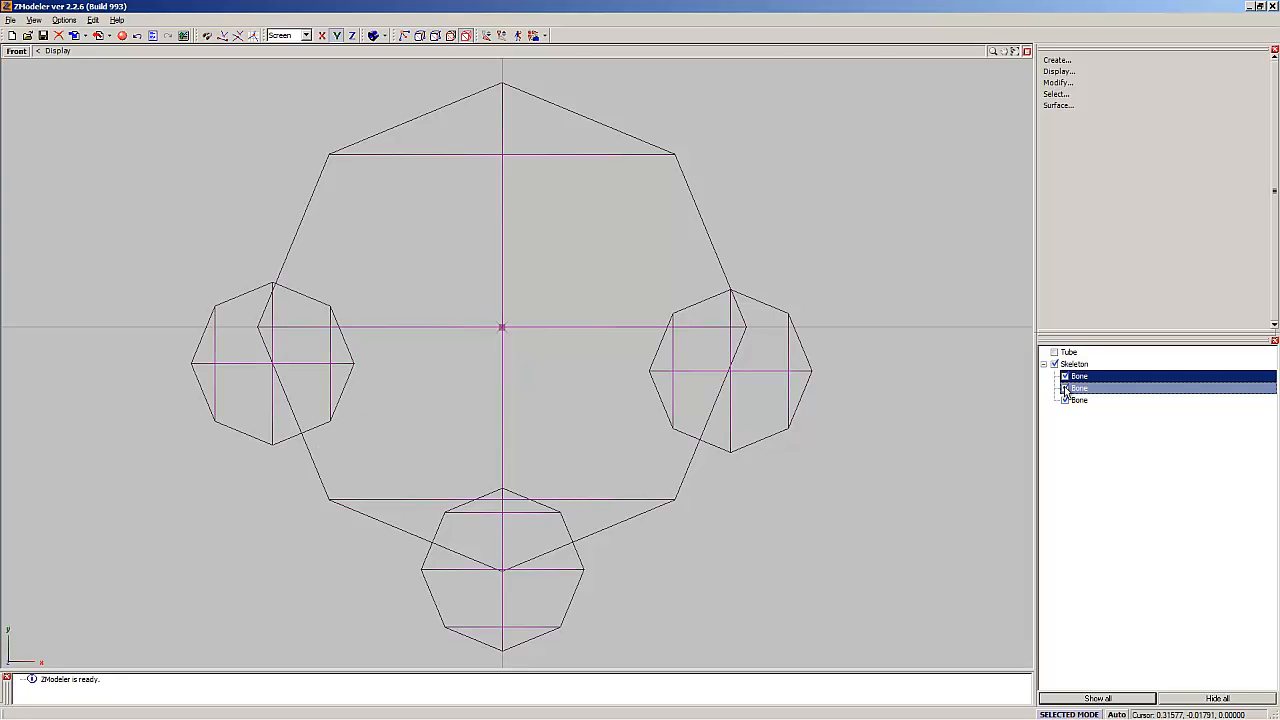
left_click(1064, 388)
left_click_drag(1064, 388, 1066, 402)
left_click(1065, 400)
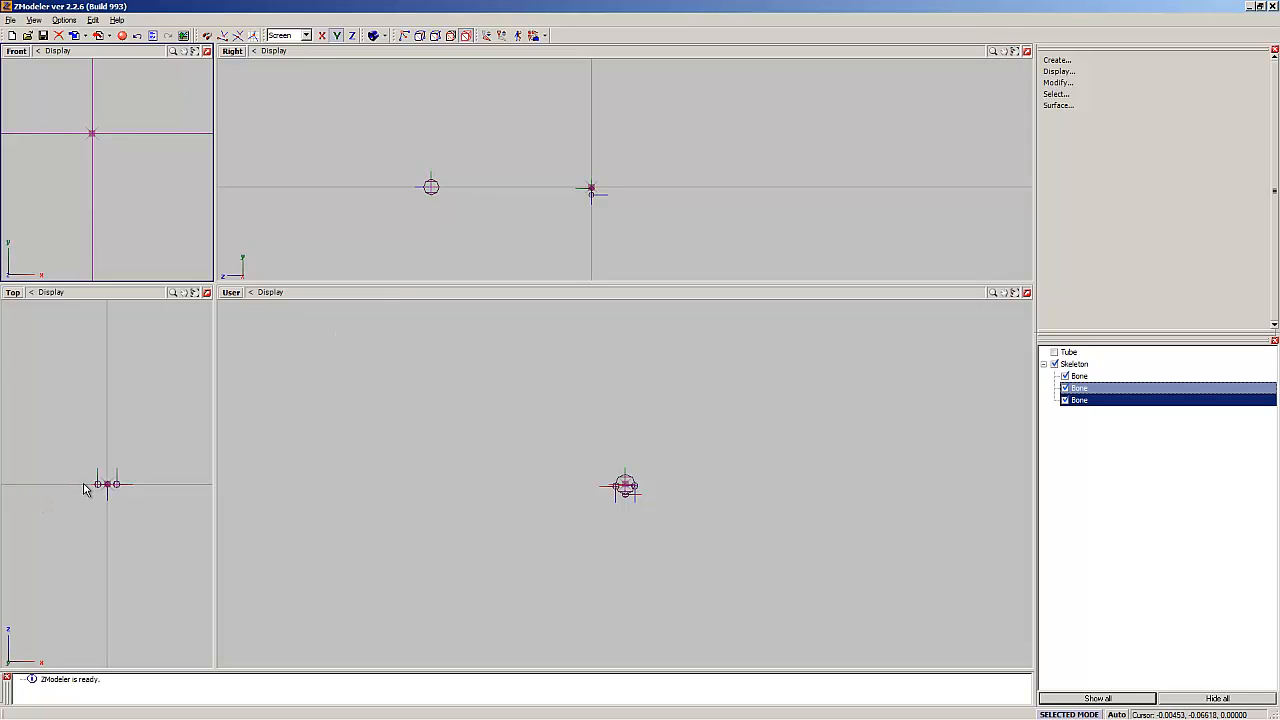
Step: Examine the bones' placement relative to the skeleton base and the world axes in an enlarged Top view
left_click(88, 433)
scroll(109, 461, "down", 4)
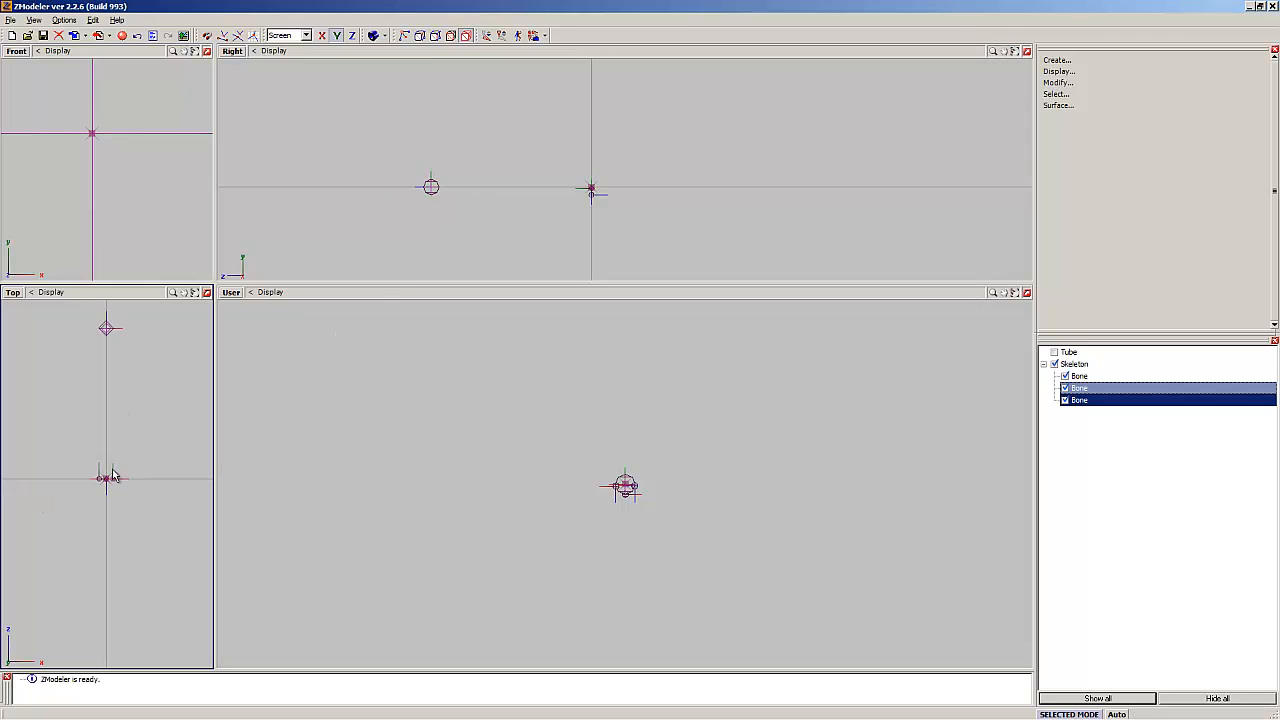
scroll(120, 397, "up", 1)
scroll(114, 399, "up", 1)
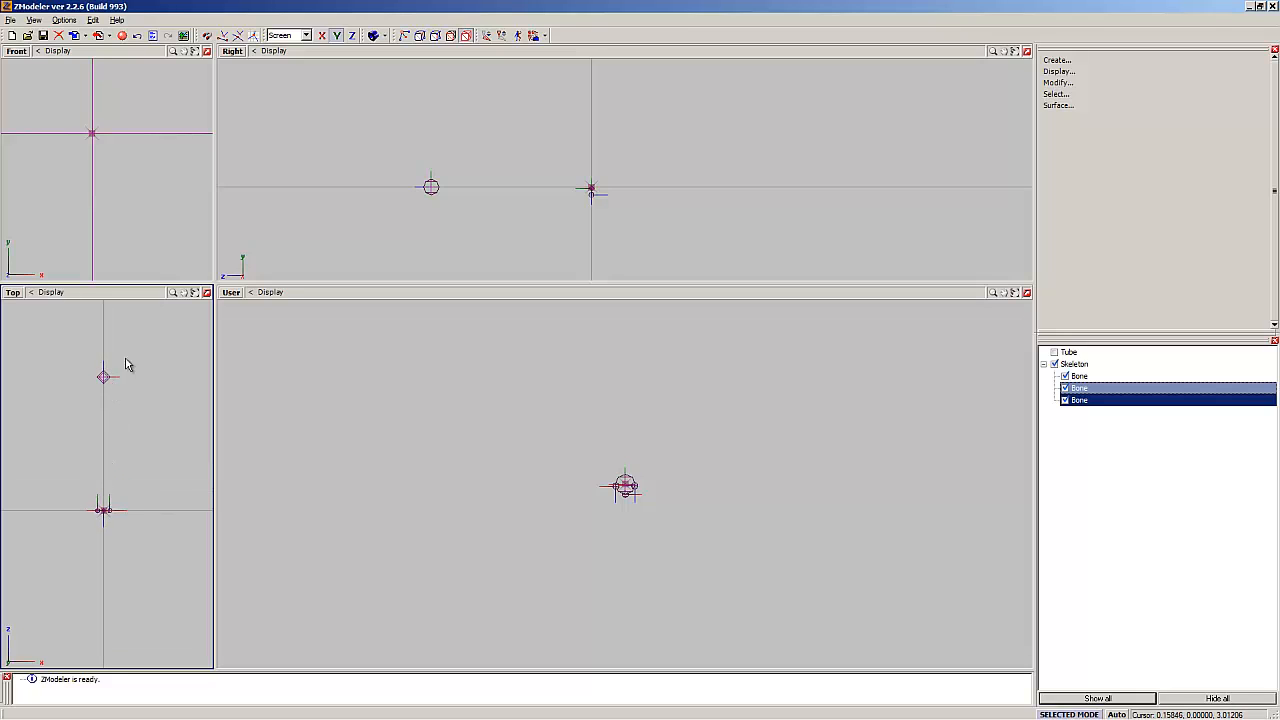
left_click(205, 292)
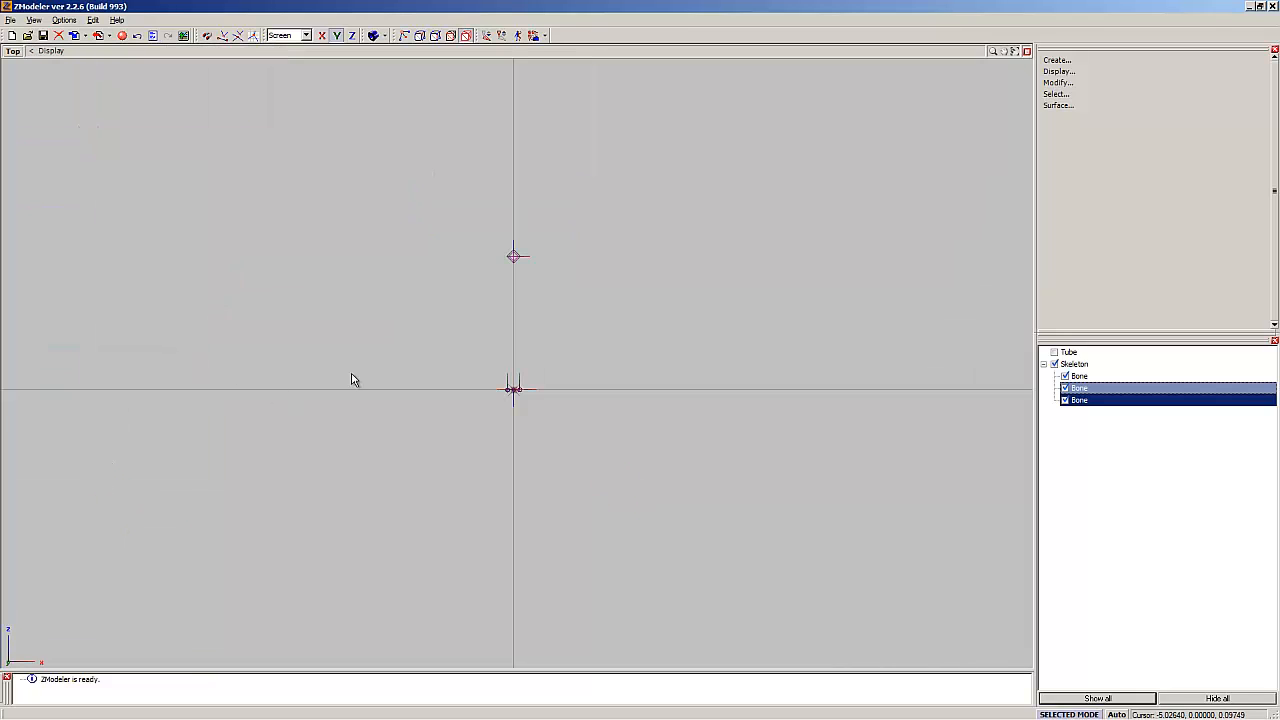
scroll(400, 360, "down", 1)
scroll(486, 306, "up", 3)
scroll(566, 328, "up", 2)
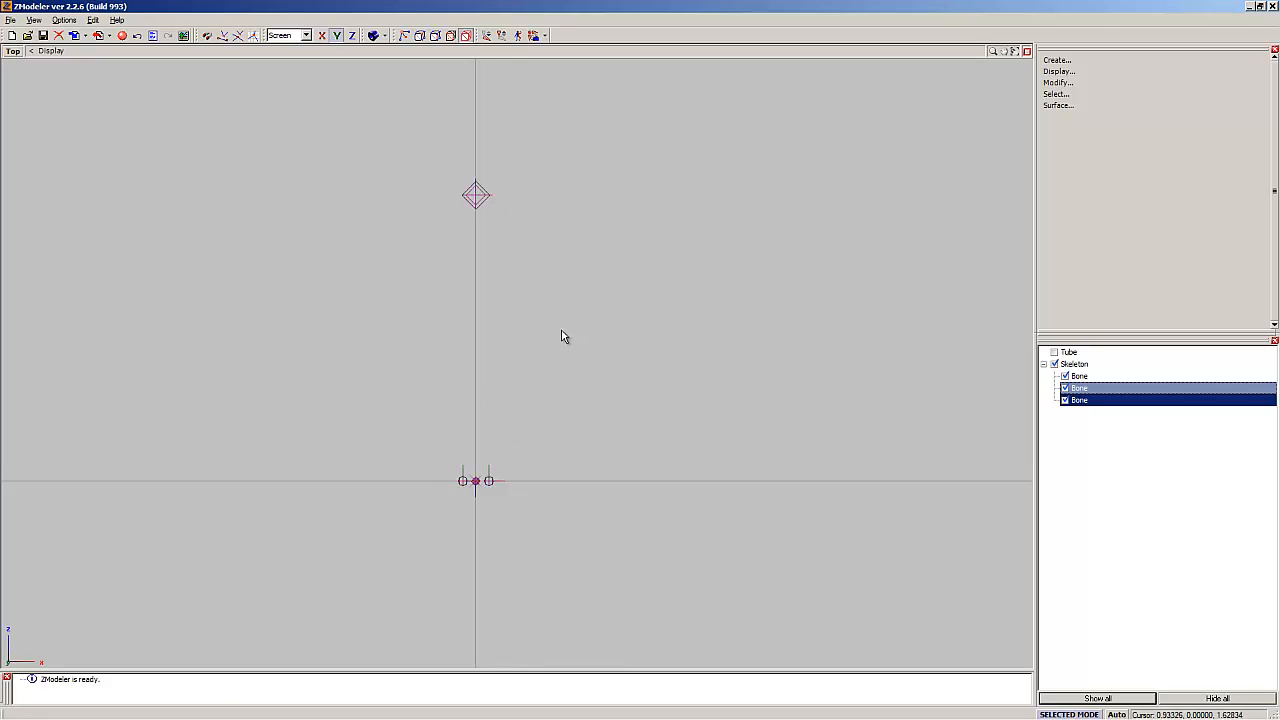
scroll(450, 368, "up", 1)
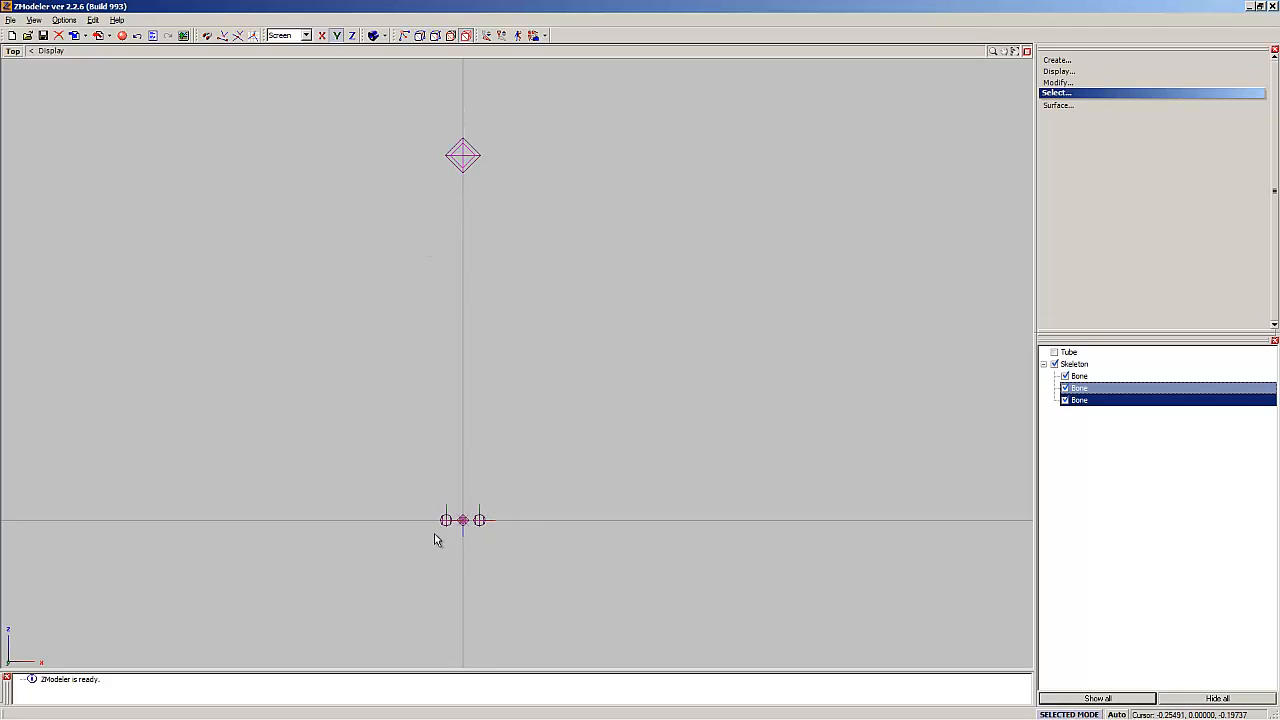
scroll(430, 304, "down", 3)
scroll(470, 425, "up", 4)
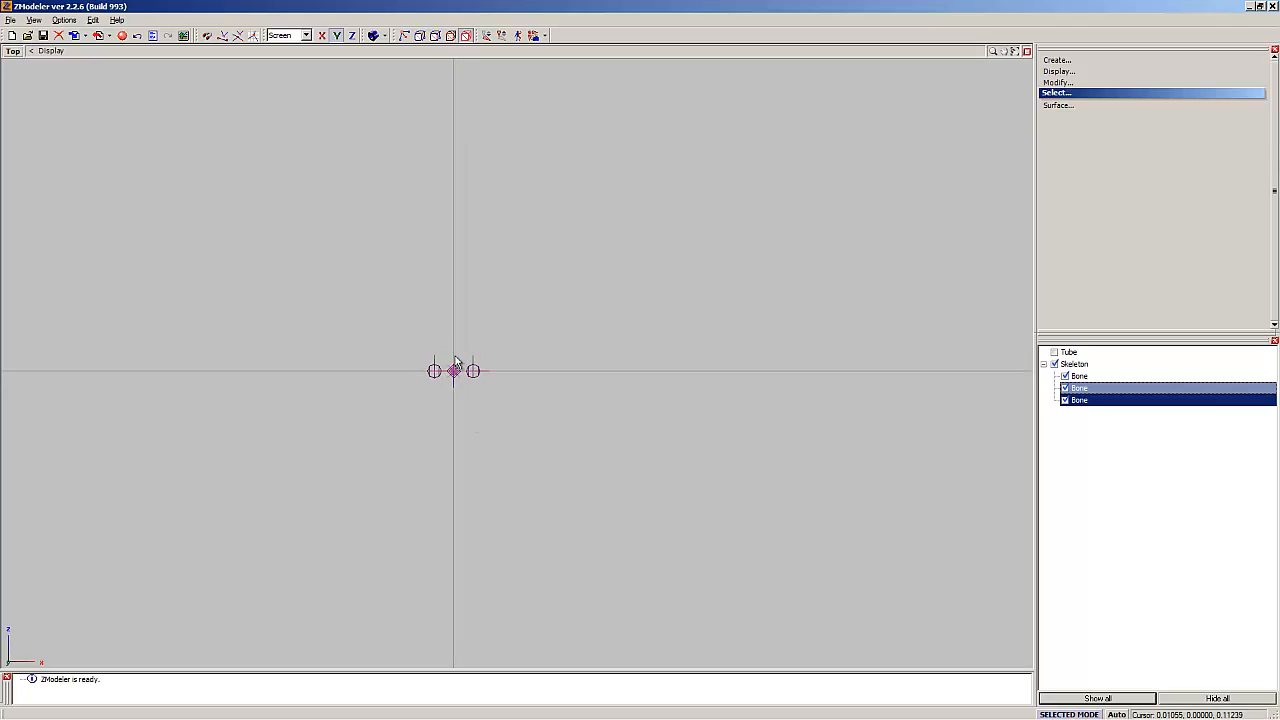
scroll(455, 362, "up", 3)
scroll(490, 352, "down", 1)
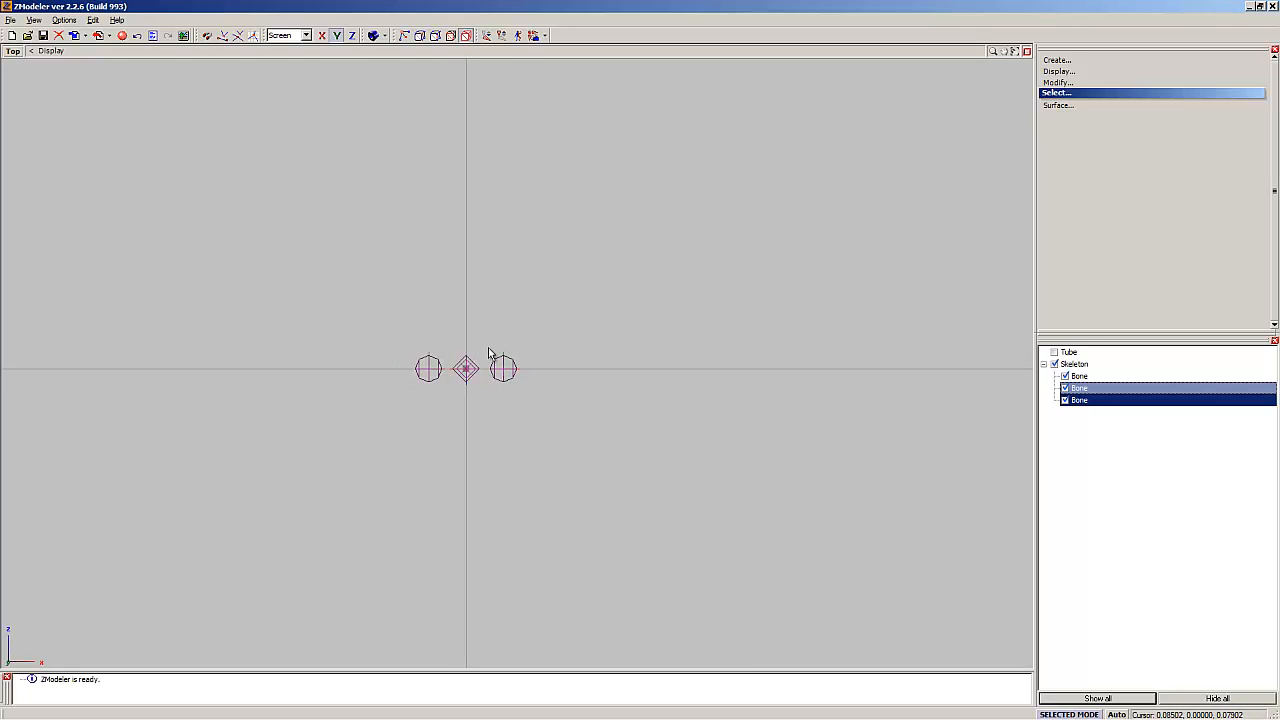
scroll(470, 370, "up", 4)
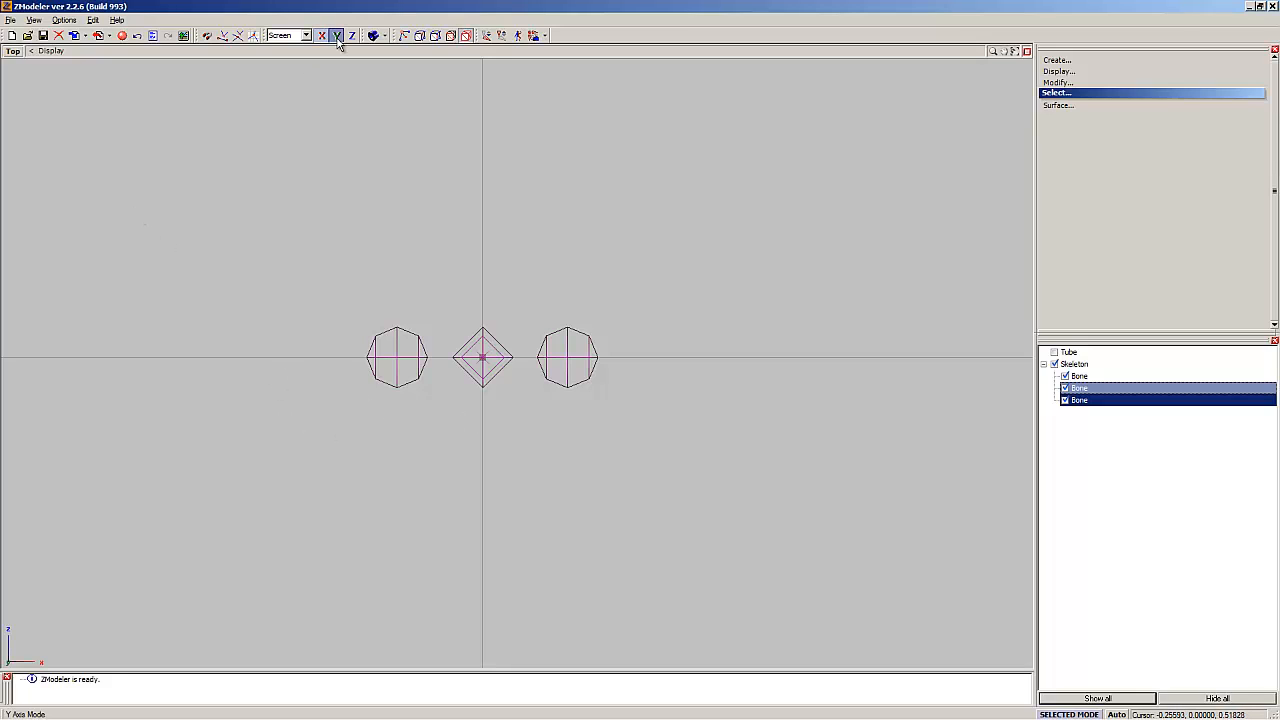
left_click(1026, 51)
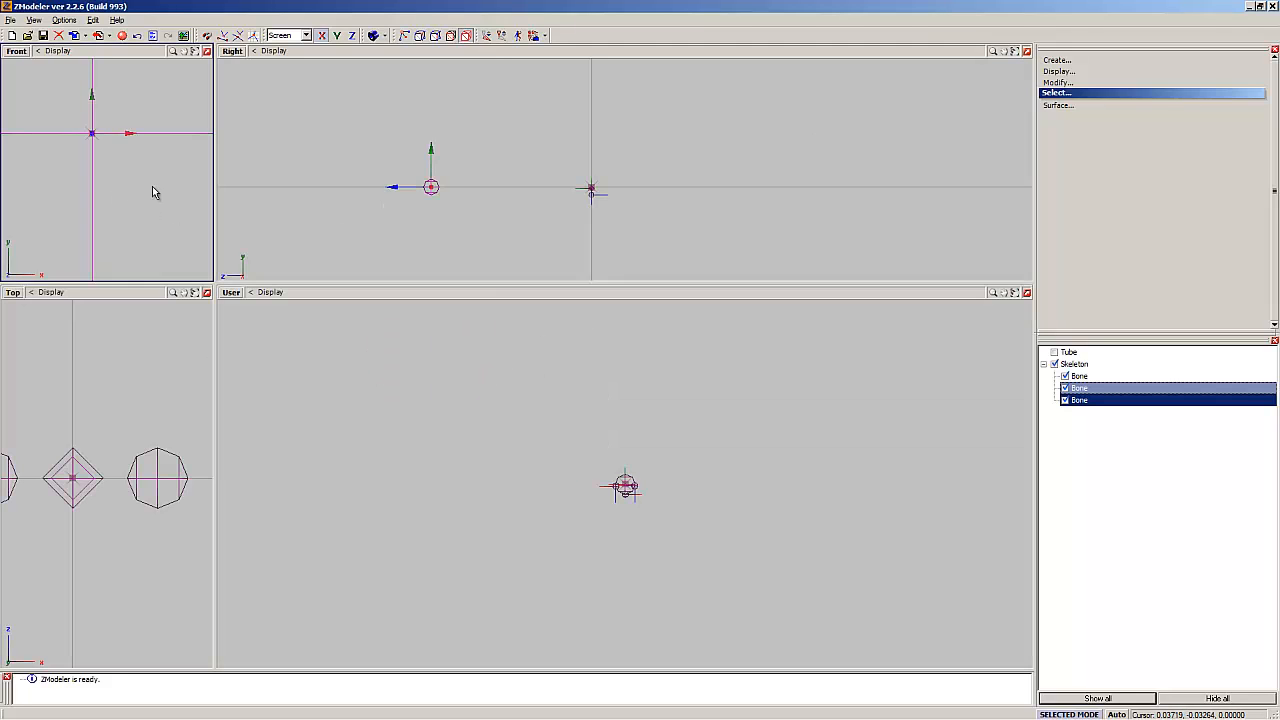
Step: Temporarily show the tube in the enlarged Front view to compare the bones' positions with its sections and side edges
scroll(152, 190, "up", 5)
scroll(135, 172, "down", 4)
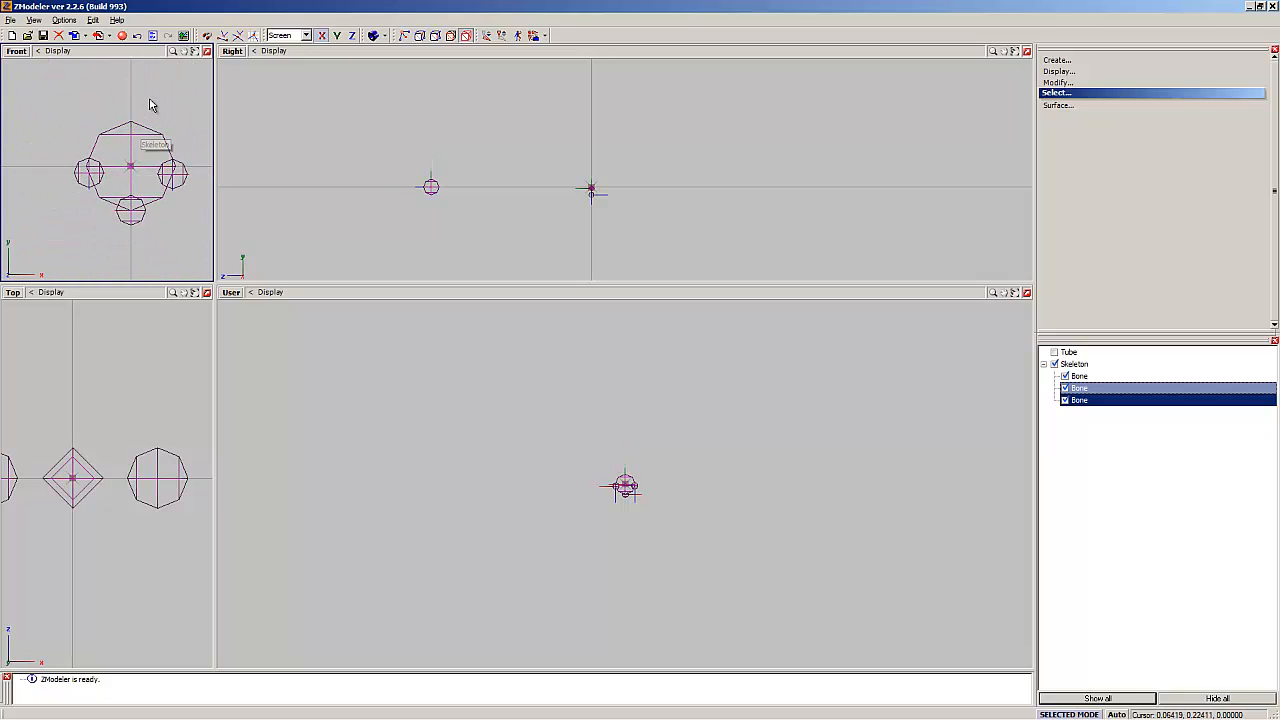
left_click(206, 53)
scroll(500, 380, "up", 2)
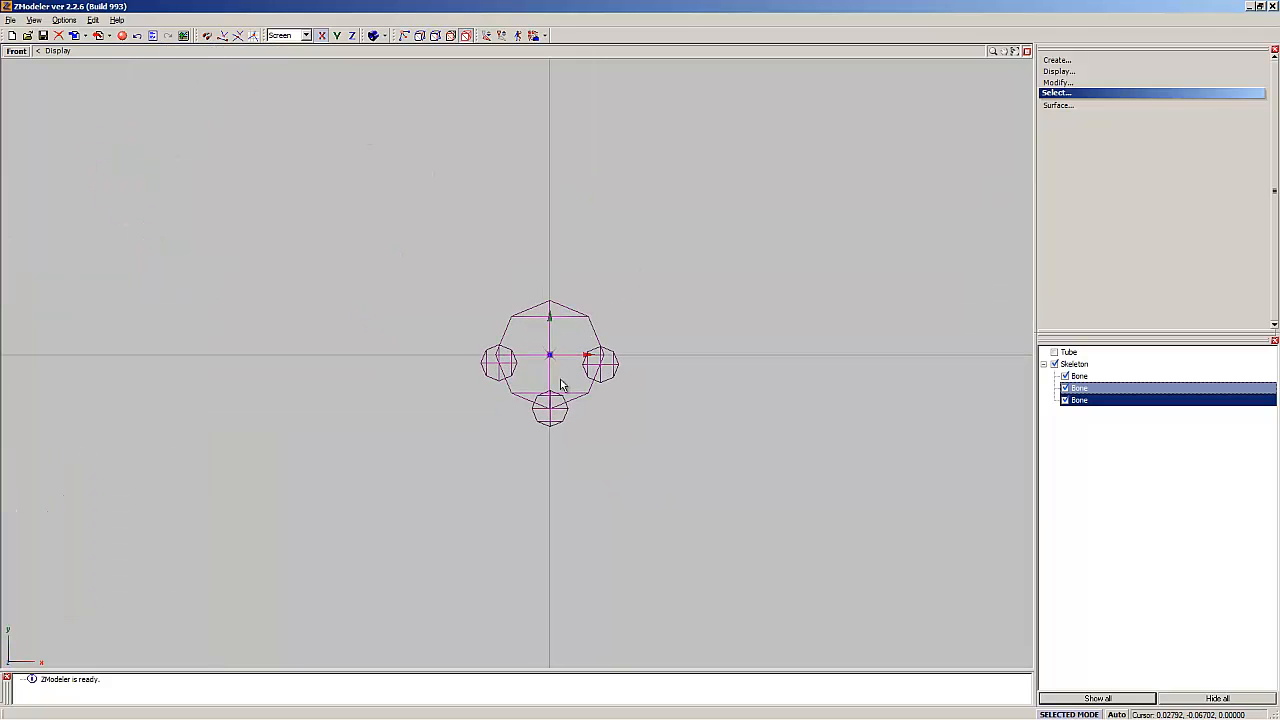
left_click(1055, 352)
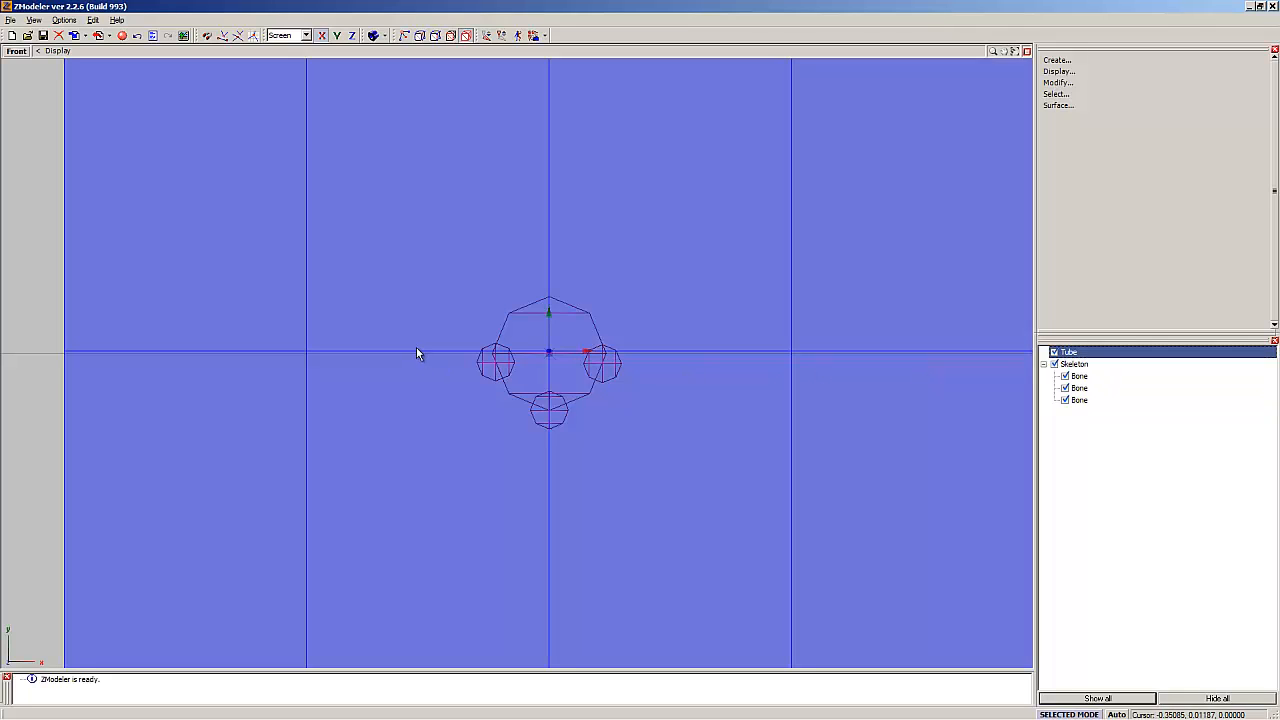
scroll(436, 337, "down", 5)
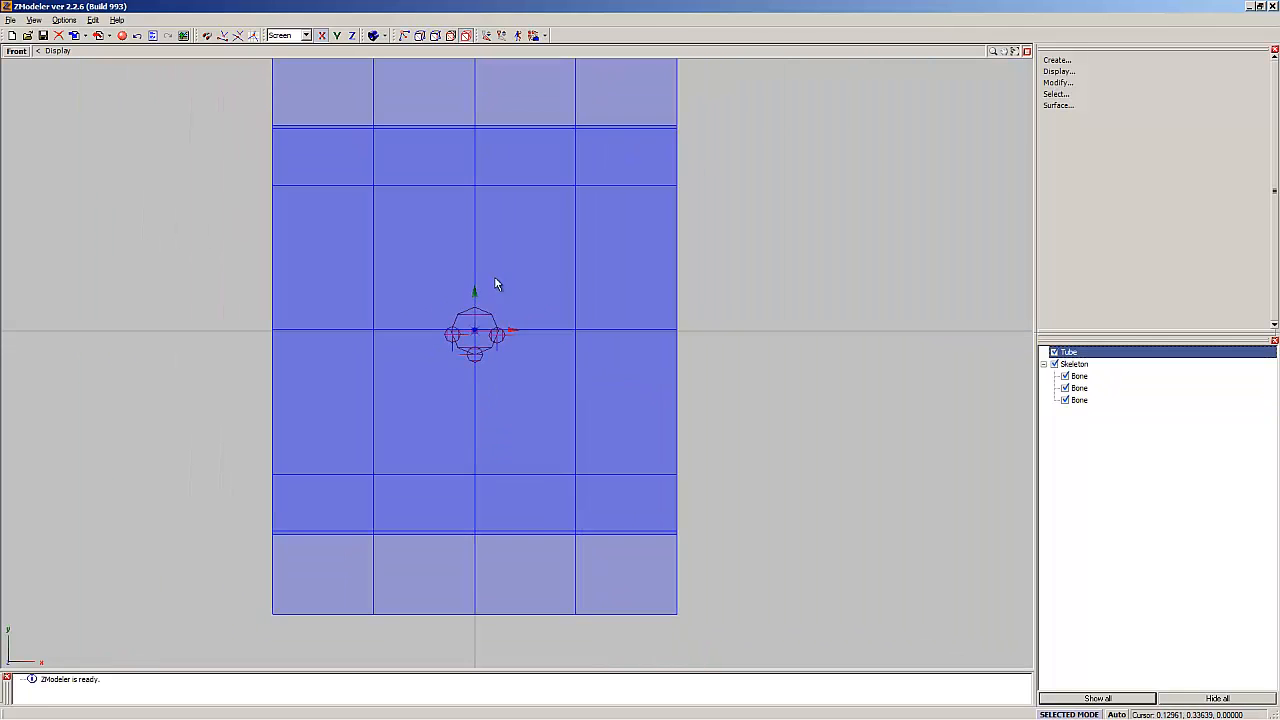
scroll(494, 278, "down", 4)
scroll(478, 279, "up", 3)
scroll(497, 384, "down", 4)
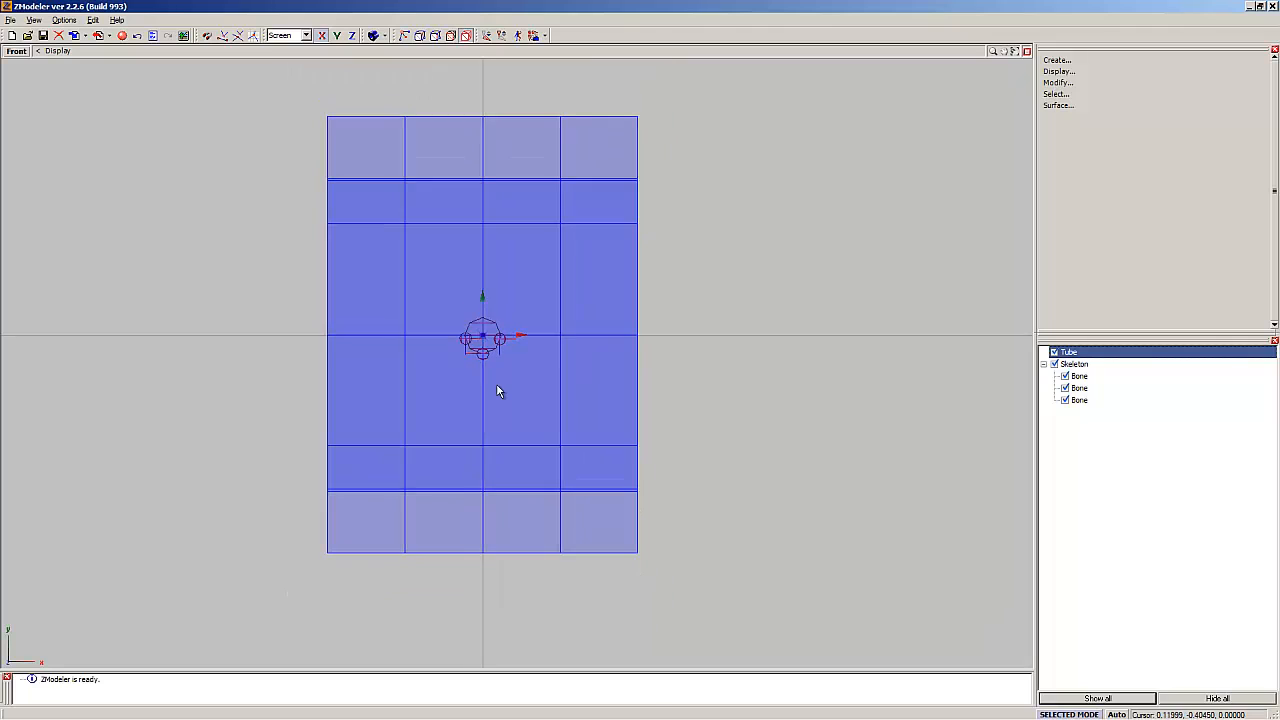
scroll(474, 277, "up", 2)
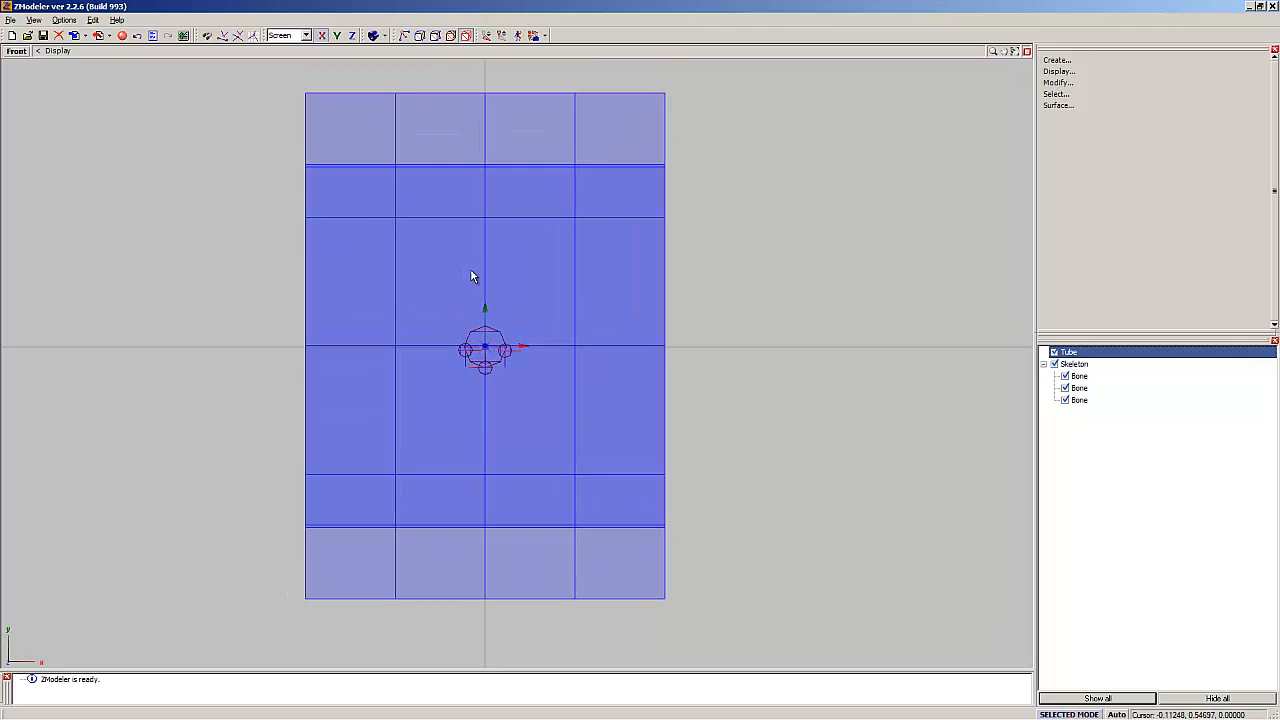
left_click(677, 349)
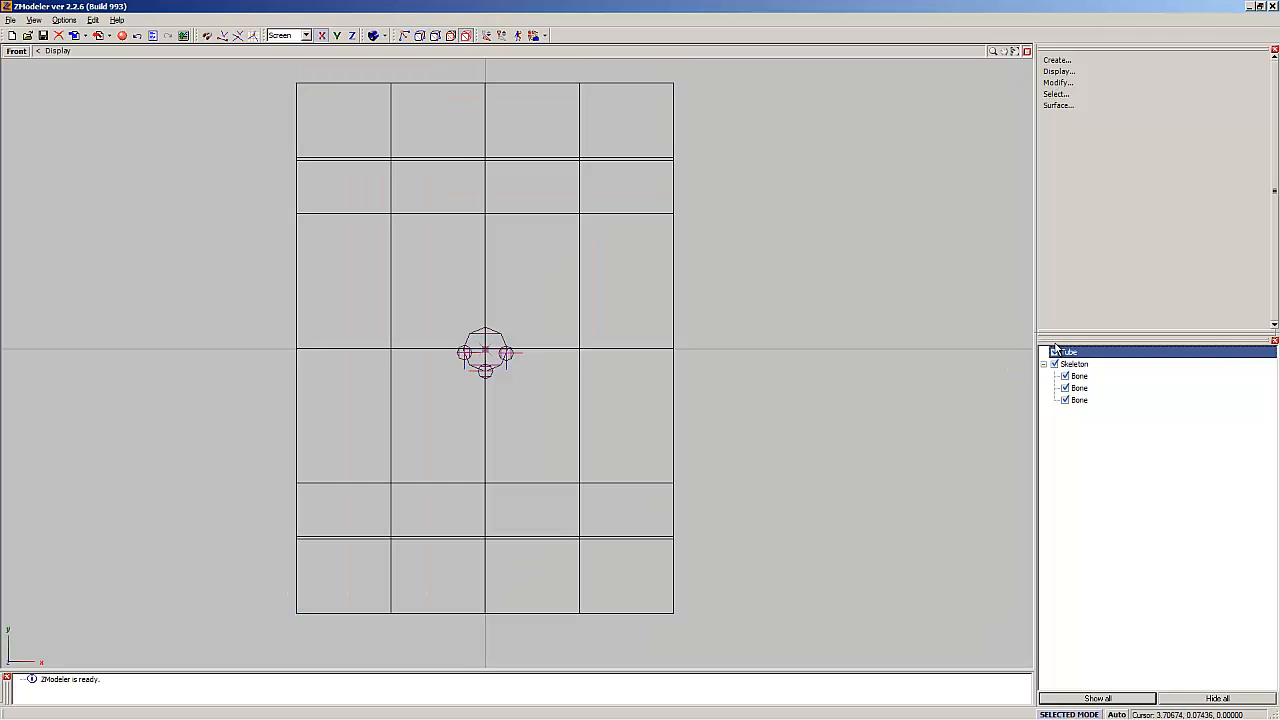
left_click(1053, 352)
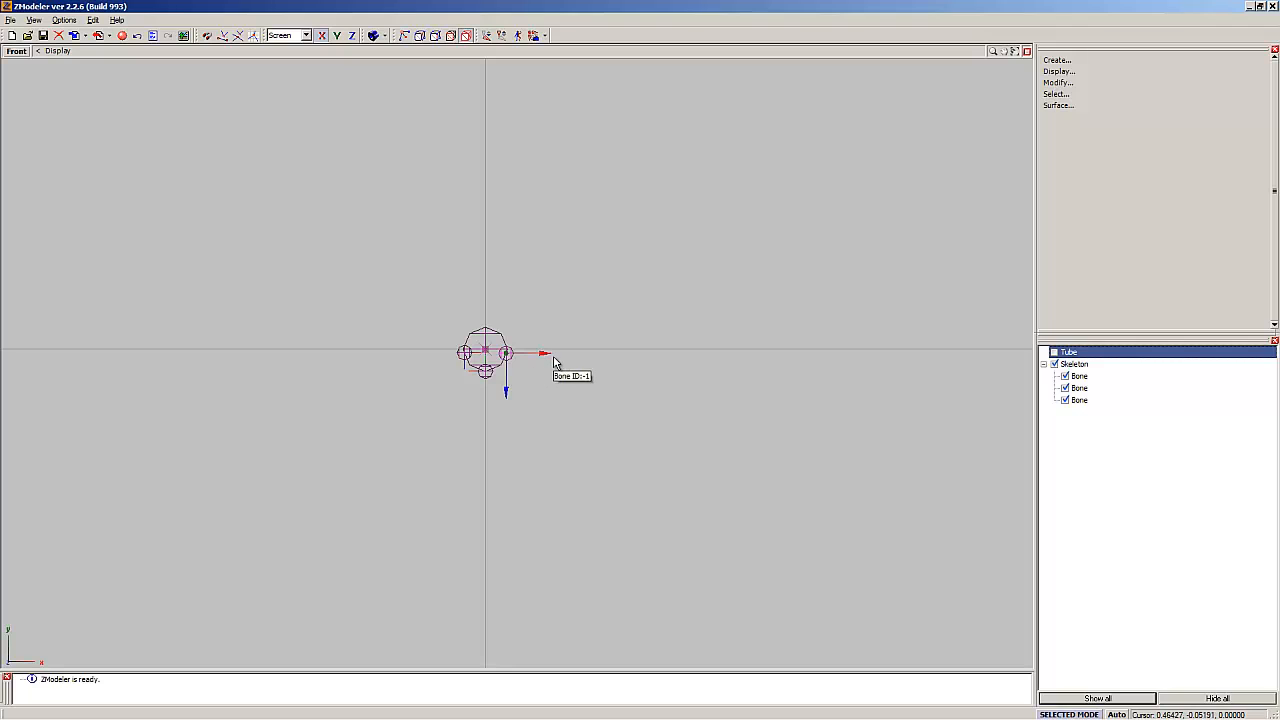
Step: Move the skeleton's right-hand bone outward along X in the Front view, well beyond the hidden tube's right edge
left_click(1074, 84)
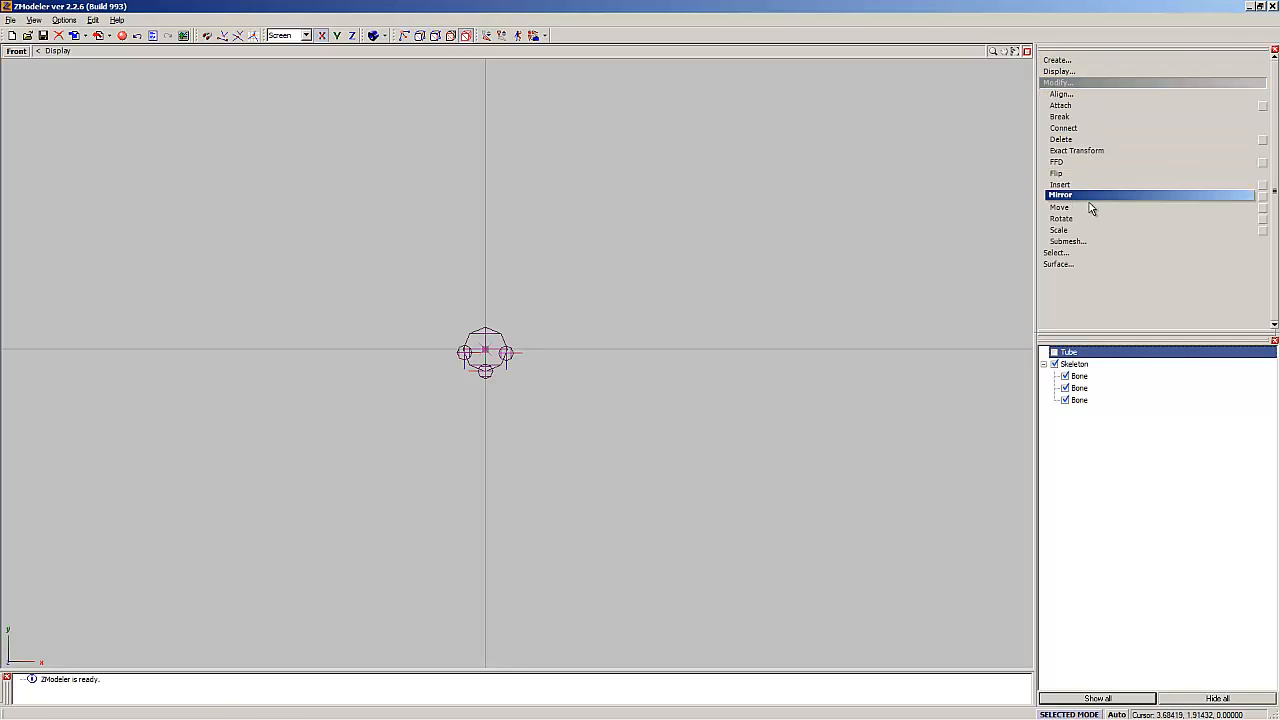
left_click(1062, 218)
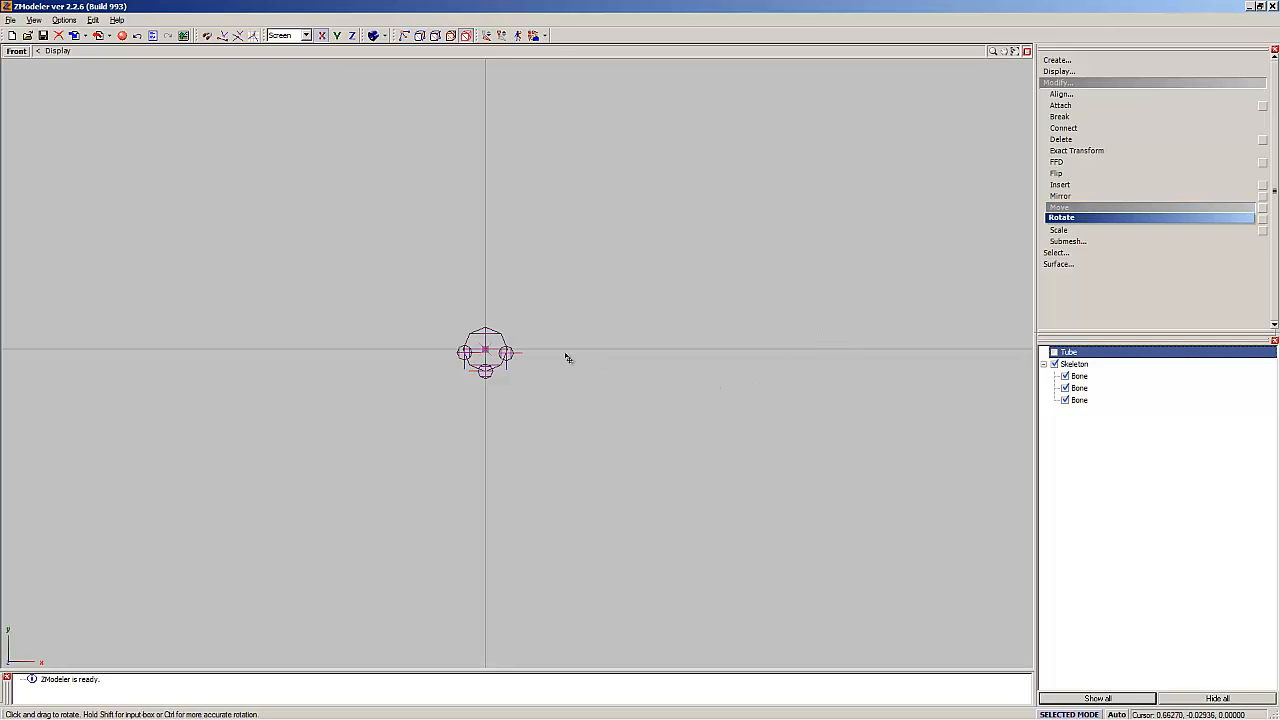
left_click_drag(510, 362, 810, 368)
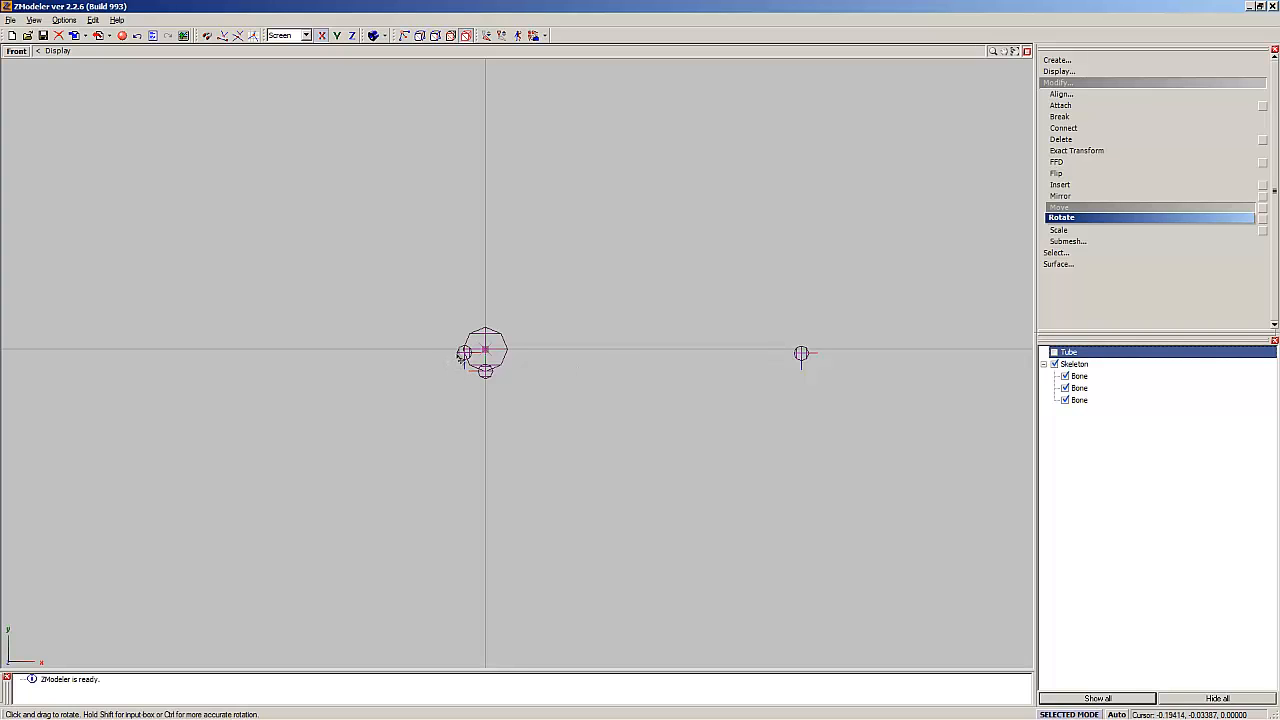
Step: Show the tube in the Front view and move both side bones along X to sit just outside its left and right edges
left_click_drag(463, 356, 127, 357)
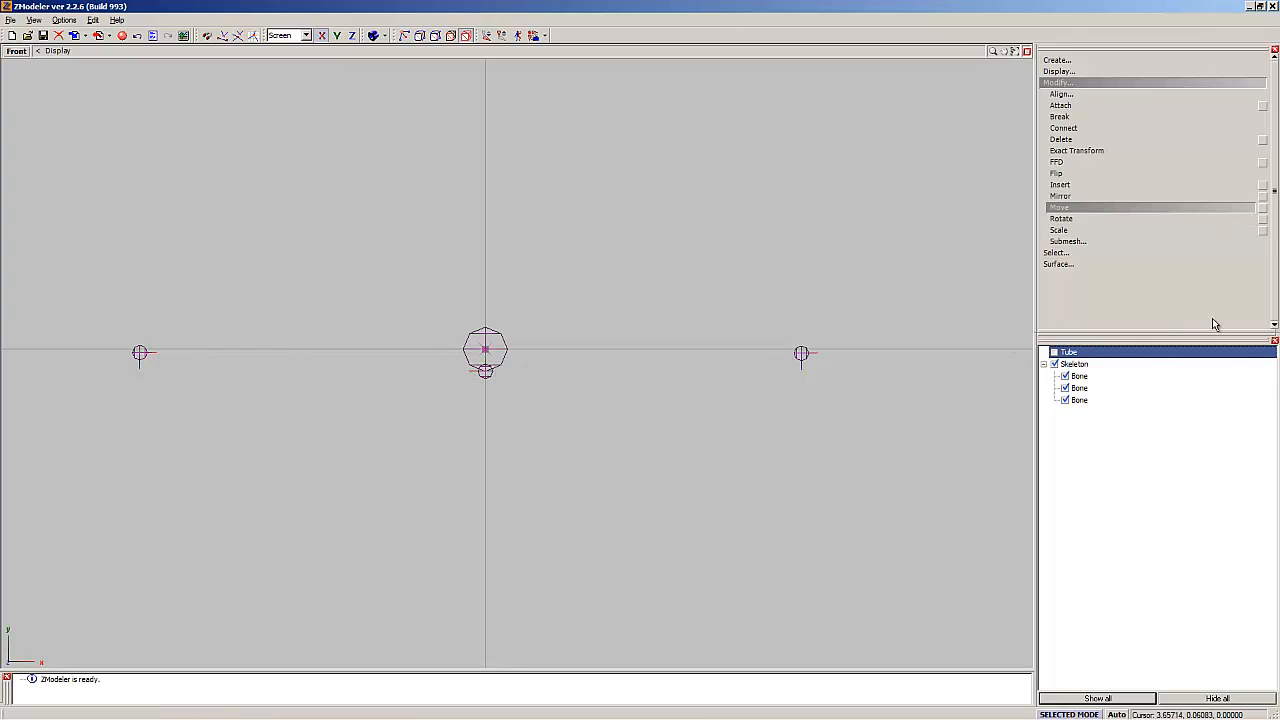
left_click(1053, 353)
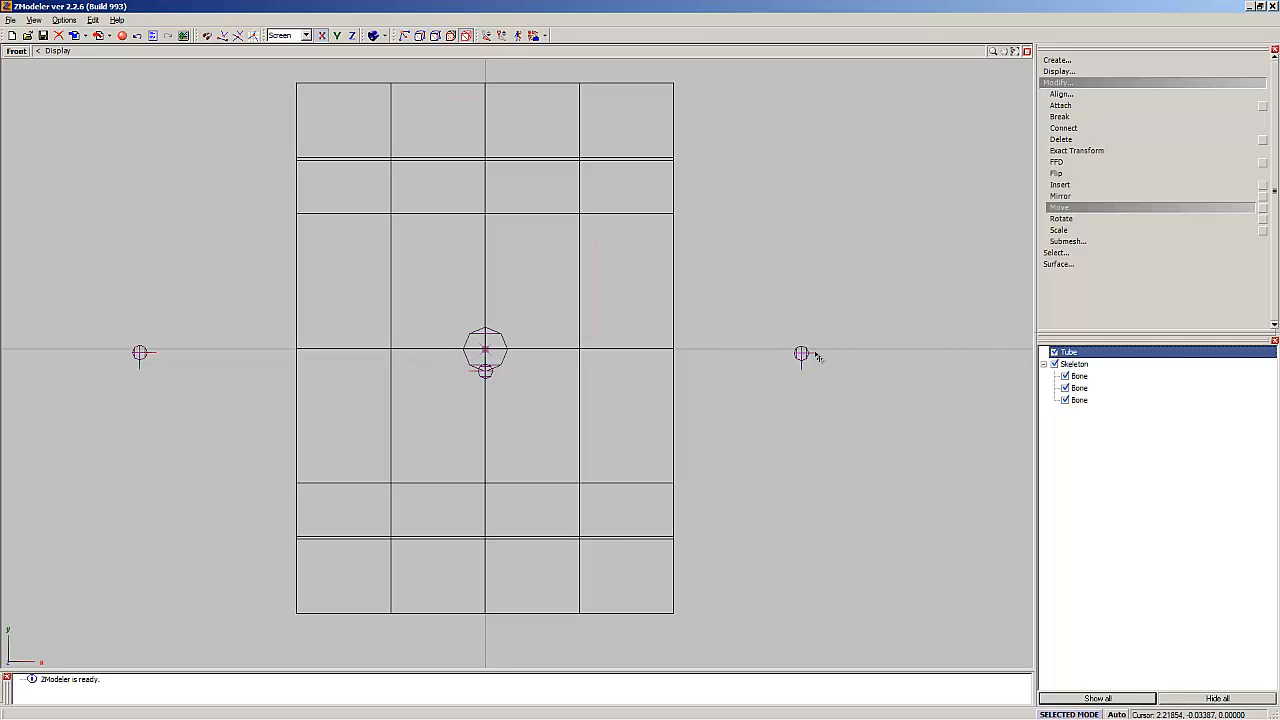
left_click_drag(806, 357, 692, 363)
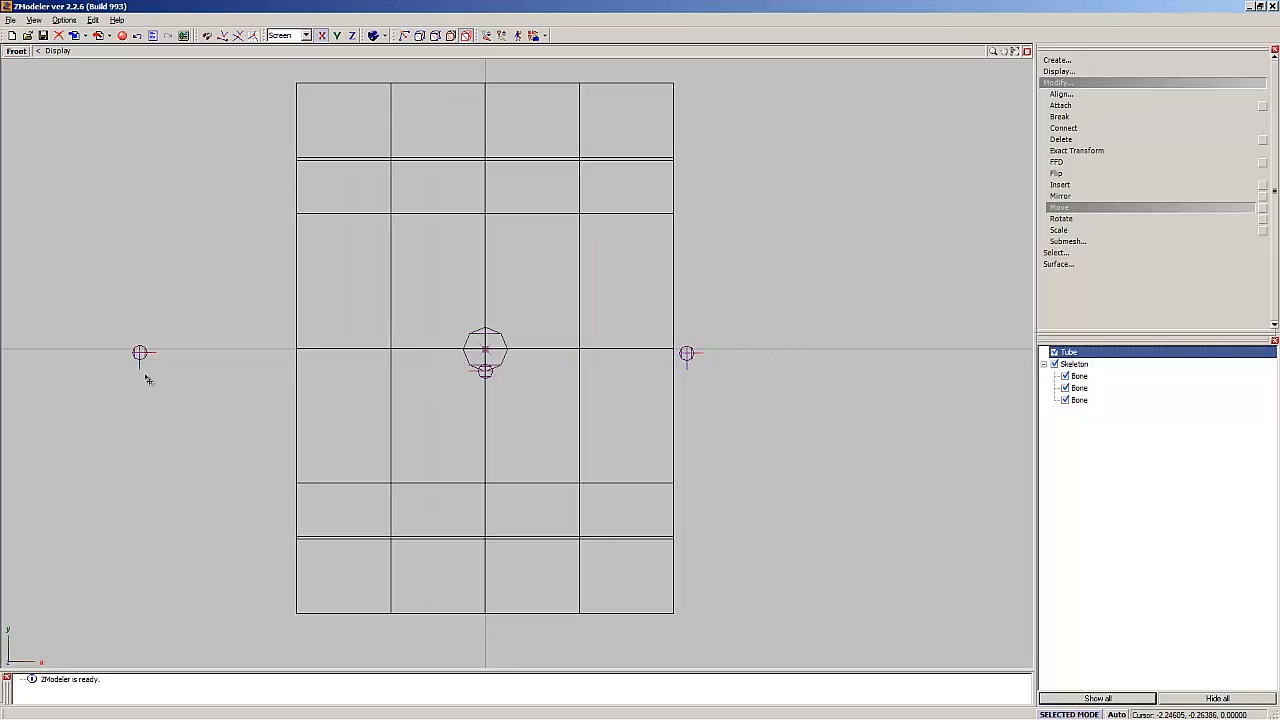
left_click_drag(141, 358, 284, 362)
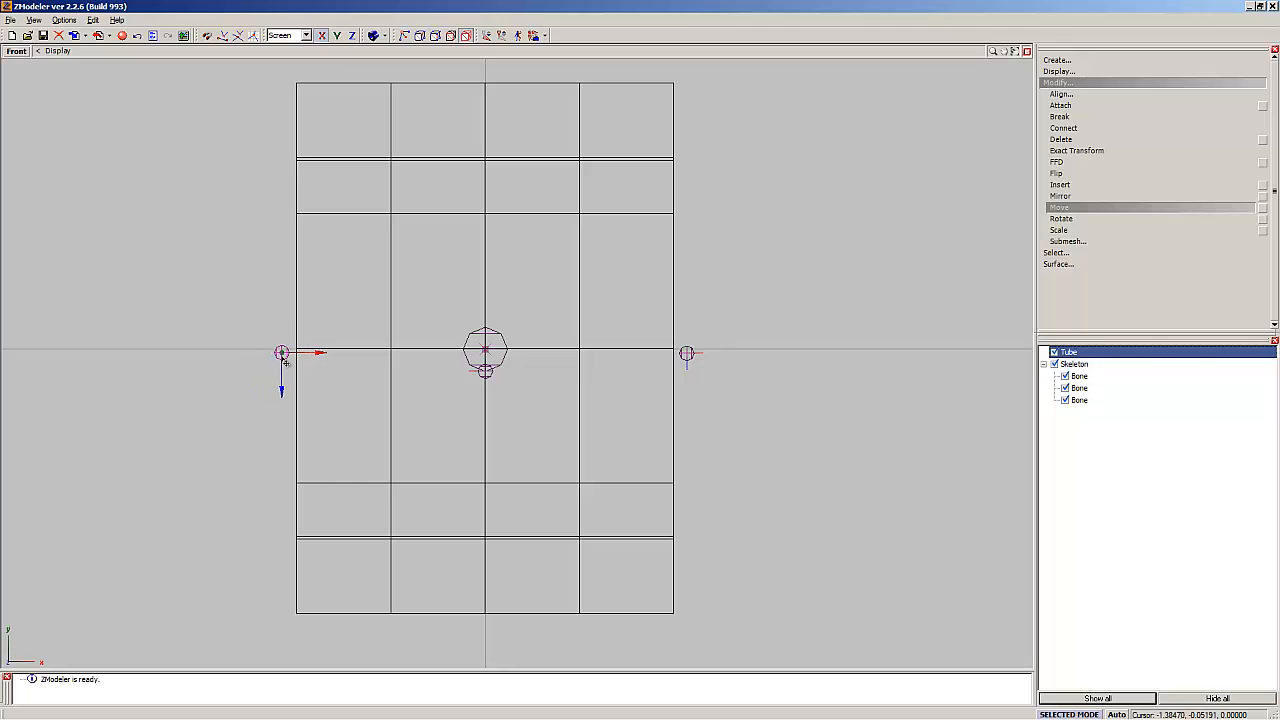
Step: Move the tube slightly down along Y so its horizontal centre line lies on the world's horizontal axis
scroll(280, 350, "up", 5)
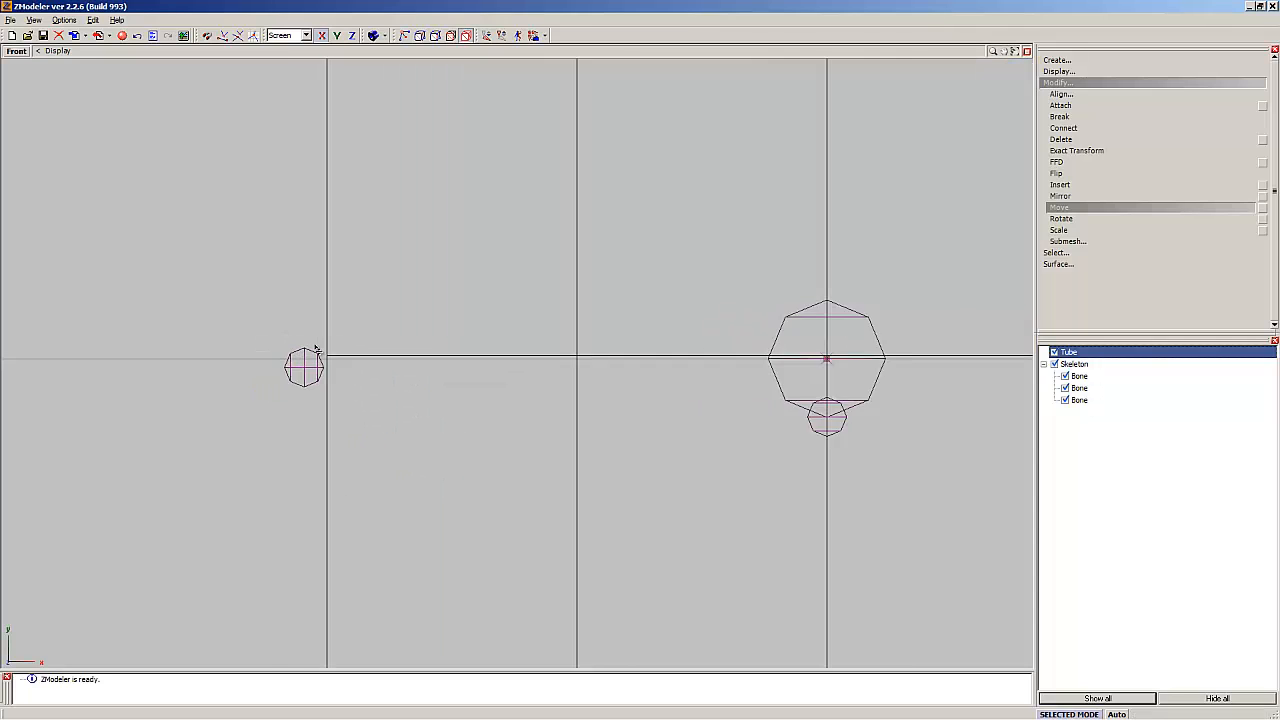
scroll(315, 348, "up", 8)
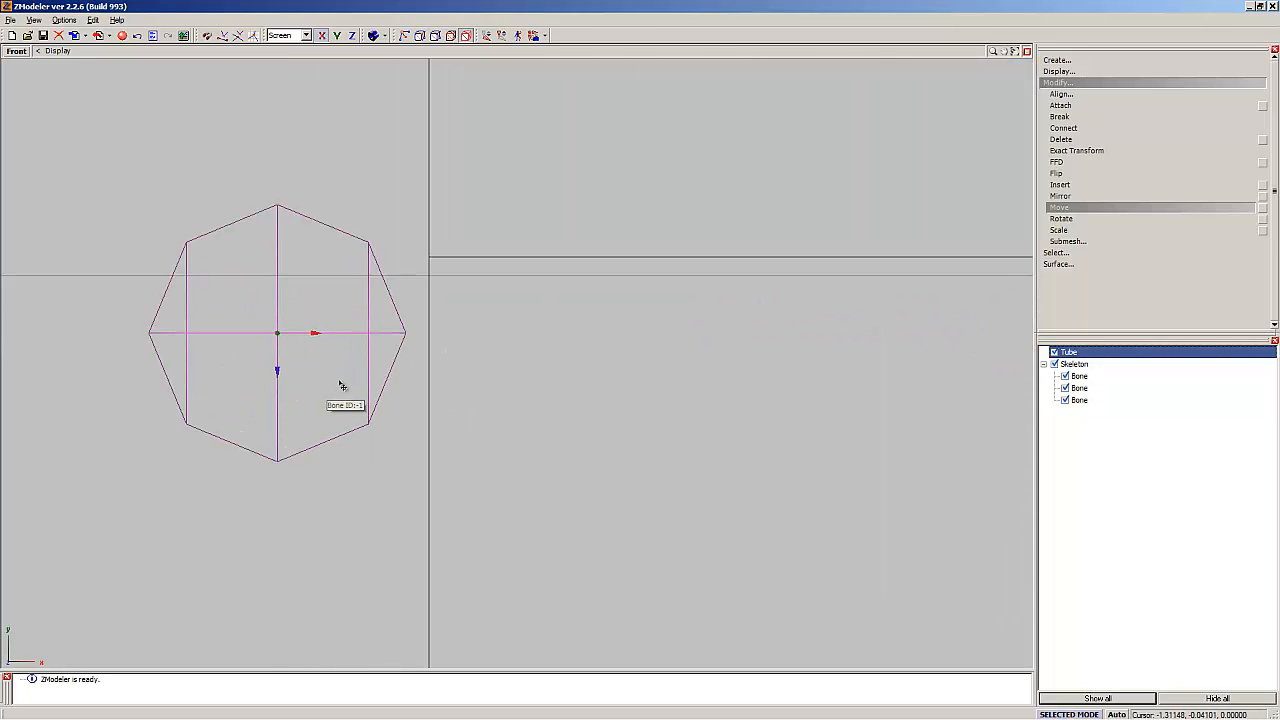
scroll(342, 372, "up", 1)
scroll(266, 380, "down", 2)
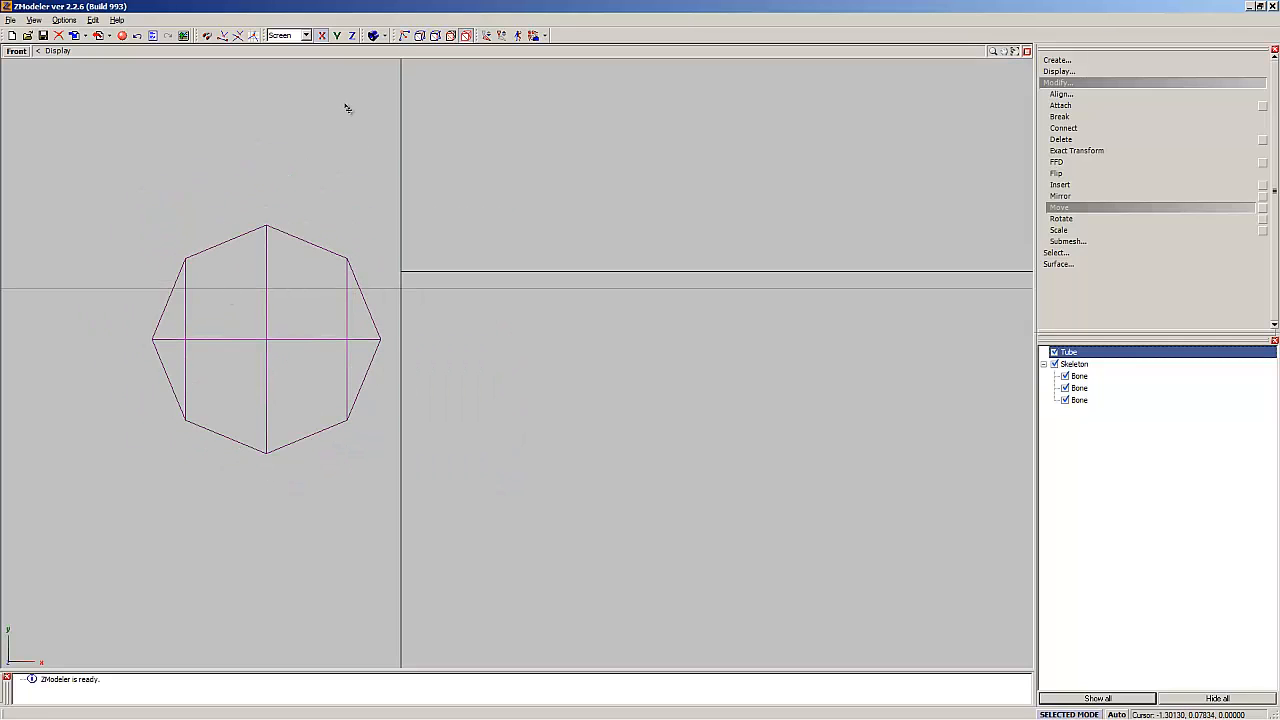
left_click(322, 36)
left_click_drag(505, 205, 507, 220)
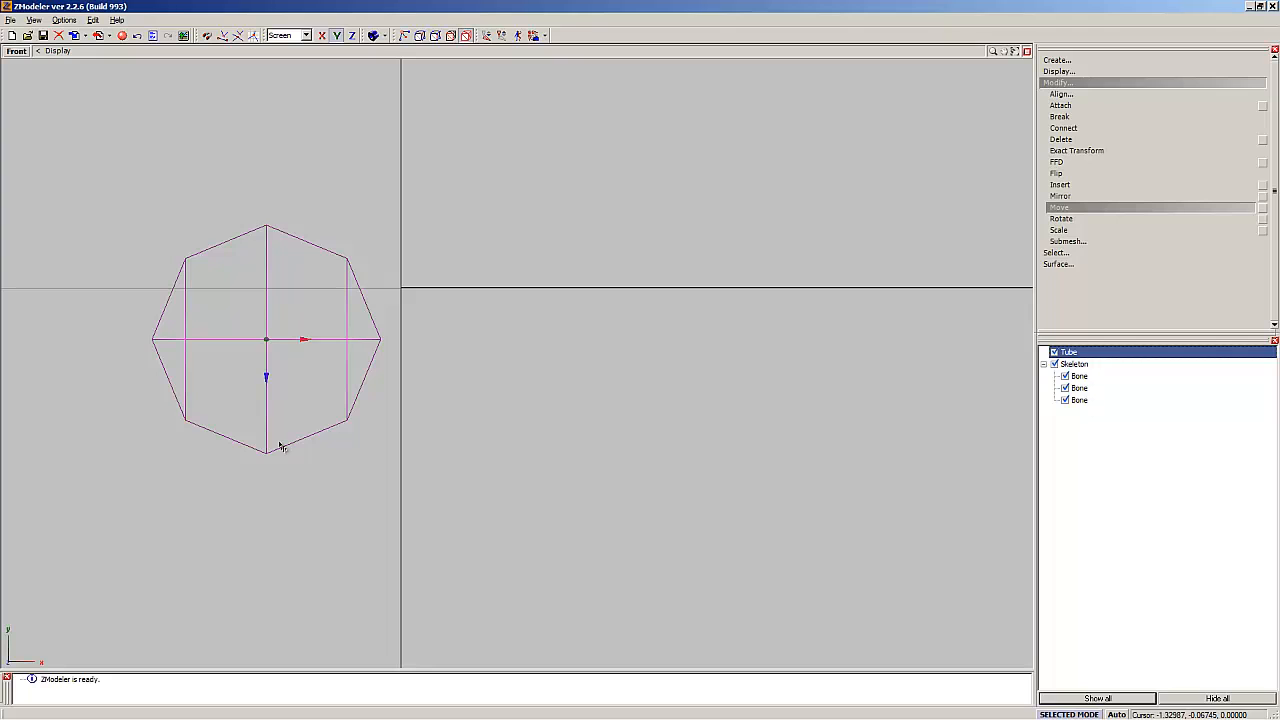
Step: Centre the left-hand bone on the horizontal axis along Y and on the tube's left edge along X
left_click_drag(281, 447, 281, 395)
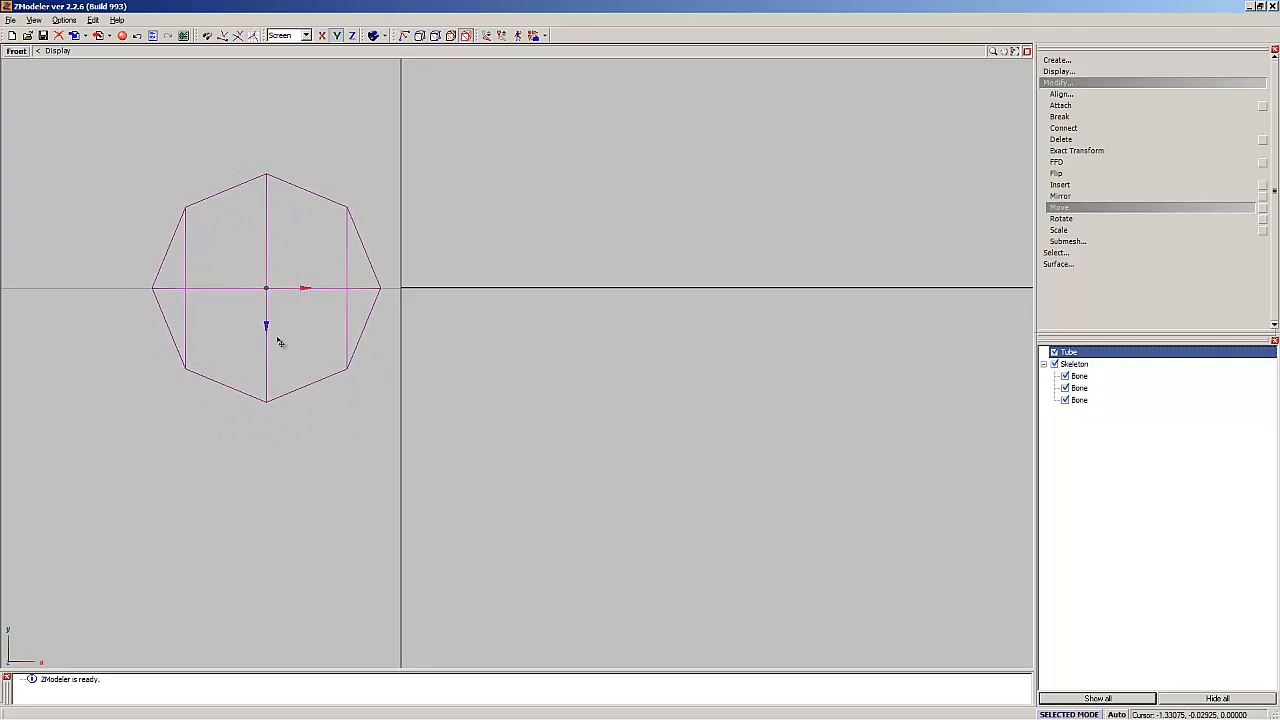
left_click(337, 38)
left_click_drag(179, 302, 311, 312)
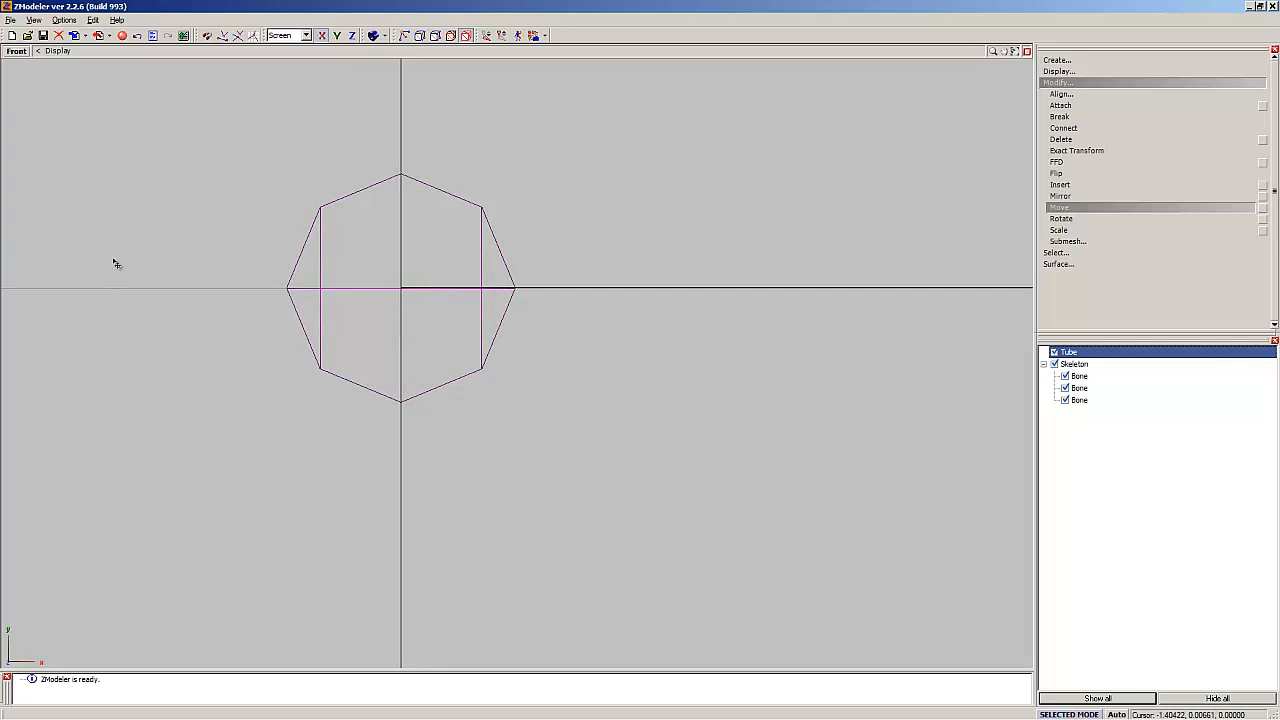
Step: Centre the right-hand bone on the tube's right edge along X and on the horizontal axis along Y
scroll(90, 252, "down", 6)
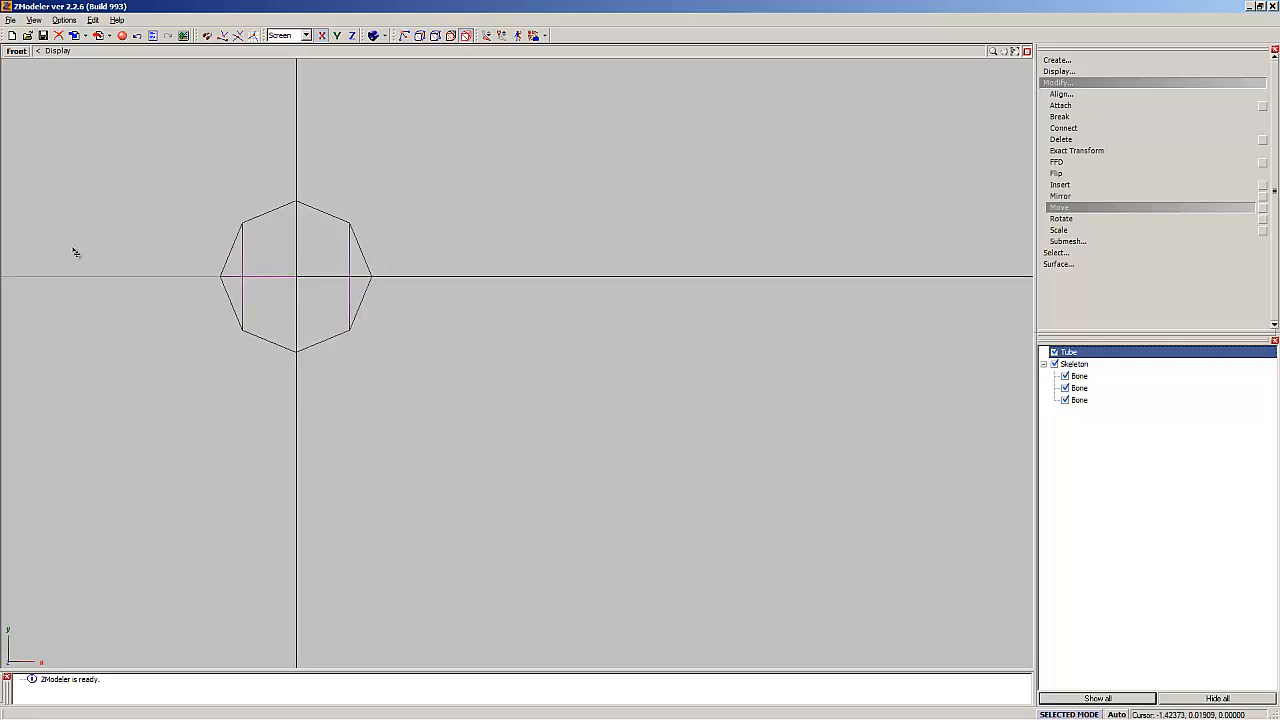
scroll(70, 256, "down", 6)
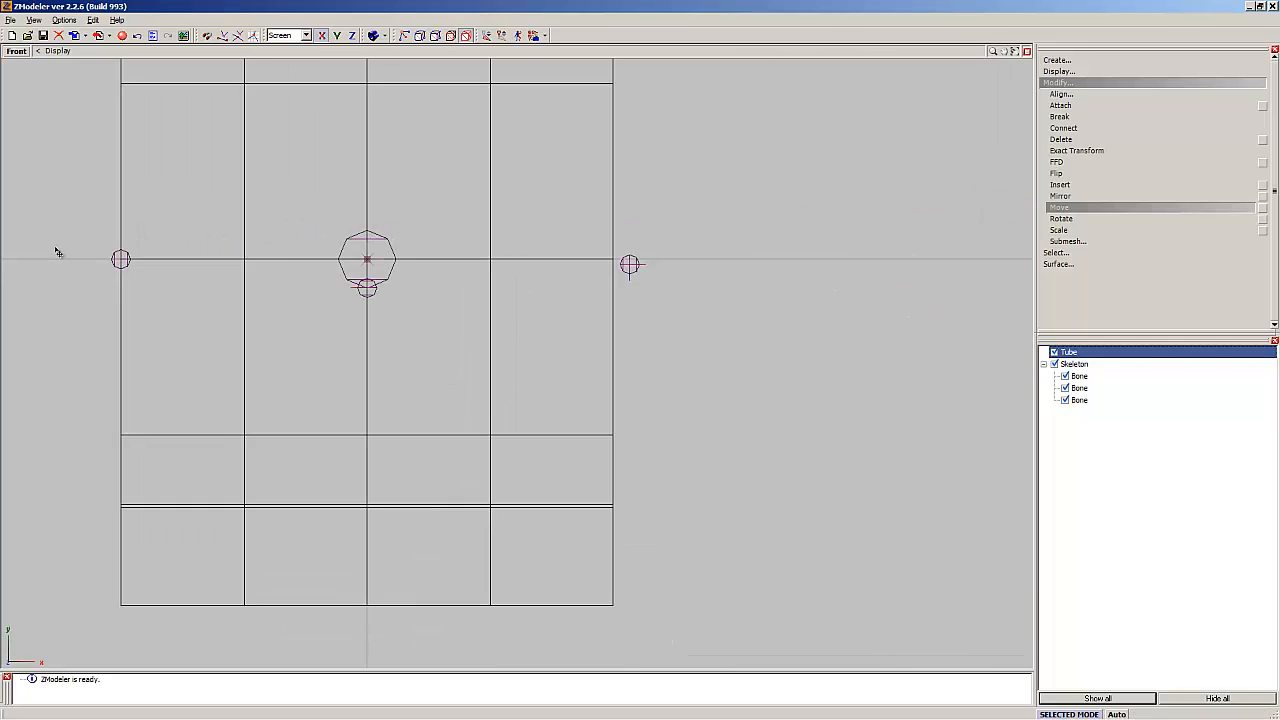
scroll(603, 263, "up", 1)
scroll(603, 263, "up", 5)
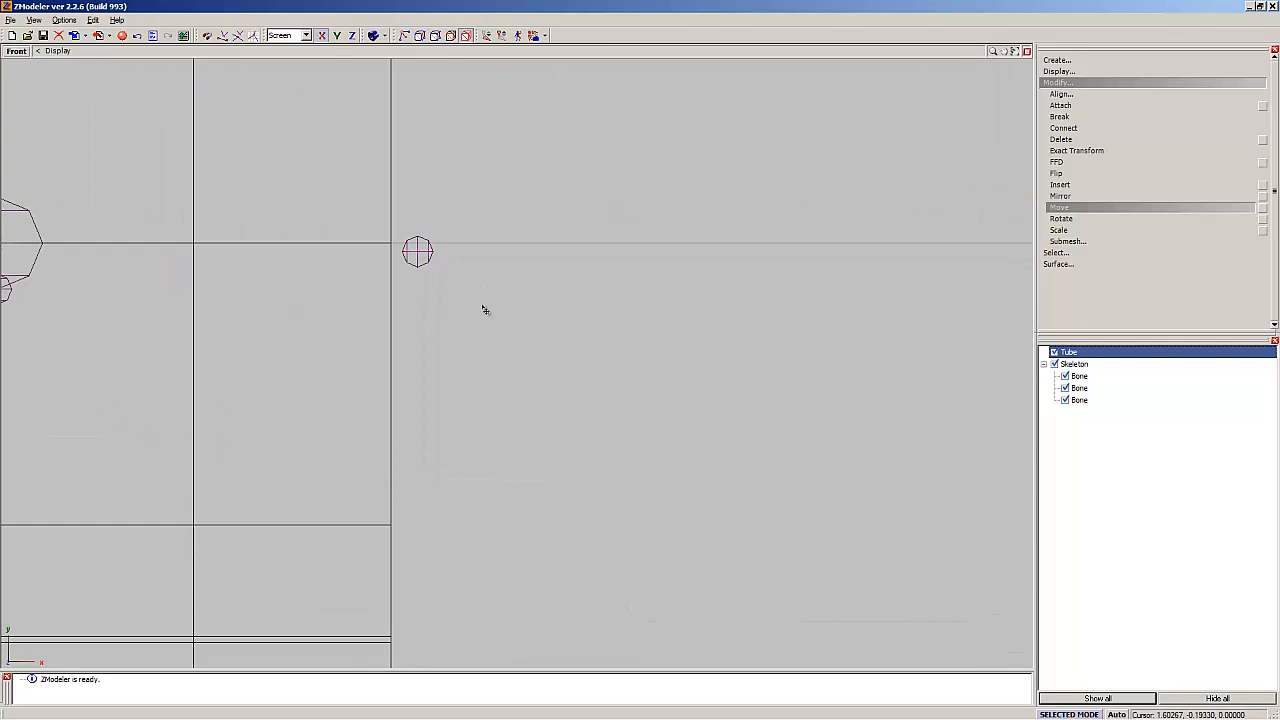
scroll(340, 166, "up", 5)
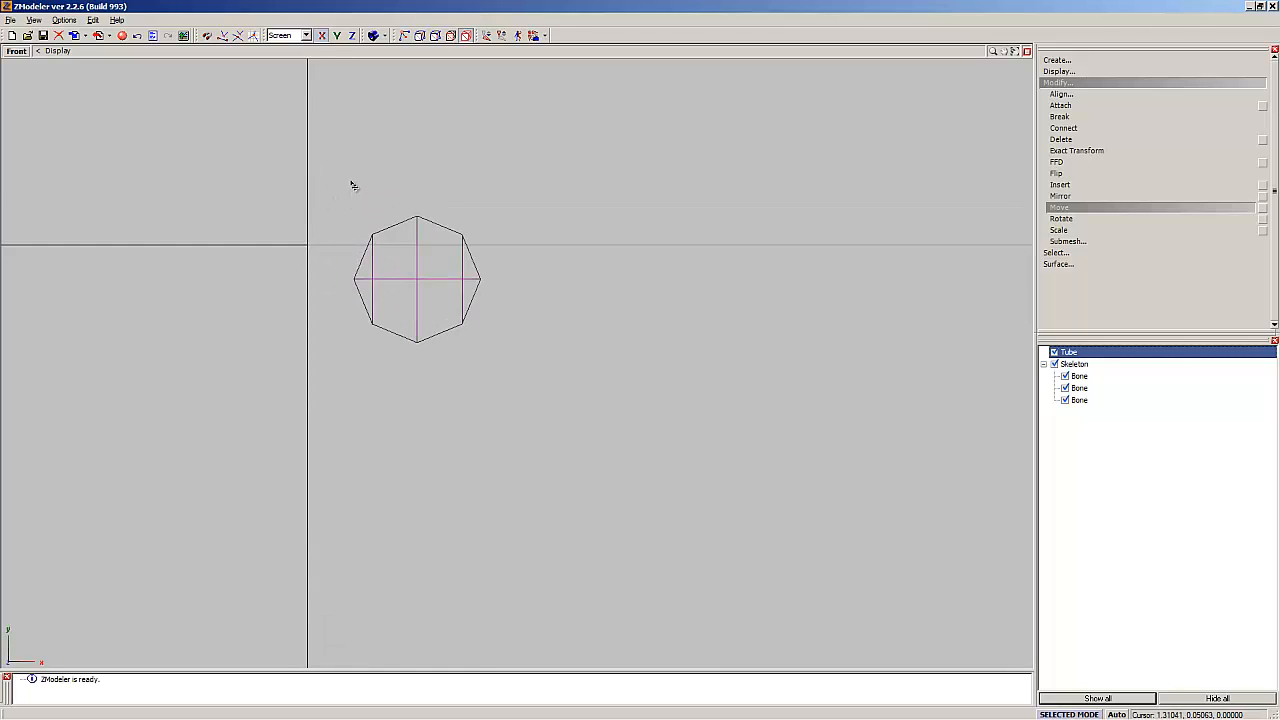
scroll(370, 181, "up", 1)
left_click(583, 411)
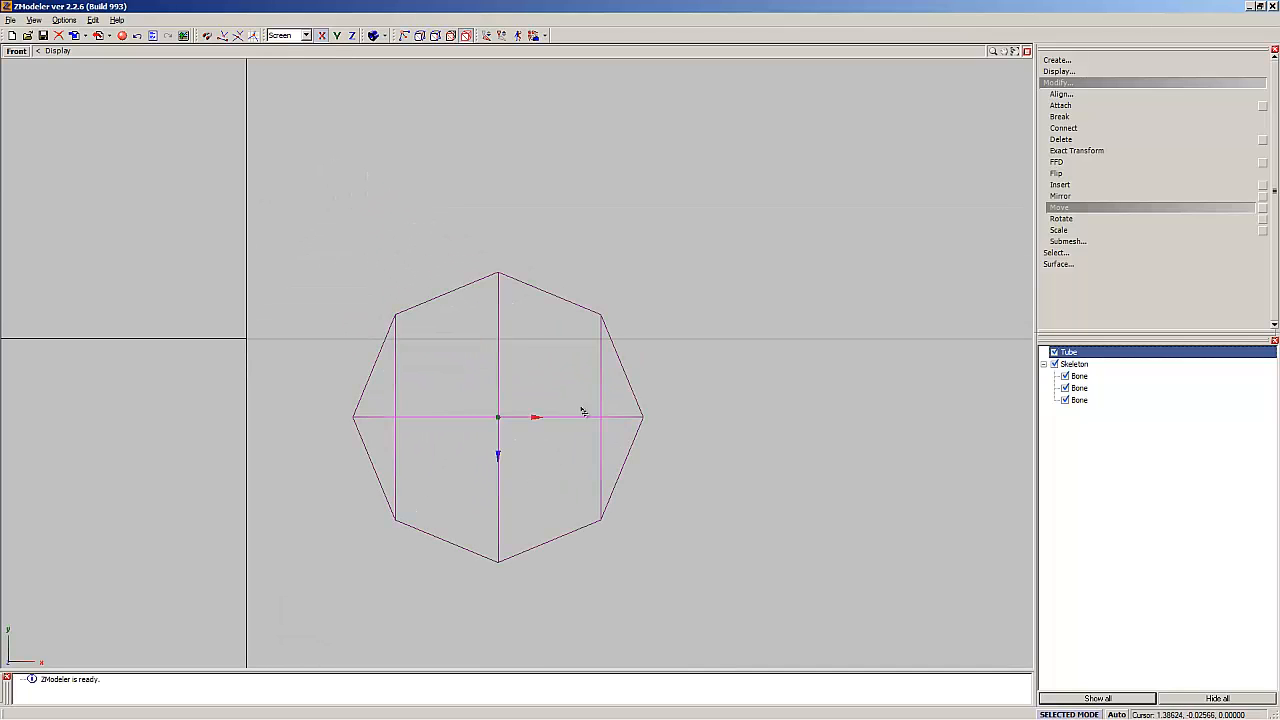
left_click_drag(609, 387, 359, 411)
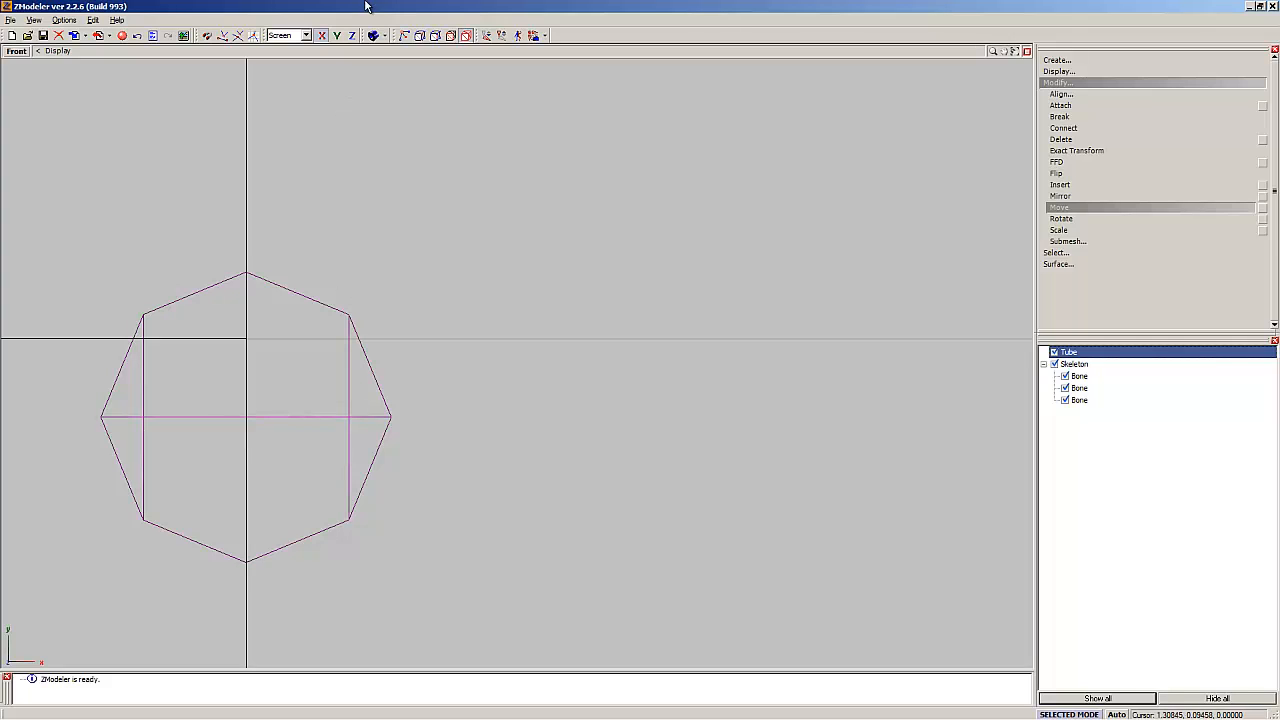
left_click(321, 38)
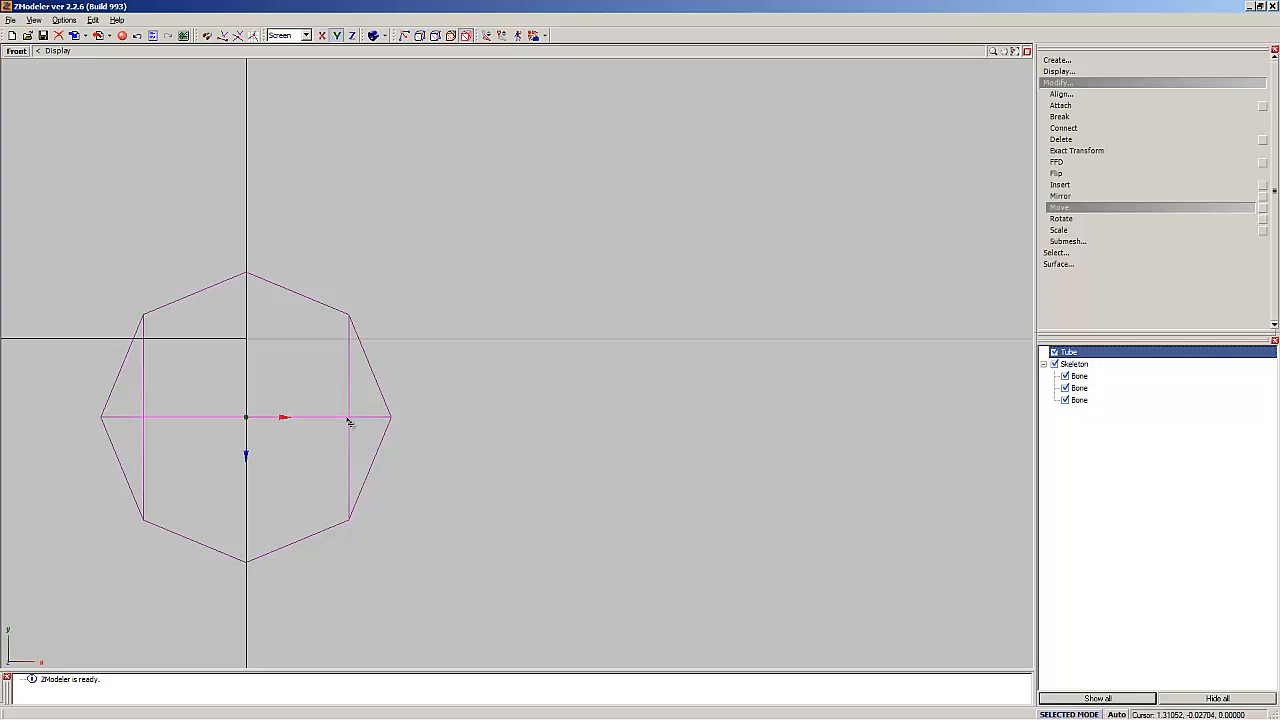
left_click_drag(349, 422, 348, 343)
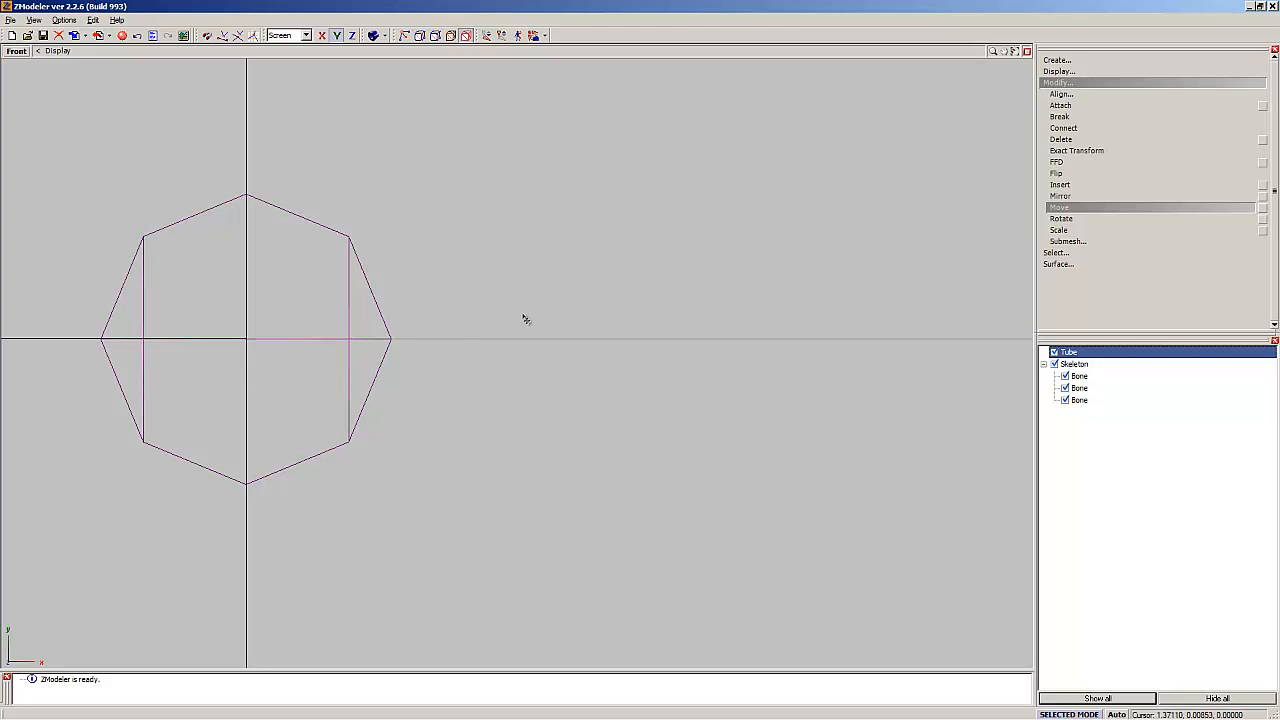
Step: Restore the four-view layout and hide the tube, leaving only the skeleton and its bones displayed
scroll(543, 320, "down", 8)
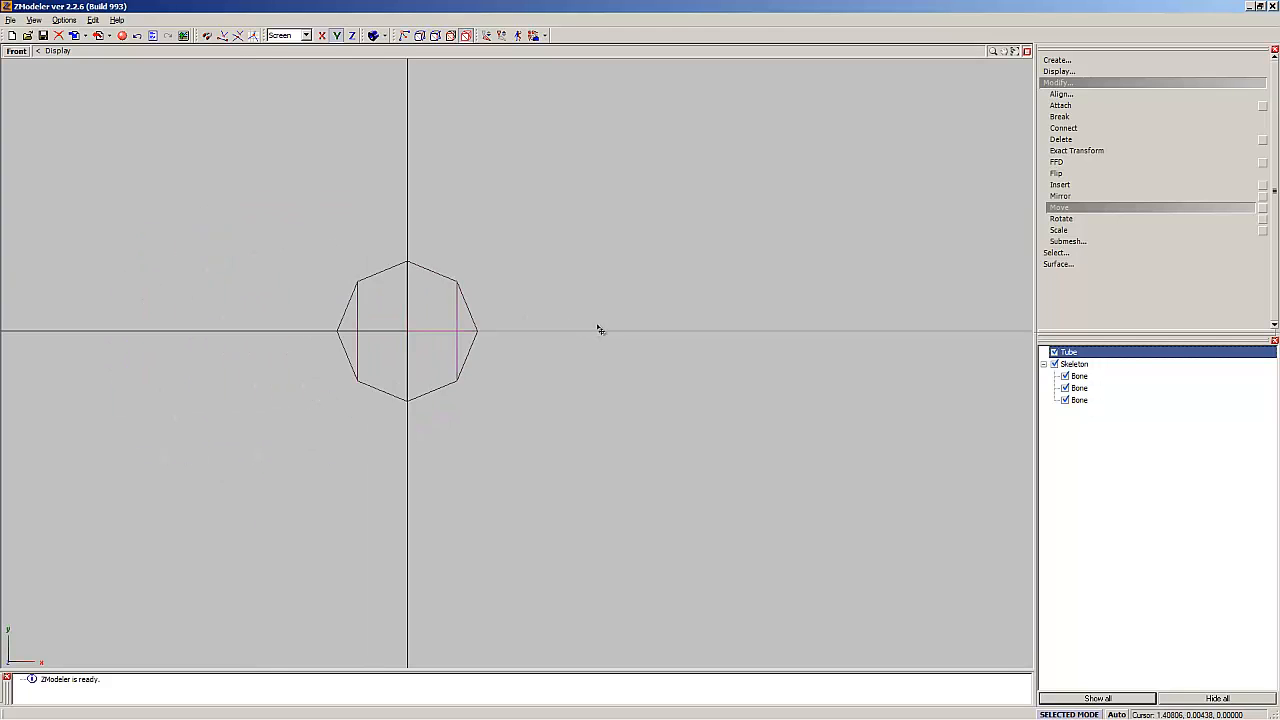
scroll(704, 295, "down", 5)
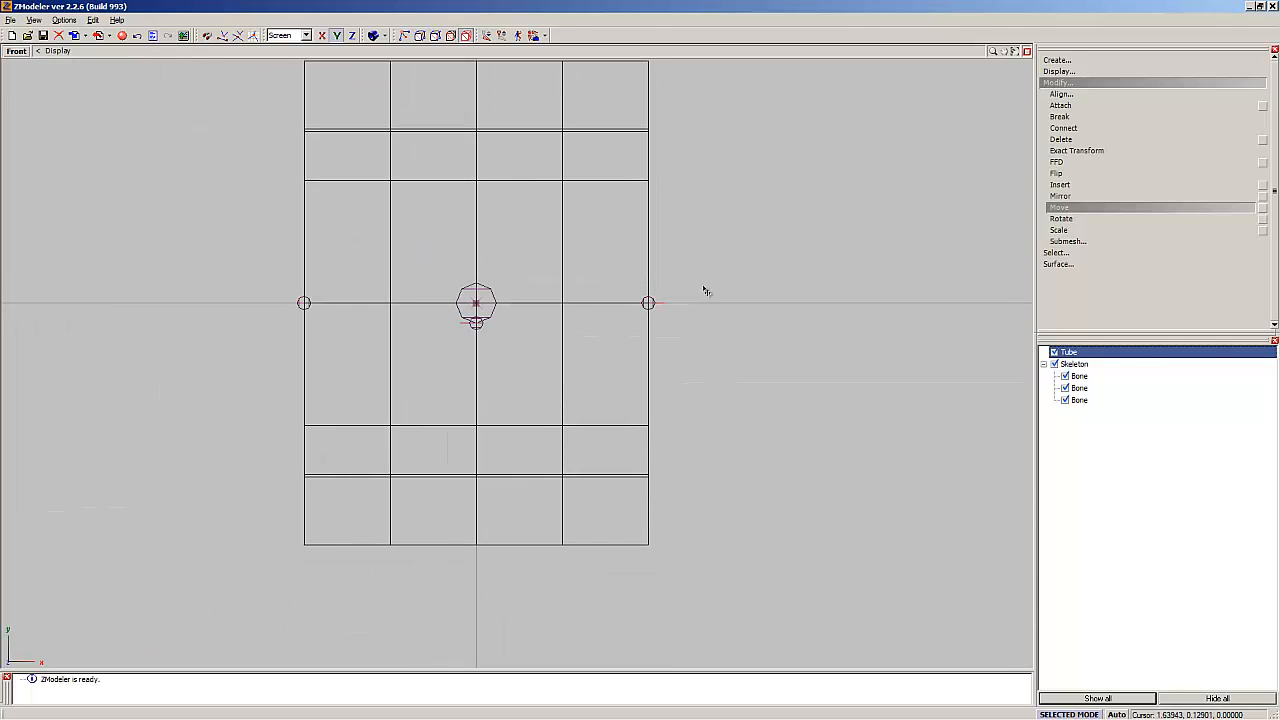
scroll(710, 297, "down", 4)
scroll(586, 275, "up", 6)
scroll(410, 299, "down", 2)
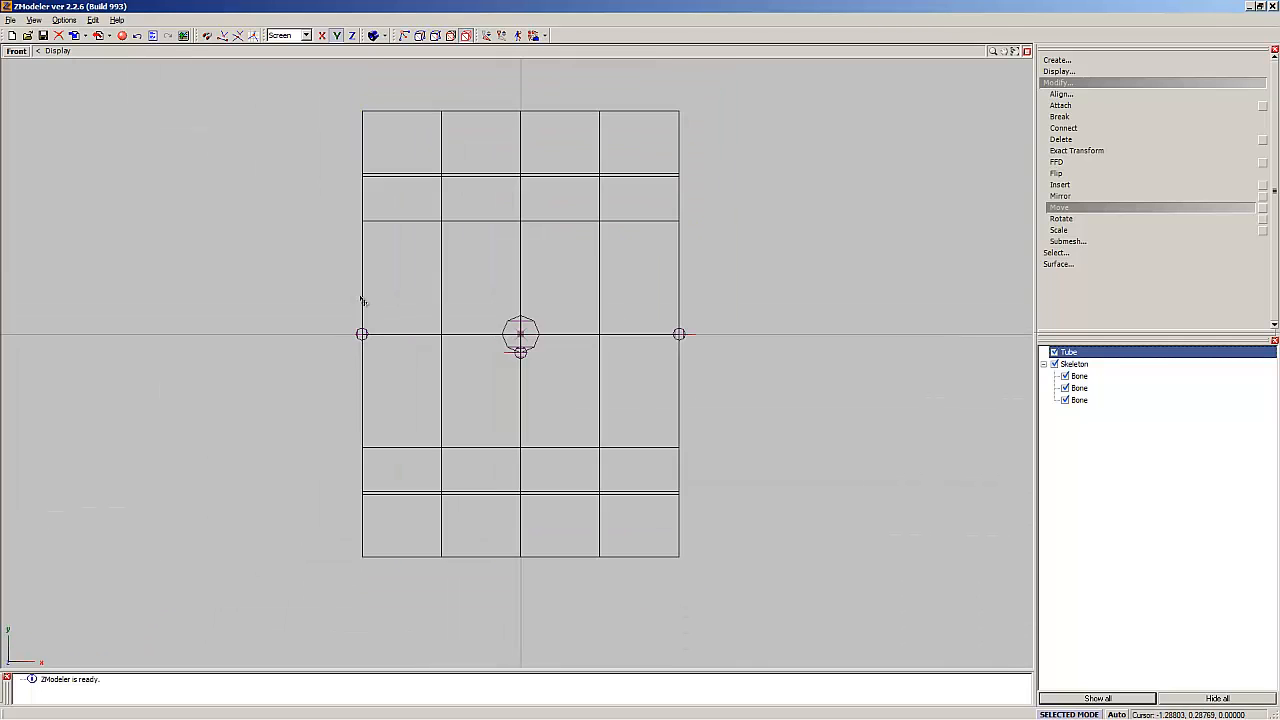
scroll(537, 257, "up", 3)
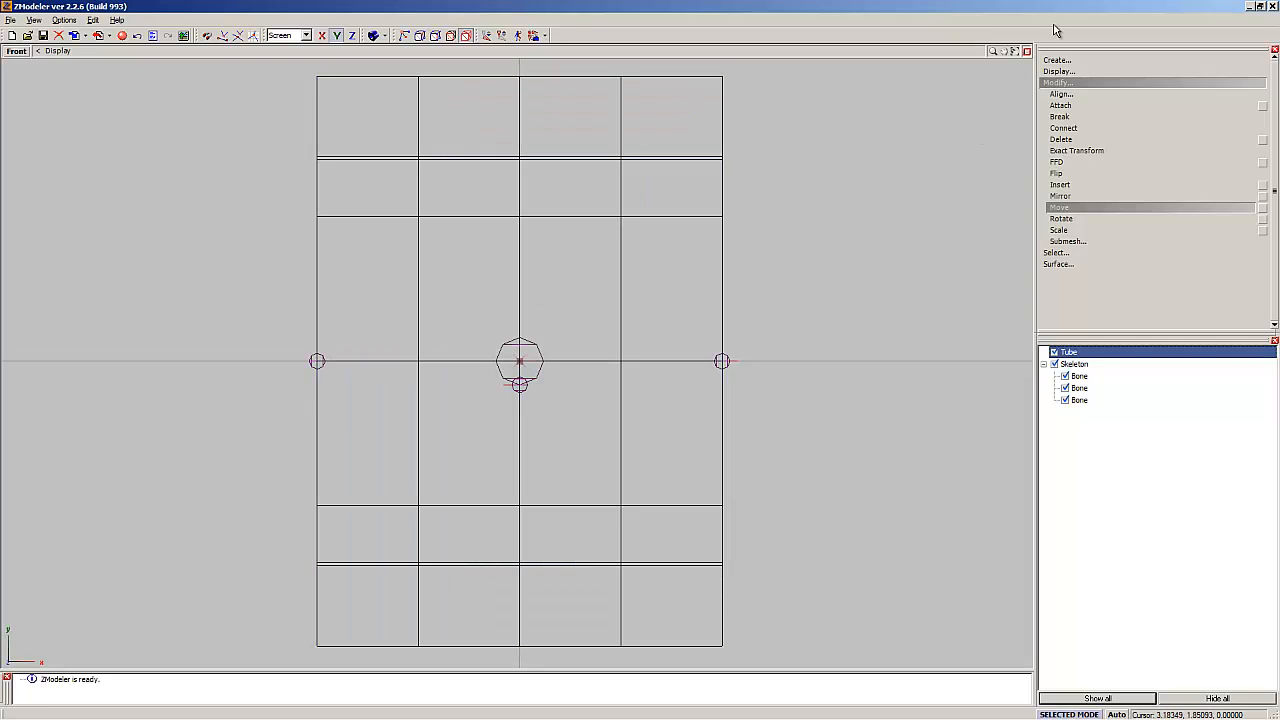
left_click(1026, 51)
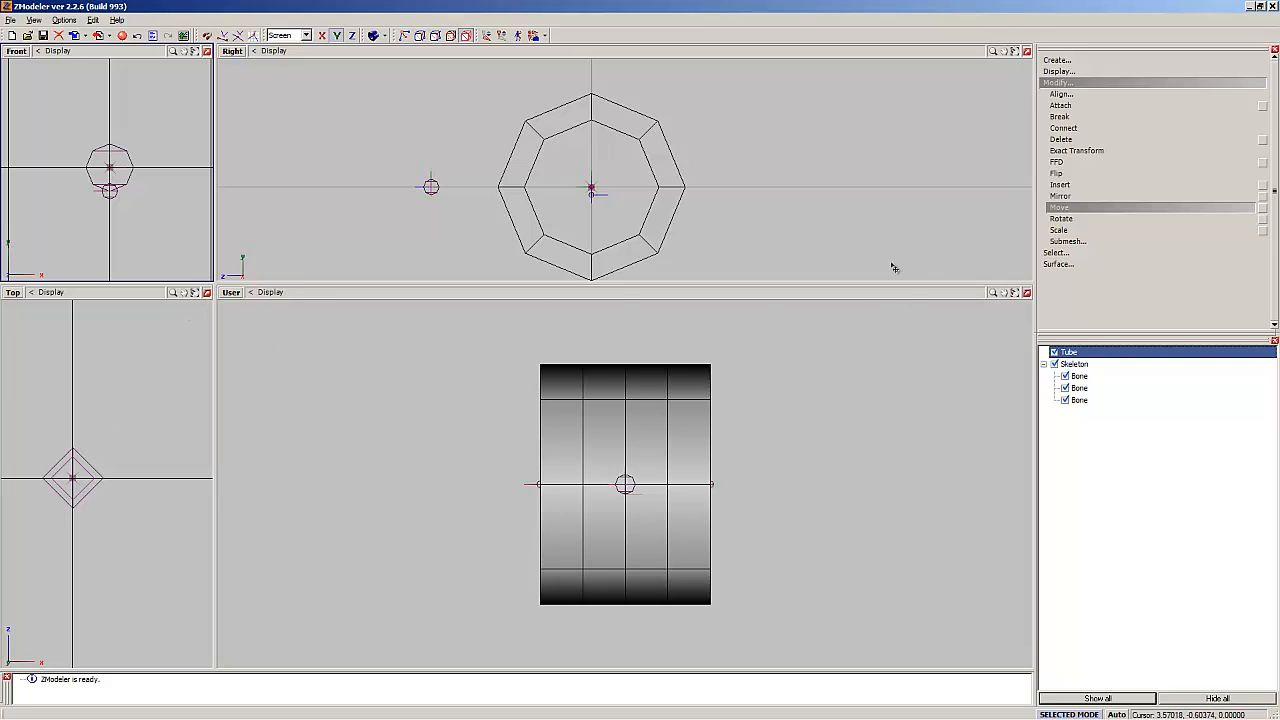
left_click(1054, 352)
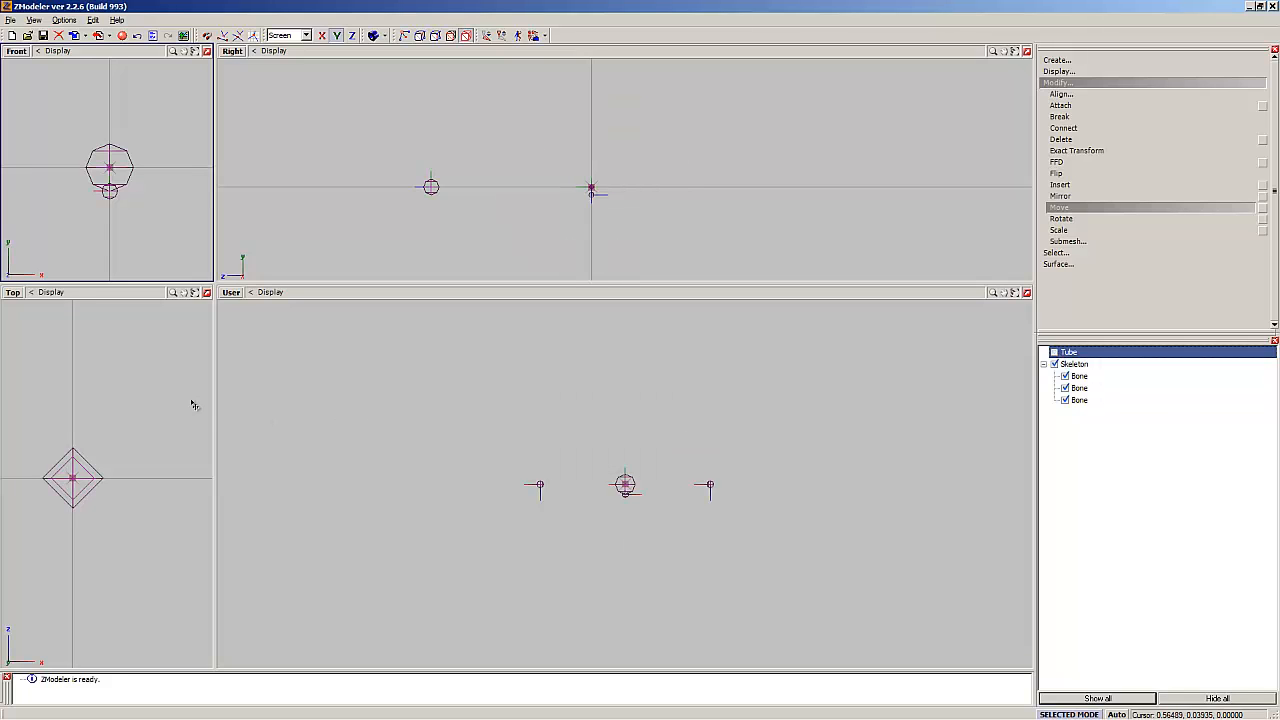
Step: Frame the skeleton base and its three bones in the small Top view and check their alignment with the world axes
scroll(131, 403, "down", 6)
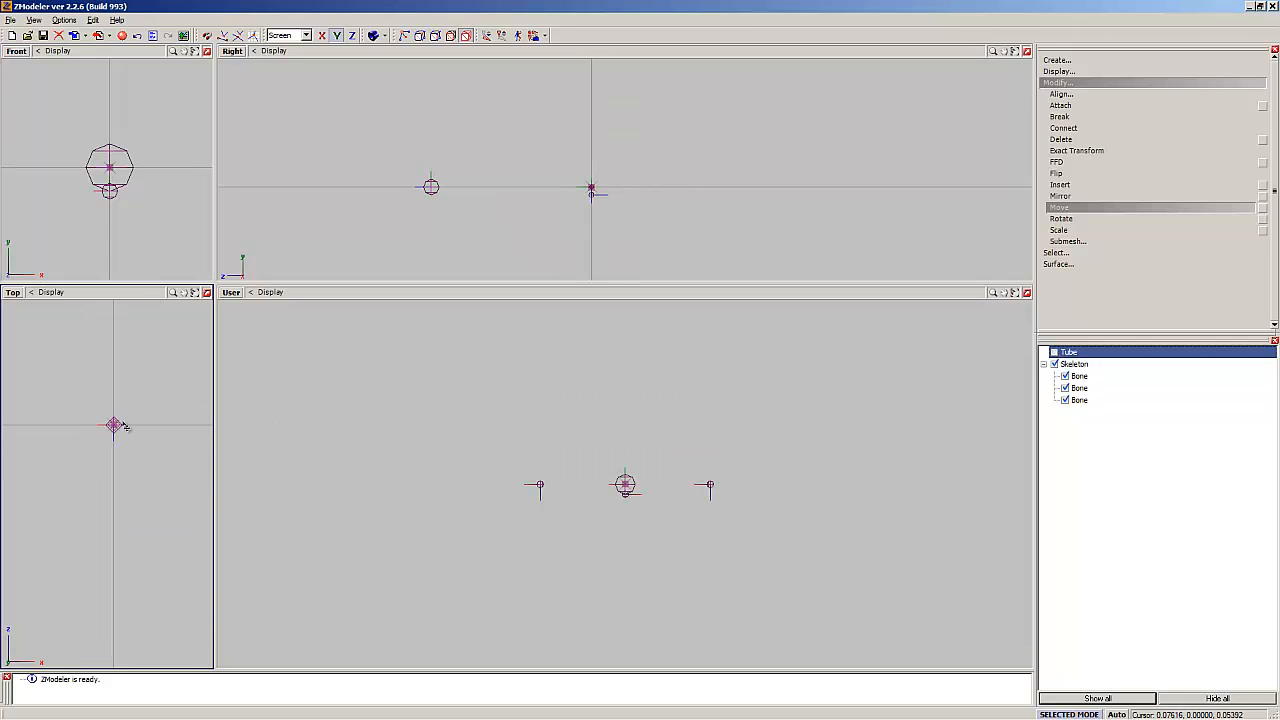
scroll(122, 426, "up", 5)
scroll(117, 420, "down", 2)
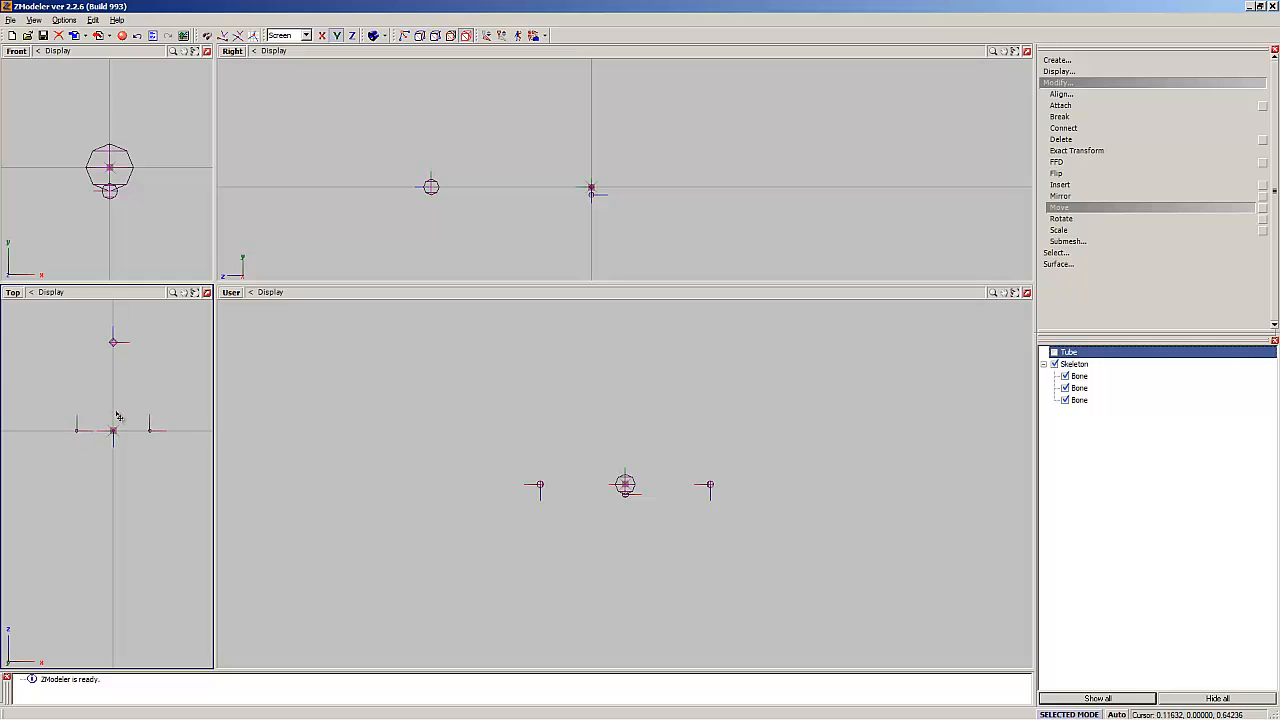
scroll(125, 403, "up", 1)
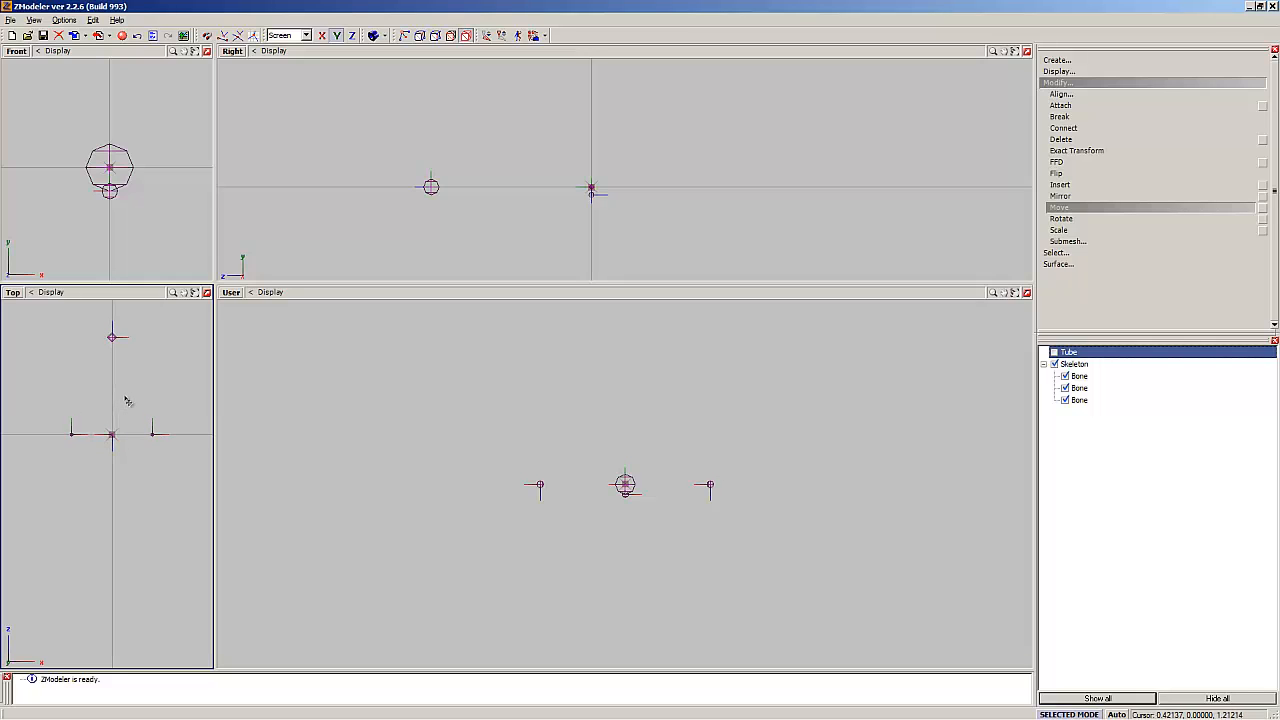
scroll(126, 399, "down", 2)
scroll(126, 399, "up", 2)
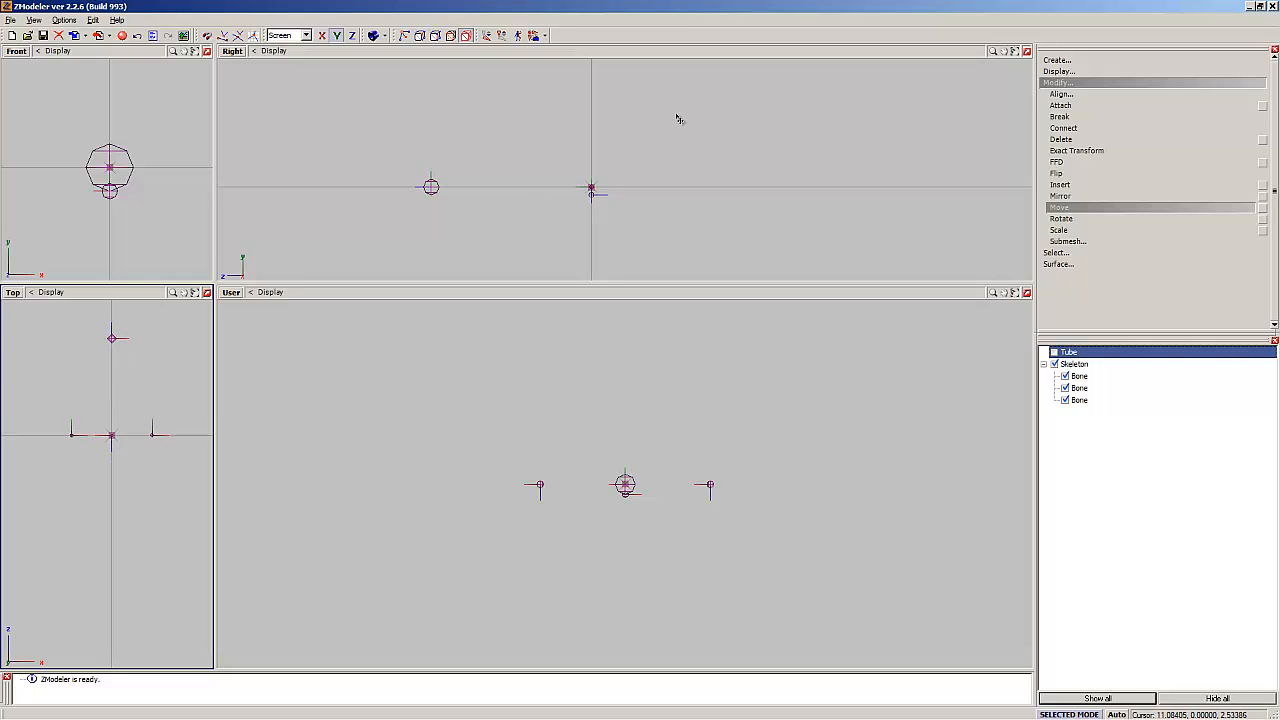
Step: Move the middle bone up along Y in the enlarged Right view onto the origin, level with the two side bones
left_click(1027, 51)
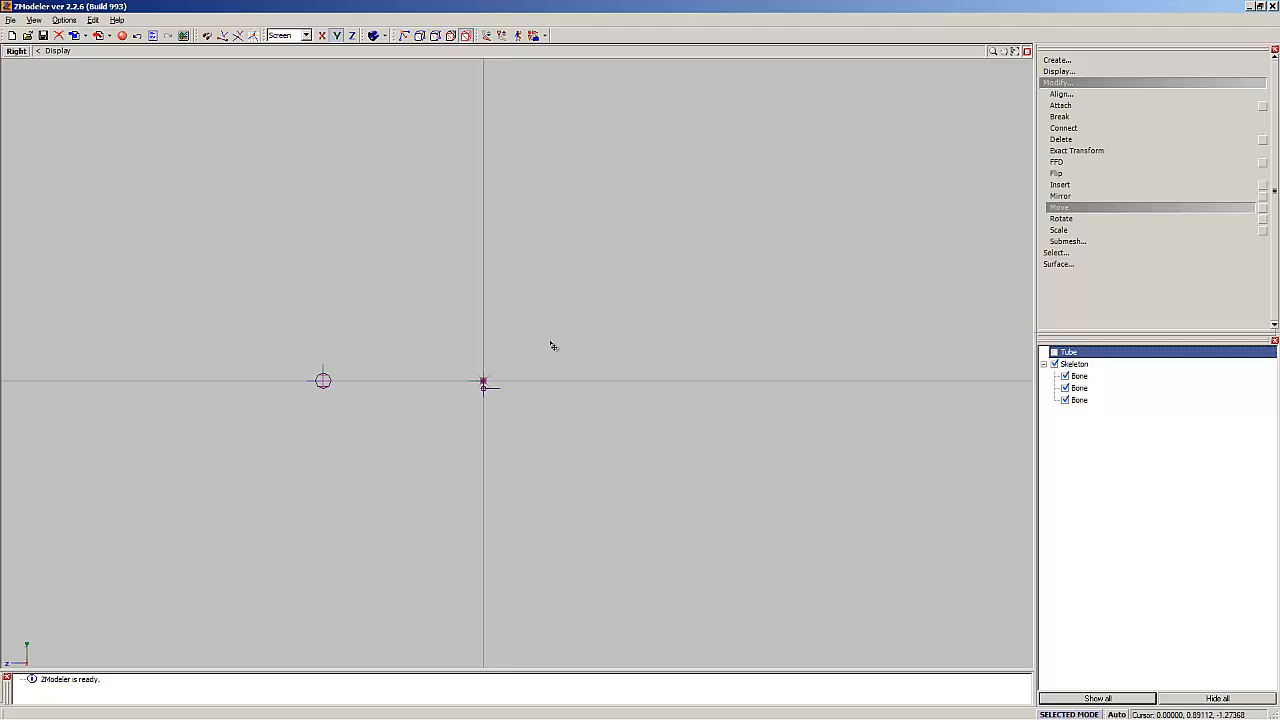
scroll(503, 405, "up", 8)
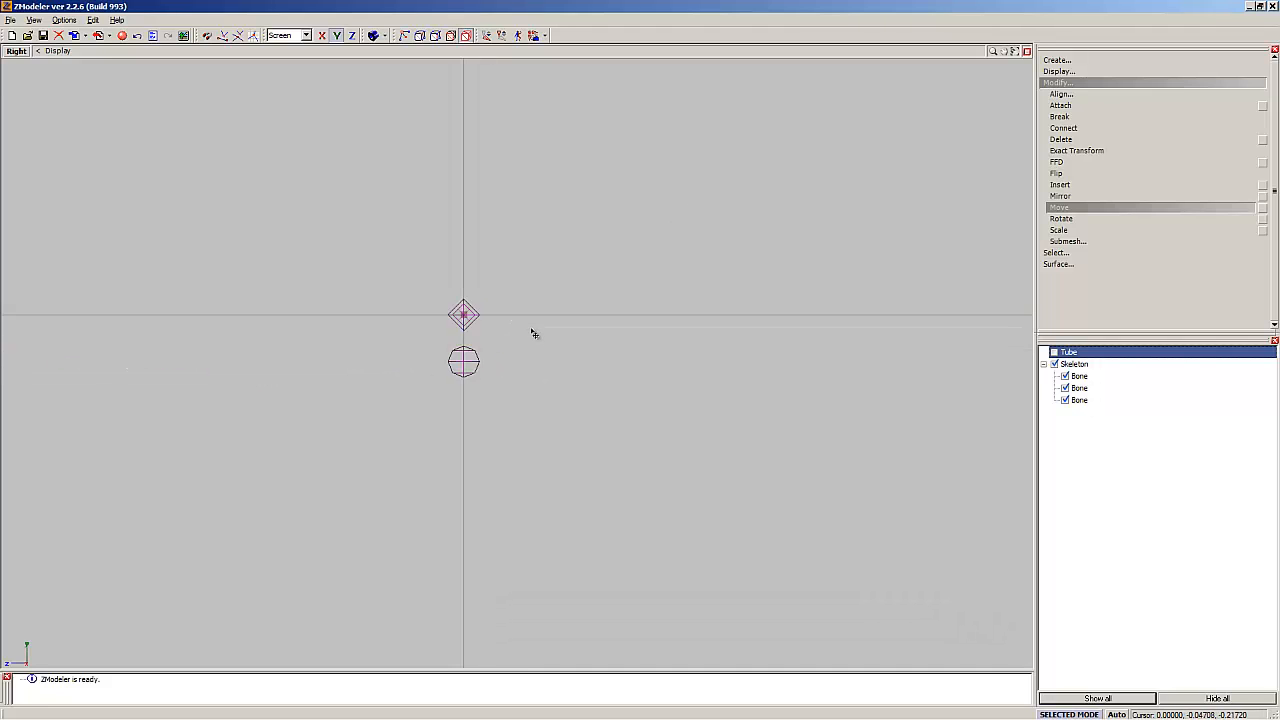
scroll(532, 333, "up", 4)
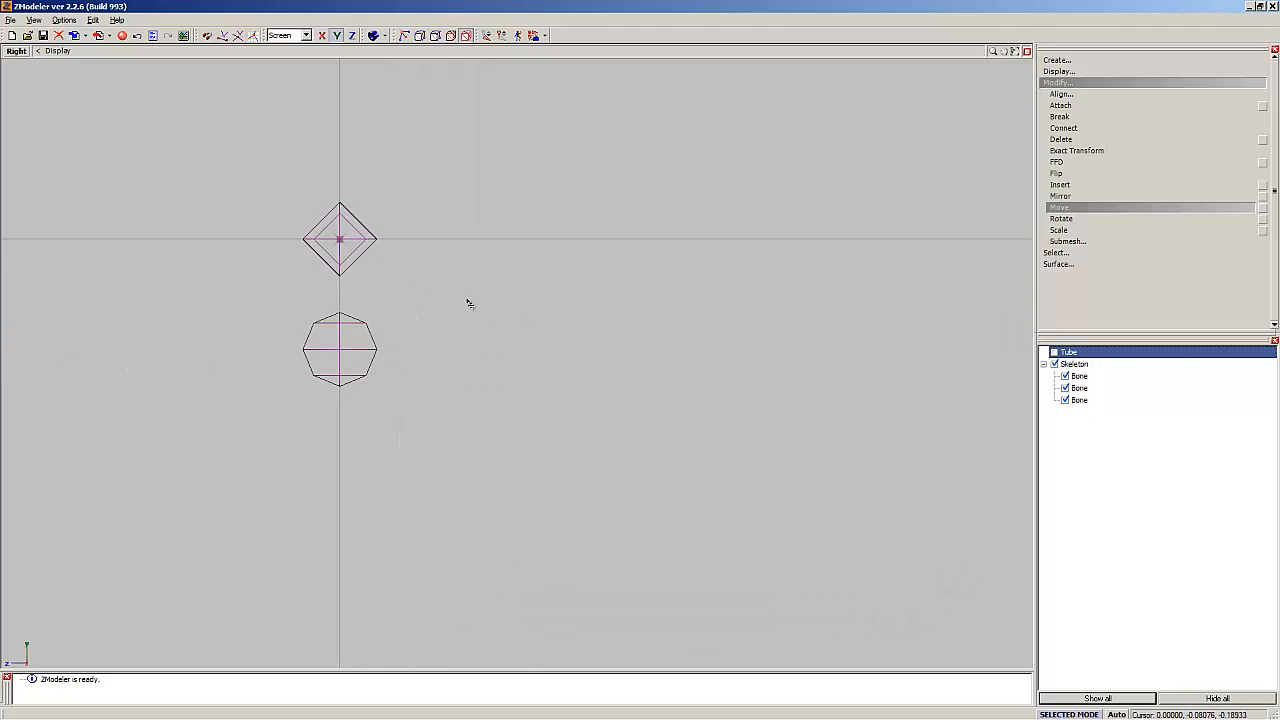
scroll(380, 320, "up", 4)
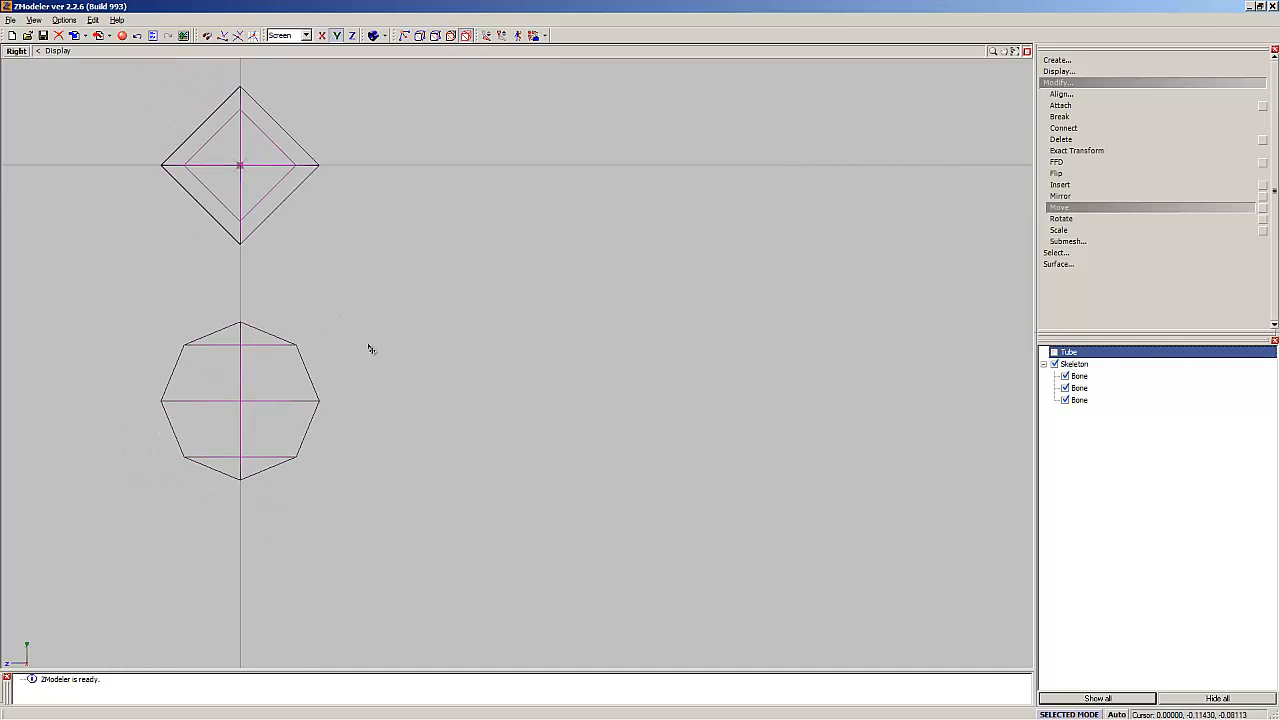
scroll(369, 348, "down", 1)
left_click(320, 398)
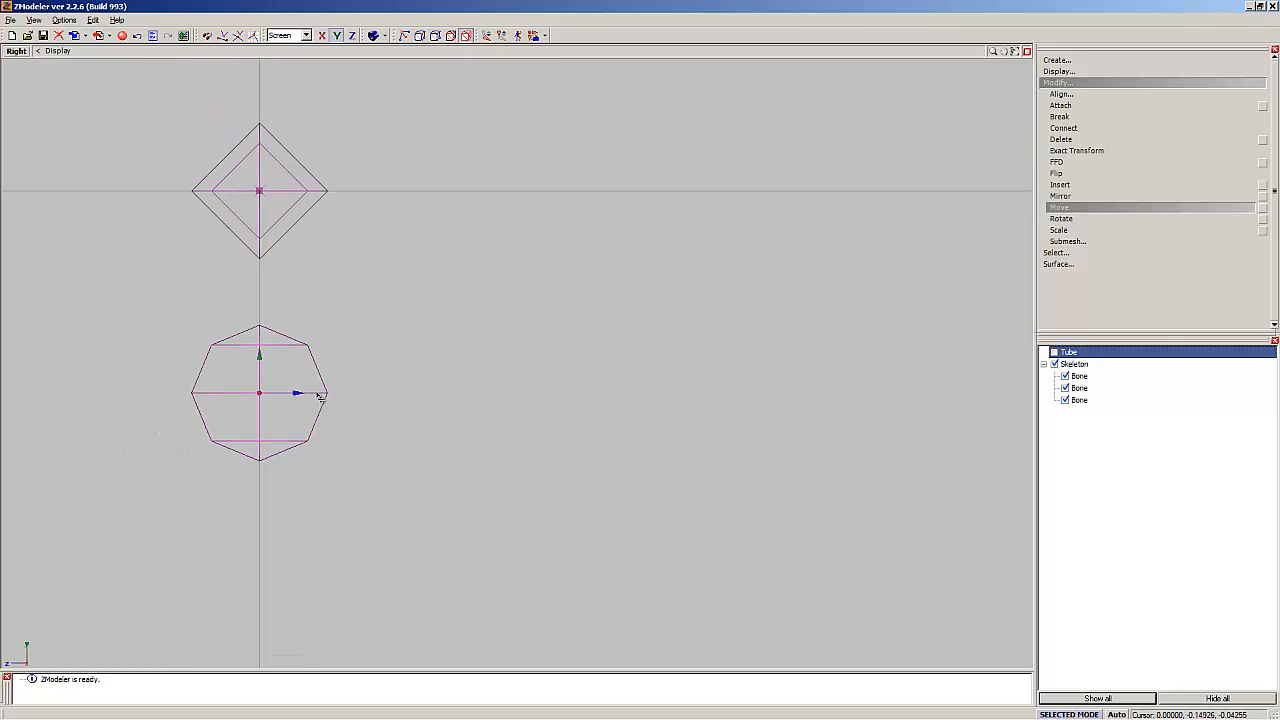
left_click_drag(319, 396, 369, 192)
left_click_drag(368, 191, 370, 196)
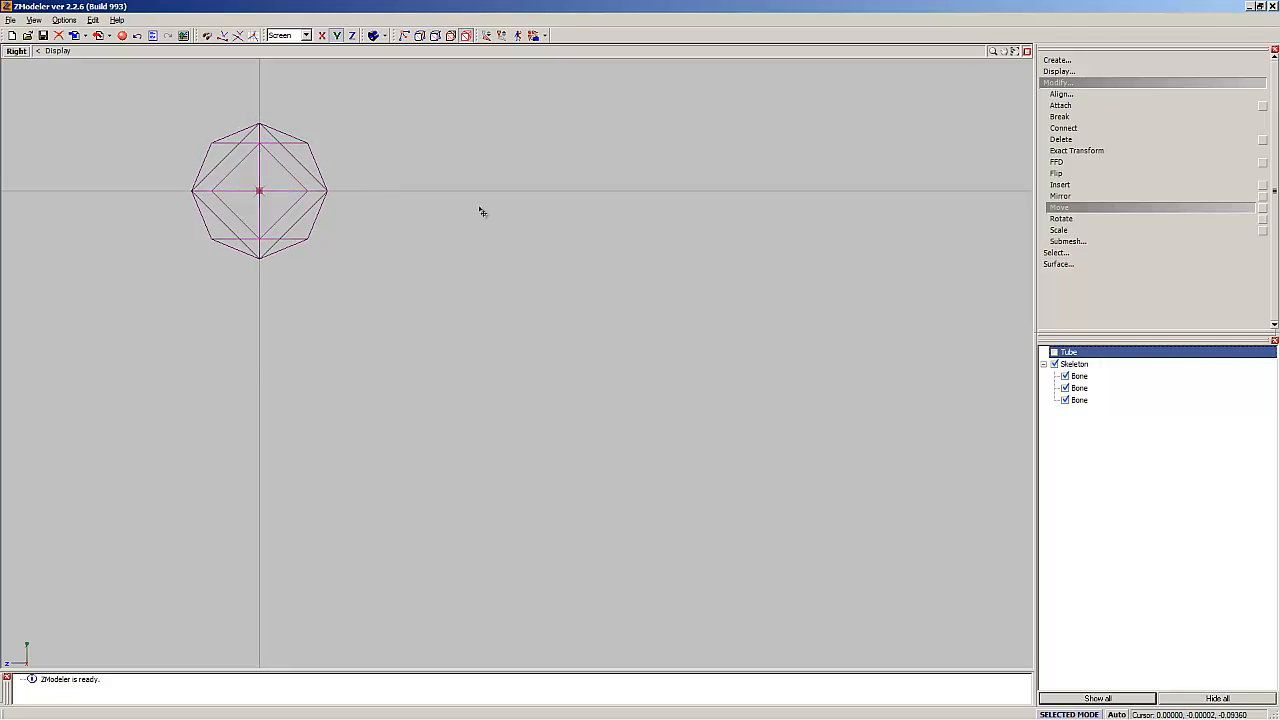
scroll(690, 355, "down", 5)
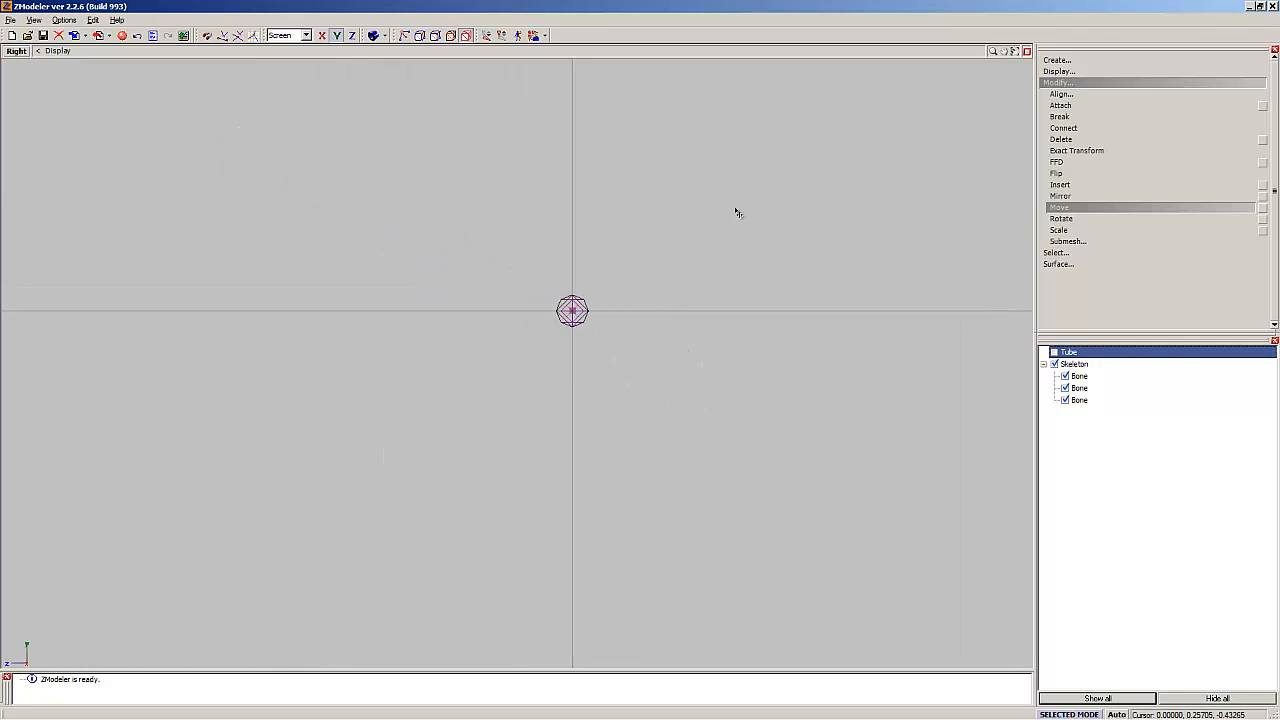
Step: Return to the four-view layout and show the tube again, turning the User view so the bones are seen inside it
left_click(1025, 51)
scroll(514, 229, "down", 5)
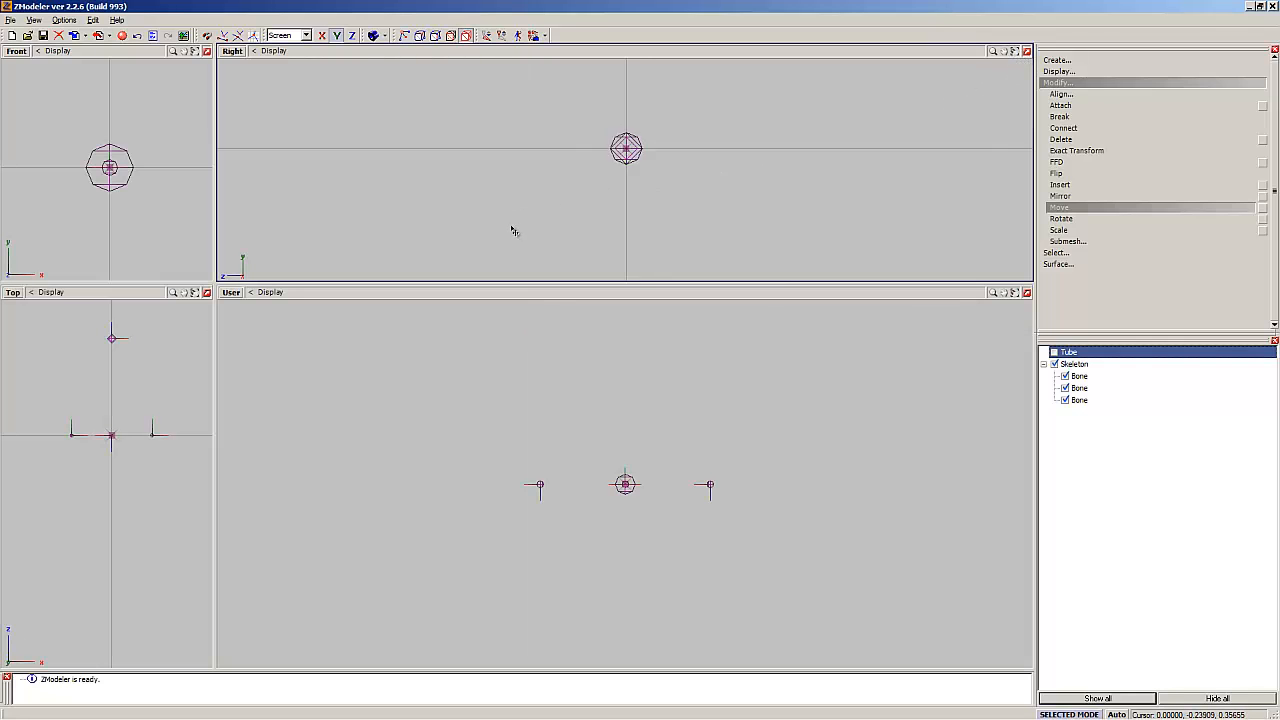
scroll(462, 176, "up", 5)
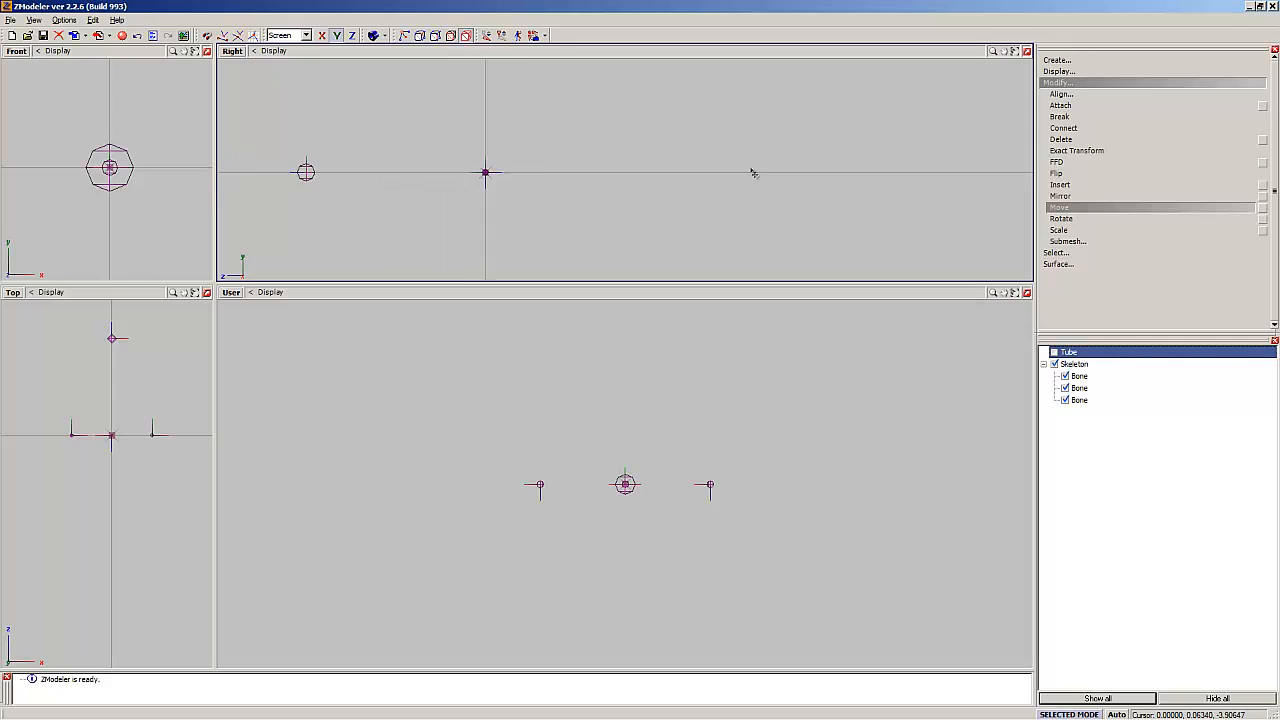
scroll(733, 180, "down", 2)
scroll(554, 197, "up", 2)
scroll(566, 204, "up", 1)
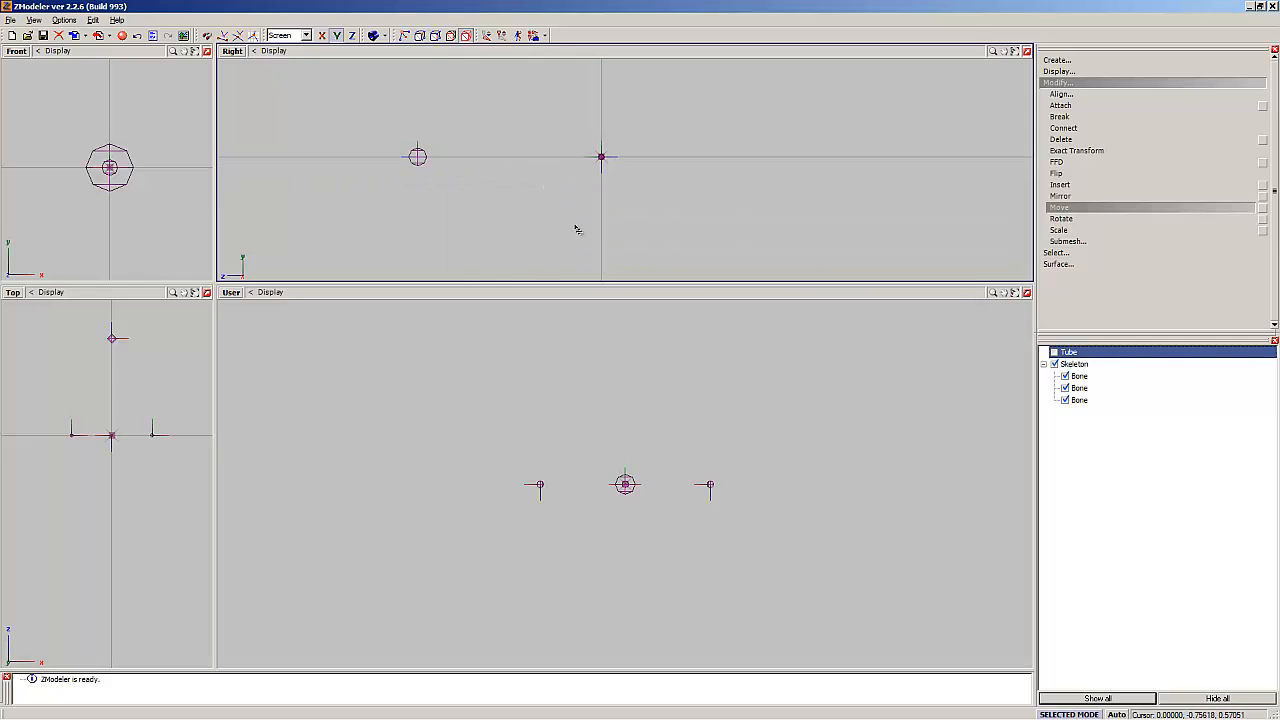
left_click(1055, 352)
left_click(813, 403)
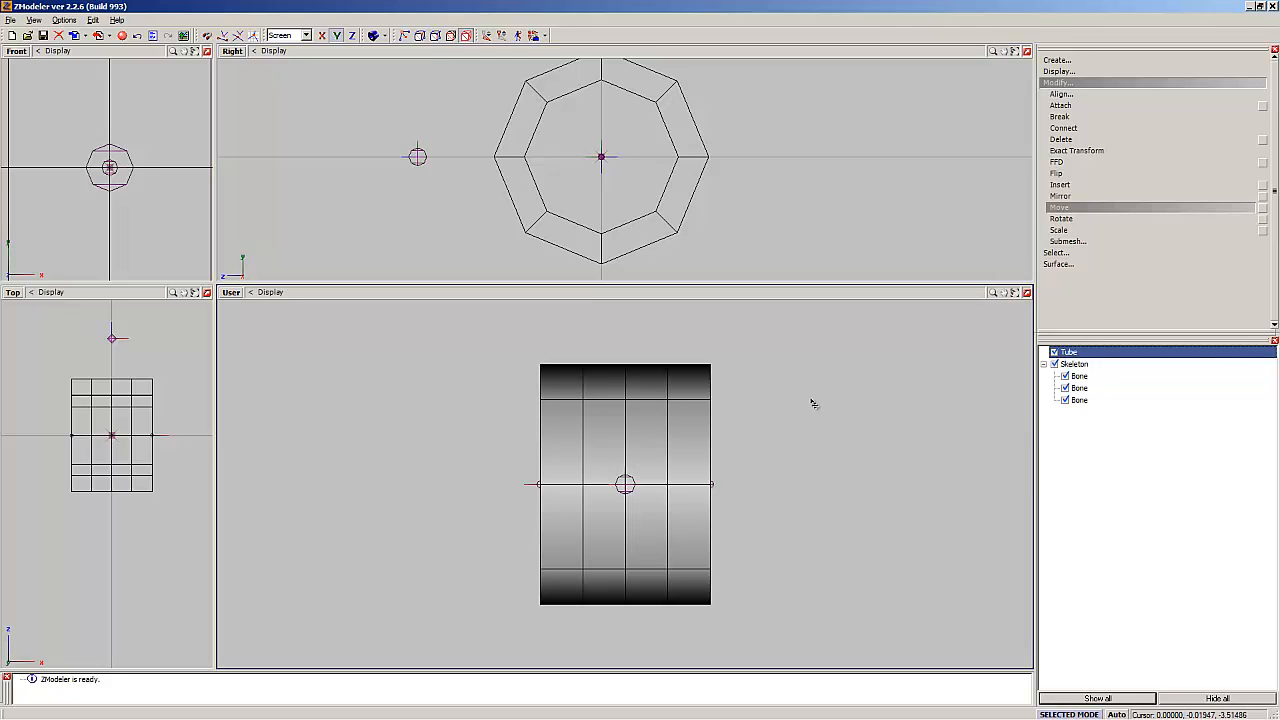
middle_click_drag(807, 406, 743, 408)
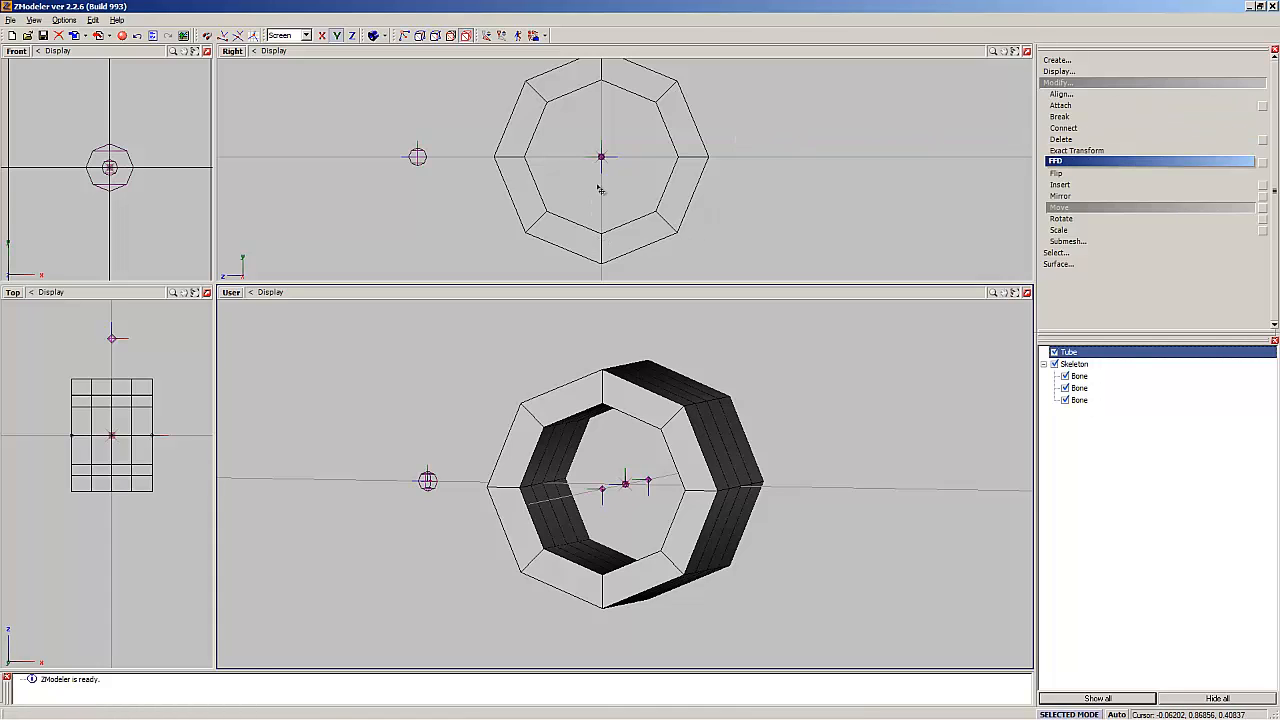
Step: Check in the Right, Front and Top views how the skeleton and its three bones line up with the tube
scroll(594, 209, "down", 3)
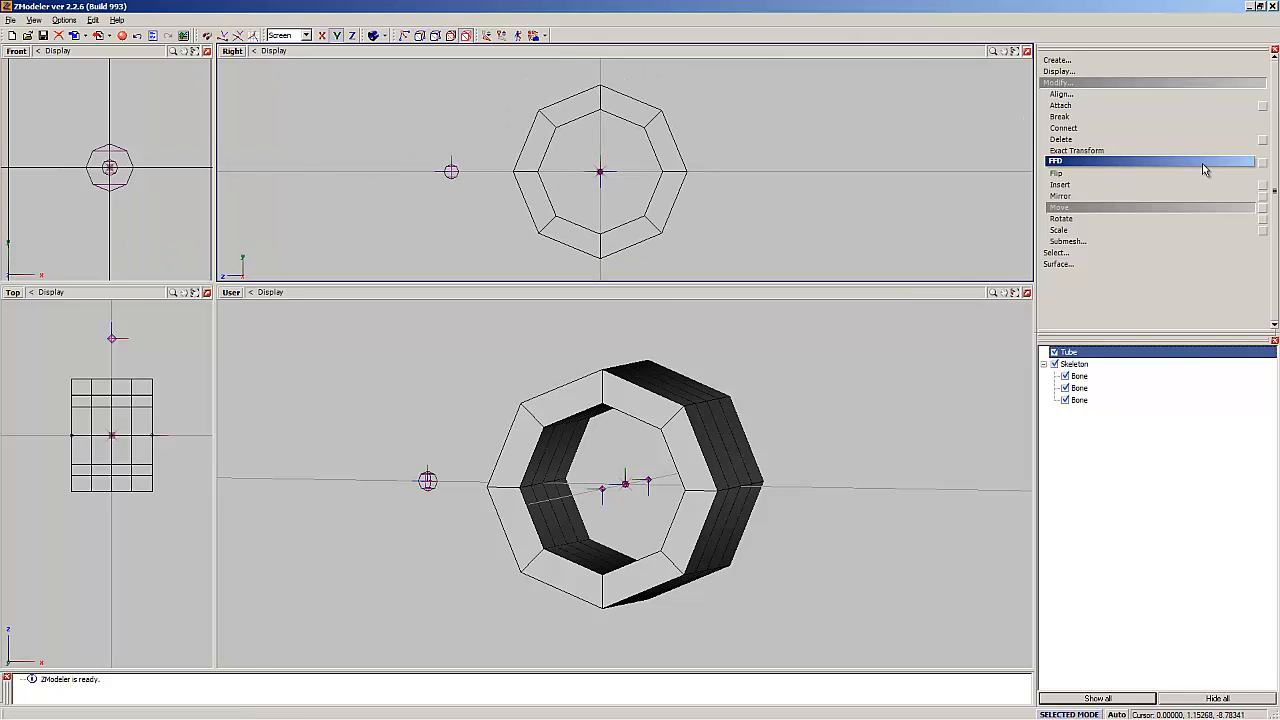
left_click(1170, 84)
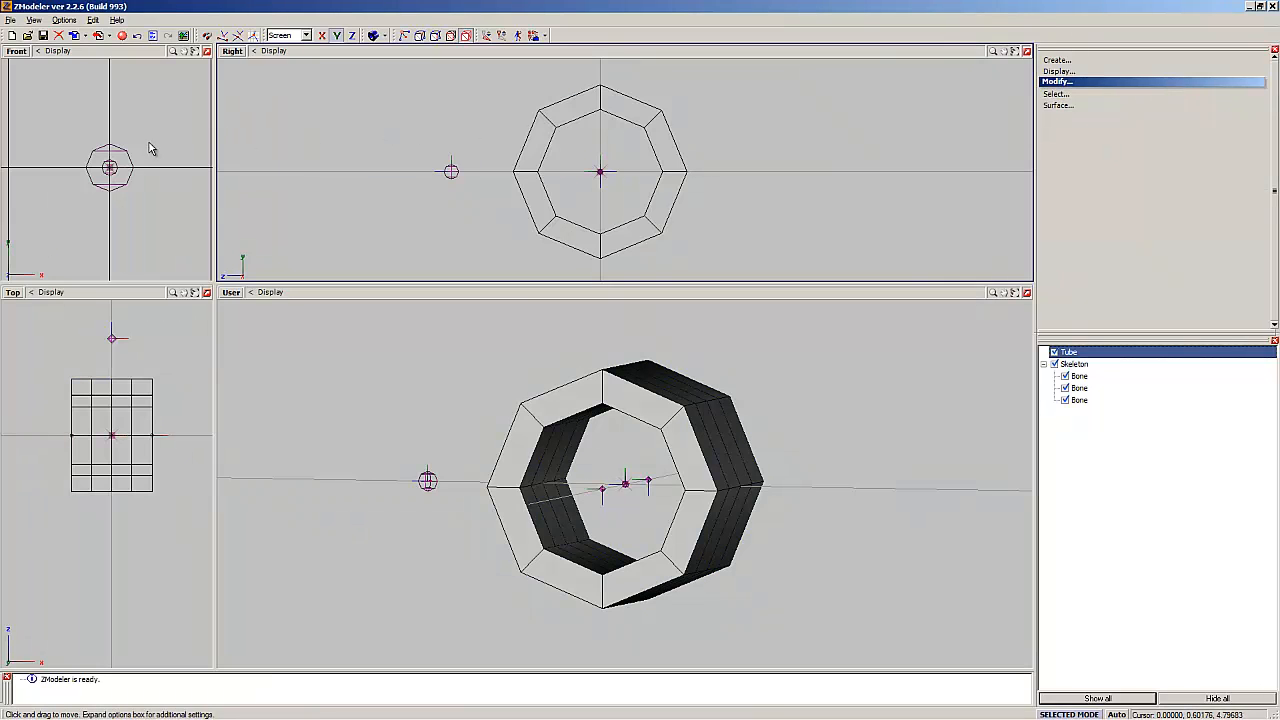
left_click(35, 150)
scroll(46, 150, "down", 3)
scroll(55, 154, "down", 2)
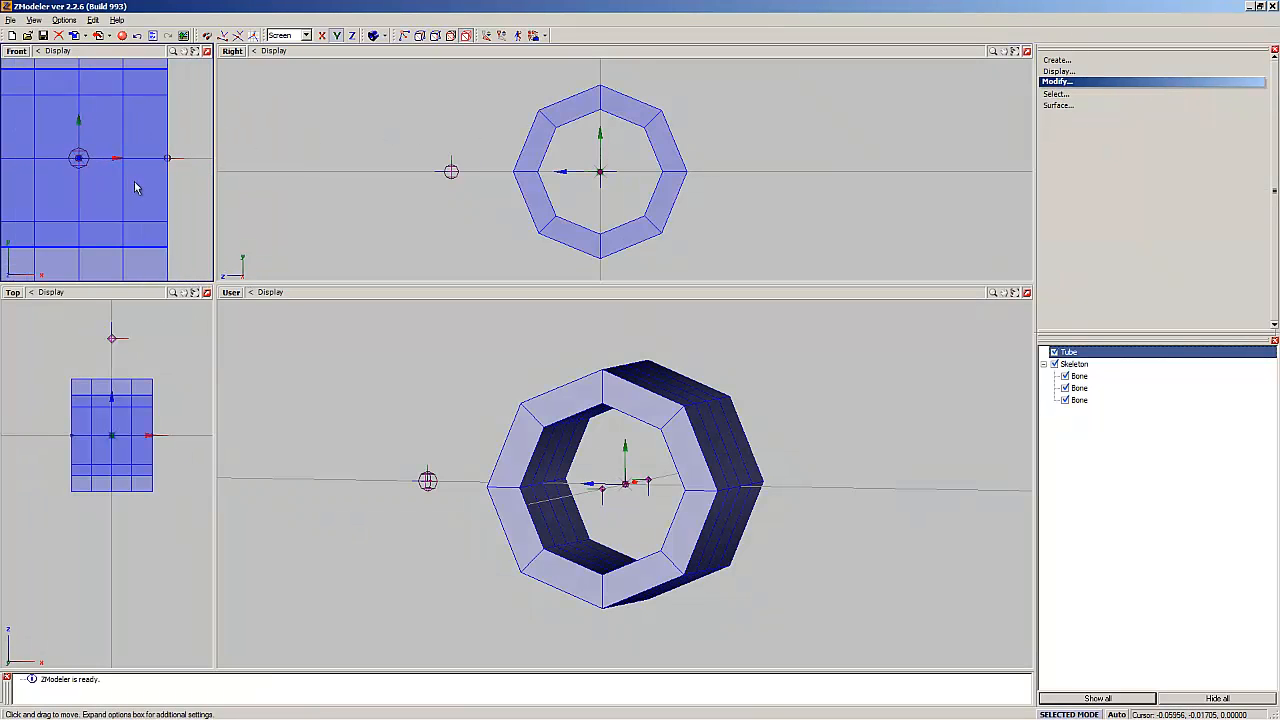
scroll(137, 187, "down", 4)
scroll(109, 149, "up", 2)
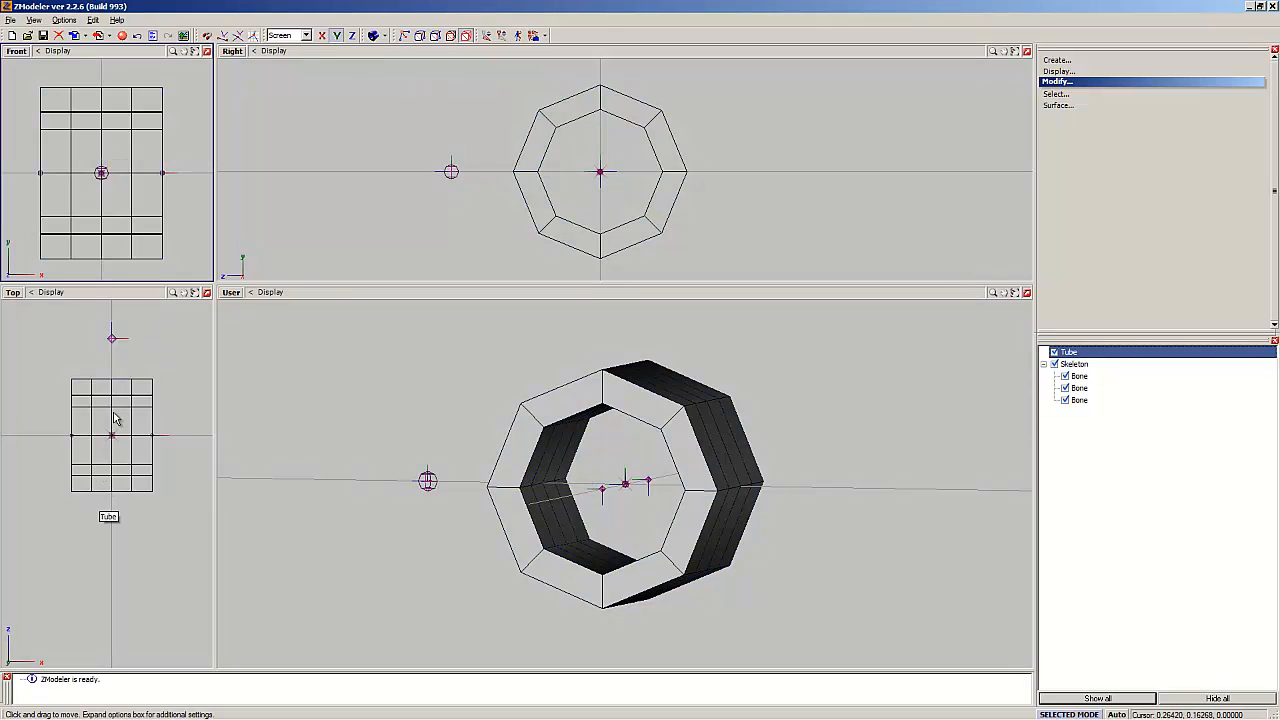
scroll(178, 423, "down", 1)
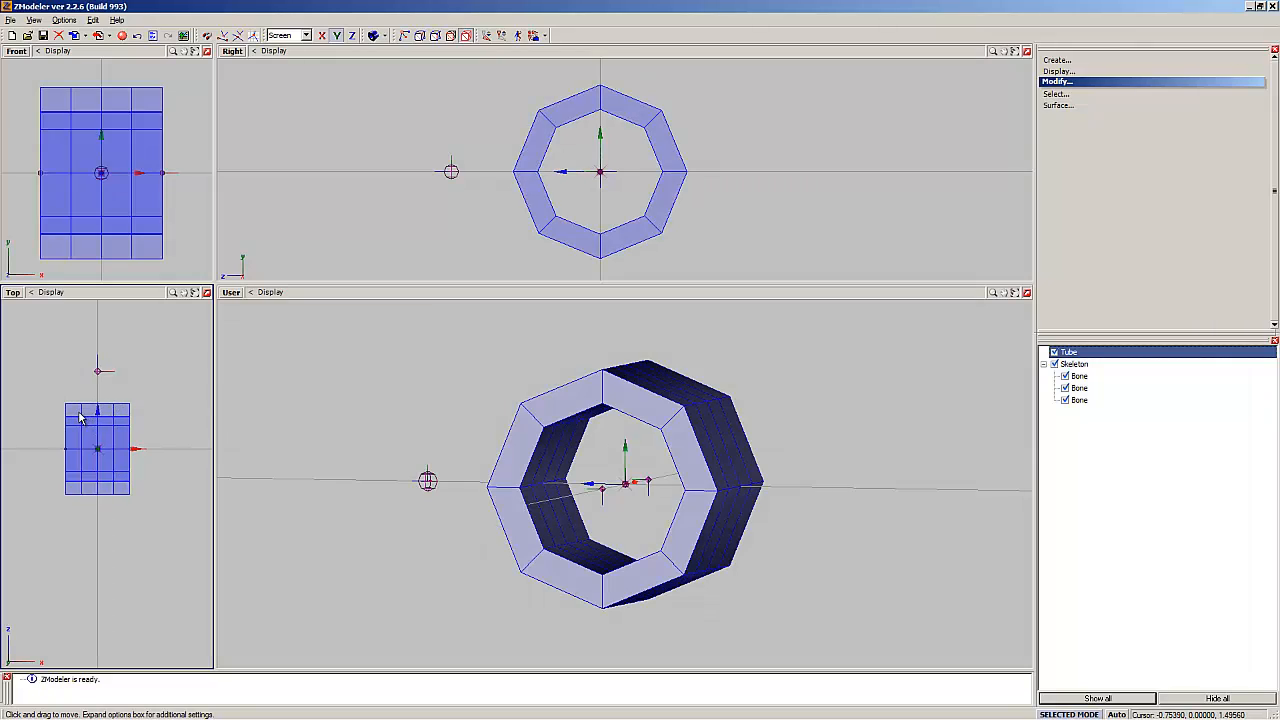
scroll(116, 521, "up", 3)
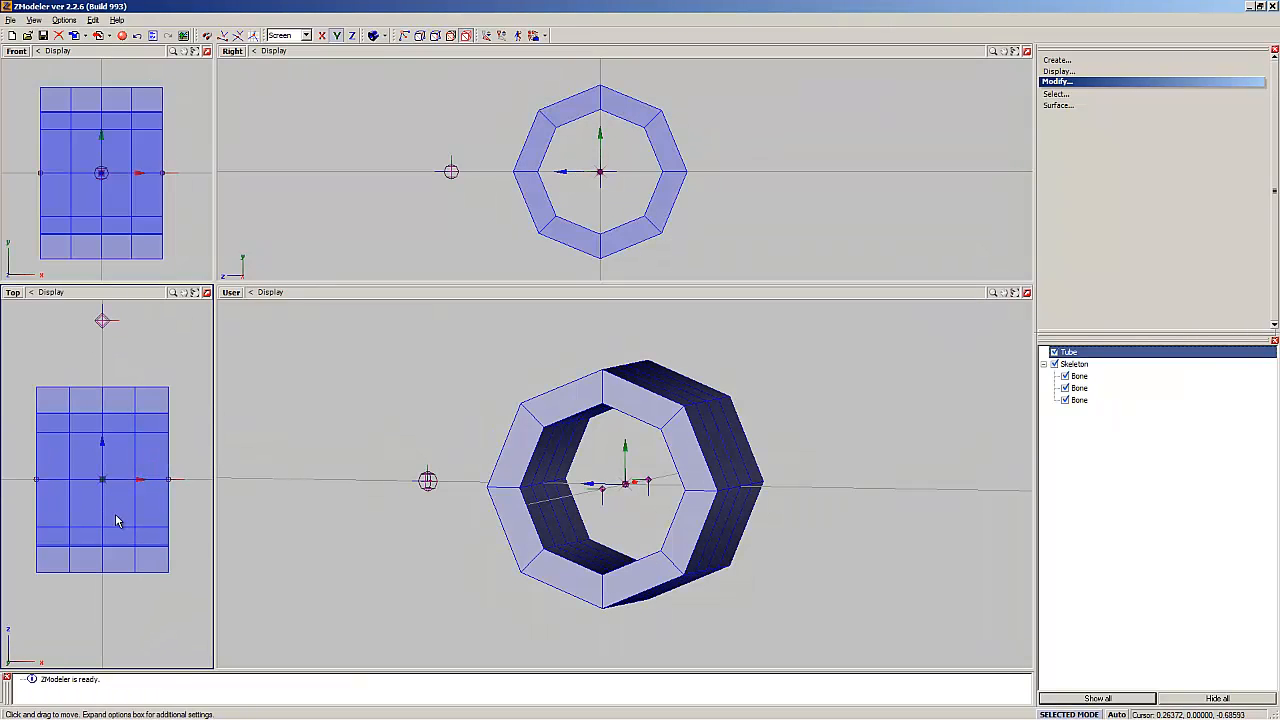
scroll(86, 499, "down", 2)
scroll(114, 412, "up", 1)
scroll(110, 420, "up", 1)
scroll(156, 491, "down", 1)
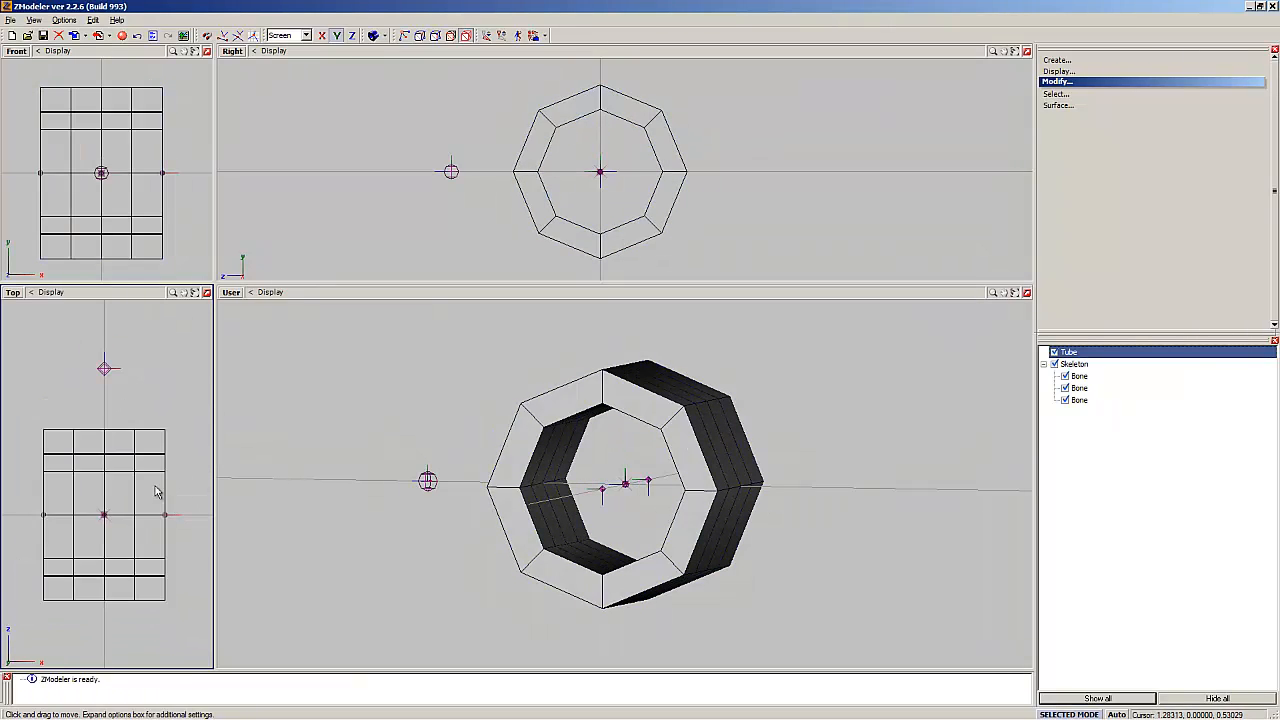
scroll(100, 471, "up", 1)
scroll(100, 471, "up", 1)
scroll(95, 473, "up", 1)
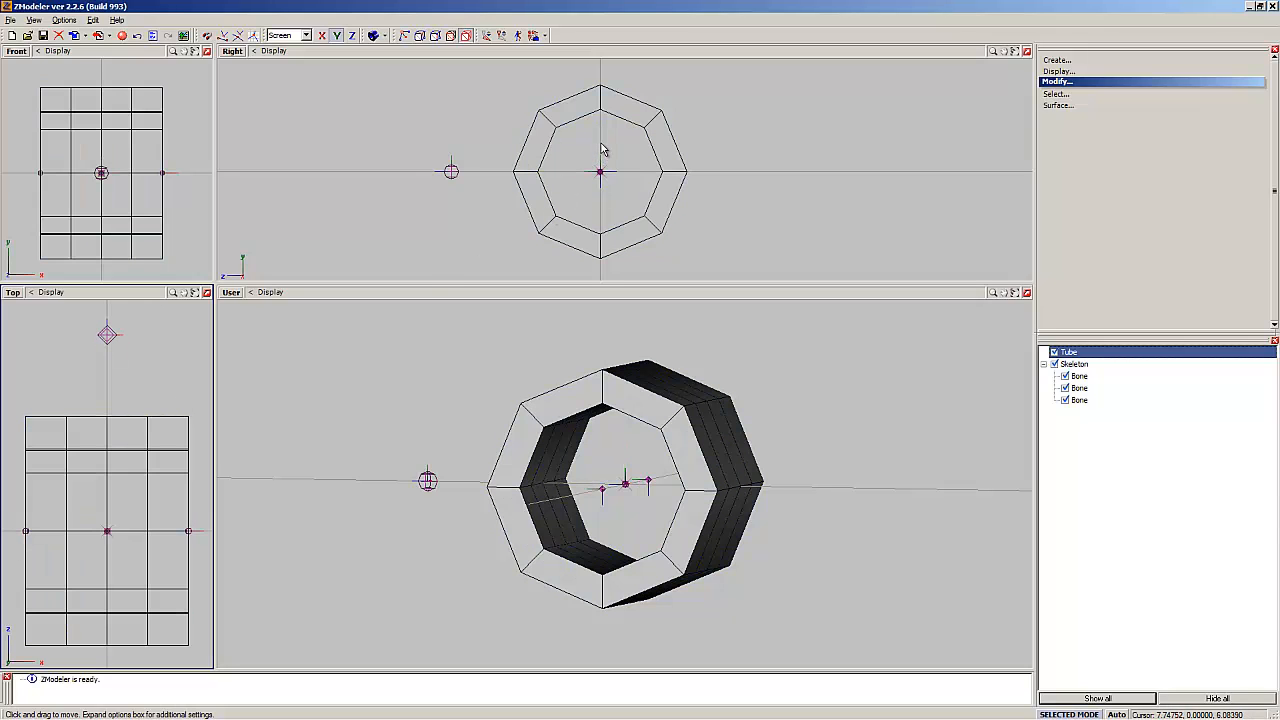
scroll(603, 149, "up", 2)
scroll(577, 153, "down", 1)
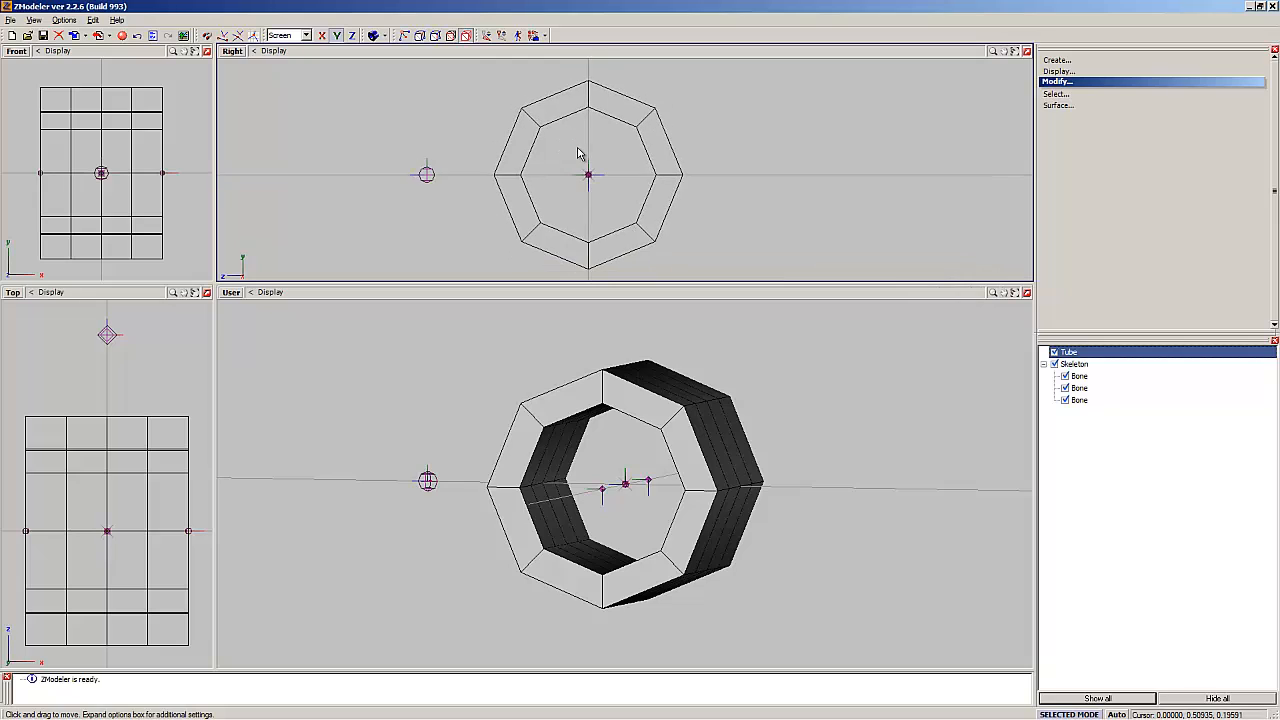
scroll(577, 149, "up", 1)
scroll(578, 149, "down", 1)
scroll(599, 212, "up", 1)
scroll(588, 138, "down", 1)
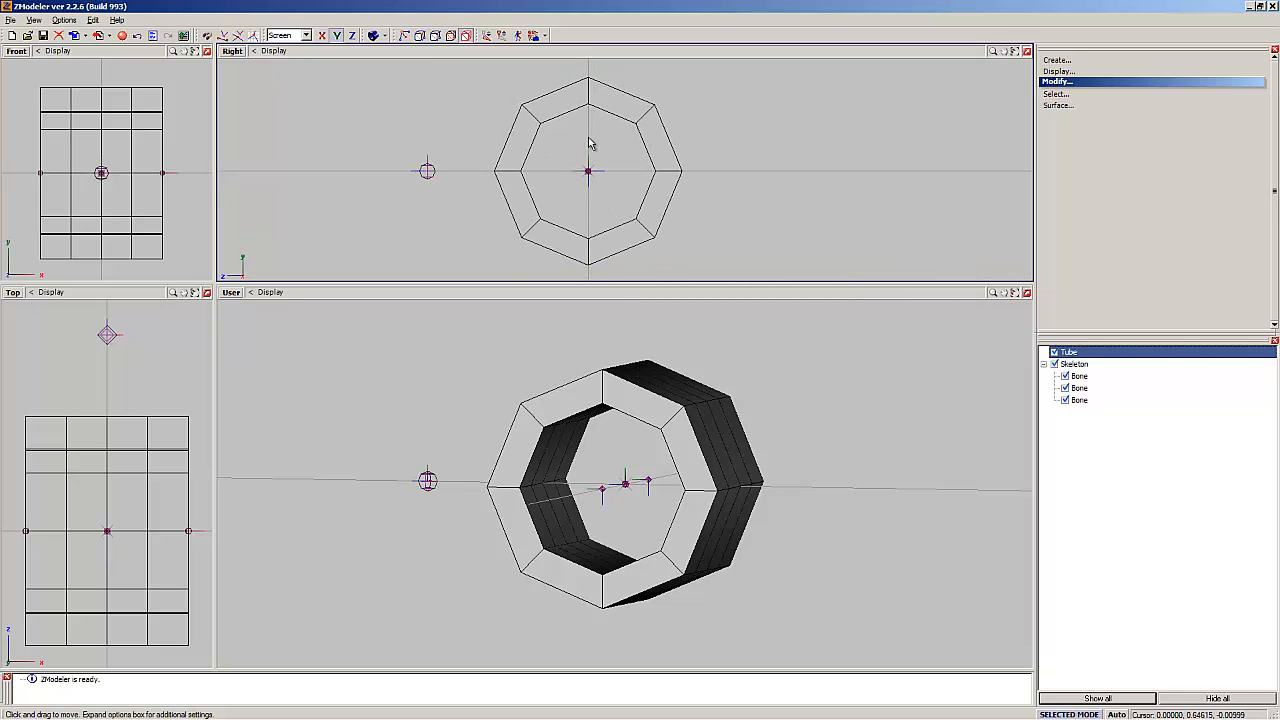
scroll(593, 174, "up", 1)
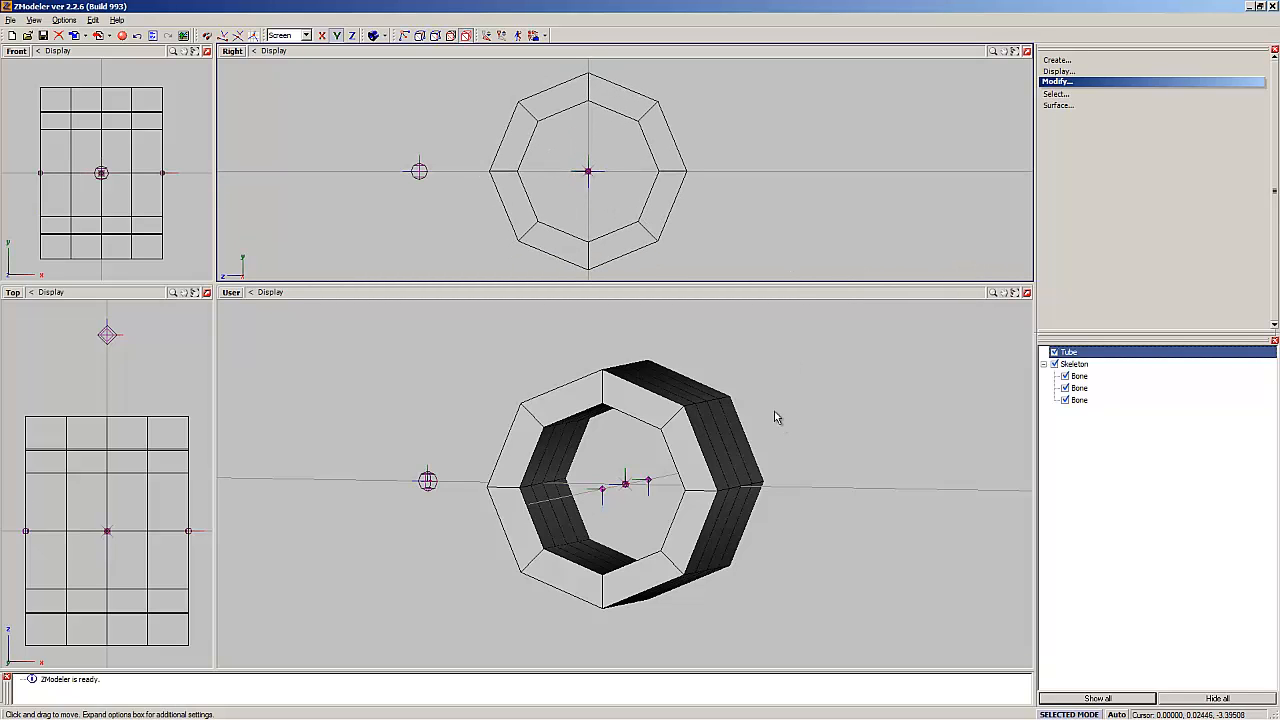
Step: Set Max Bones to 3 in the vertex format of the tube's mesh properties and apply the change
left_click(679, 421)
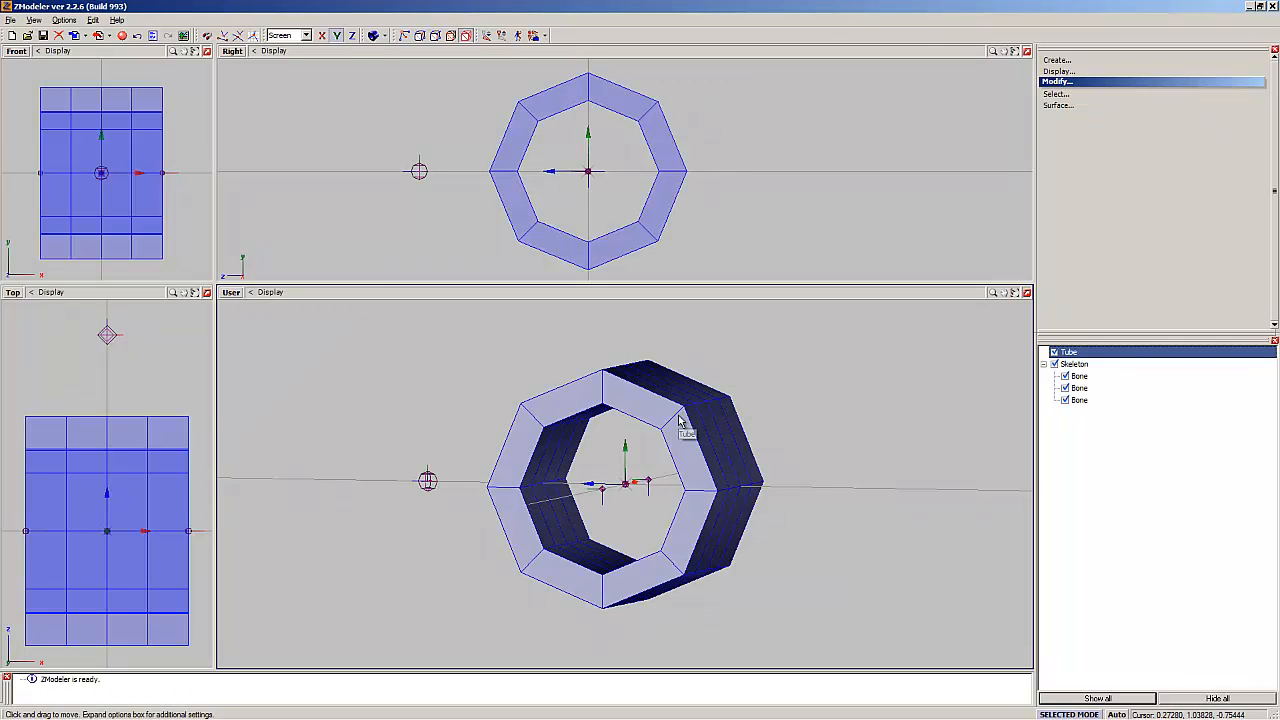
right_click(679, 421)
left_click(710, 454)
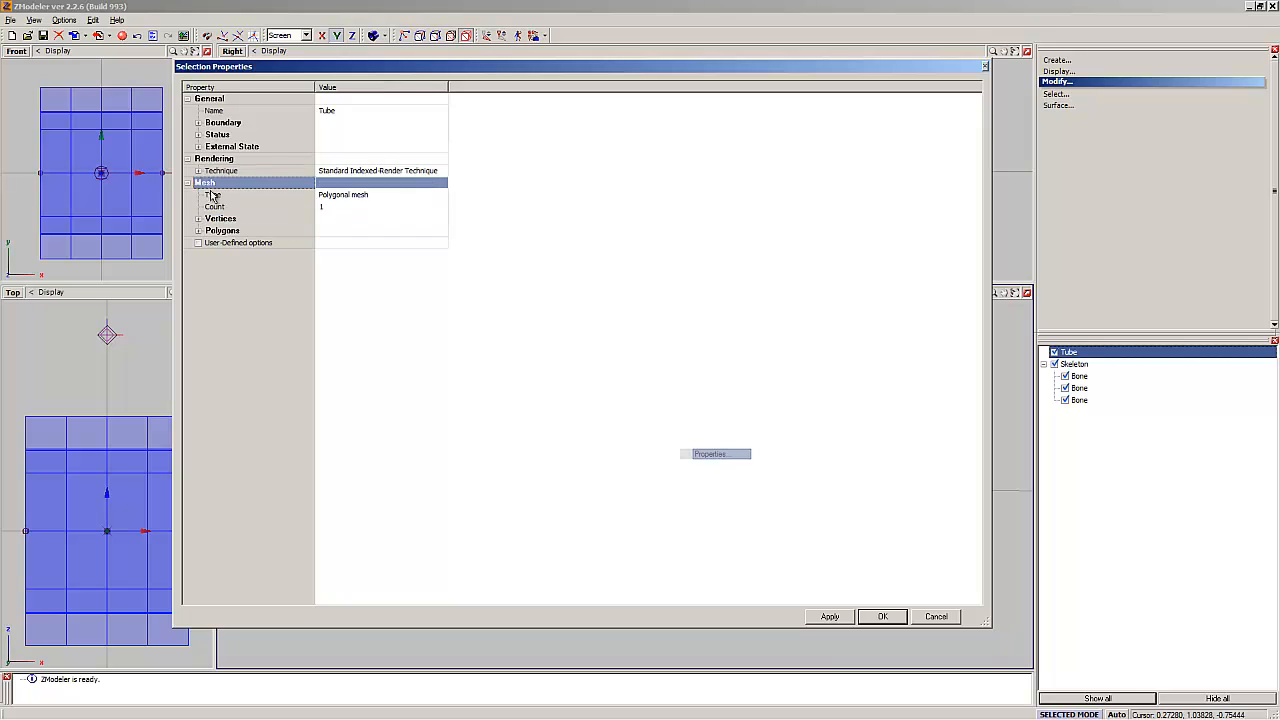
left_click(199, 218)
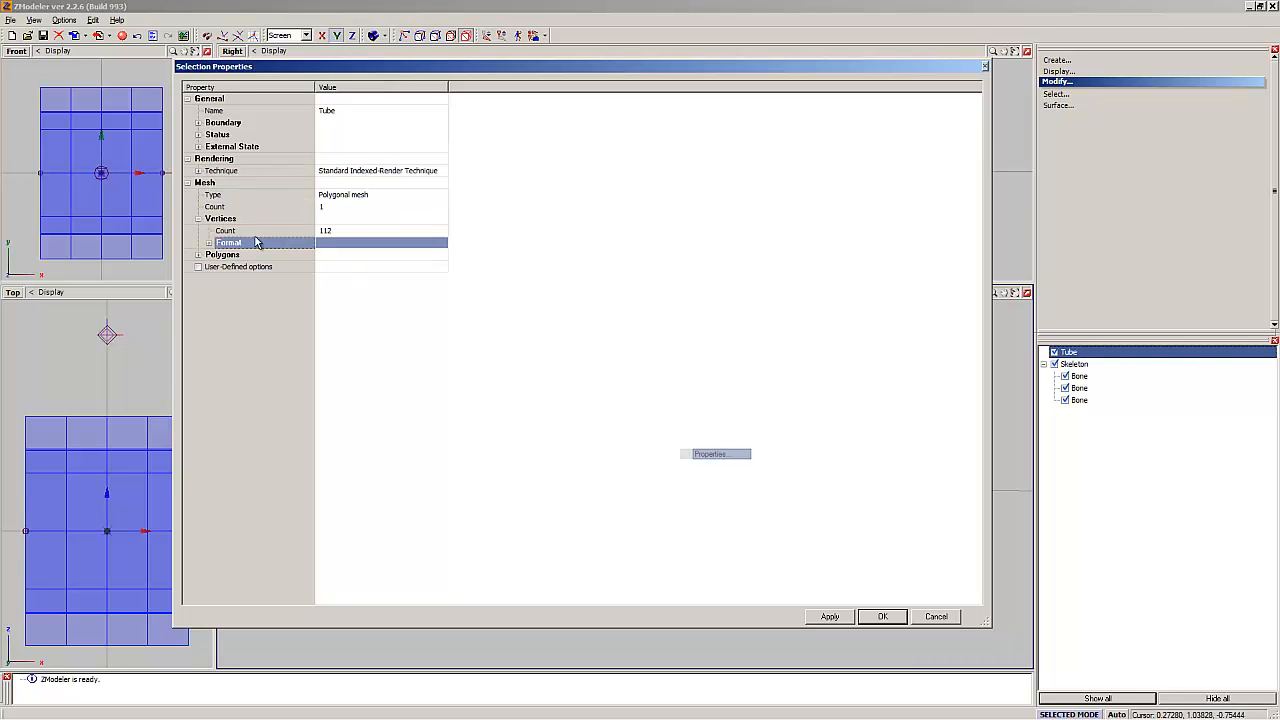
left_click(209, 243)
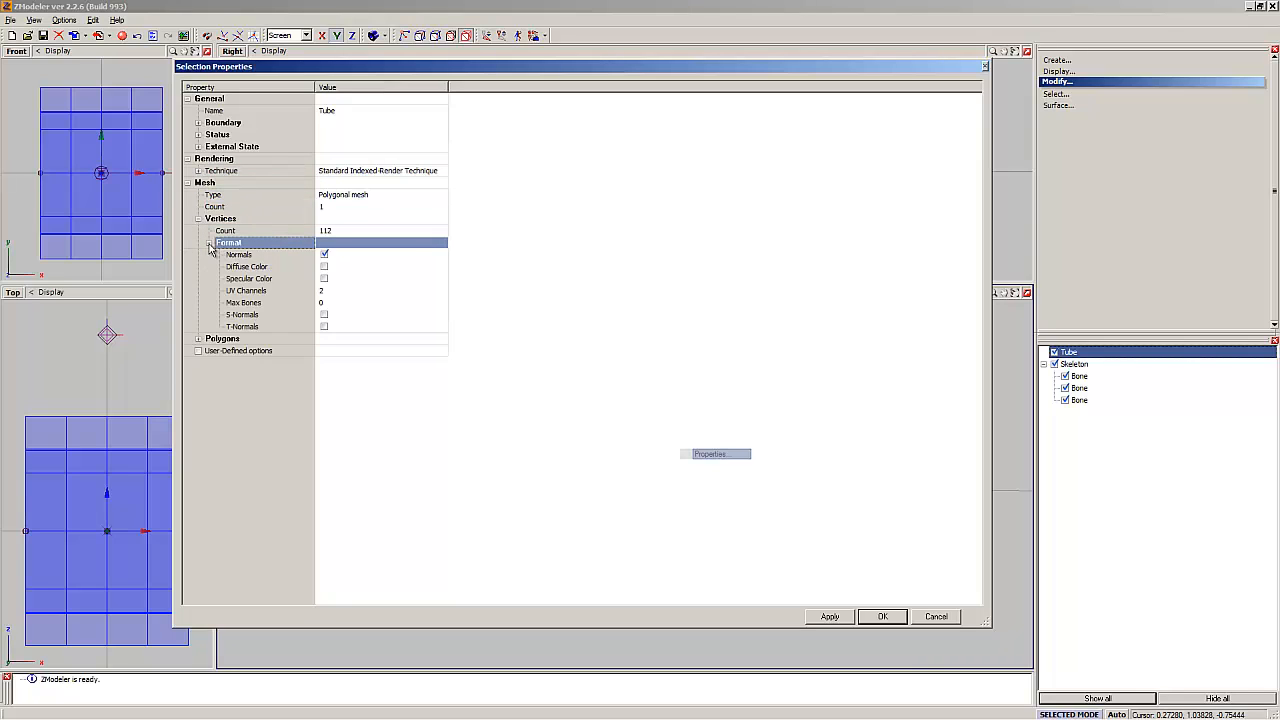
left_click(383, 303)
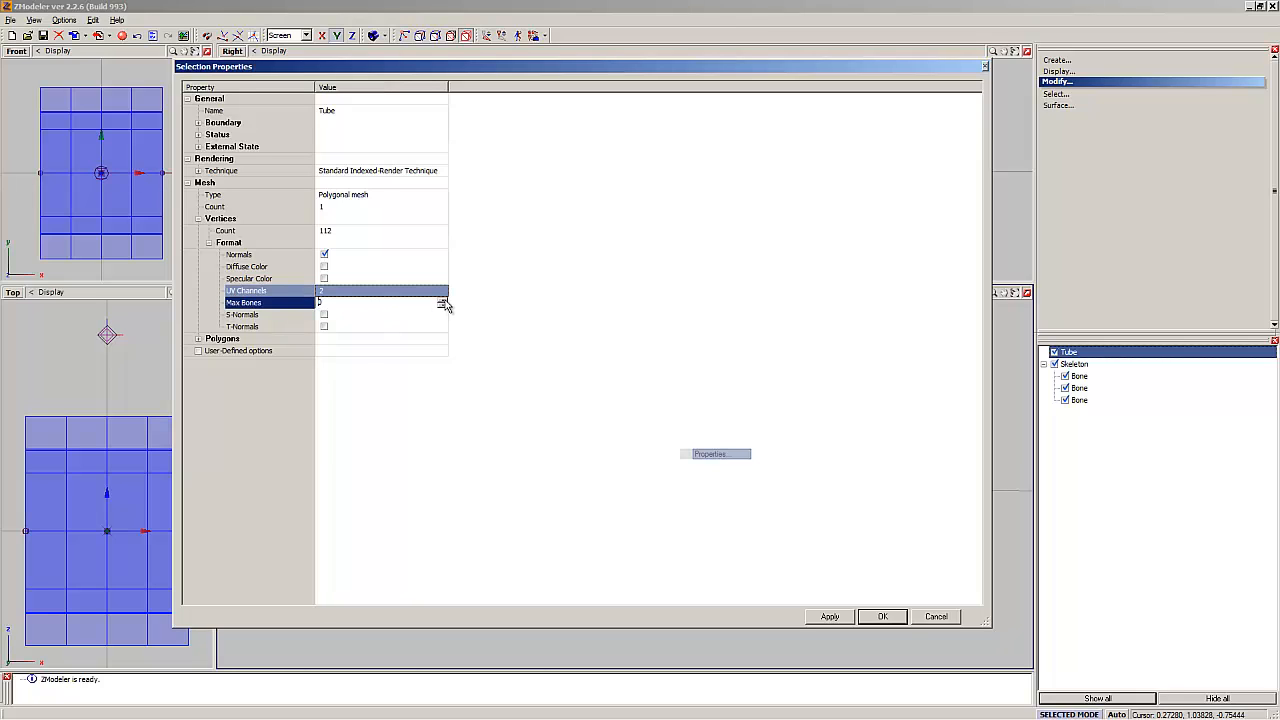
left_click(442, 300)
left_click(829, 616)
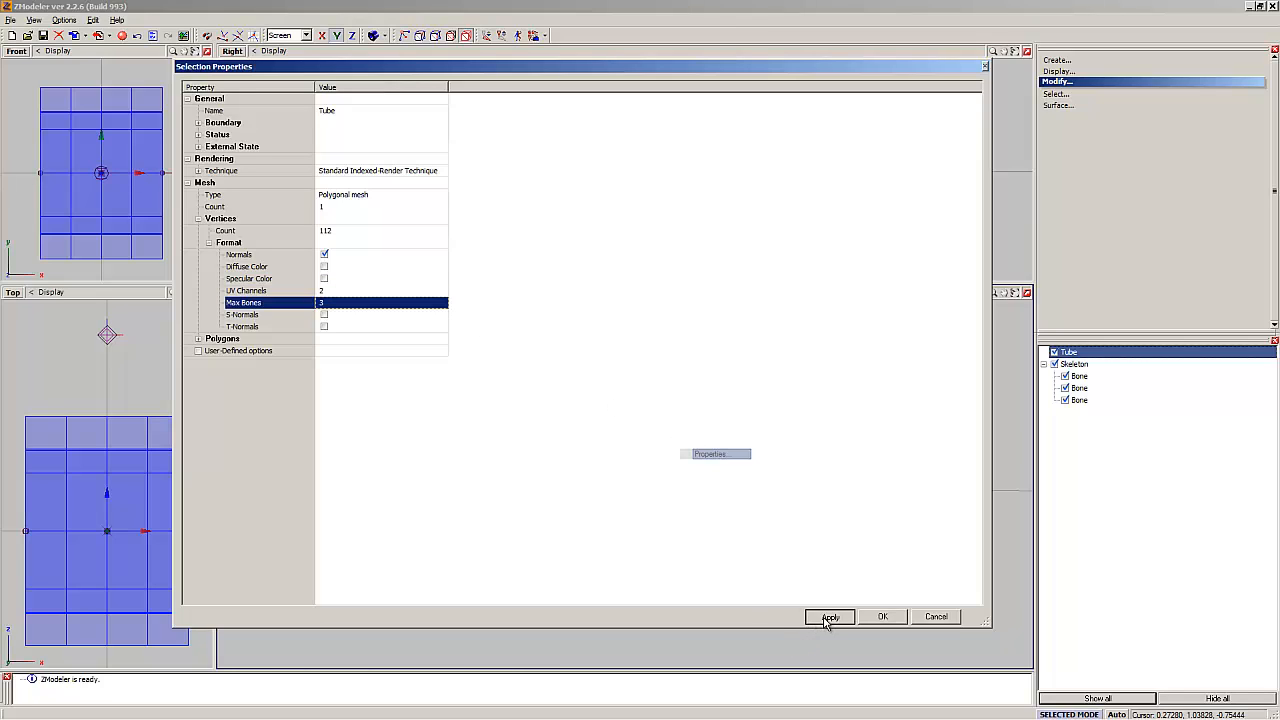
left_click(880, 616)
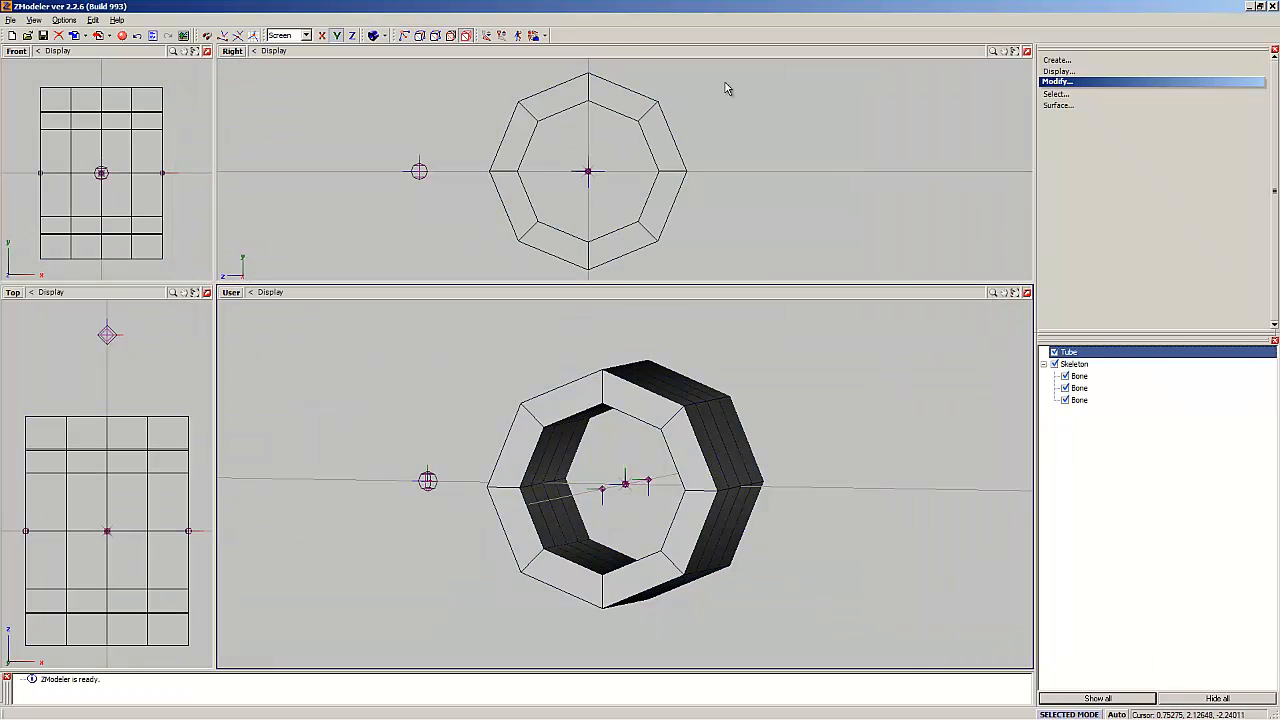
Step: Bind the tube as a soft-skin mesh with the skeleton and make the skeleton a child of Tube in the hierarchy
left_click(546, 36)
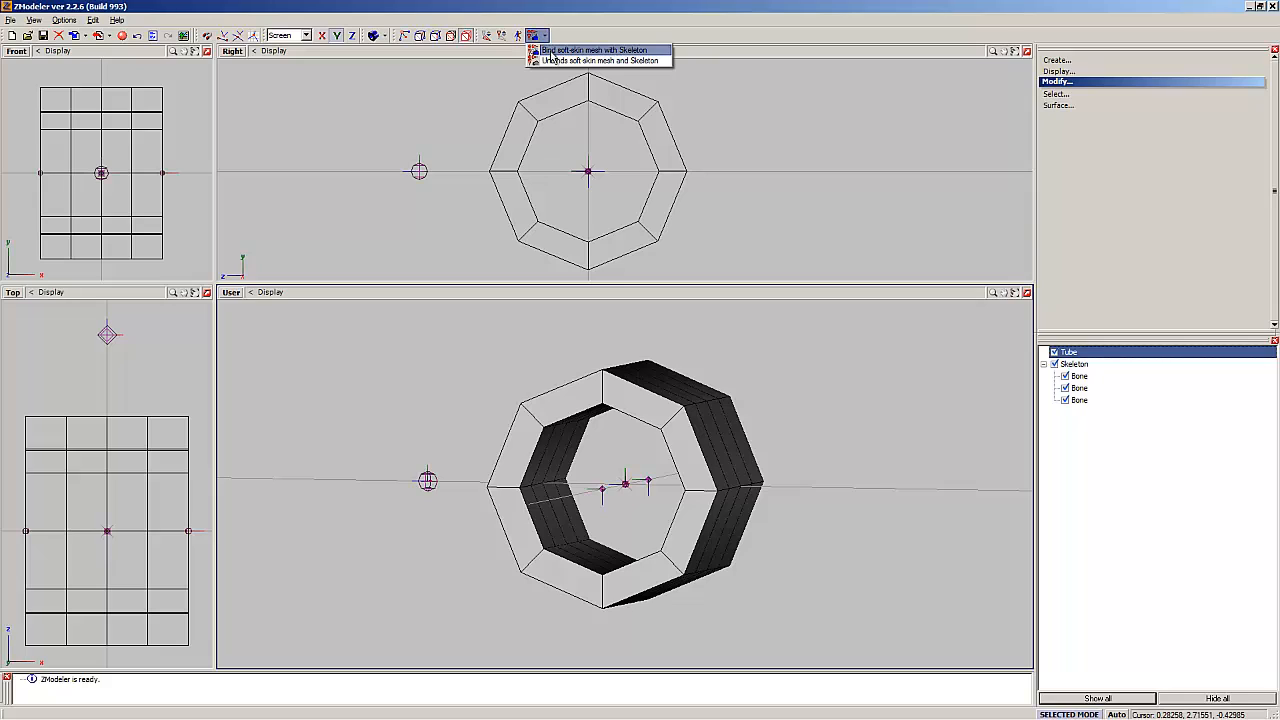
left_click(550, 51)
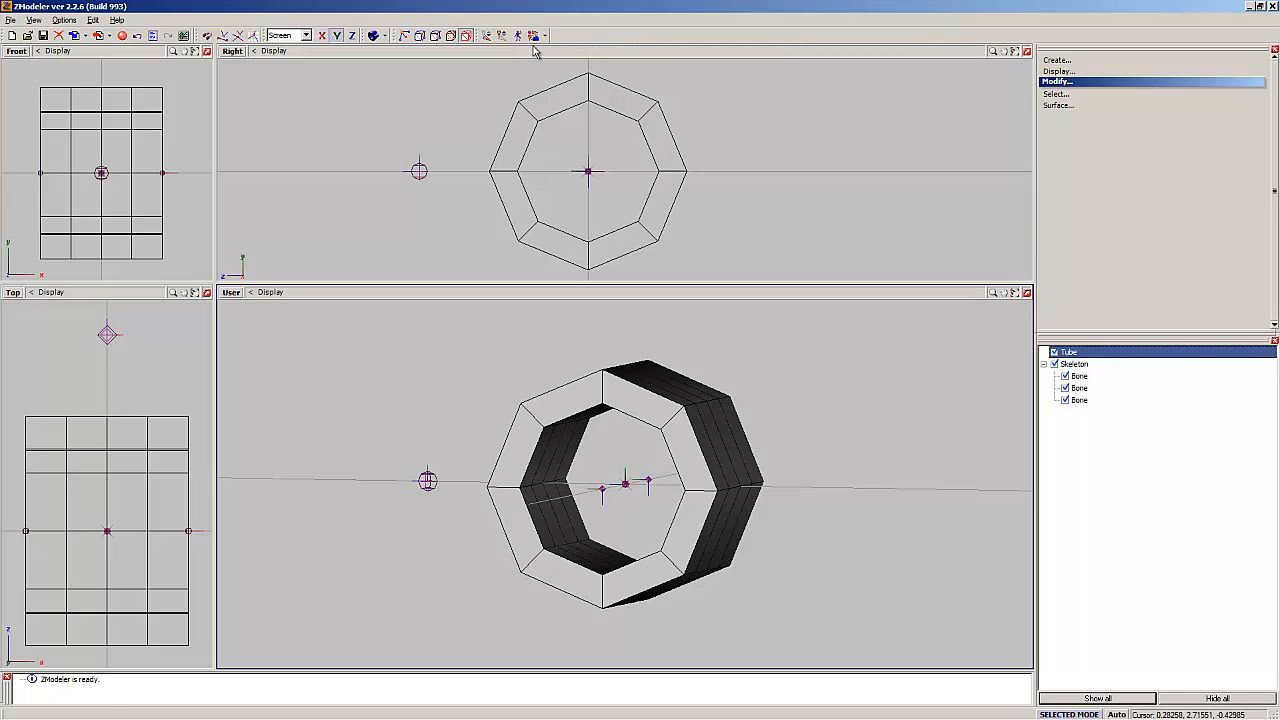
left_click(420, 174)
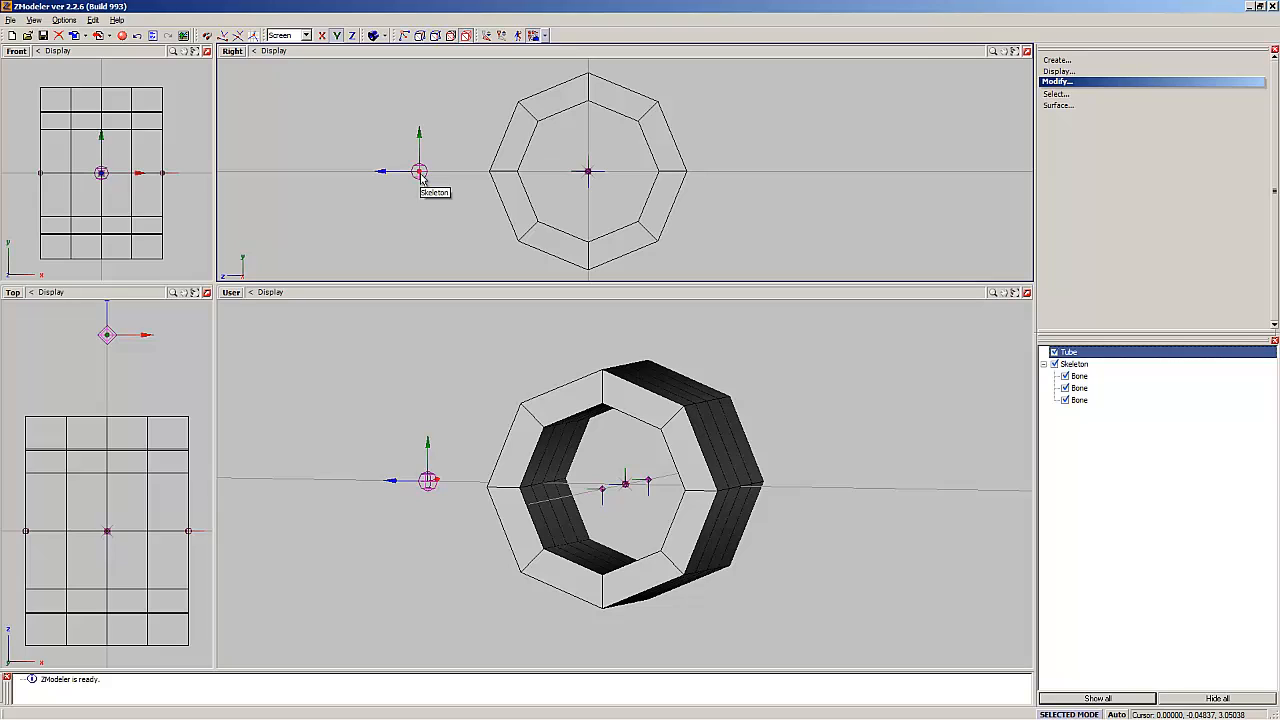
left_click_drag(420, 174, 504, 177)
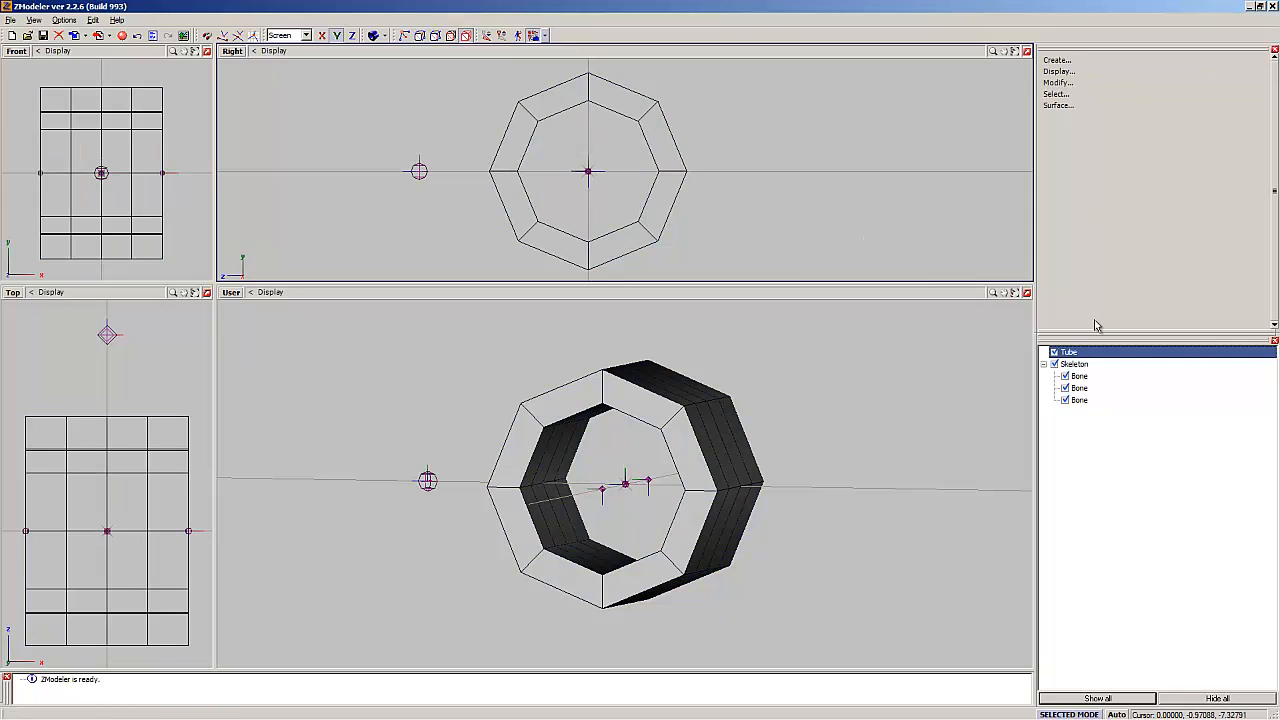
left_click(1109, 363)
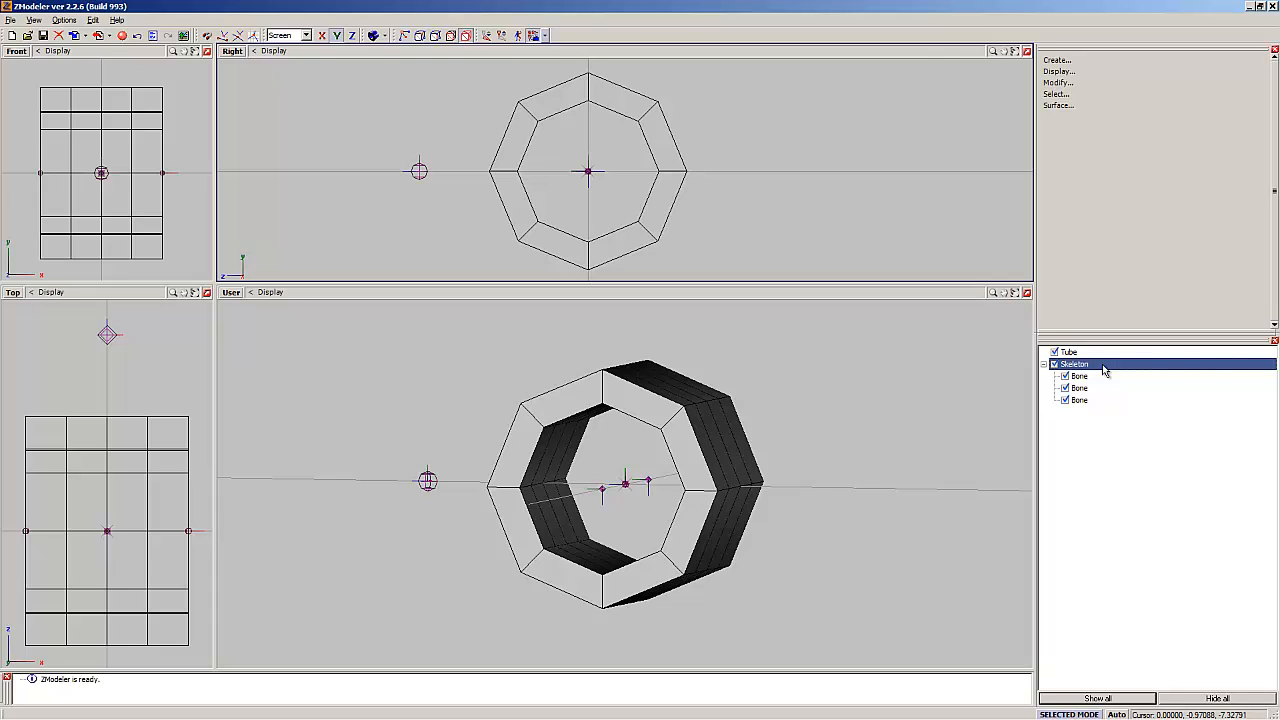
left_click_drag(1104, 368, 1105, 358)
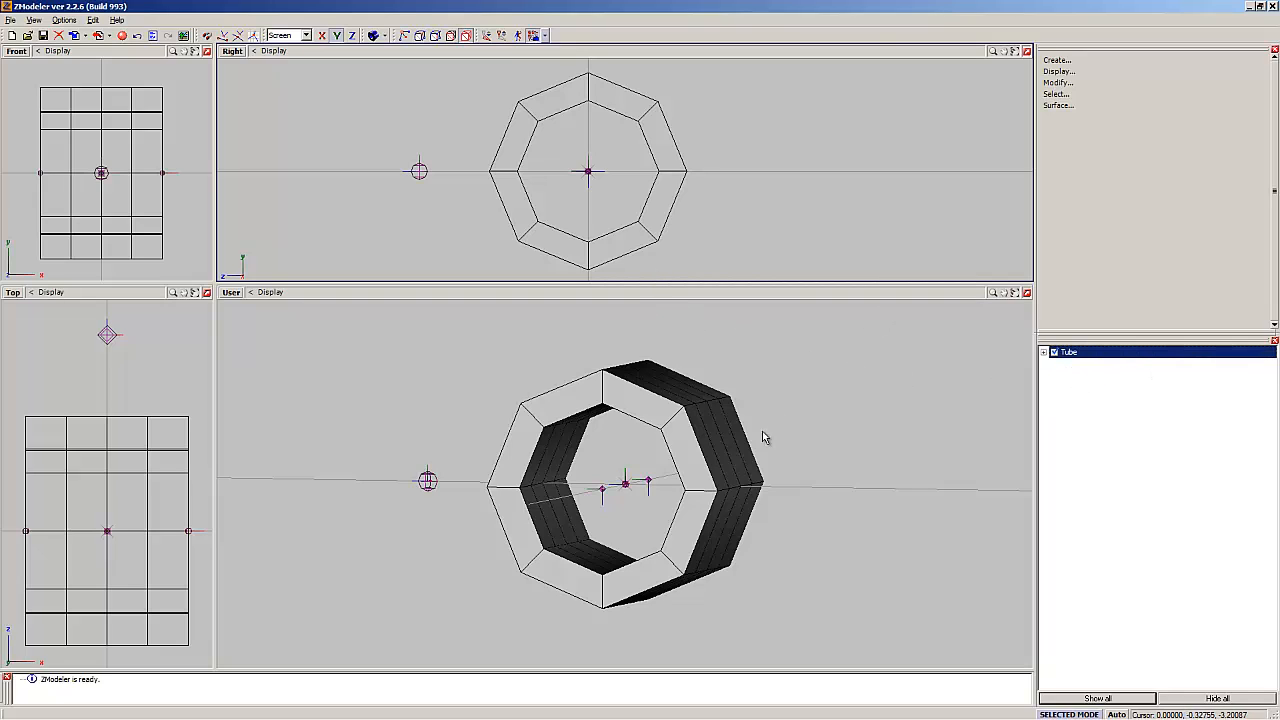
Step: Examine the three bones inside the tube up close in the User view
mouse_move(793, 422)
middle_mouse_down()
mouse_move(754, 428)
mouse_move(797, 423)
middle_mouse_up()
left_click(636, 455)
scroll(583, 446, "up", 6)
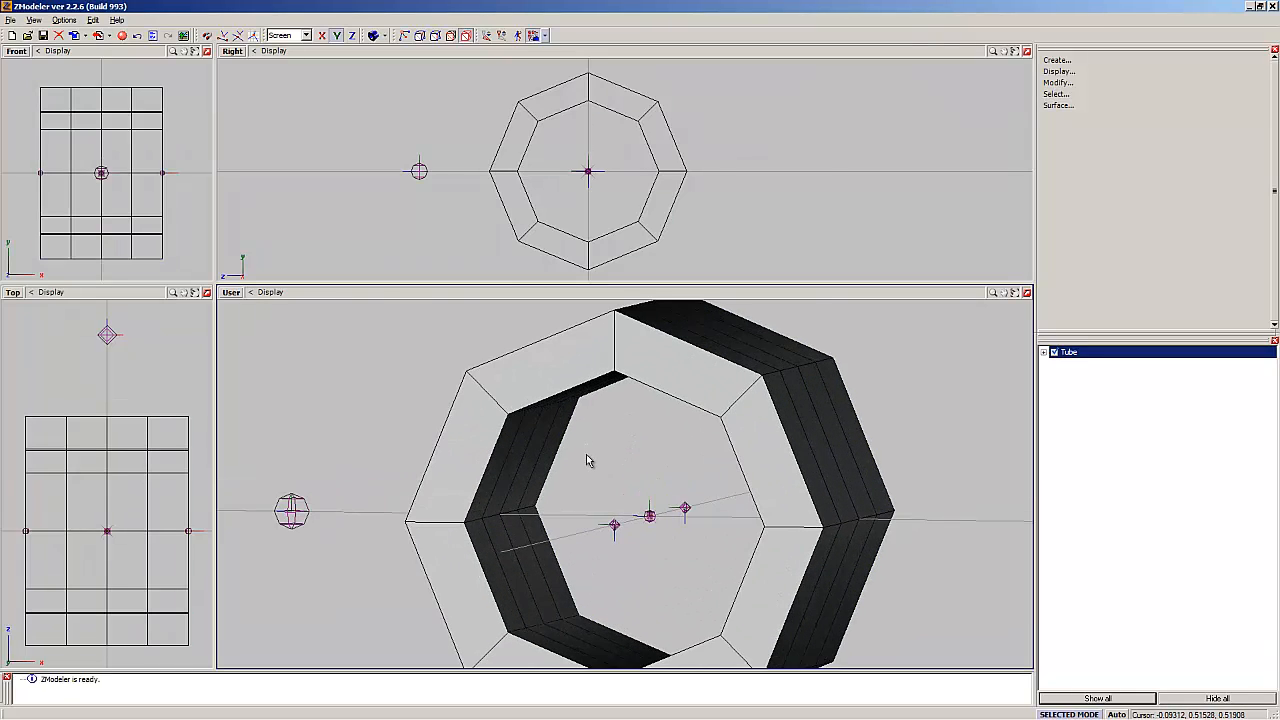
scroll(580, 425, "down", 4)
scroll(581, 447, "up", 2)
scroll(583, 447, "up", 2)
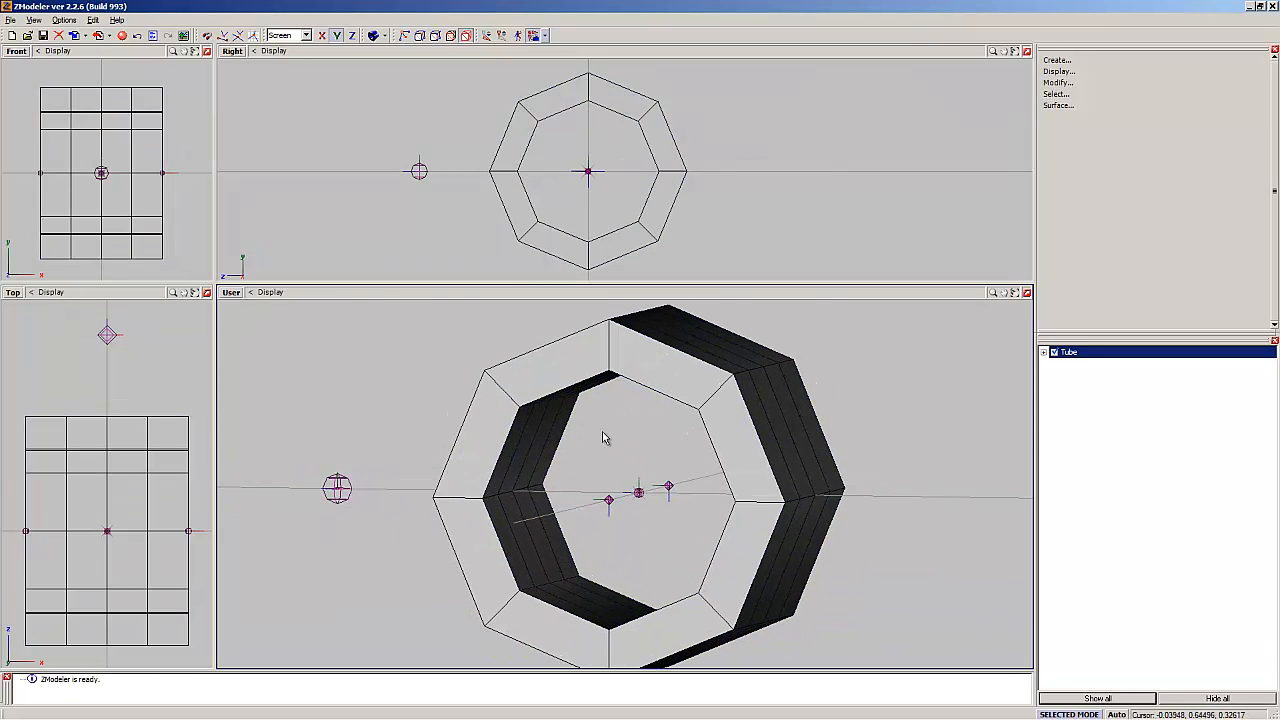
left_click(609, 503)
Step: Expand Tube and its Skeleton in the hierarchy and set the first bone's ID to 1
left_click(1043, 353)
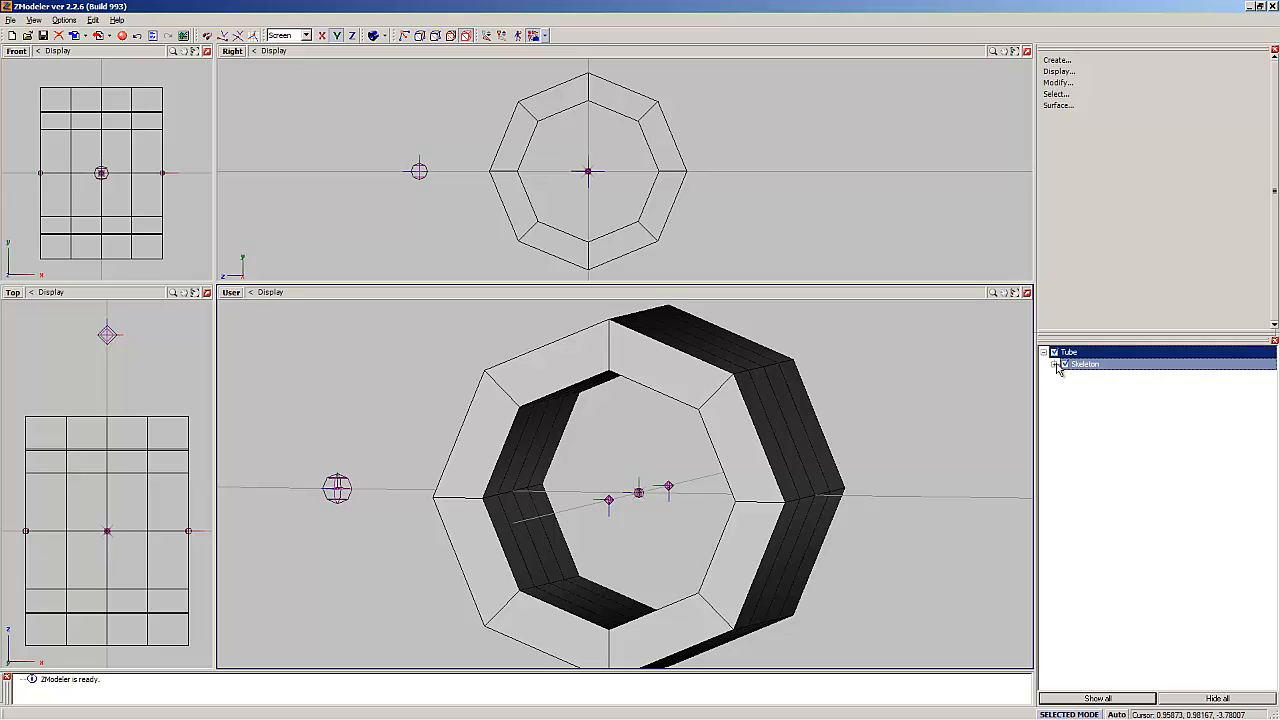
left_click(1055, 365)
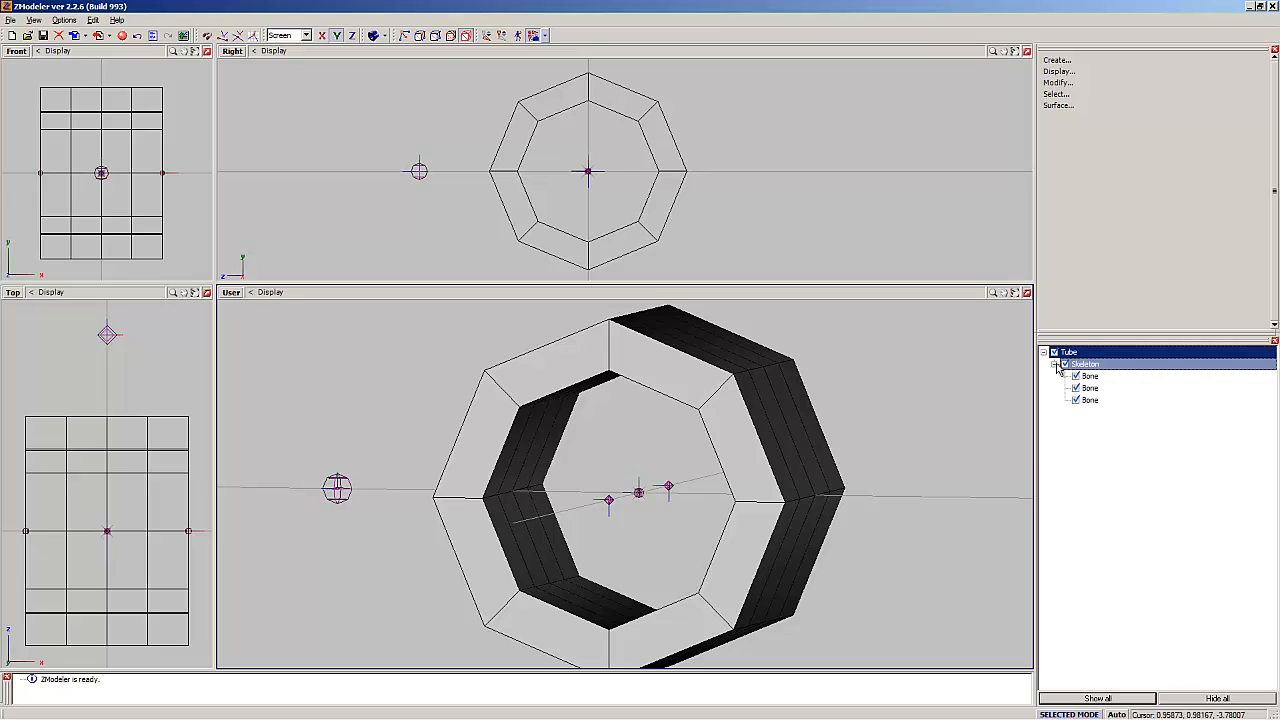
left_click(1114, 379)
right_click(1112, 377)
mouse_move(1148, 383)
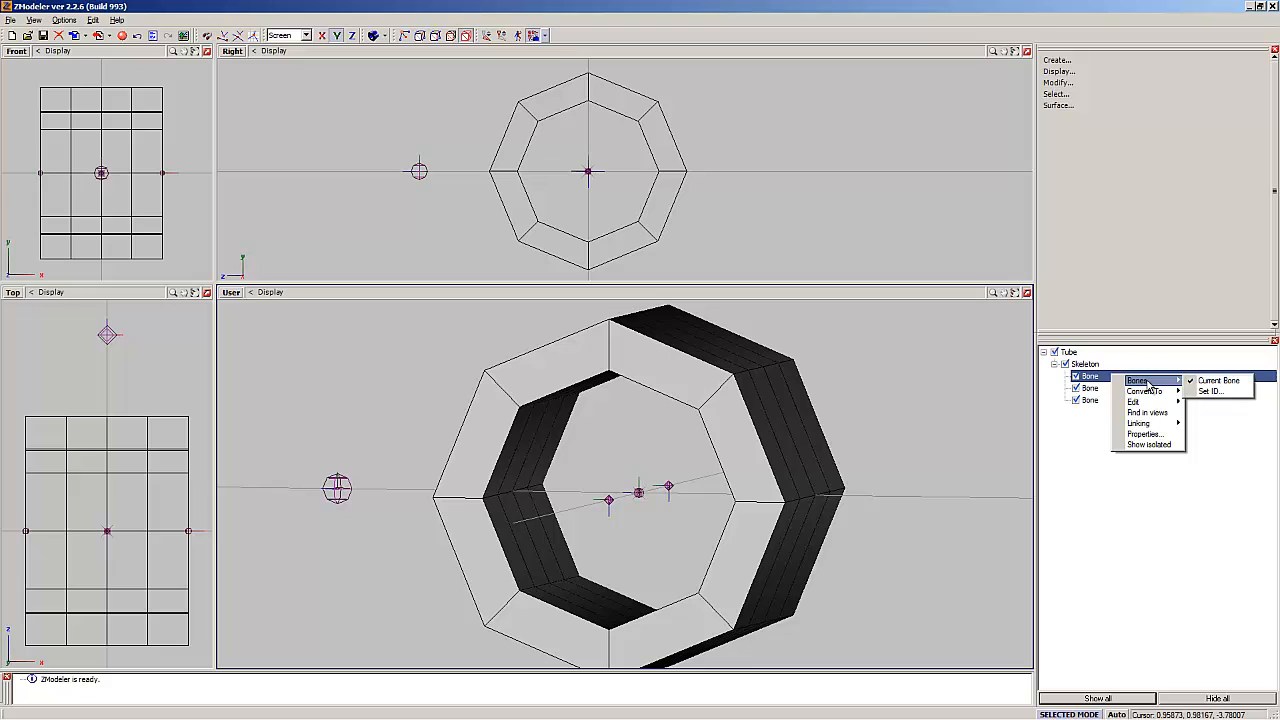
left_click(1210, 391)
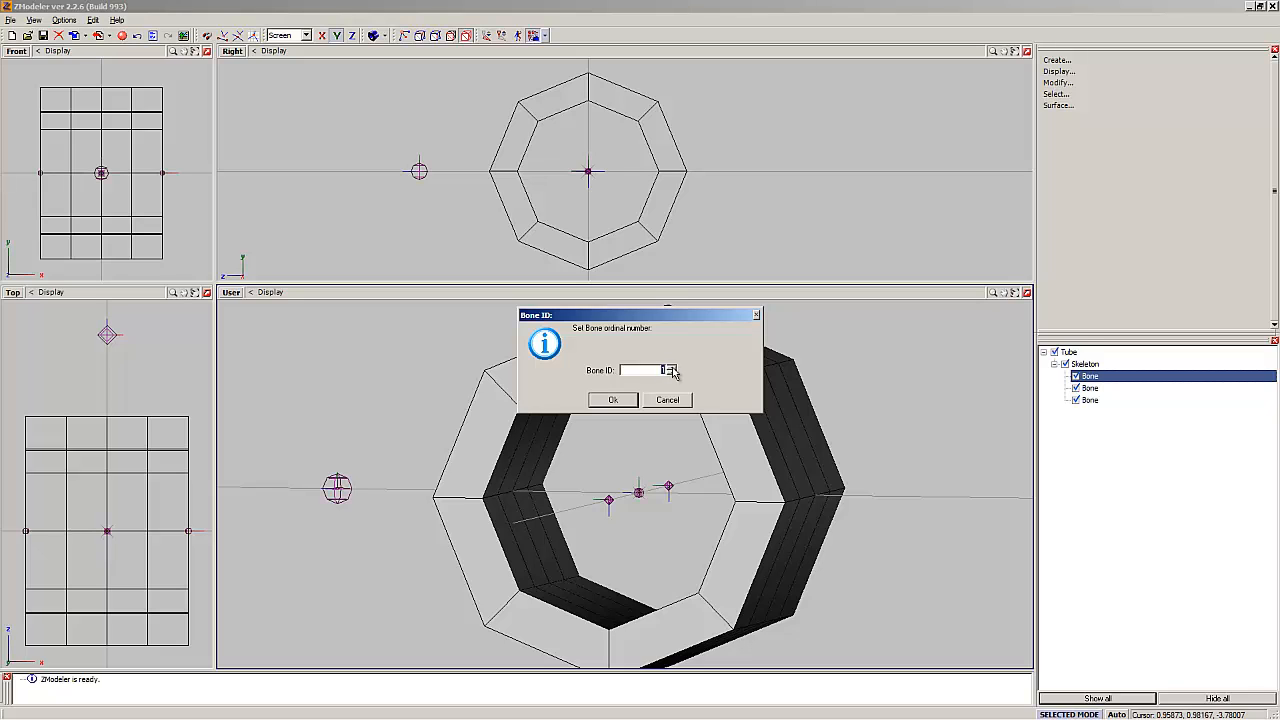
left_click(611, 400)
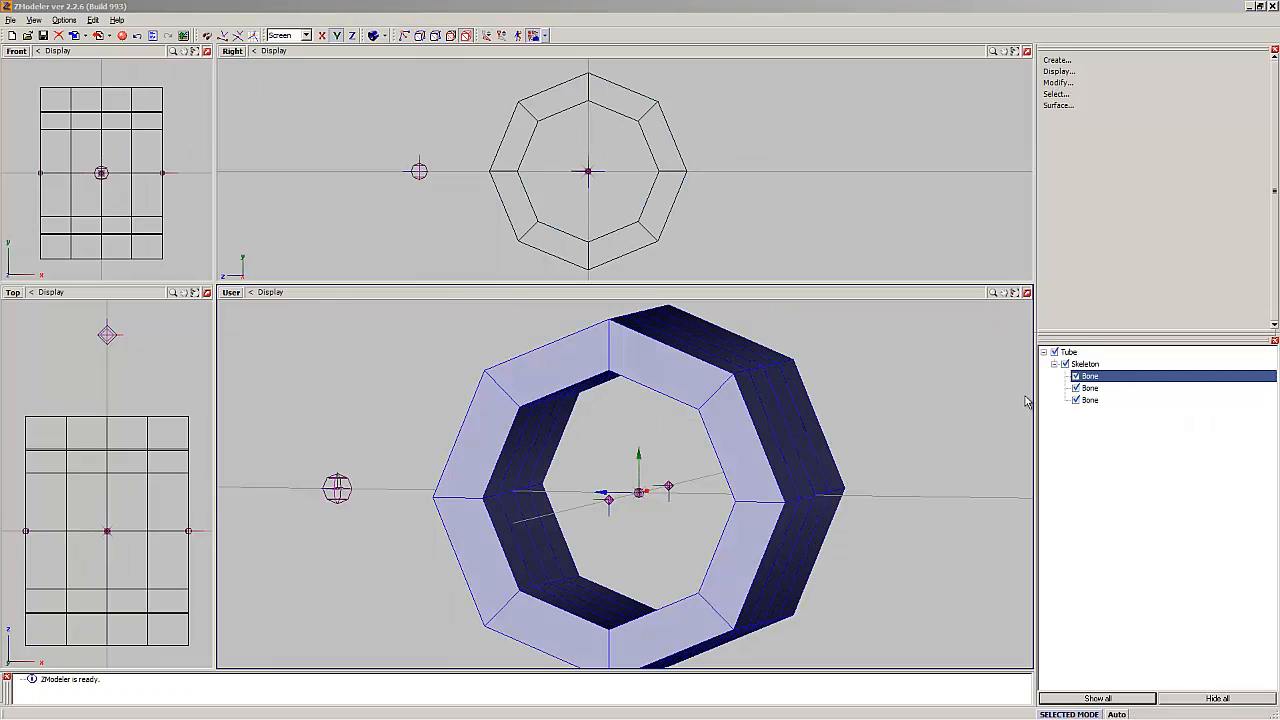
Step: Set the ID of the second bone under Skeleton to 2
left_click(1079, 390)
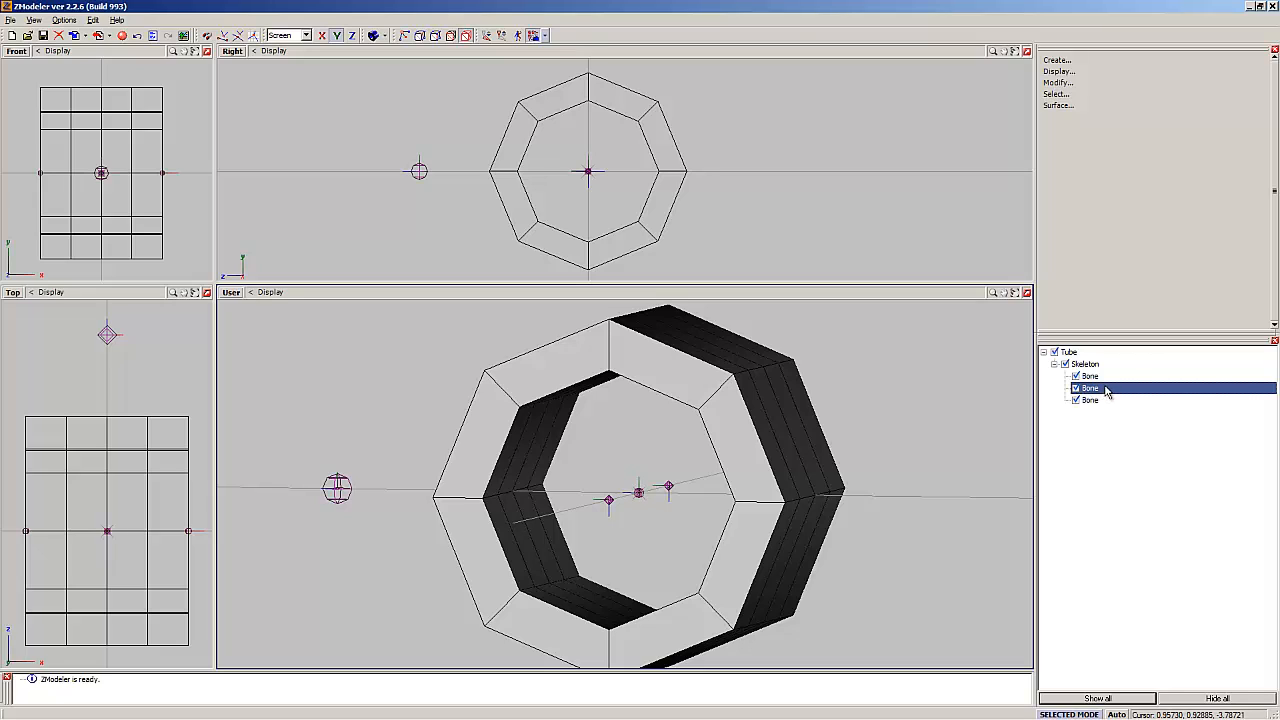
right_click(1106, 390)
mouse_move(1140, 391)
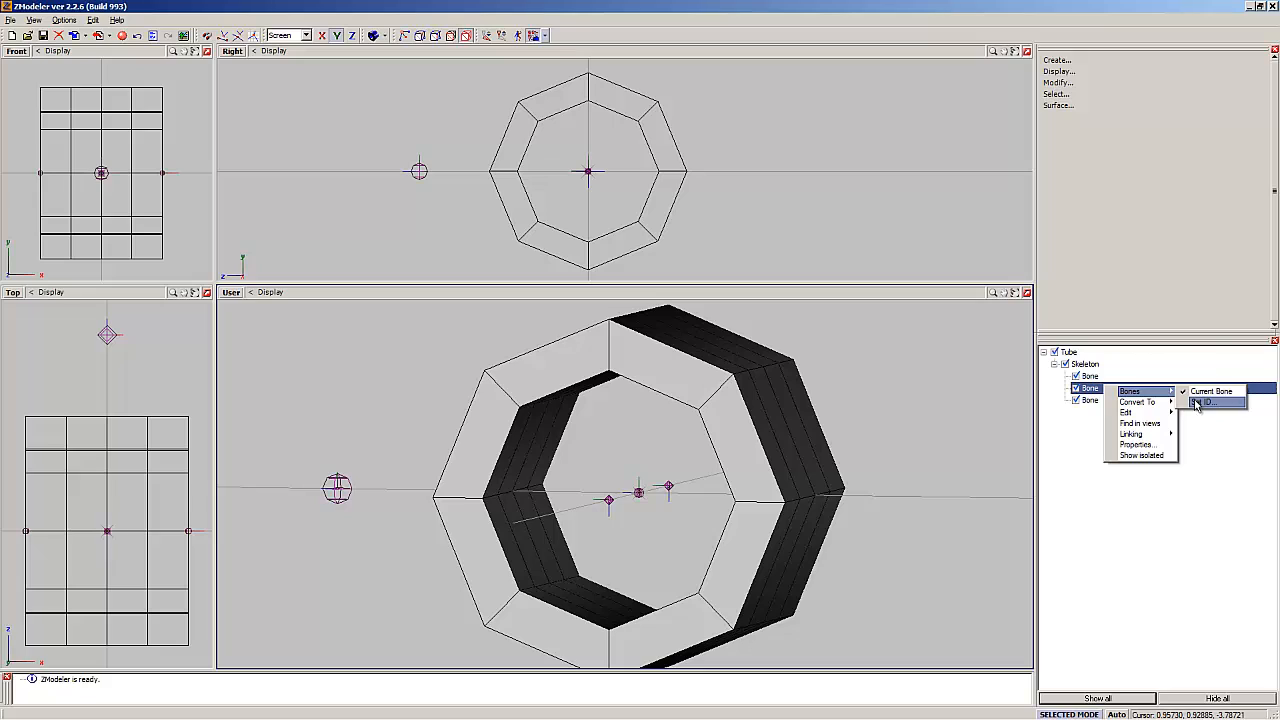
left_click(1197, 402)
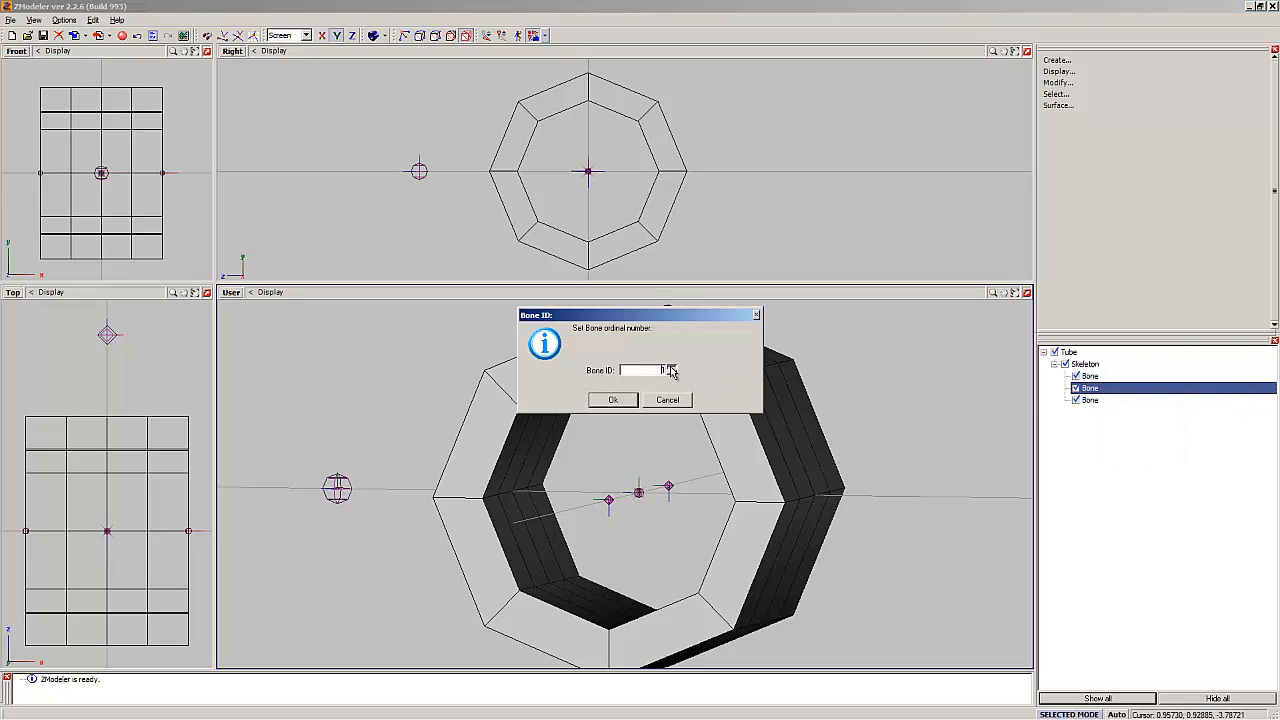
left_click(614, 400)
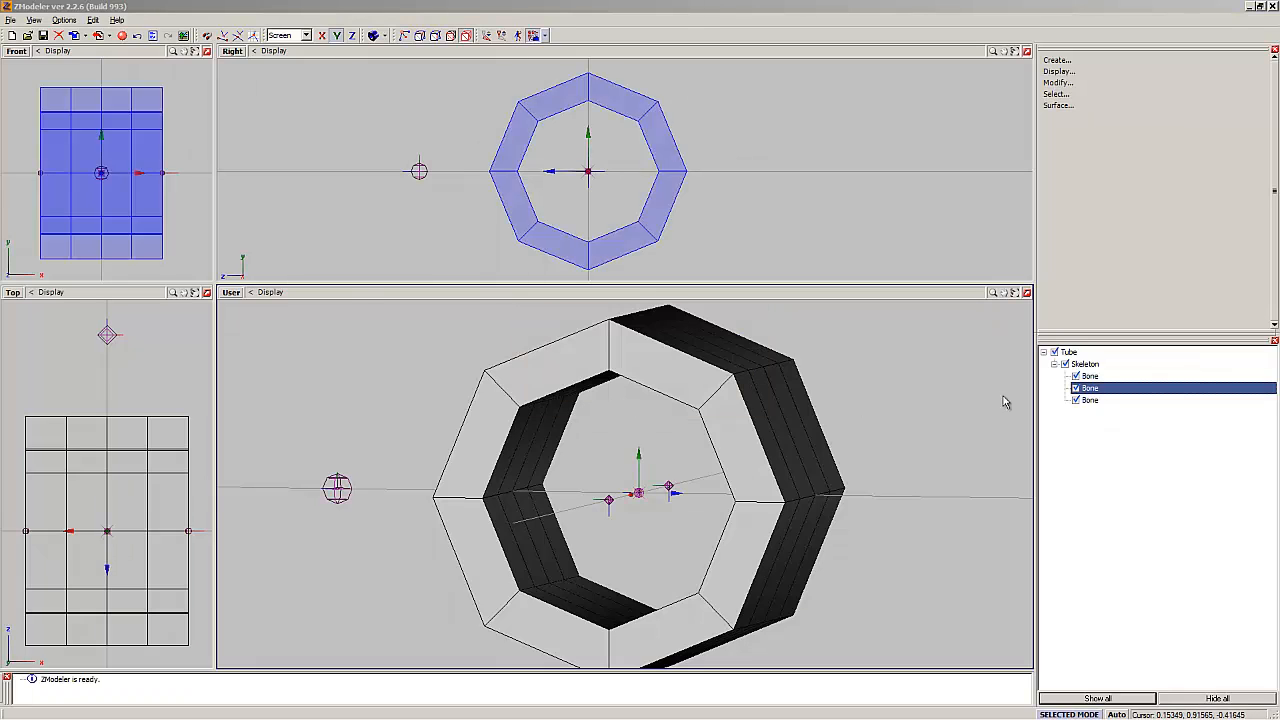
Step: Set the ID of the third bone under Skeleton to 3
left_click(1104, 401)
right_click(1104, 401)
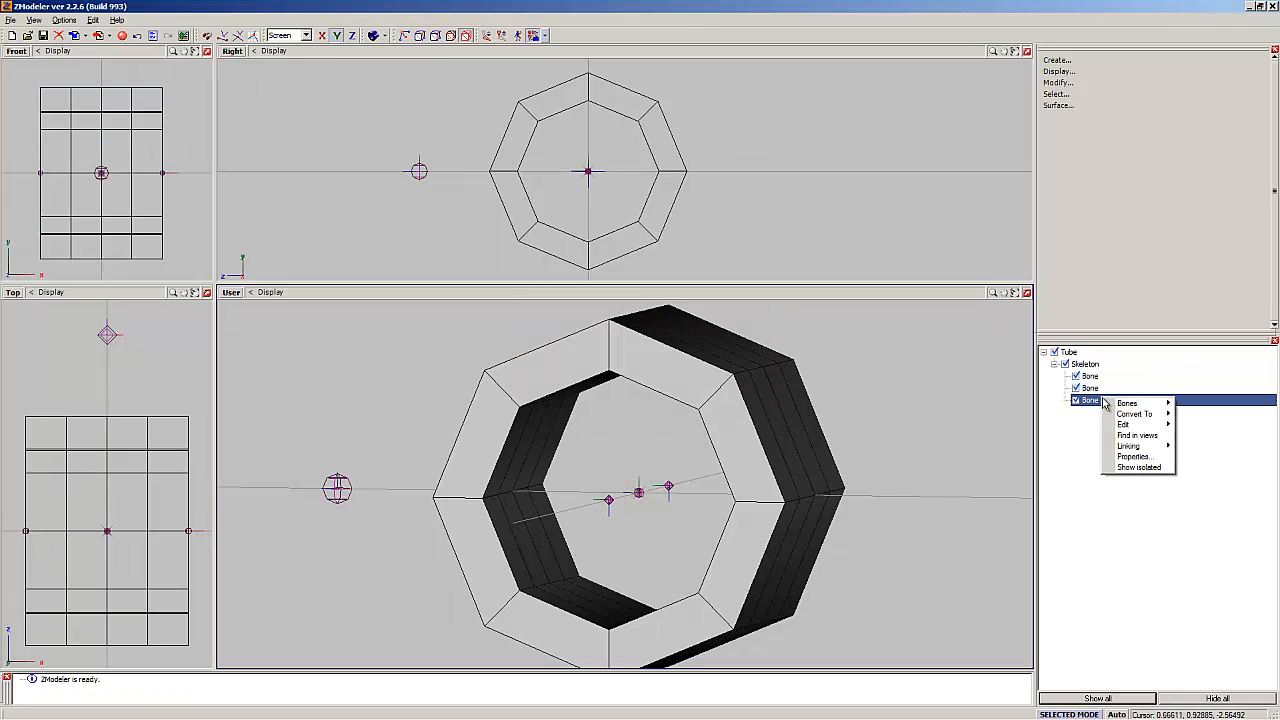
mouse_move(1150, 404)
left_click(1200, 413)
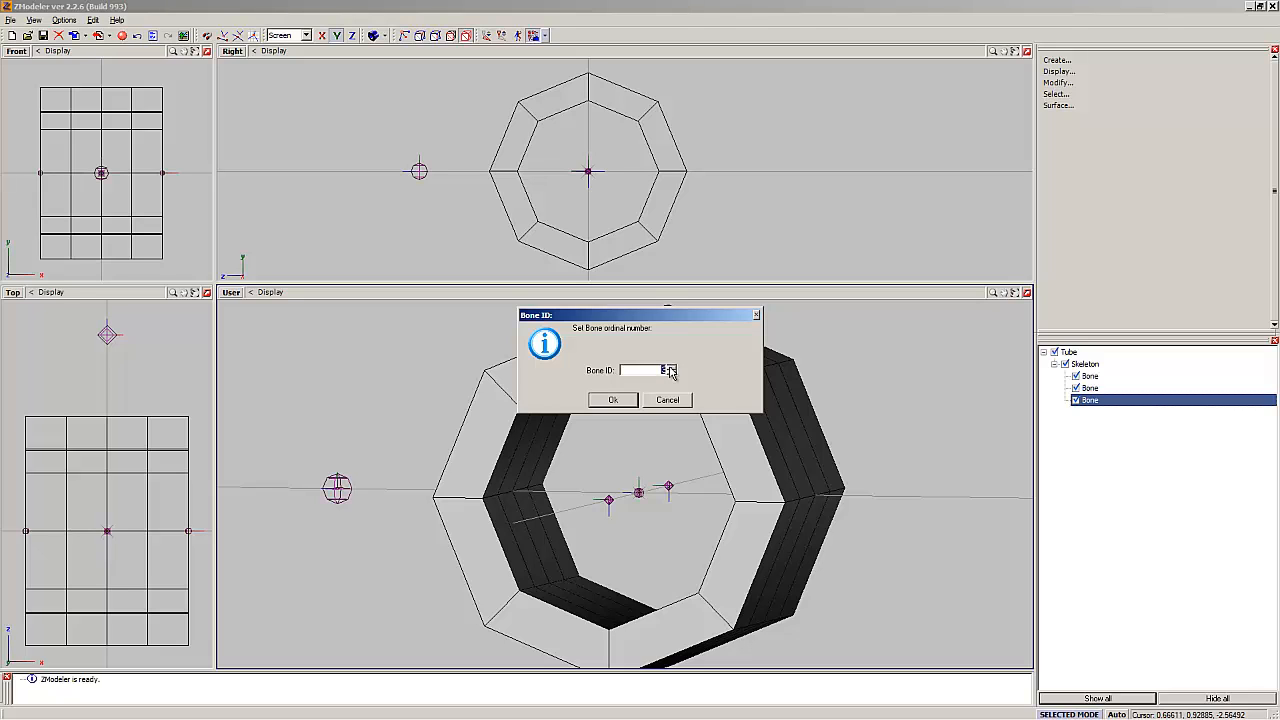
left_click(614, 401)
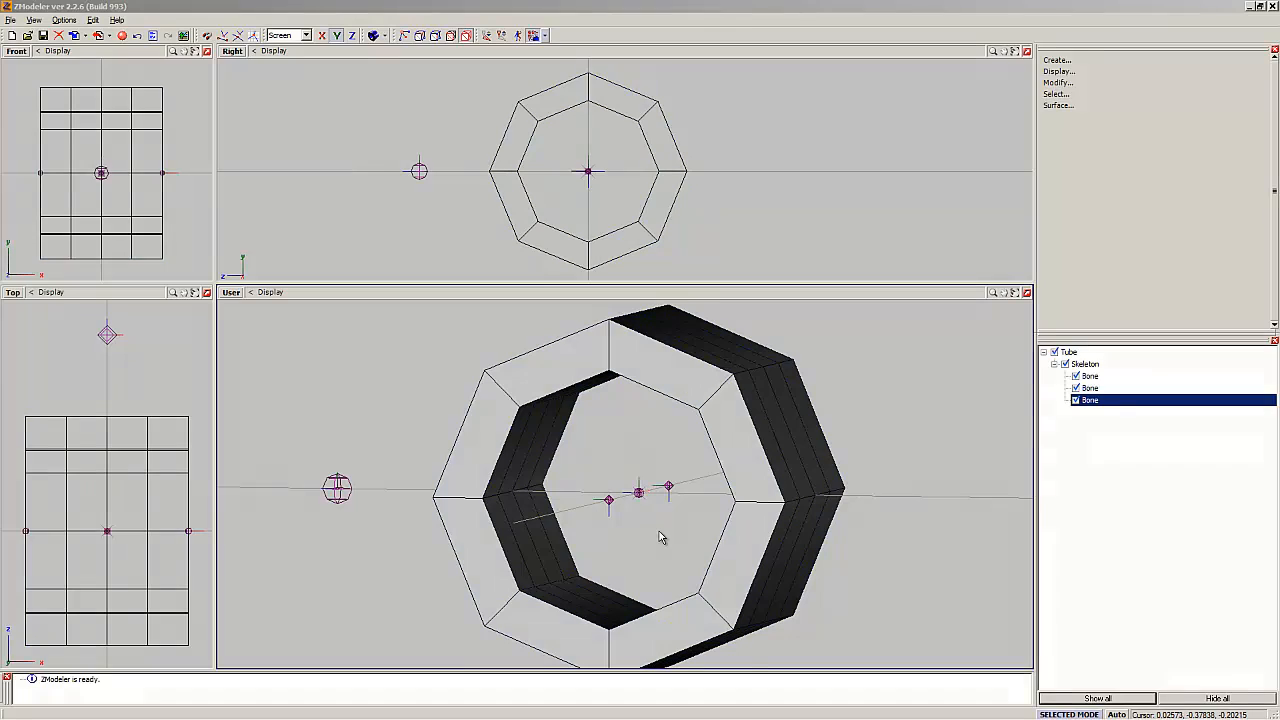
Step: Check in the User view which ID each of the three bones inside the tube carries
left_click(647, 526)
scroll(642, 523, "up", 1)
scroll(643, 528, "up", 6)
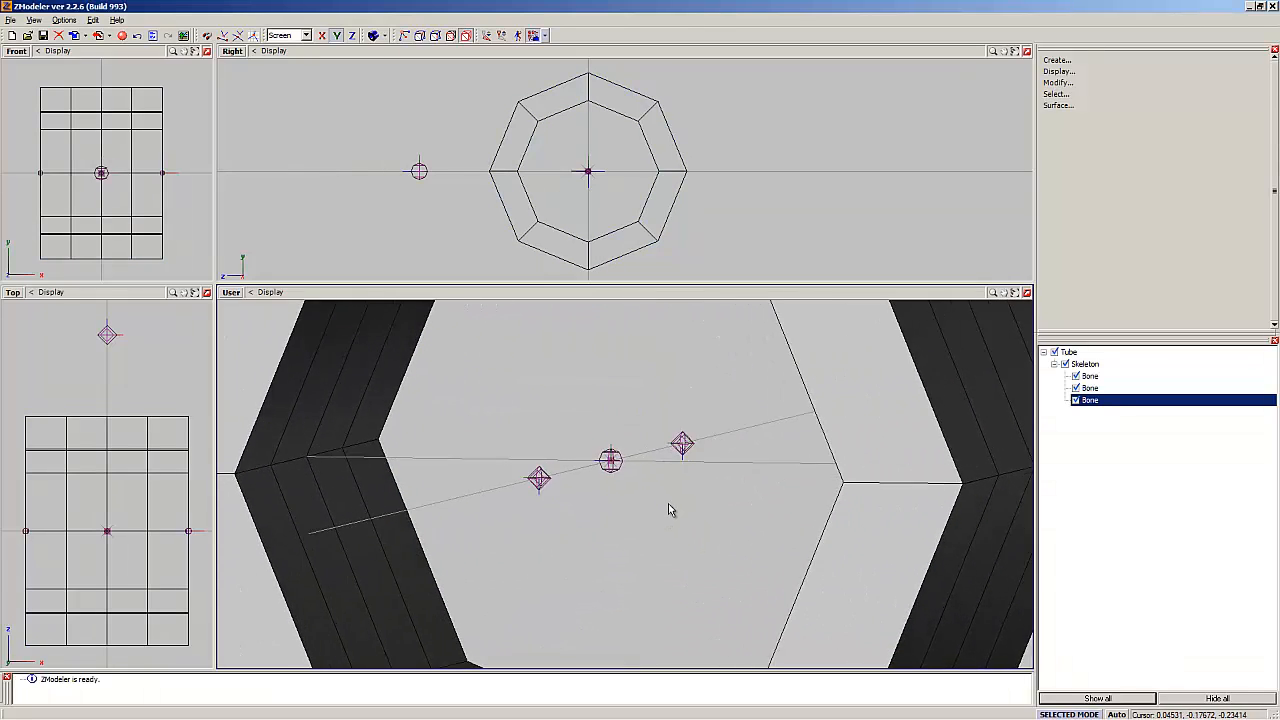
left_click(470, 473)
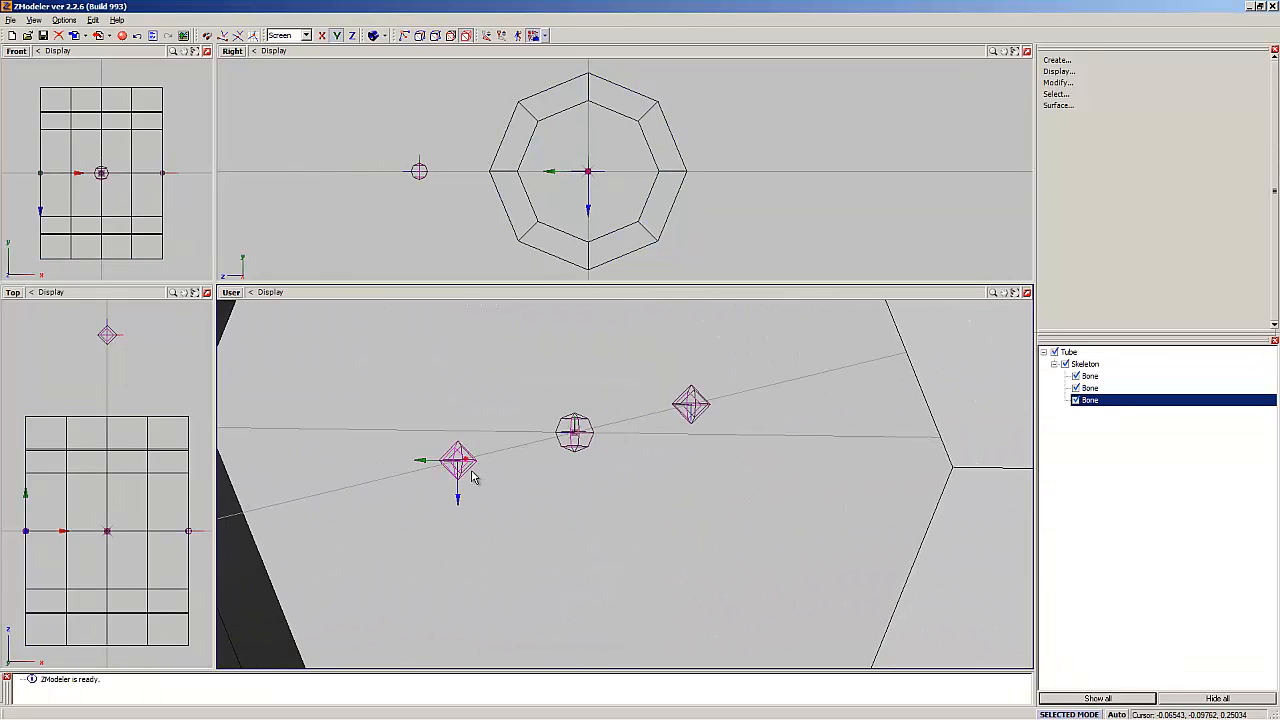
left_click(574, 446)
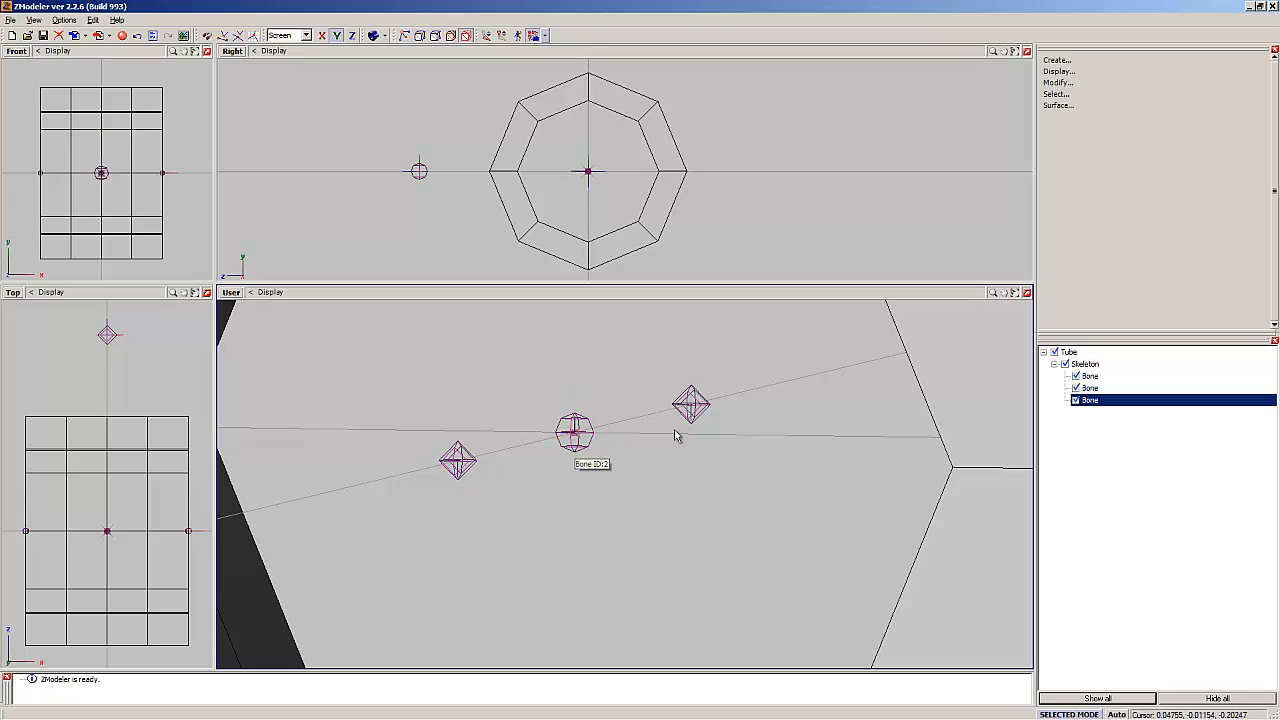
scroll(557, 516, "down", 10)
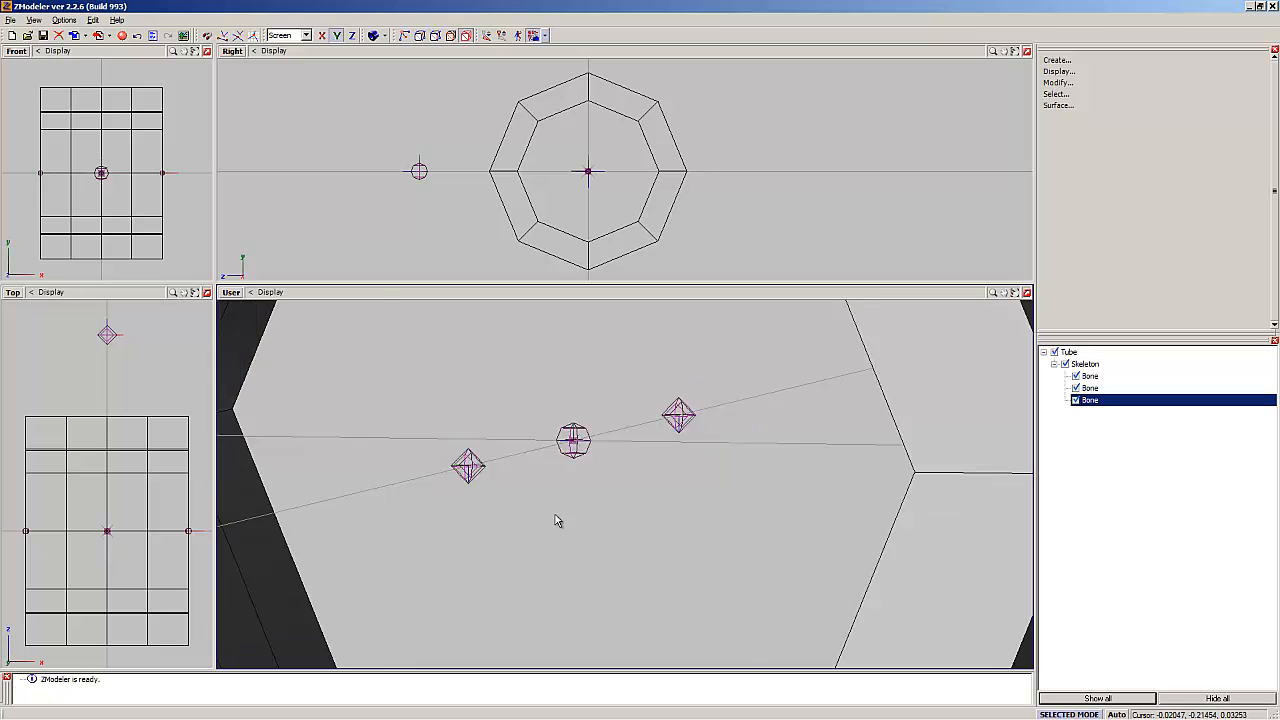
scroll(585, 428, "down", 1)
scroll(541, 437, "up", 3)
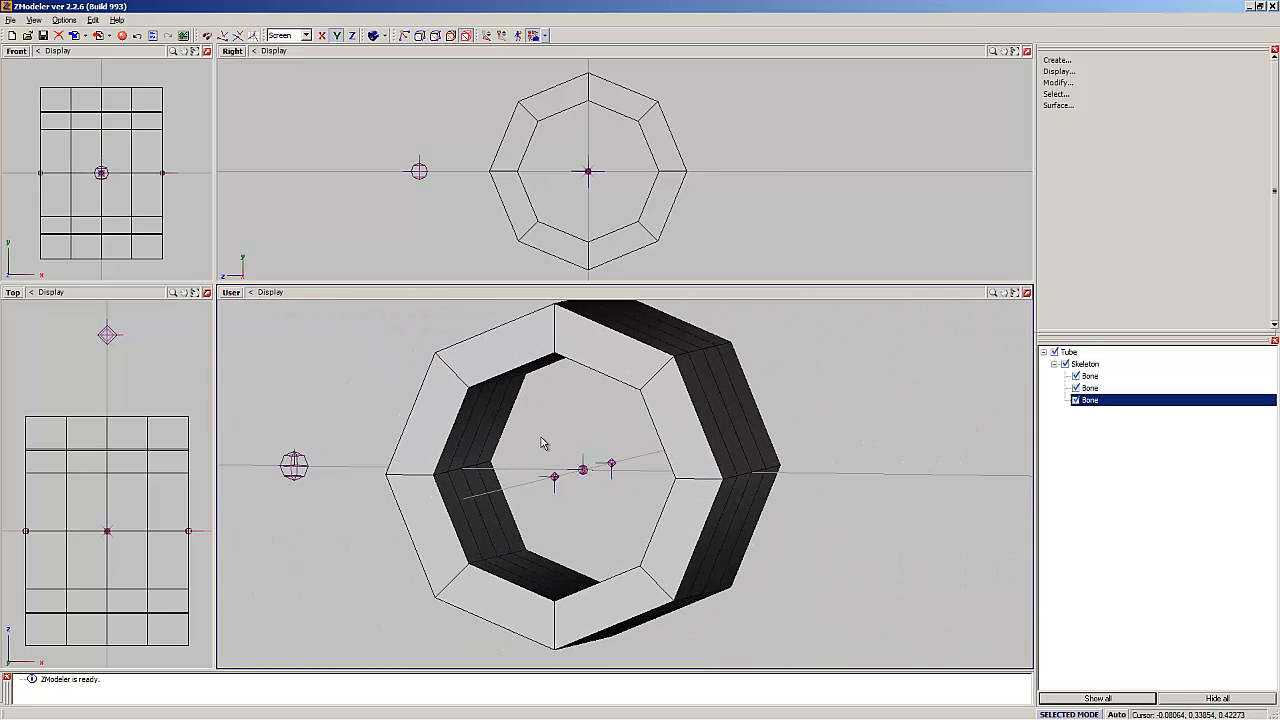
scroll(564, 438, "down", 3)
scroll(525, 437, "up", 4)
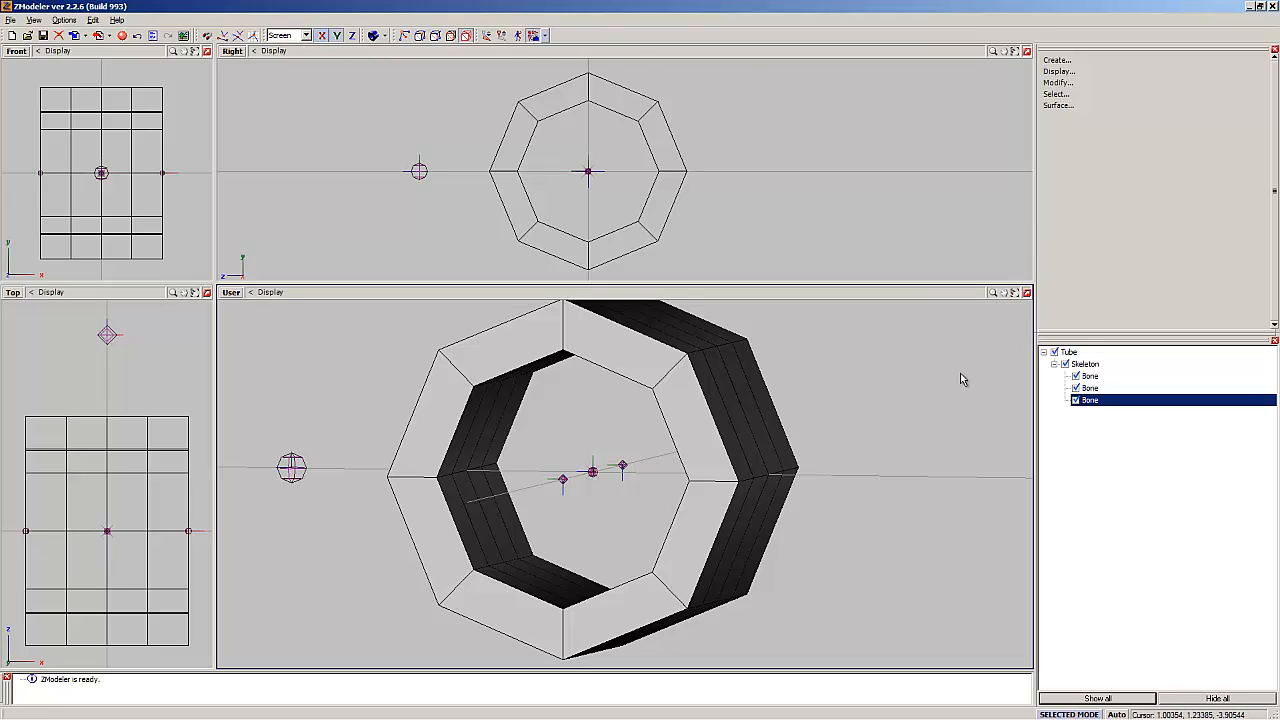
scroll(804, 549, "down", 2)
scroll(795, 430, "up", 1)
scroll(800, 428, "up", 1)
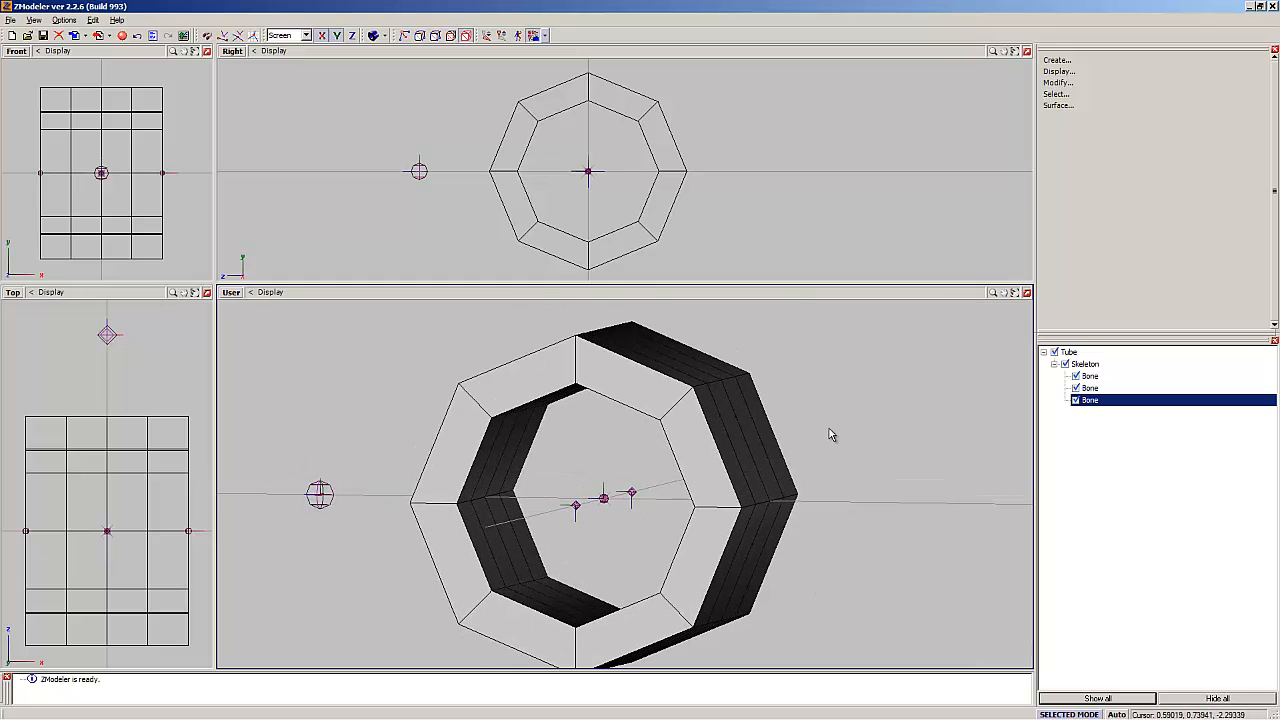
Step: Make the first bone under Skeleton the current bone and check in the User view which bone is marked
left_click(1100, 376)
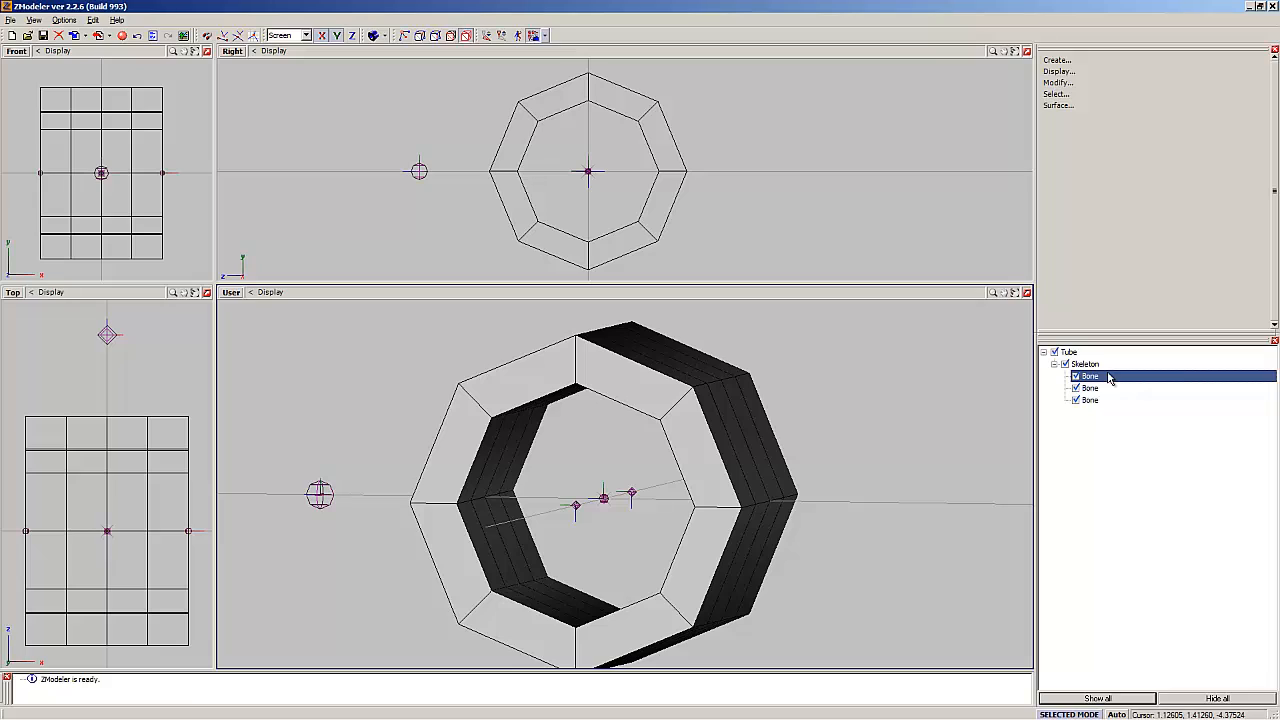
right_click(1109, 378)
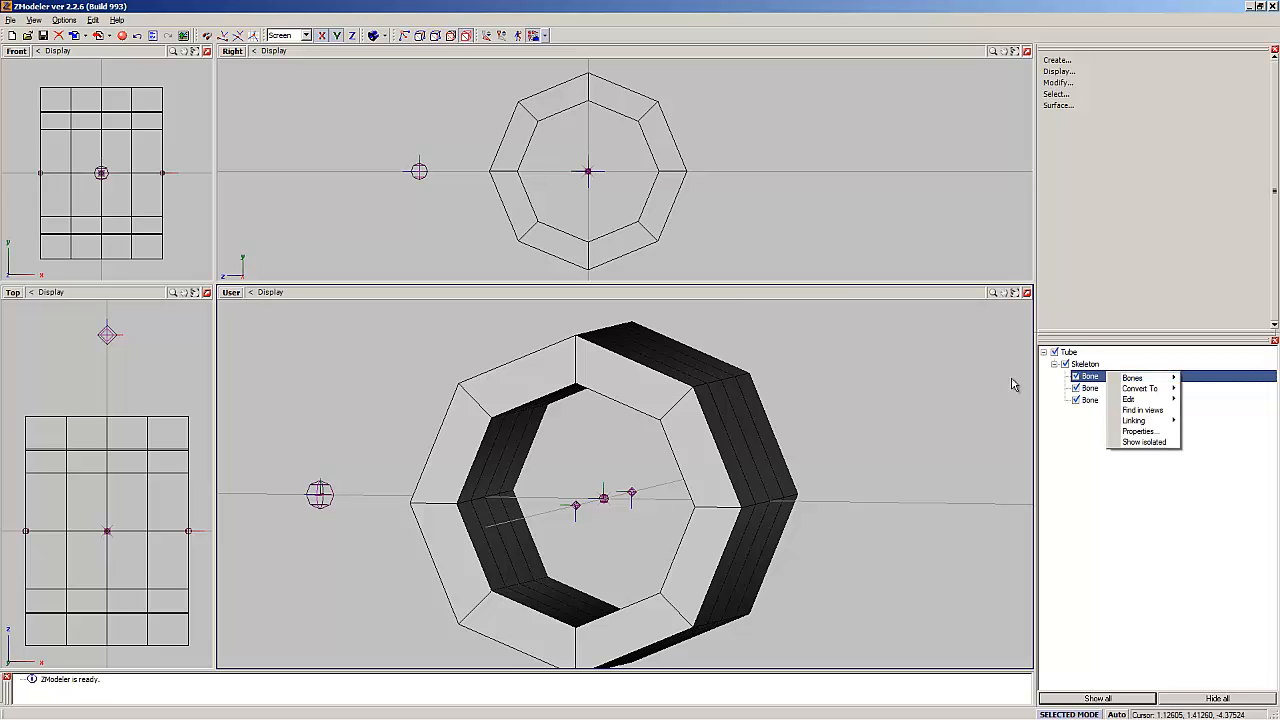
left_click(938, 388)
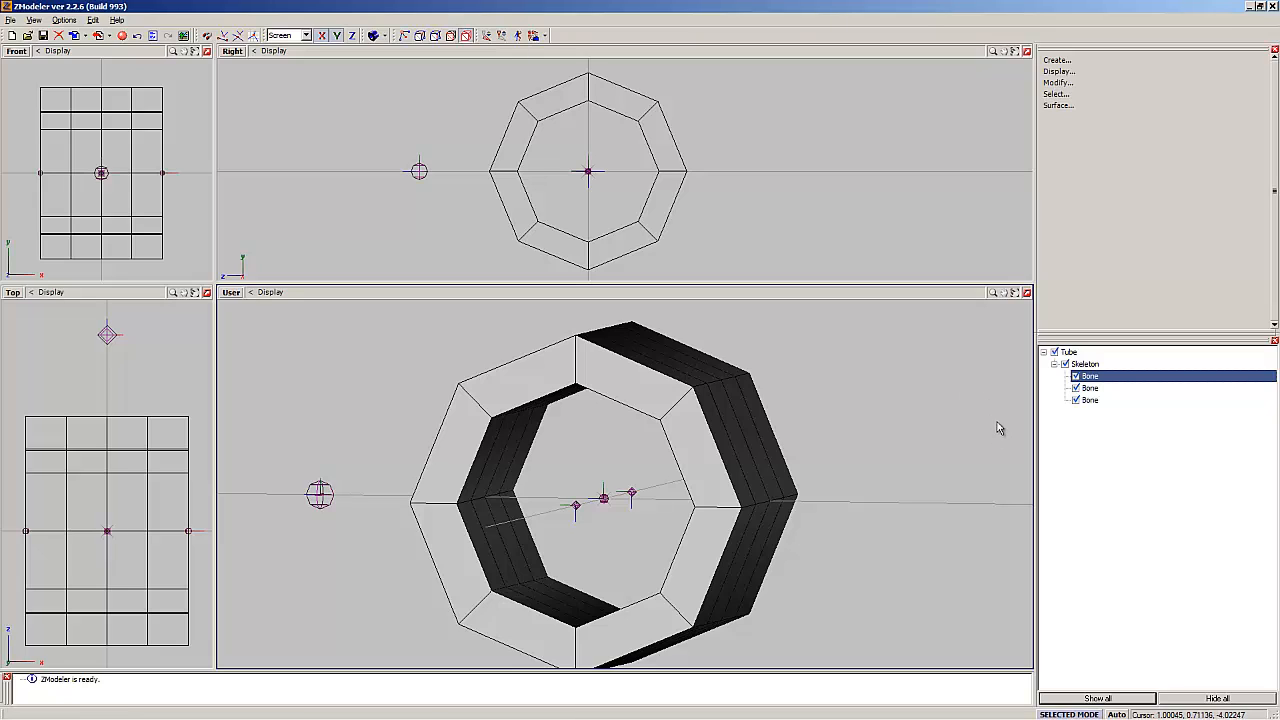
right_click(1098, 378)
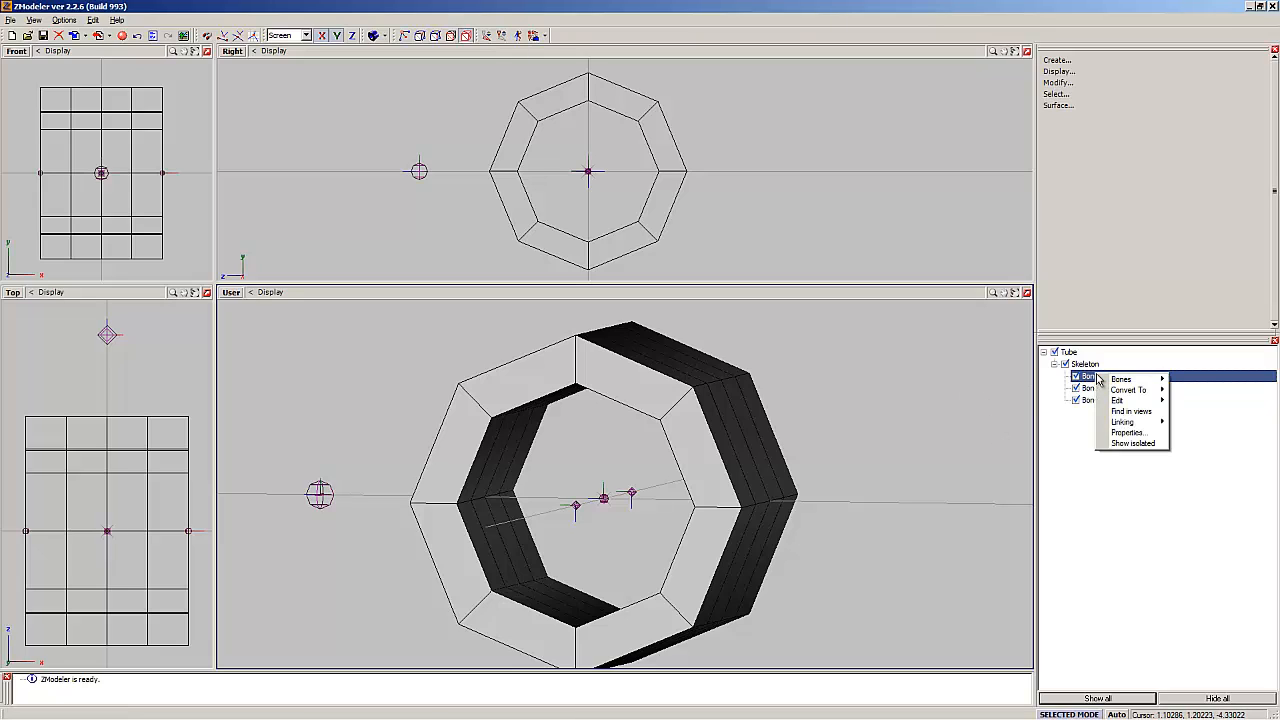
mouse_move(1116, 383)
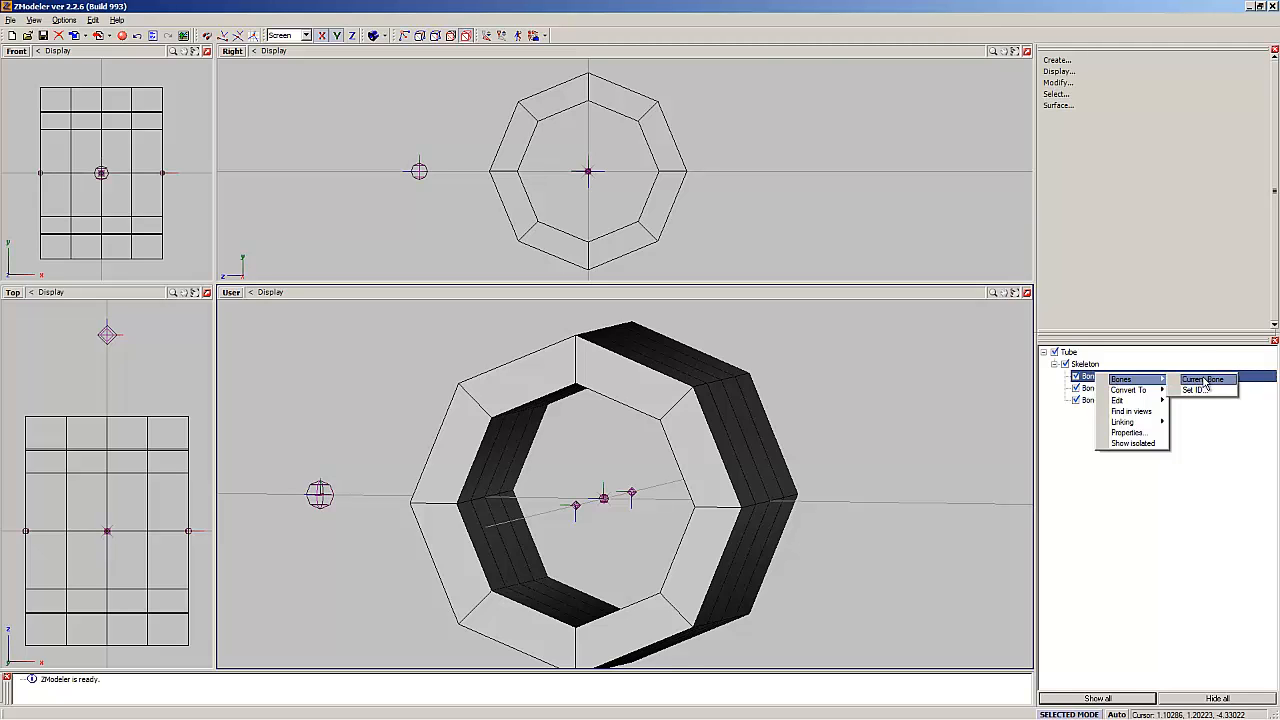
left_click(1203, 380)
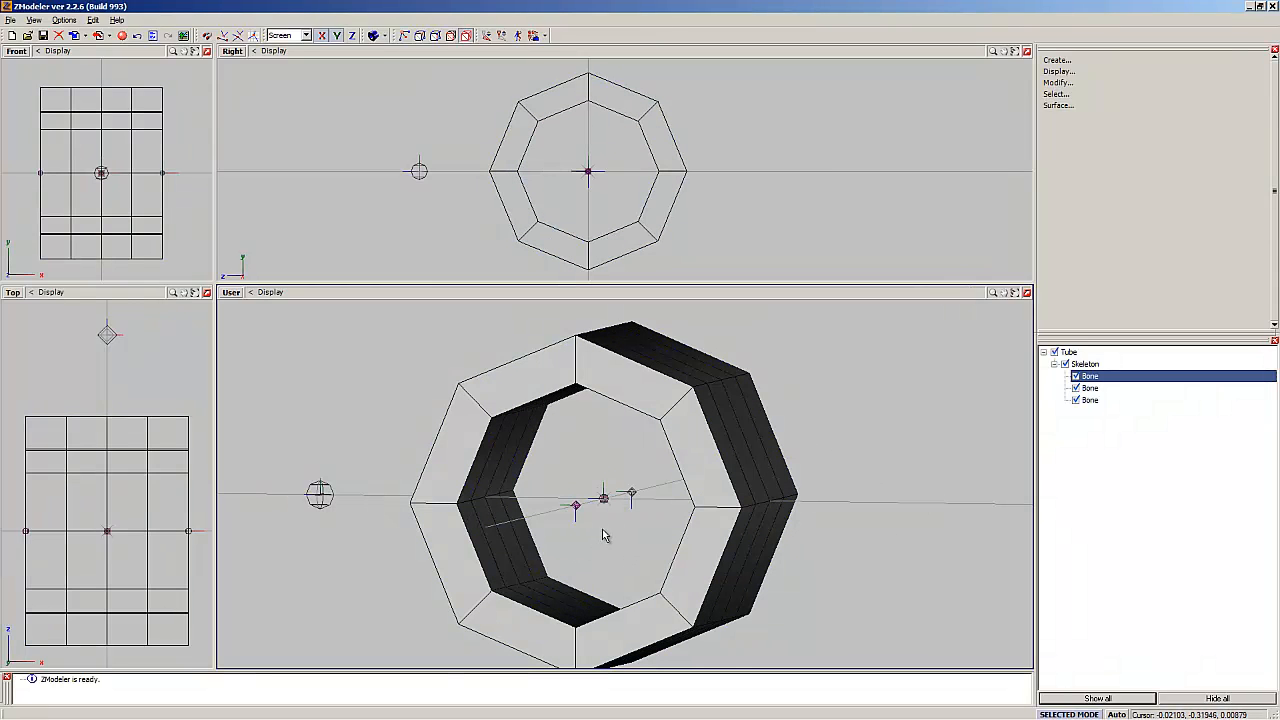
scroll(603, 535, "up", 10)
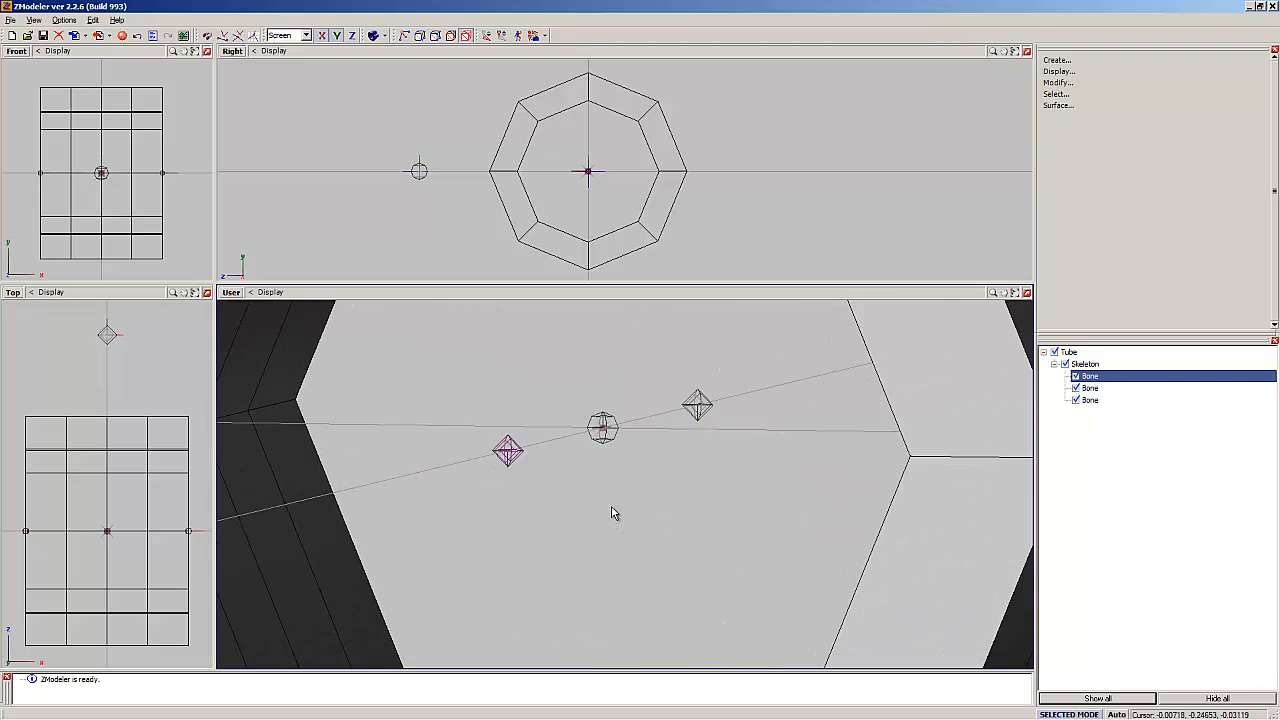
scroll(613, 513, "up", 2)
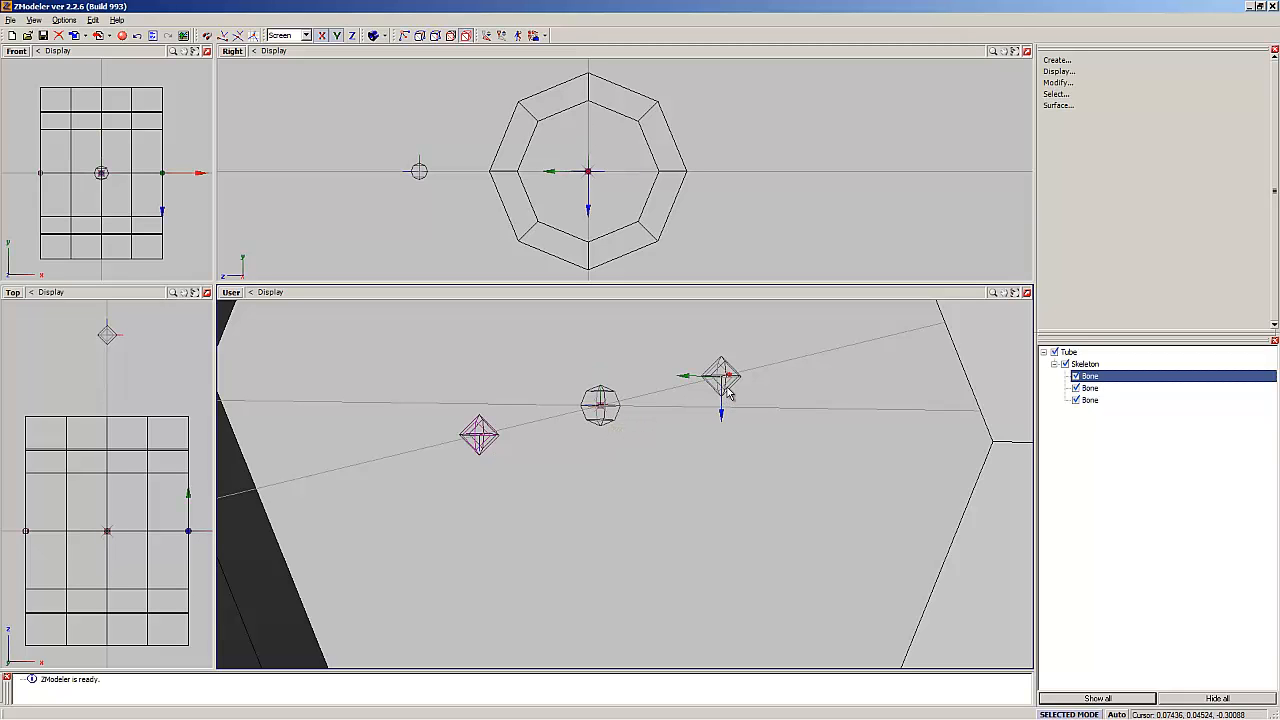
scroll(592, 510, "down", 10)
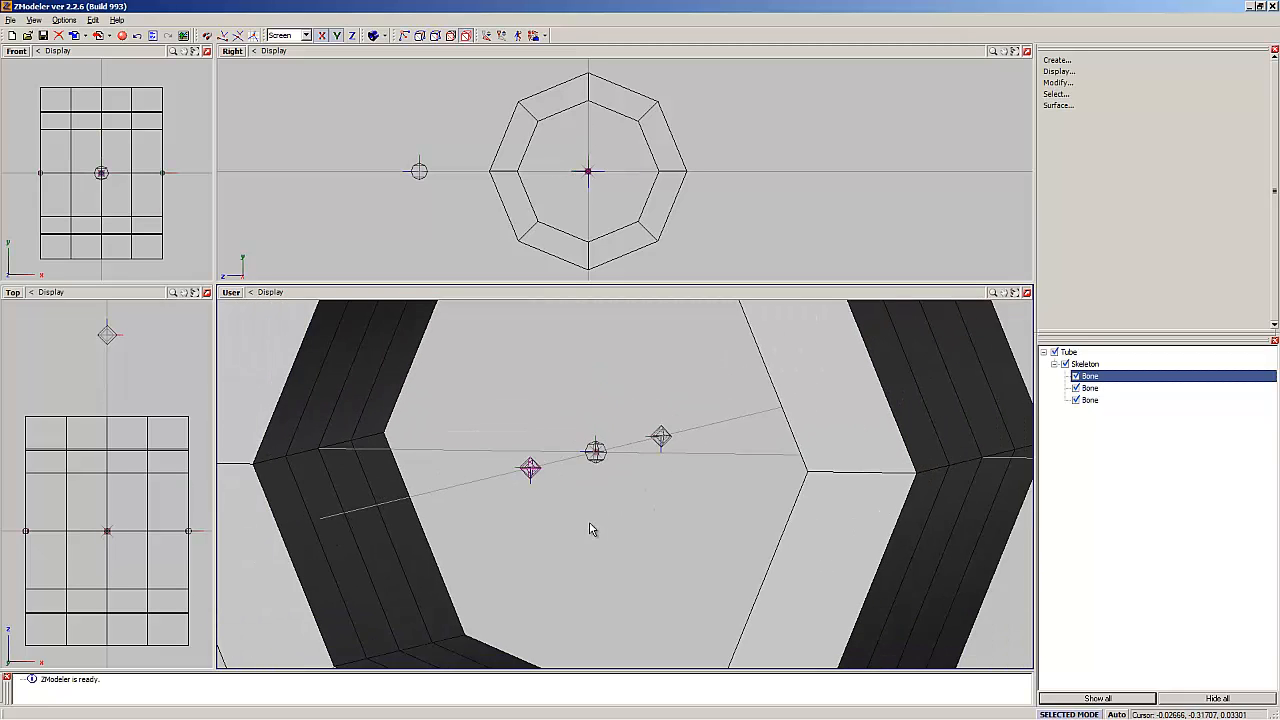
scroll(596, 518, "down", 3)
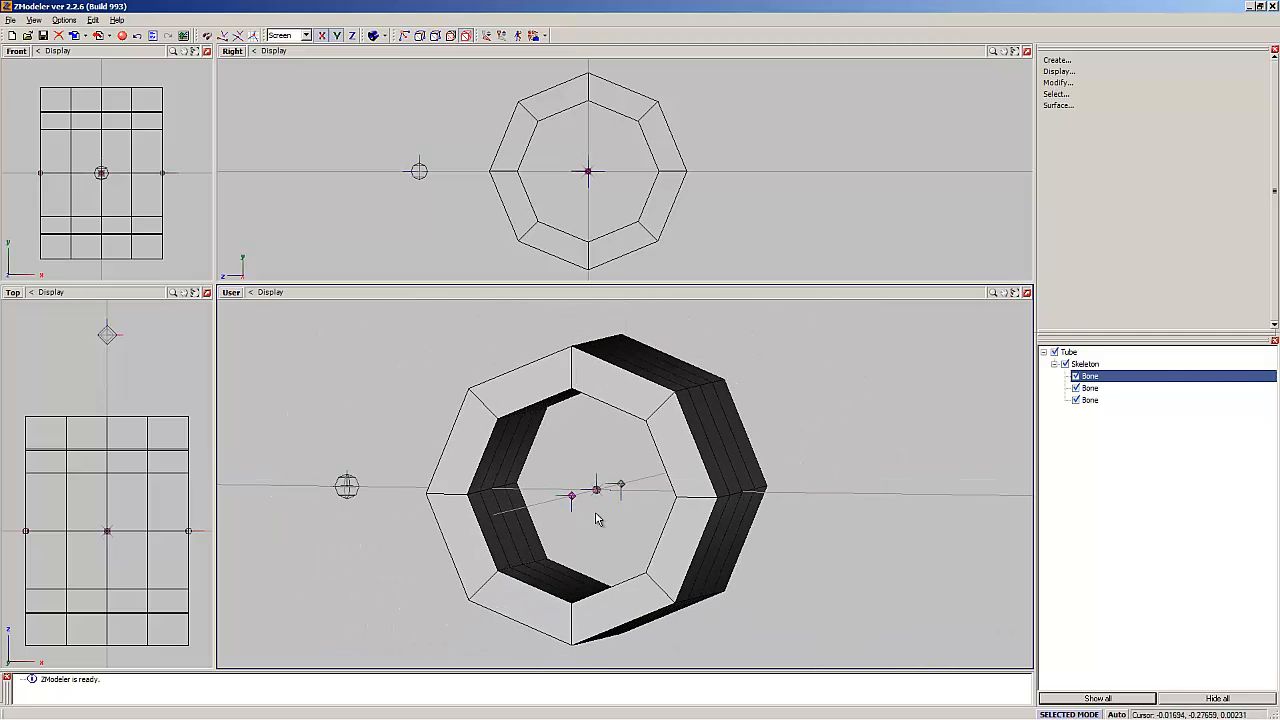
Step: Switch to vertex-level editing and display the tube's vertices in the views
scroll(596, 516, "up", 3)
mouse_move(593, 529)
middle_mouse_down()
mouse_move(548, 528)
mouse_move(575, 529)
middle_mouse_up()
scroll(593, 525, "down", 1)
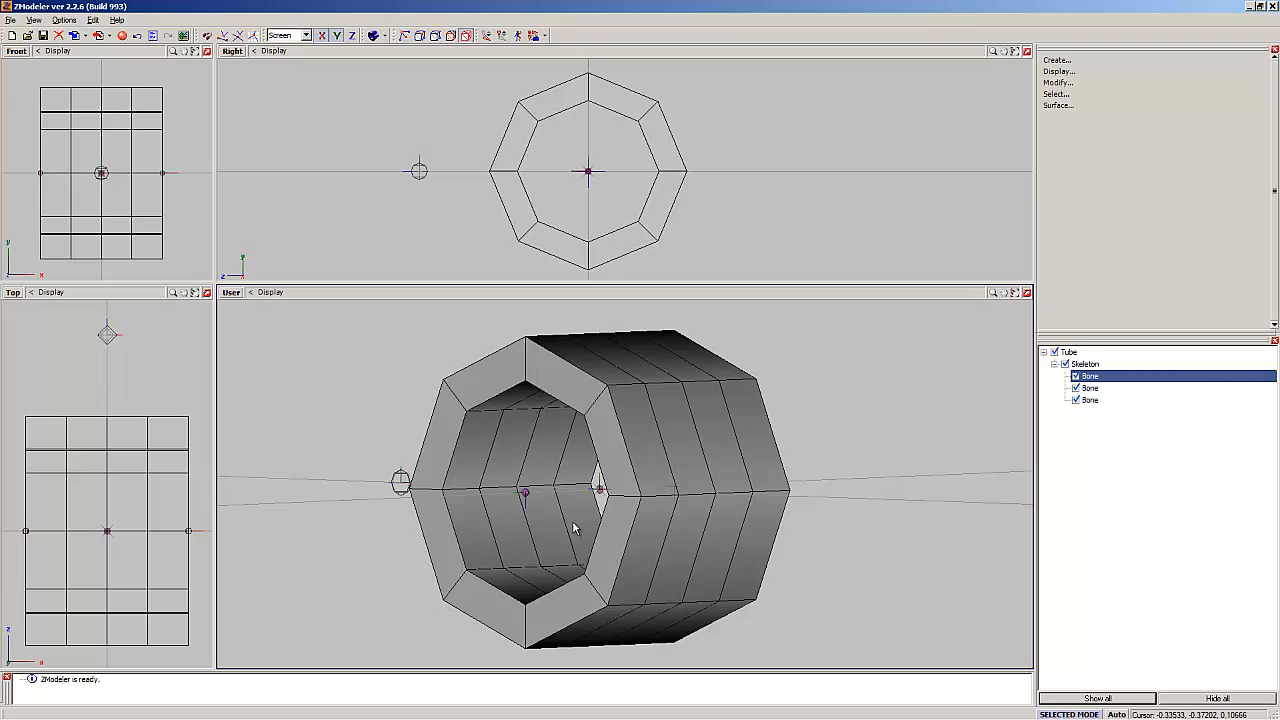
left_click(575, 529)
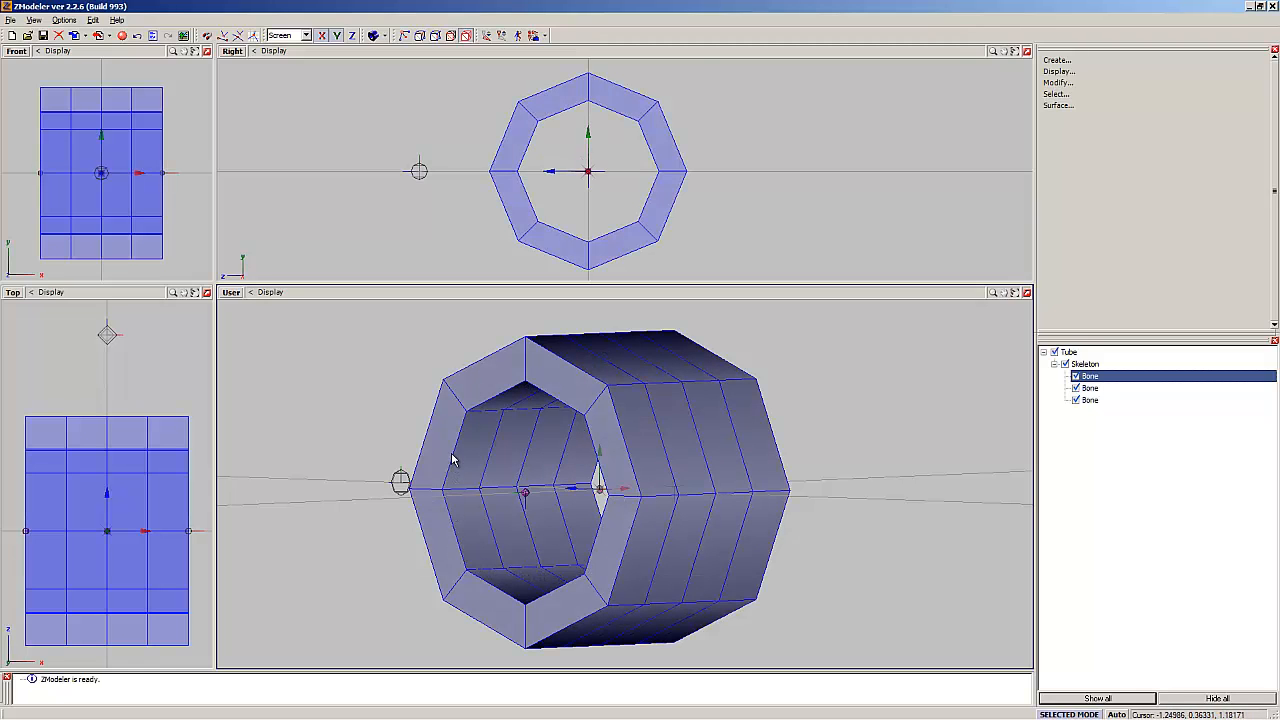
left_click(1022, 338)
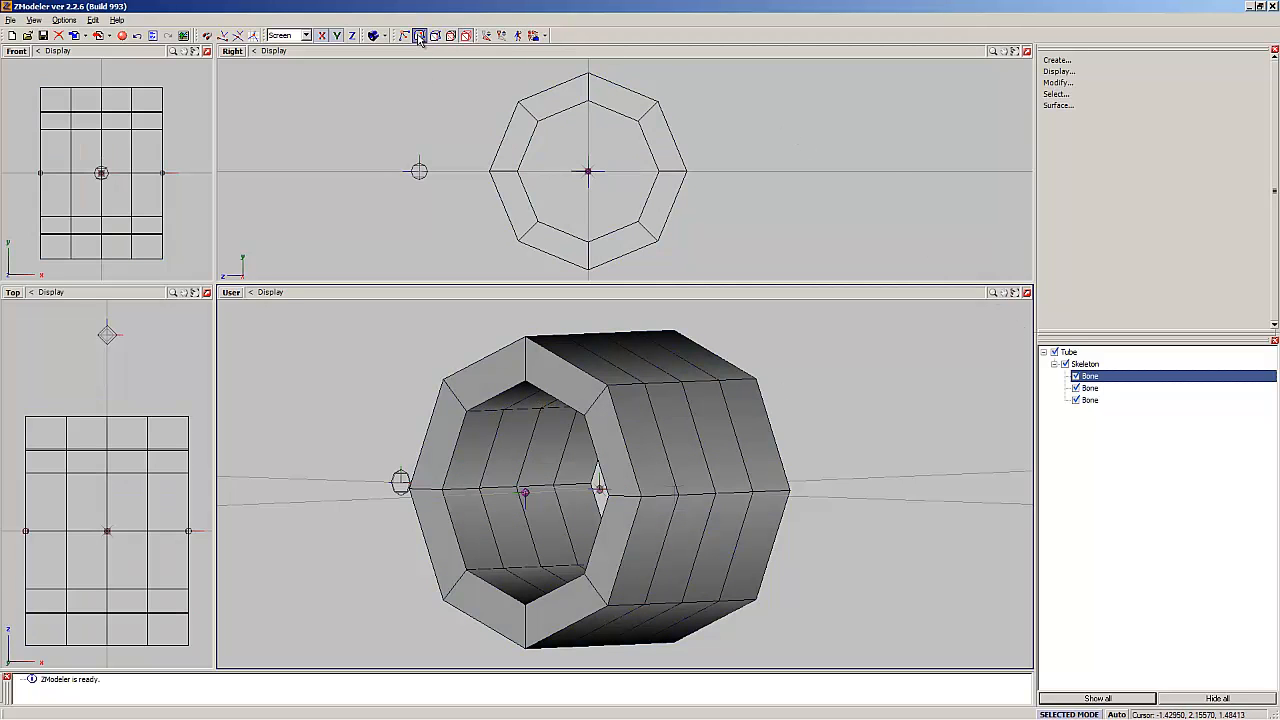
left_click(530, 400)
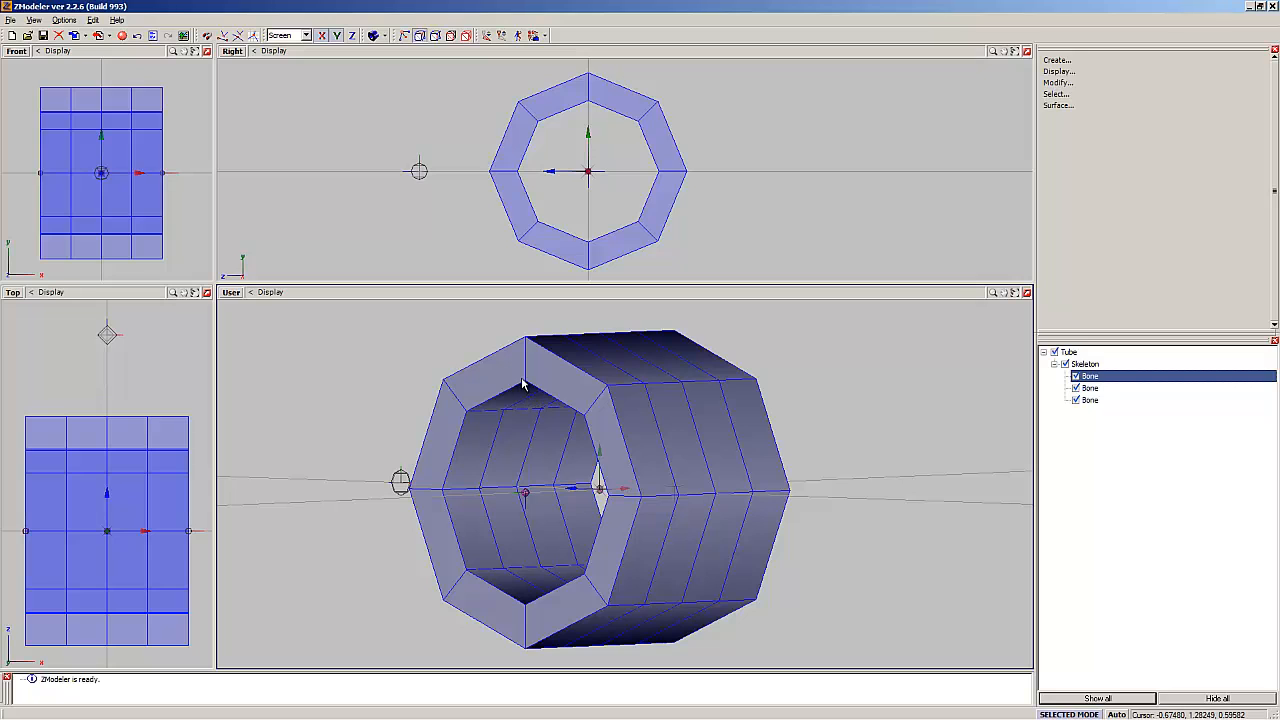
left_click(524, 384)
scroll(751, 523, "down", 2)
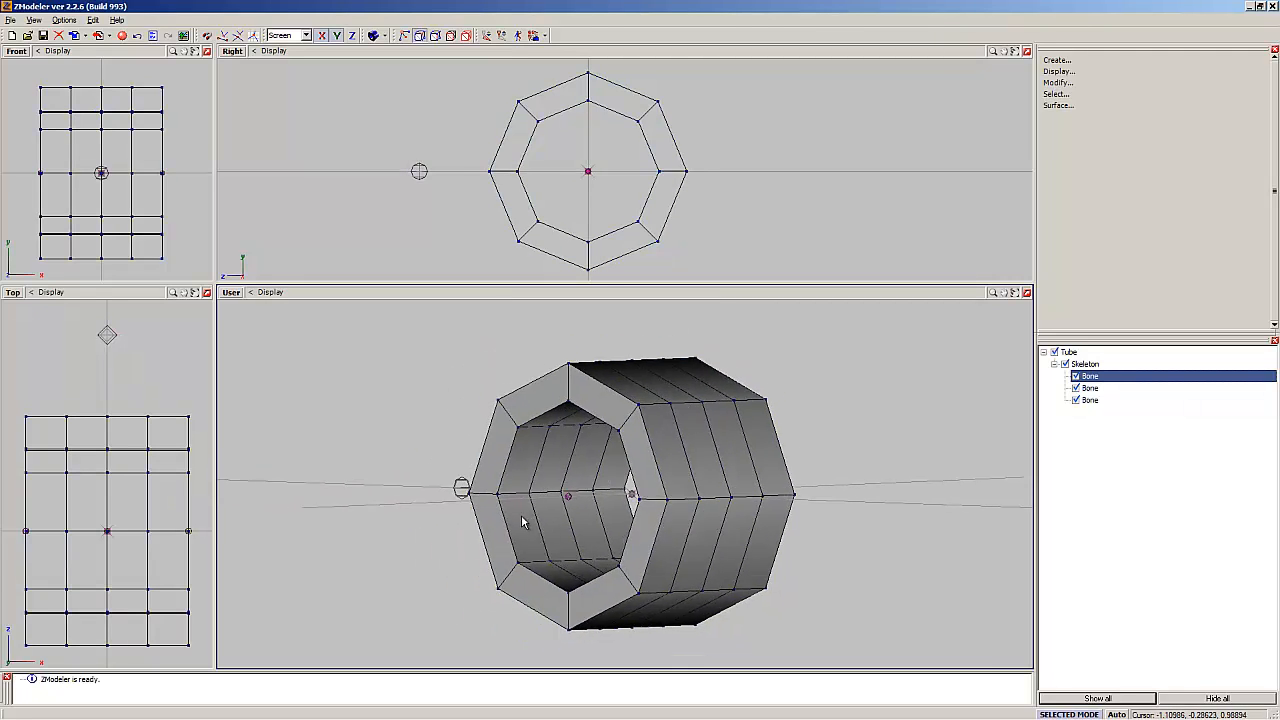
scroll(524, 510, "up", 3)
scroll(505, 498, "down", 3)
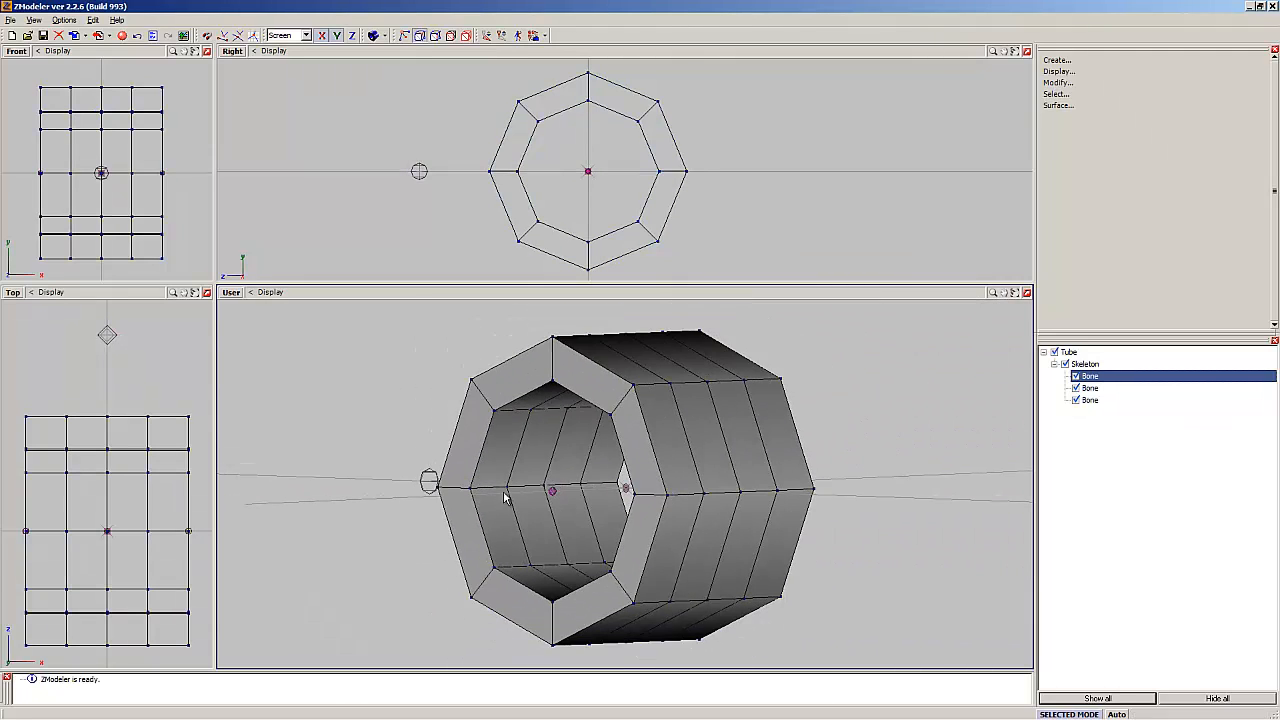
scroll(505, 498, "down", 1)
Step: Start the Bones Weight paint tool with its options shown and Percentage at 100
left_click(1060, 105)
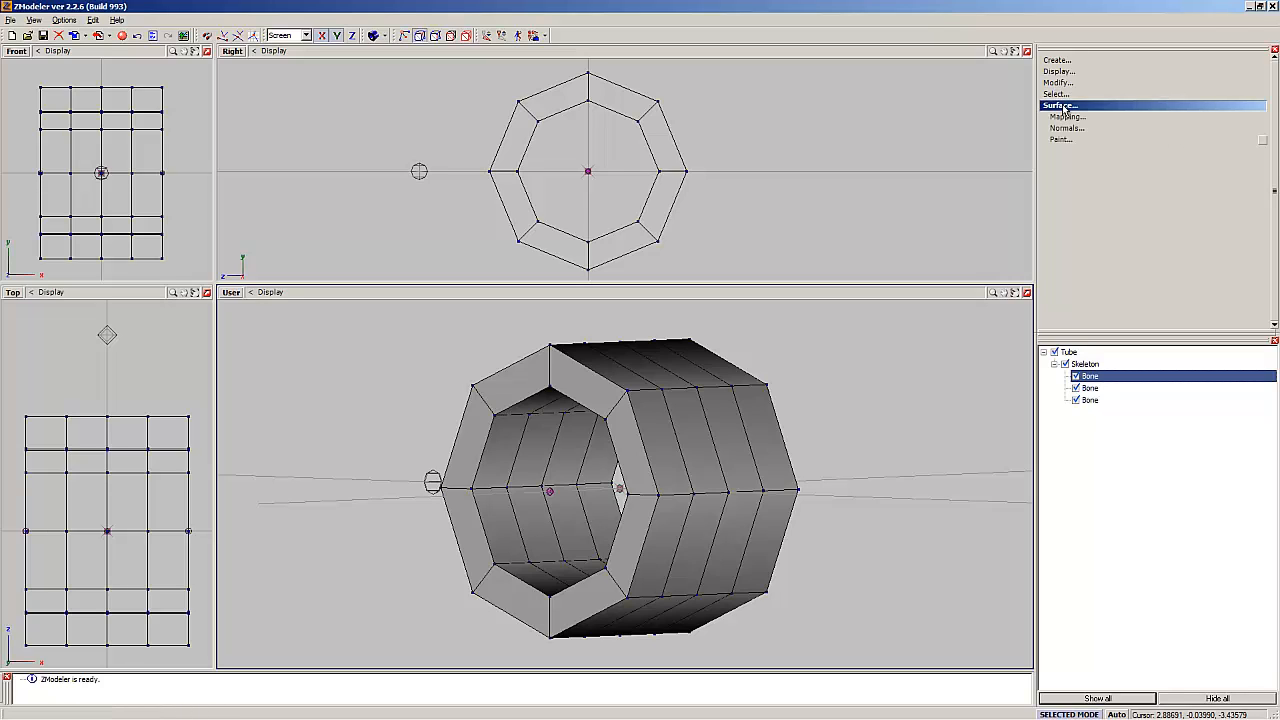
left_click(1063, 140)
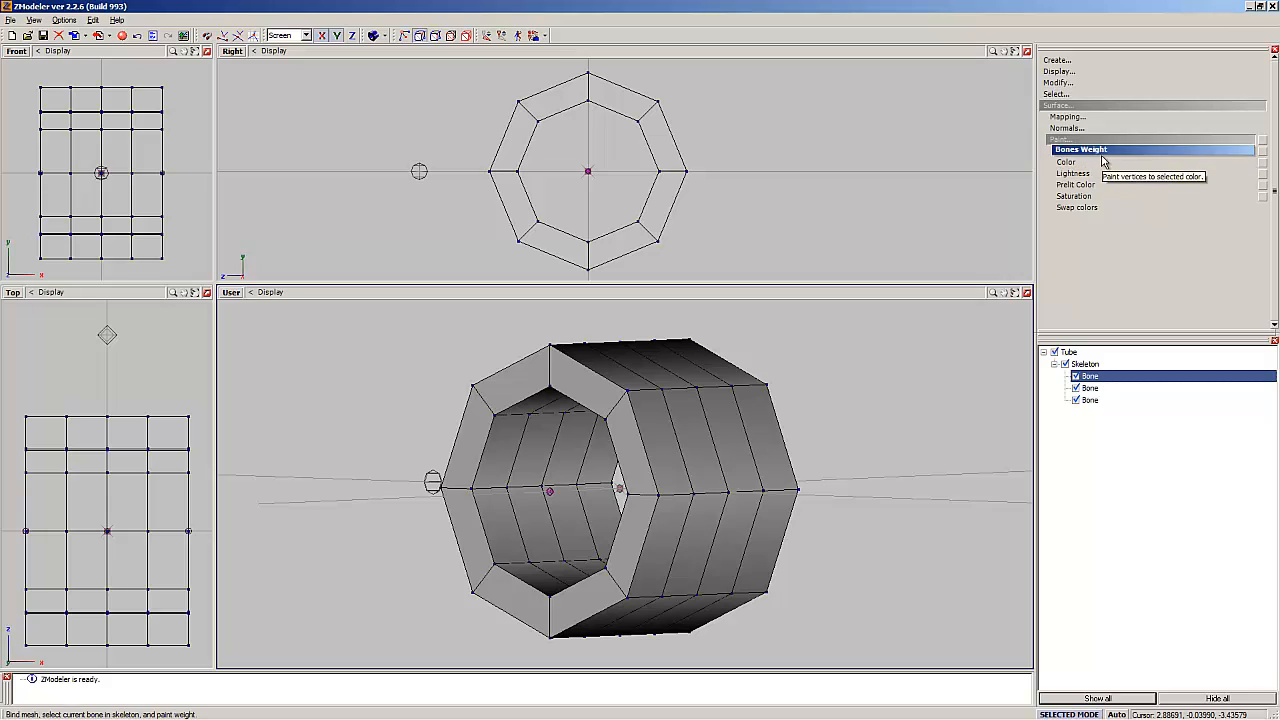
left_click(1263, 151)
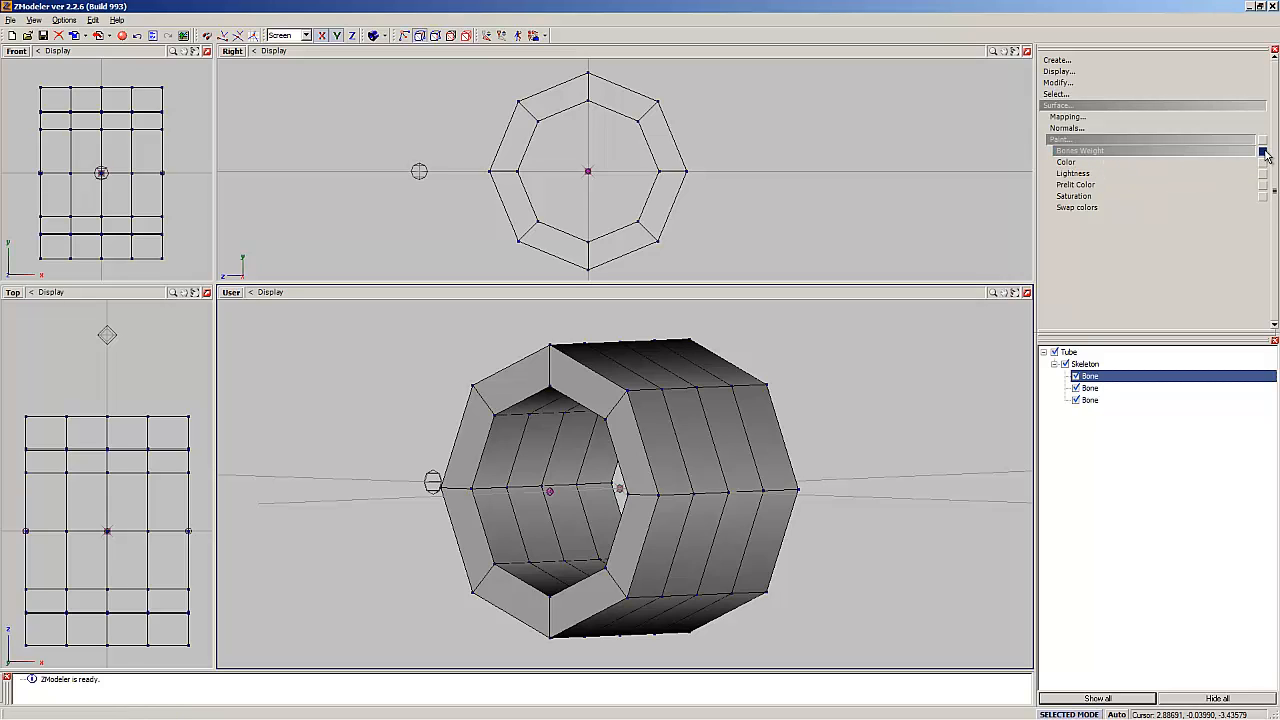
double_click(1248, 166)
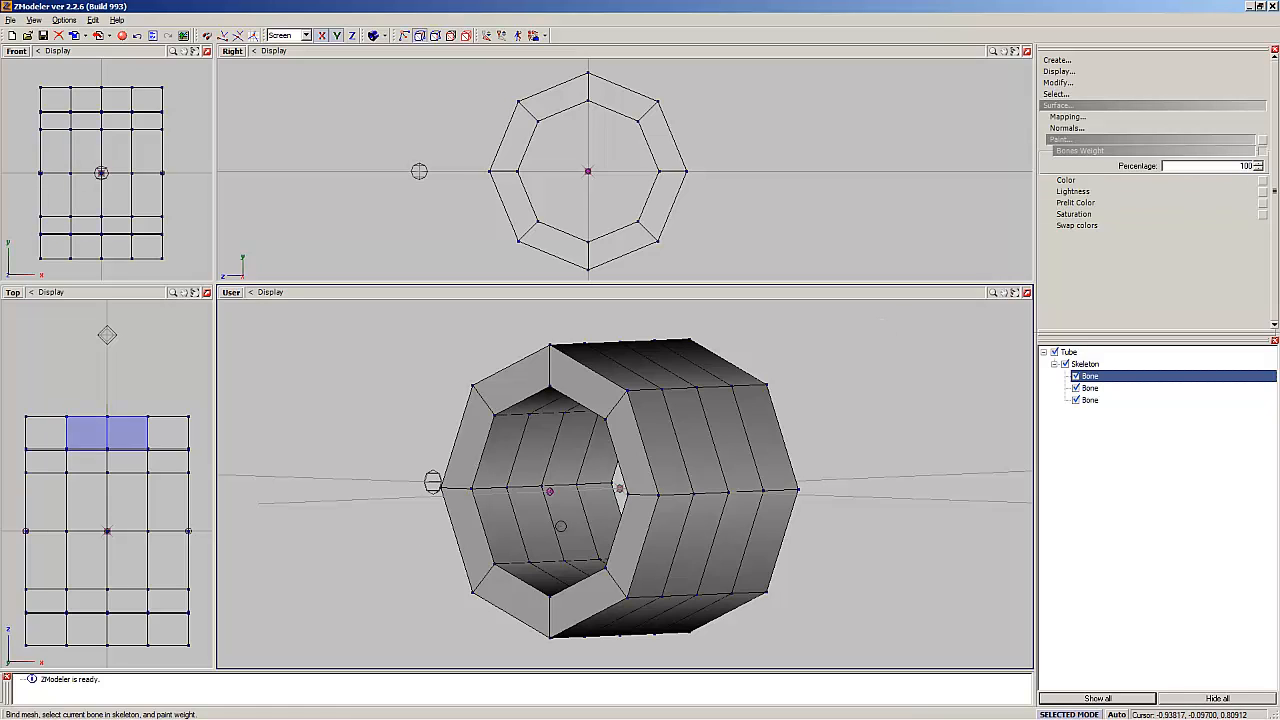
scroll(377, 430, "up", 3)
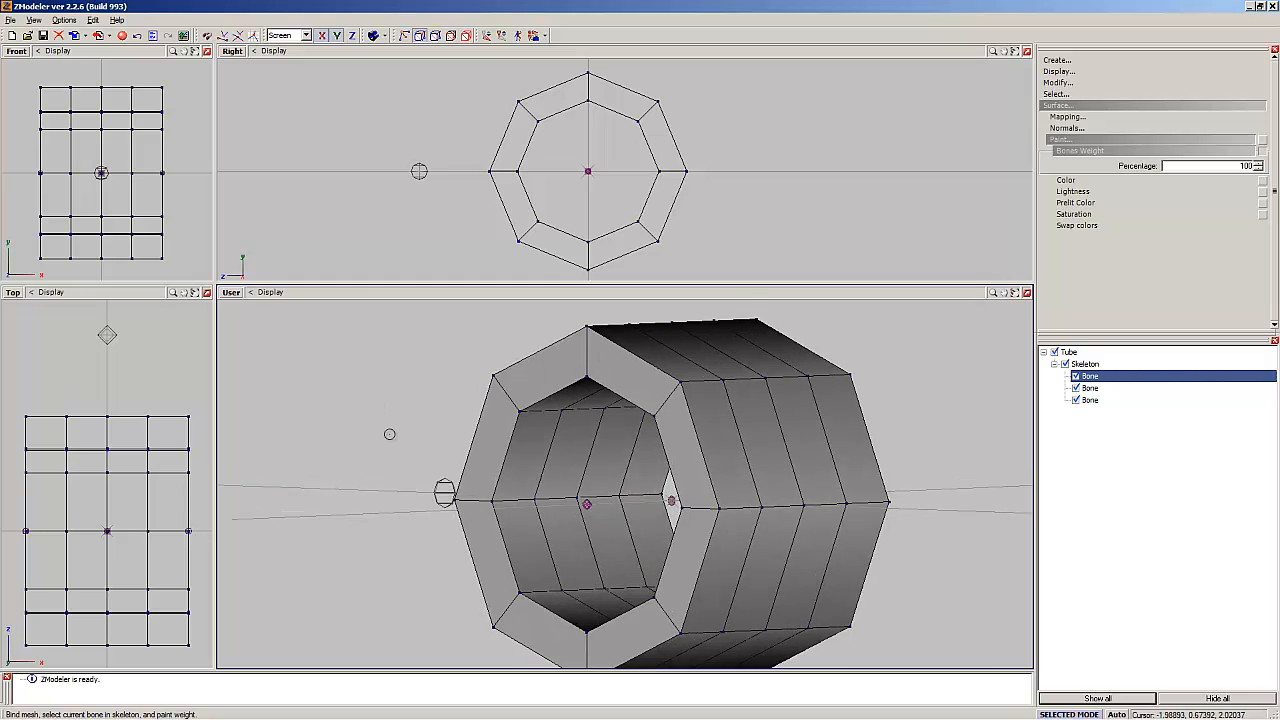
Step: Paint the upper-left inner vertex of the tube's near end ring with the current bone's weight
left_click(540, 405)
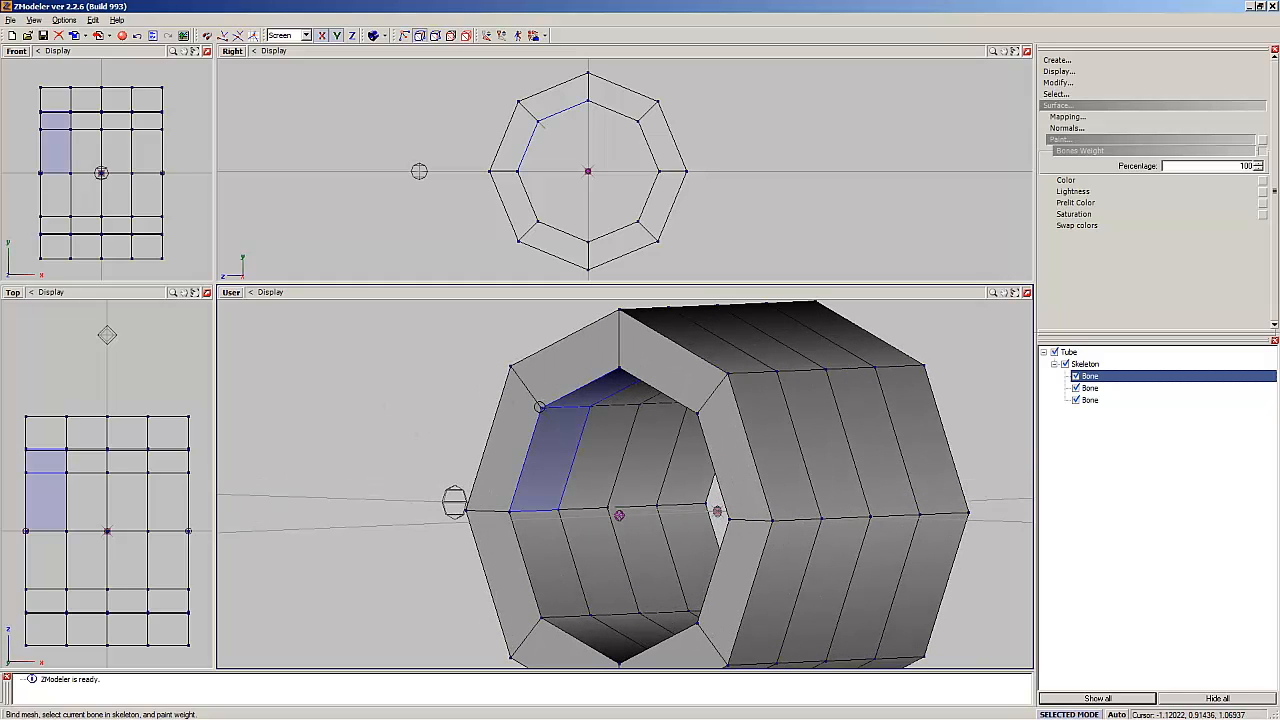
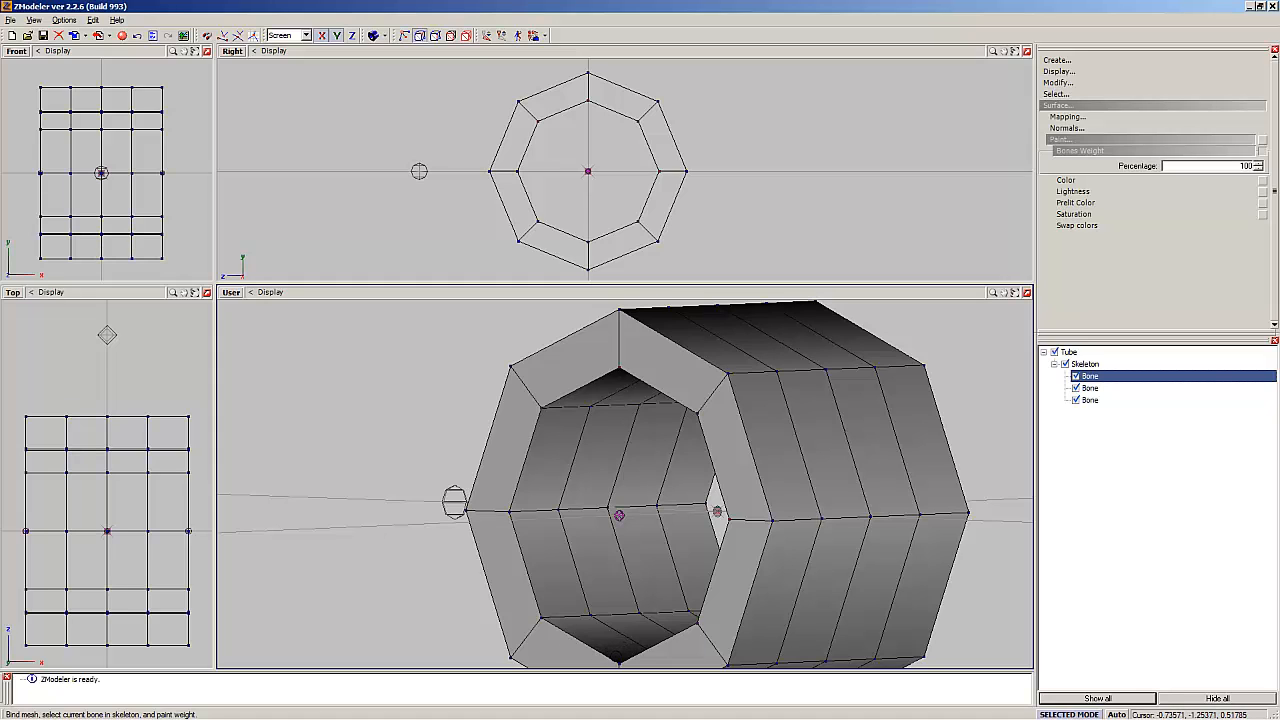
scroll(622, 653, "down", 2)
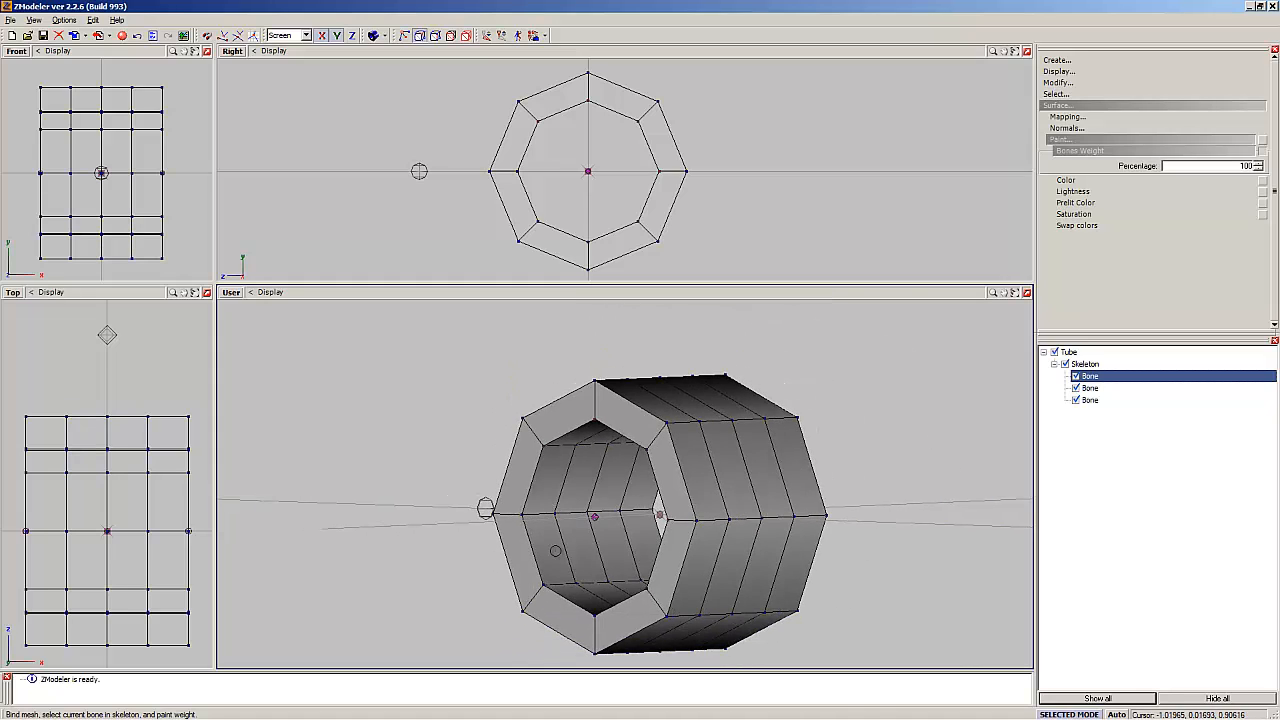
scroll(615, 640, "up", 5)
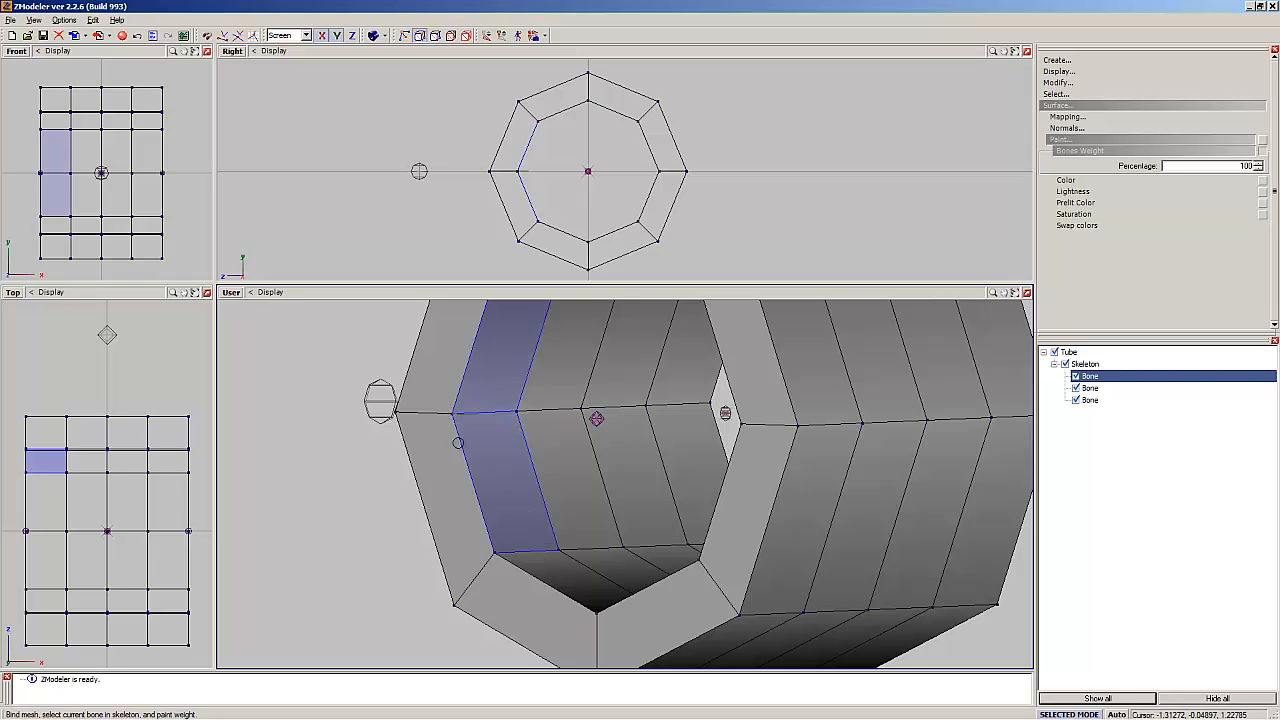
scroll(509, 603, "down", 8)
scroll(469, 429, "up", 1)
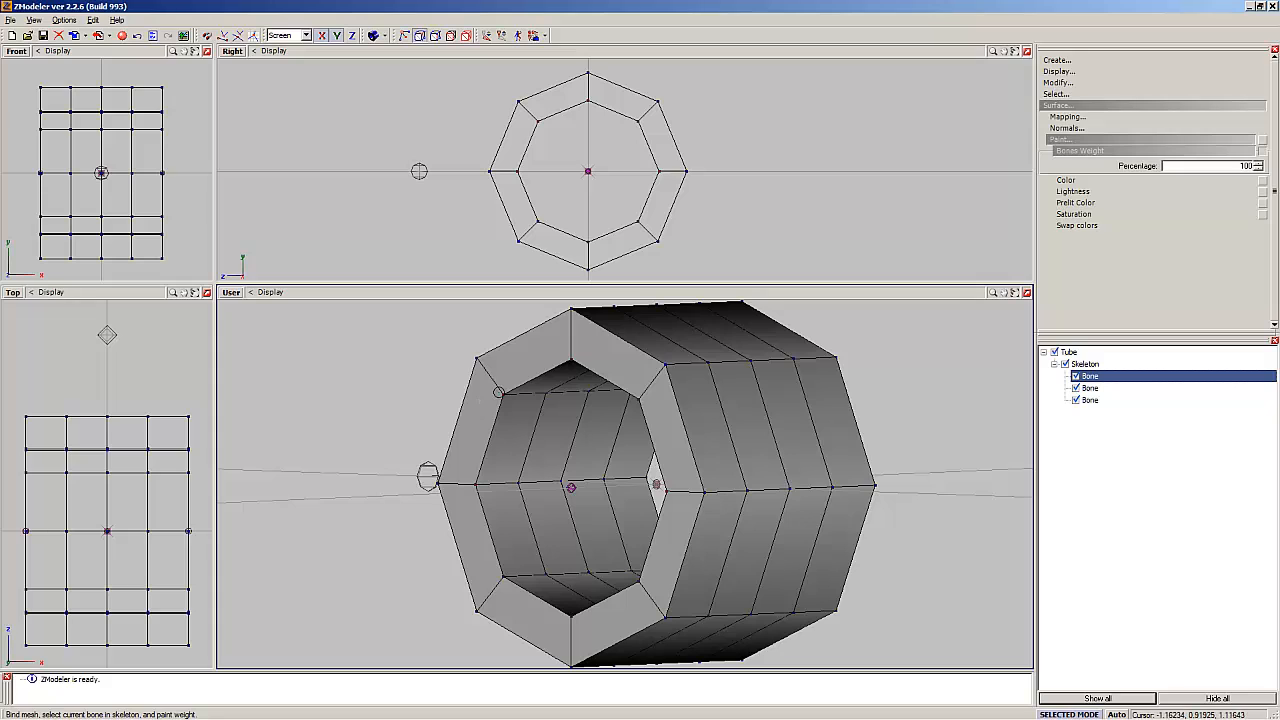
middle_click_drag(505, 395, 504, 395)
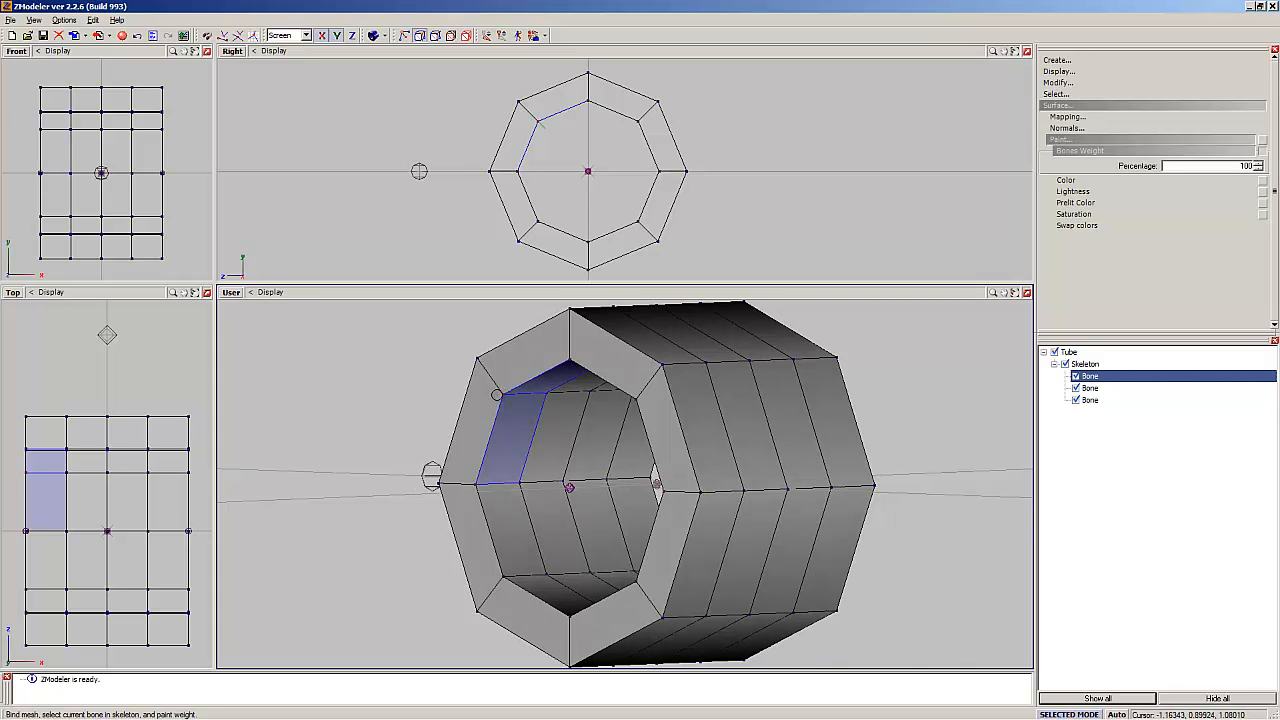
scroll(505, 395, "up", 8)
scroll(531, 397, "up", 2)
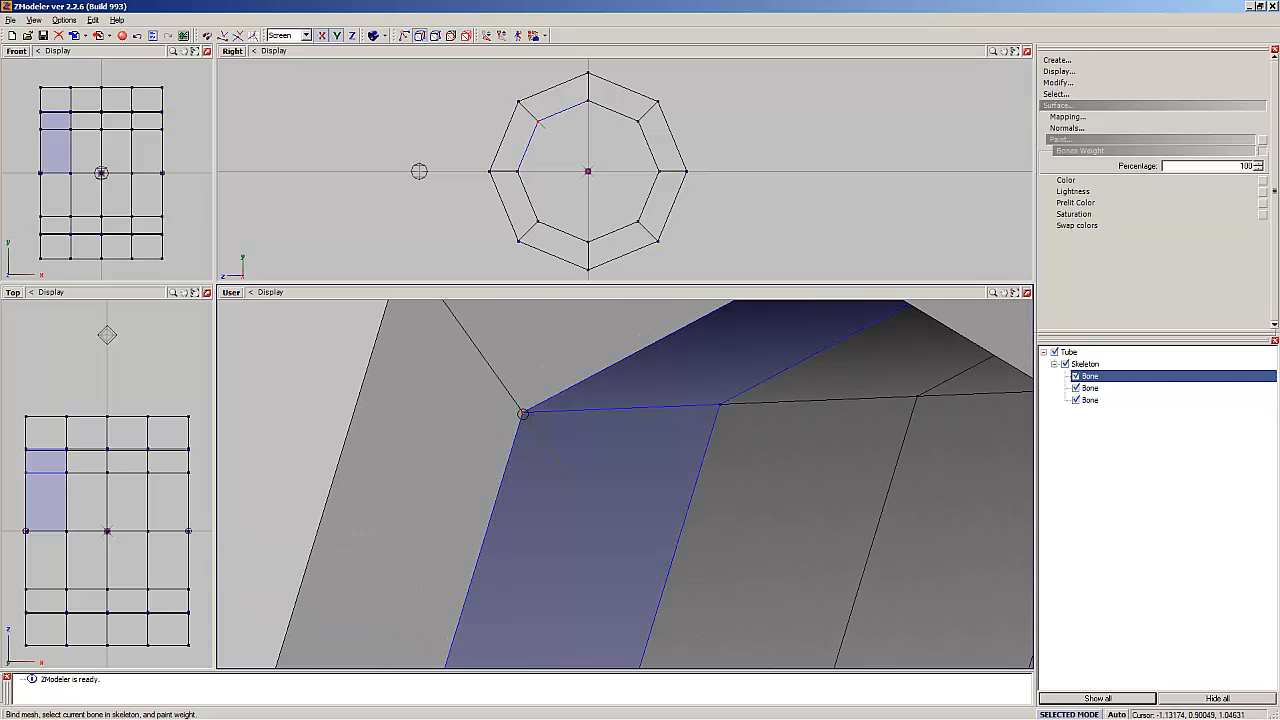
scroll(486, 449, "down", 6)
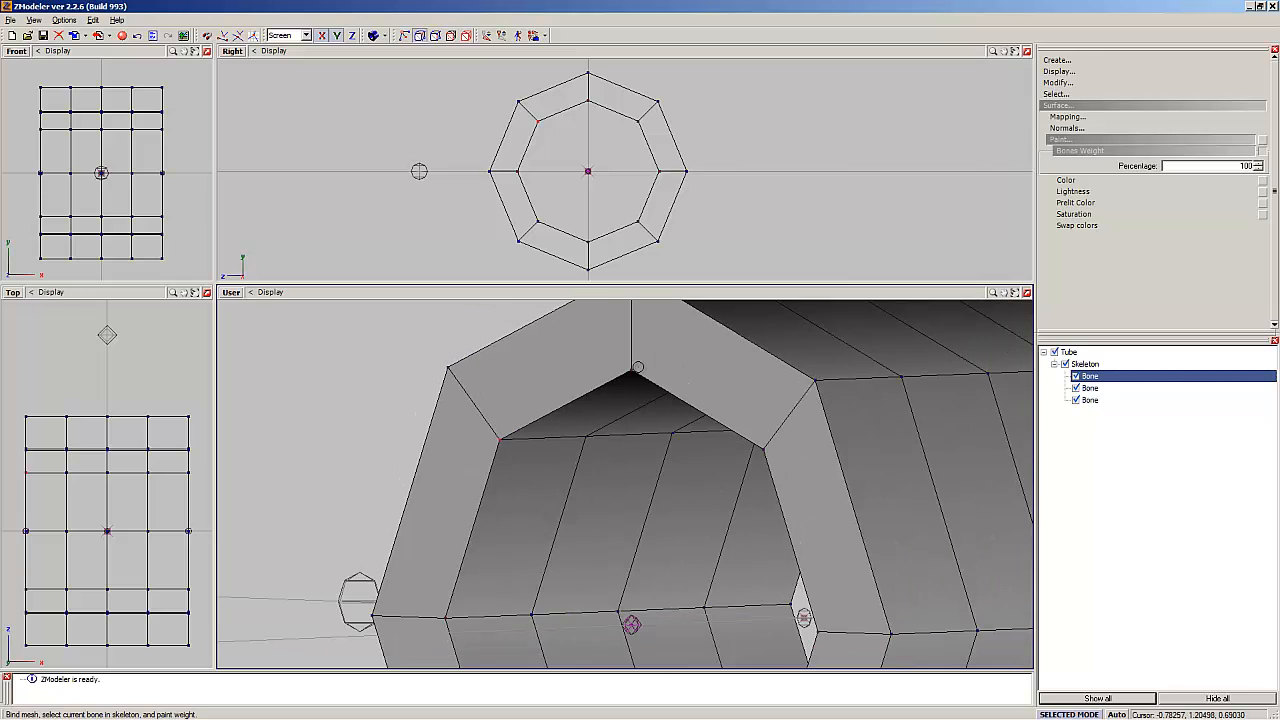
Step: Paint the top, upper-right and right inner vertices of the tube's near end ring with the current bone's weight
left_click(629, 370)
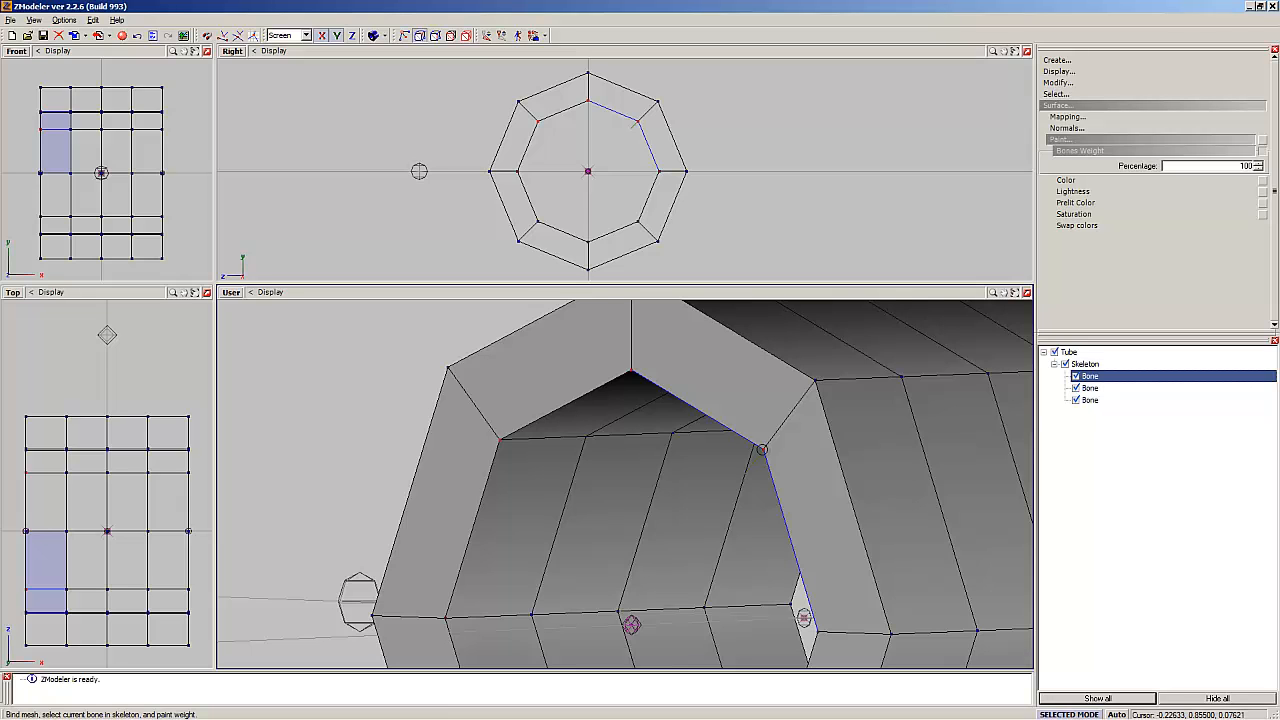
scroll(603, 376, "down", 3)
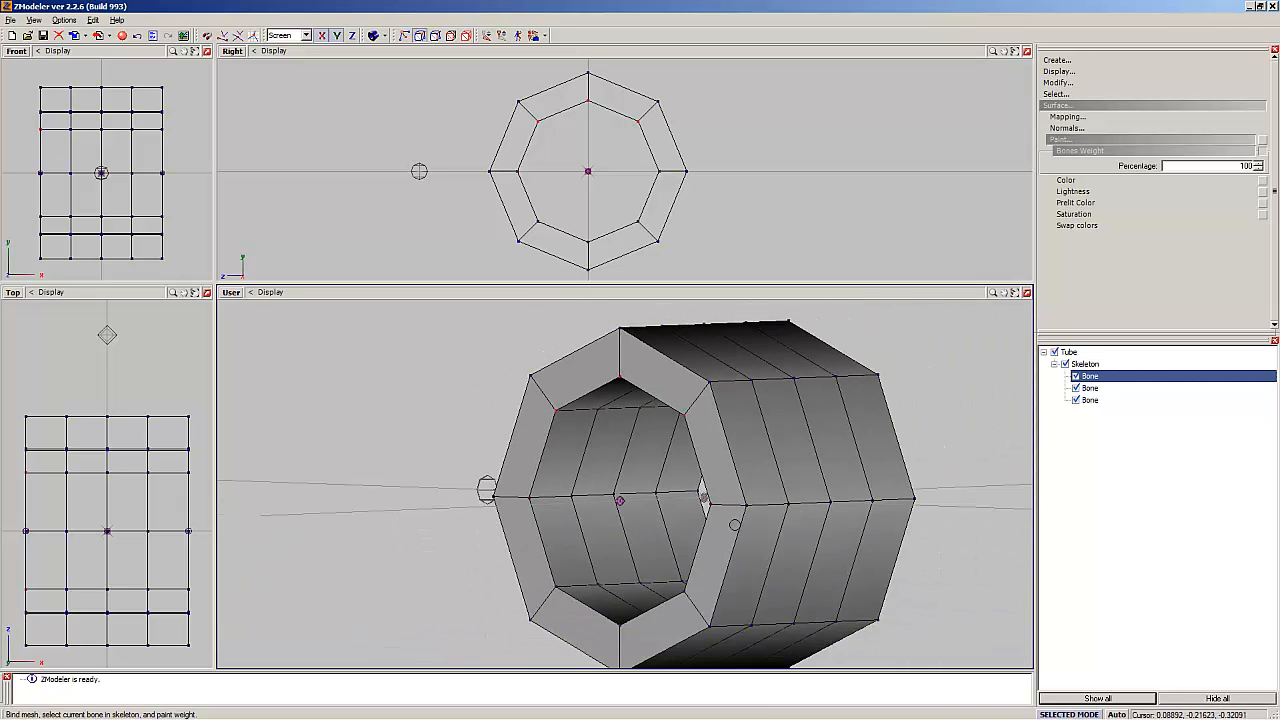
scroll(736, 527, "up", 2)
scroll(736, 528, "up", 2)
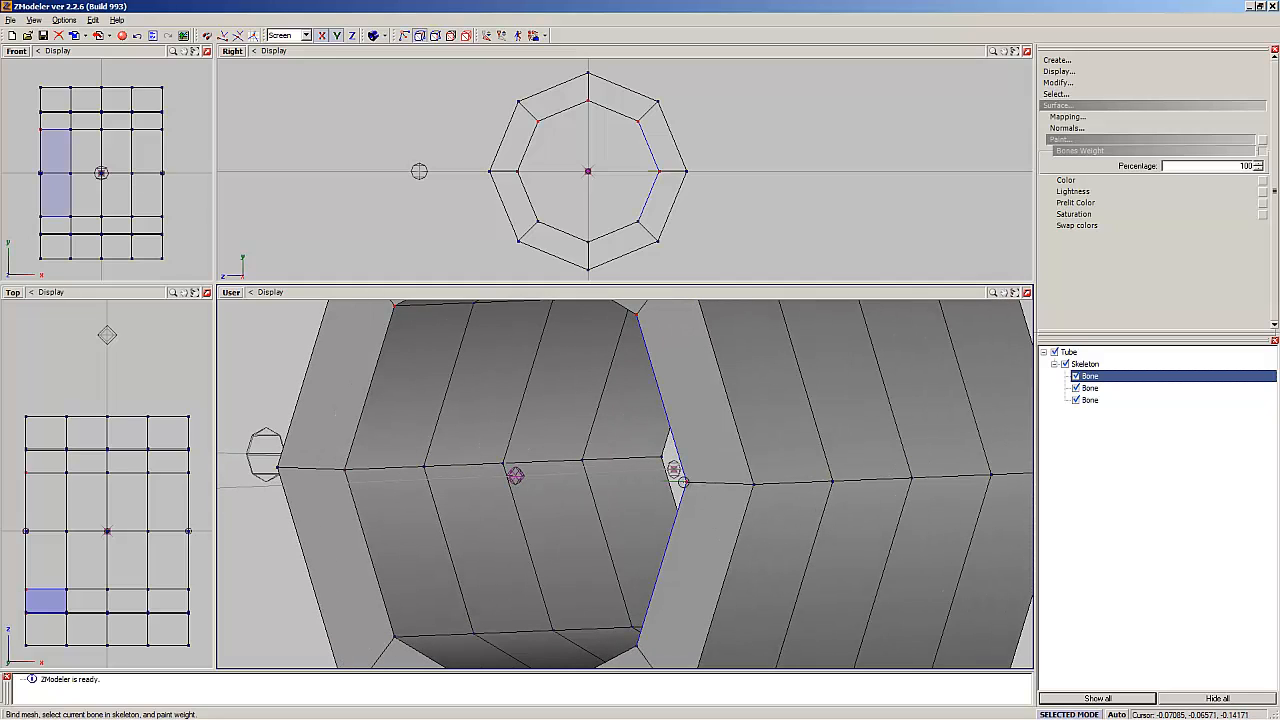
scroll(665, 490, "down", 3)
scroll(640, 538, "up", 3)
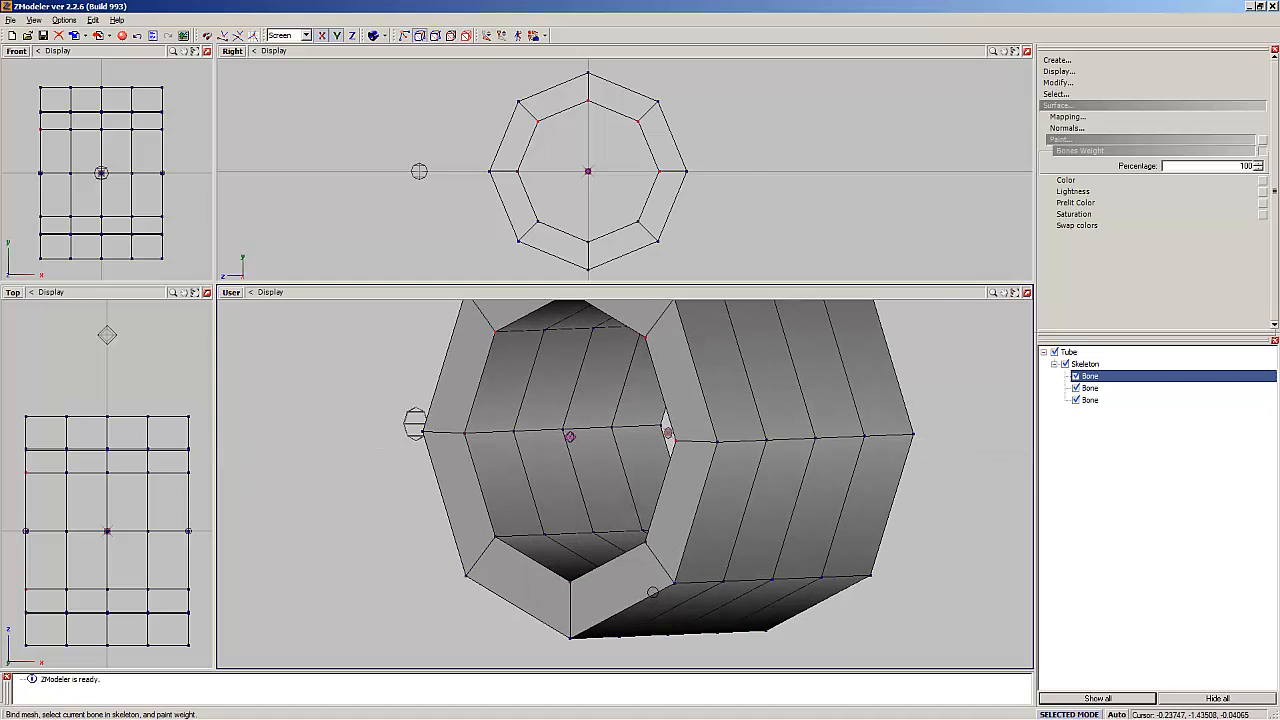
Step: Paint the lower three and the left inner vertices of the tube's near end ring with the current bone's weight
left_click(641, 535)
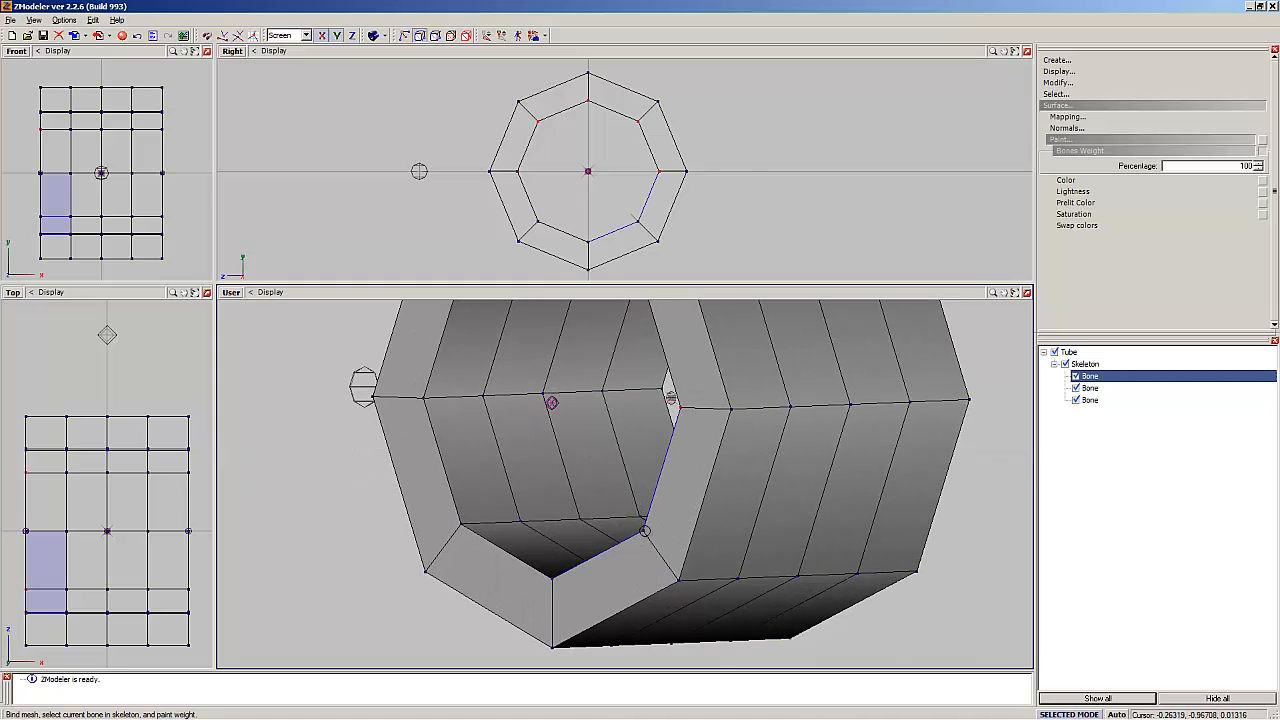
middle_click_drag(645, 531, 646, 531)
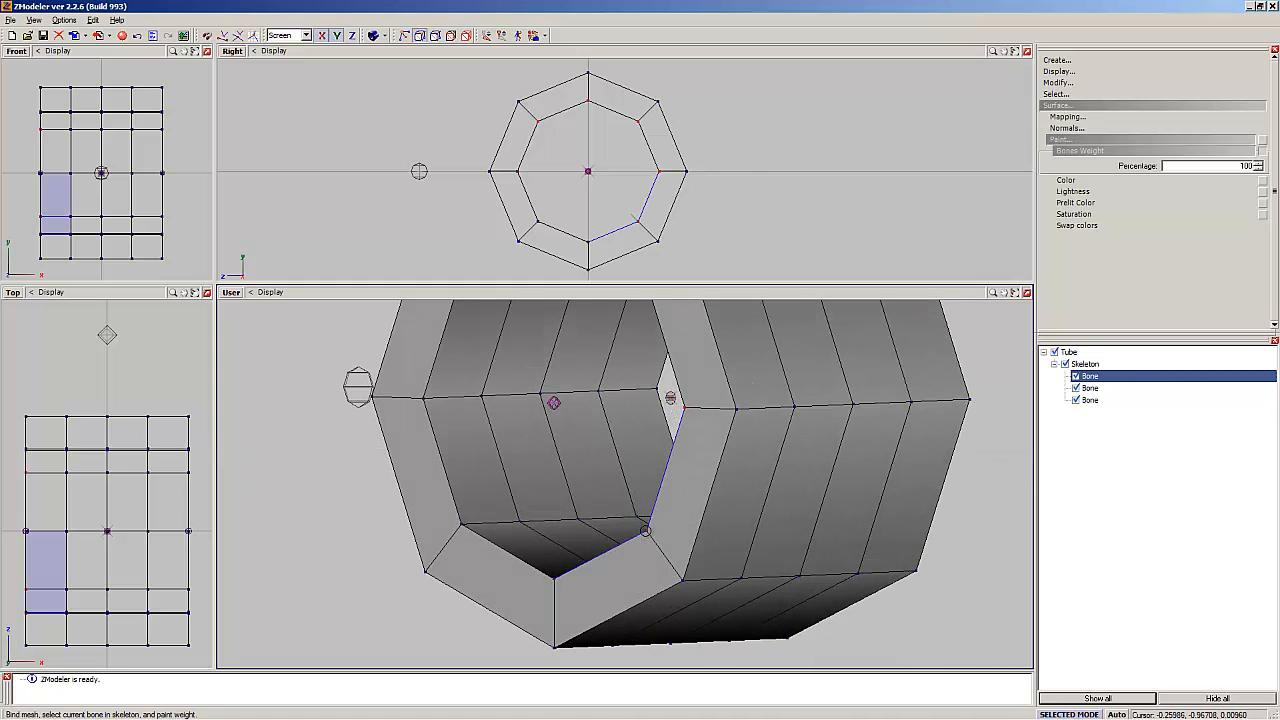
left_click(553, 577)
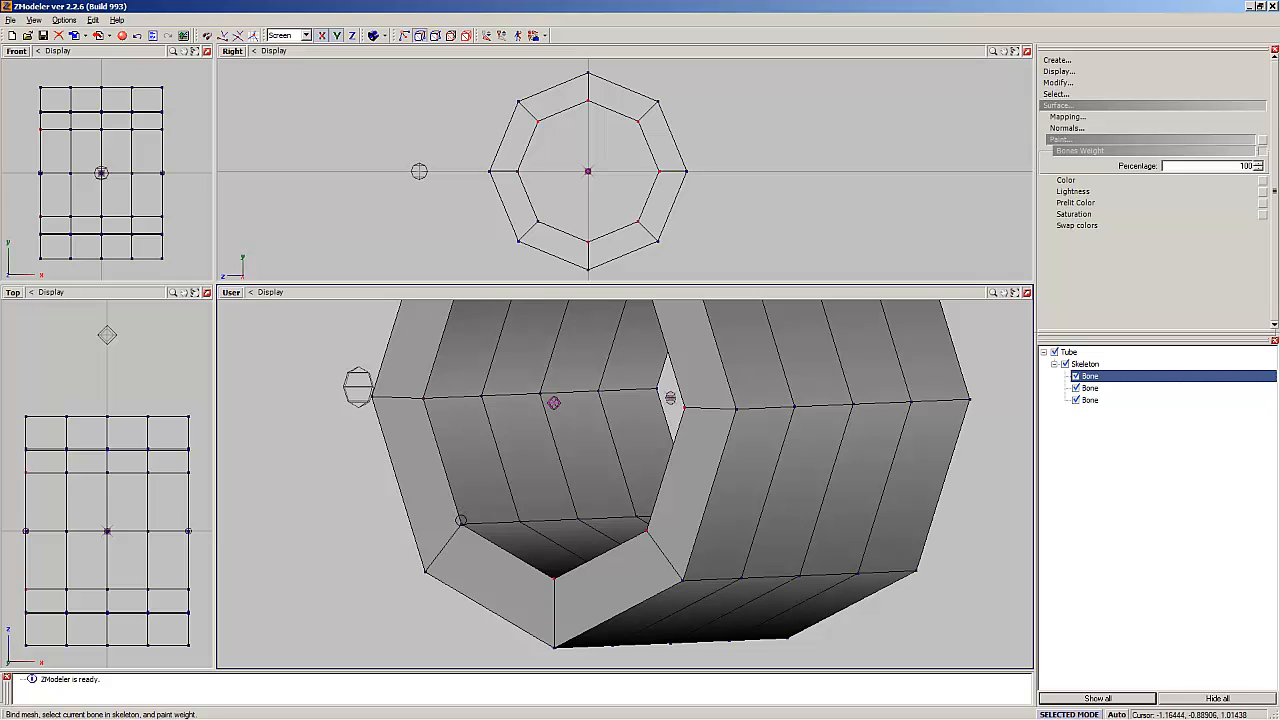
left_click(461, 521)
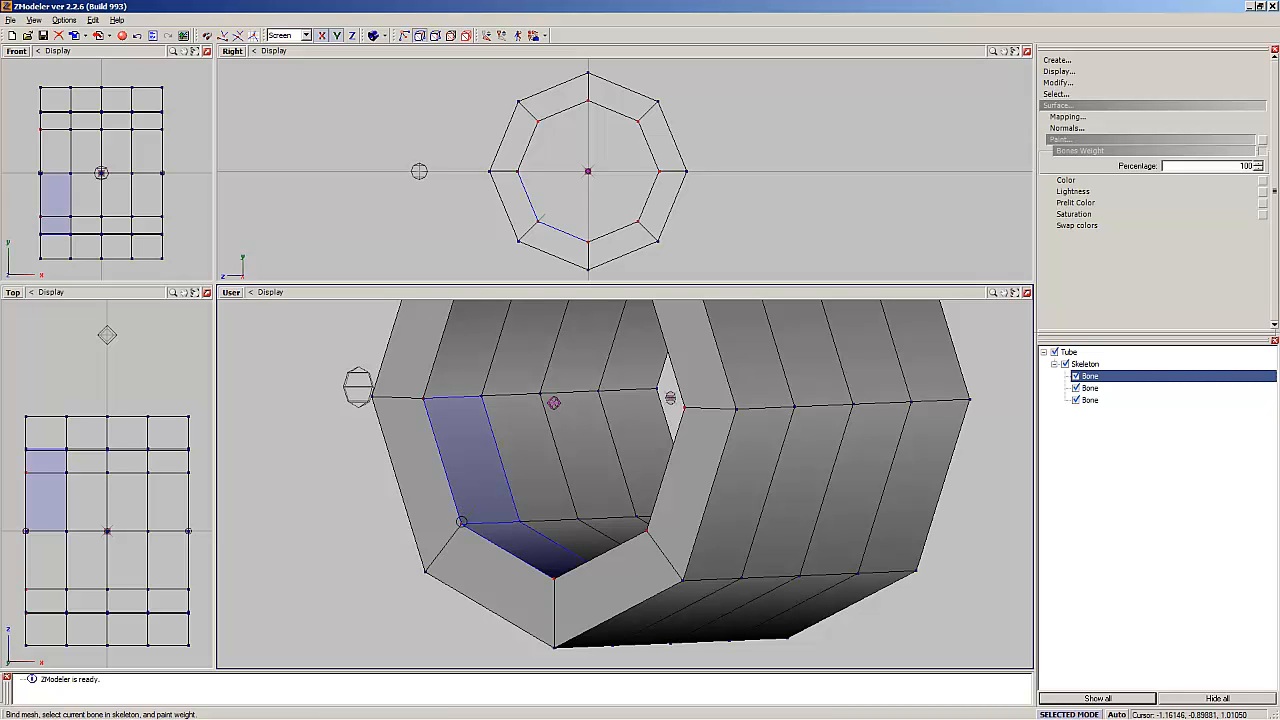
middle_click_drag(461, 521, 437, 457)
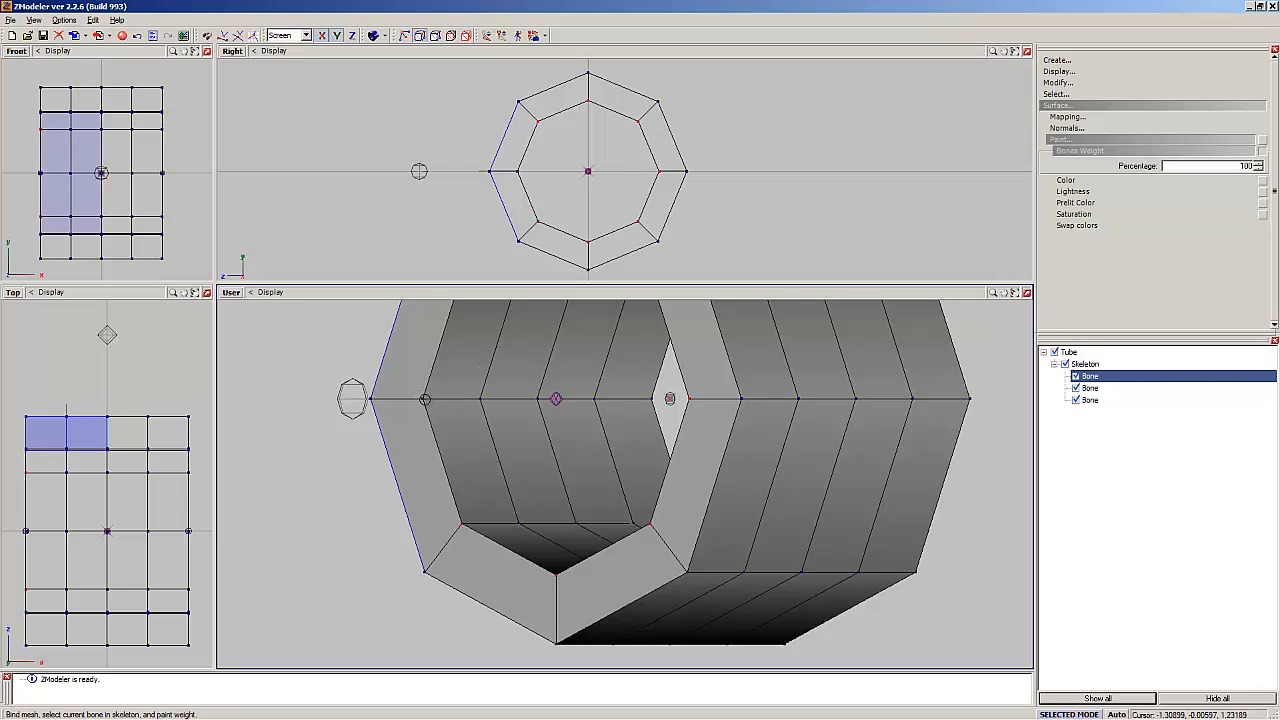
left_click(421, 398)
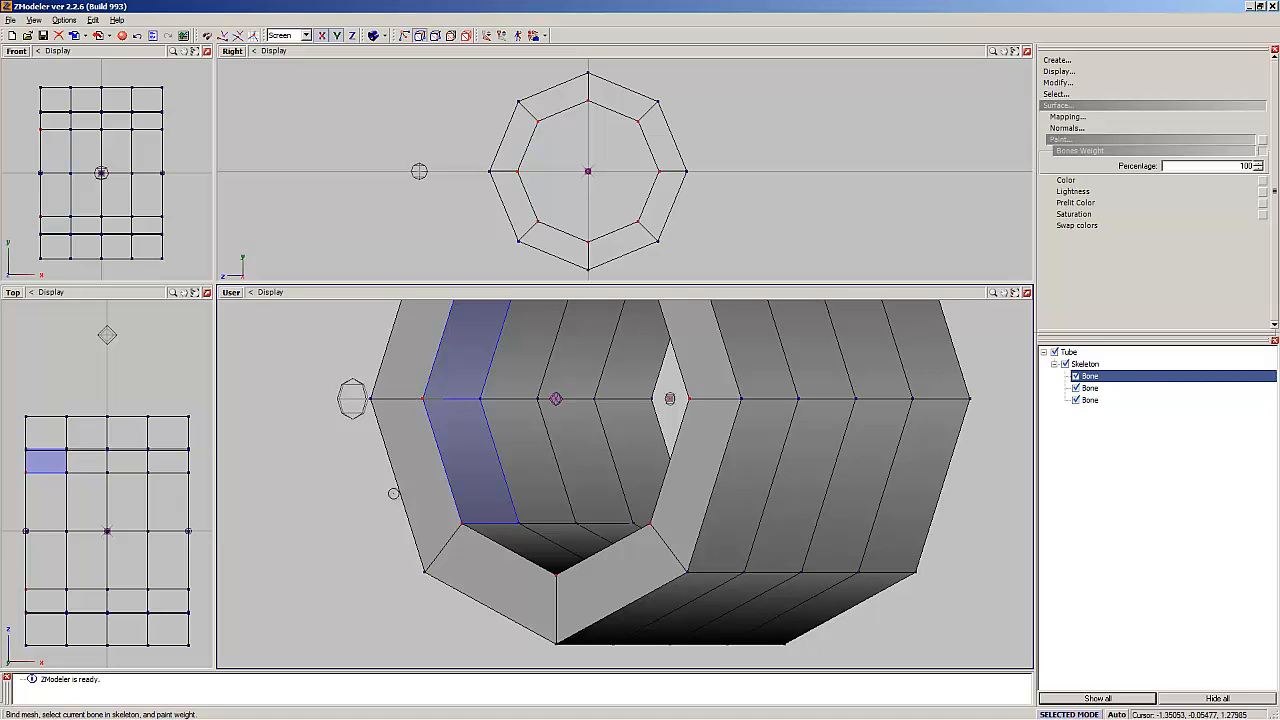
scroll(326, 631, "down", 5)
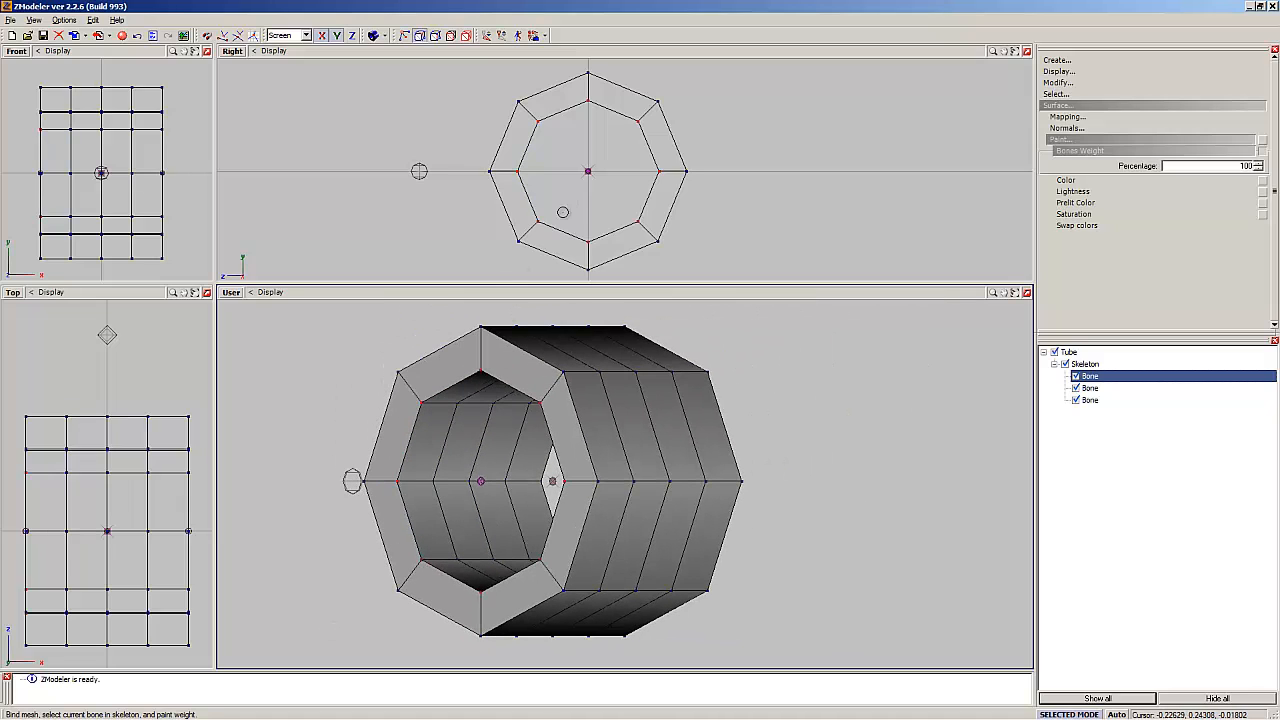
Step: Make the middle bone inside the tube the current bone and check its marking in the User view
left_click(485, 37)
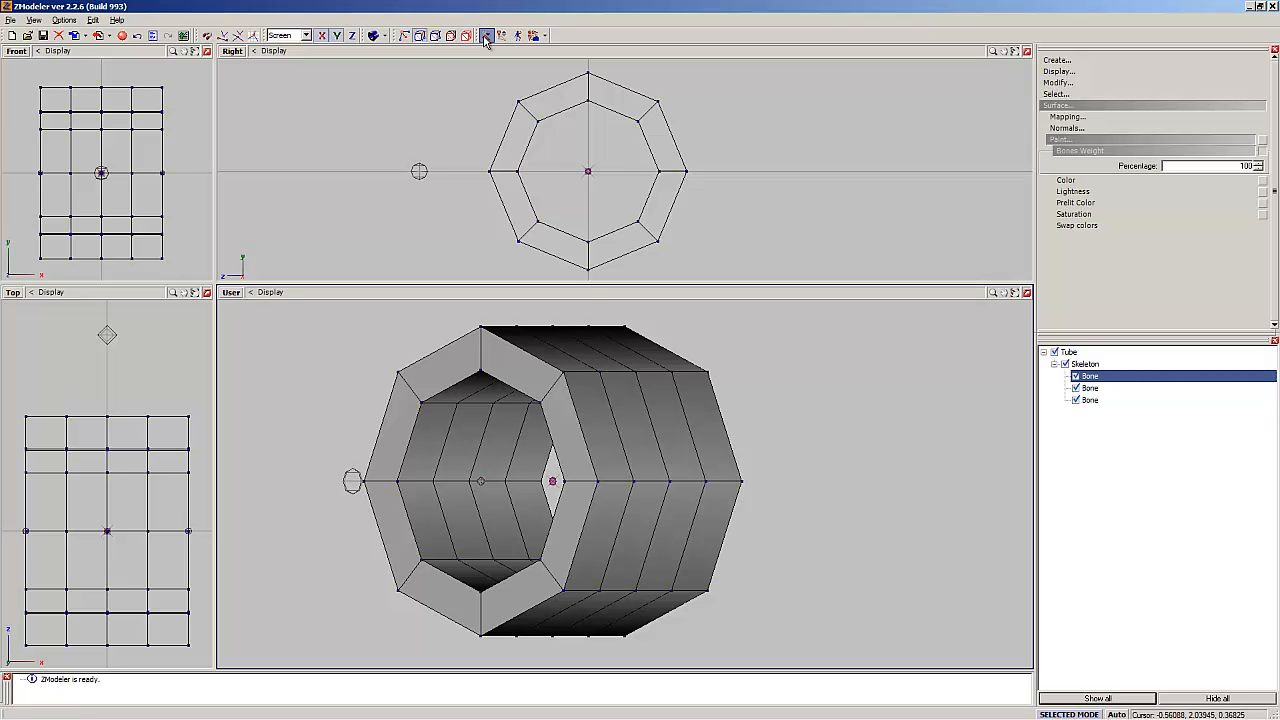
middle_click_drag(843, 410, 837, 480)
scroll(628, 507, "up", 3)
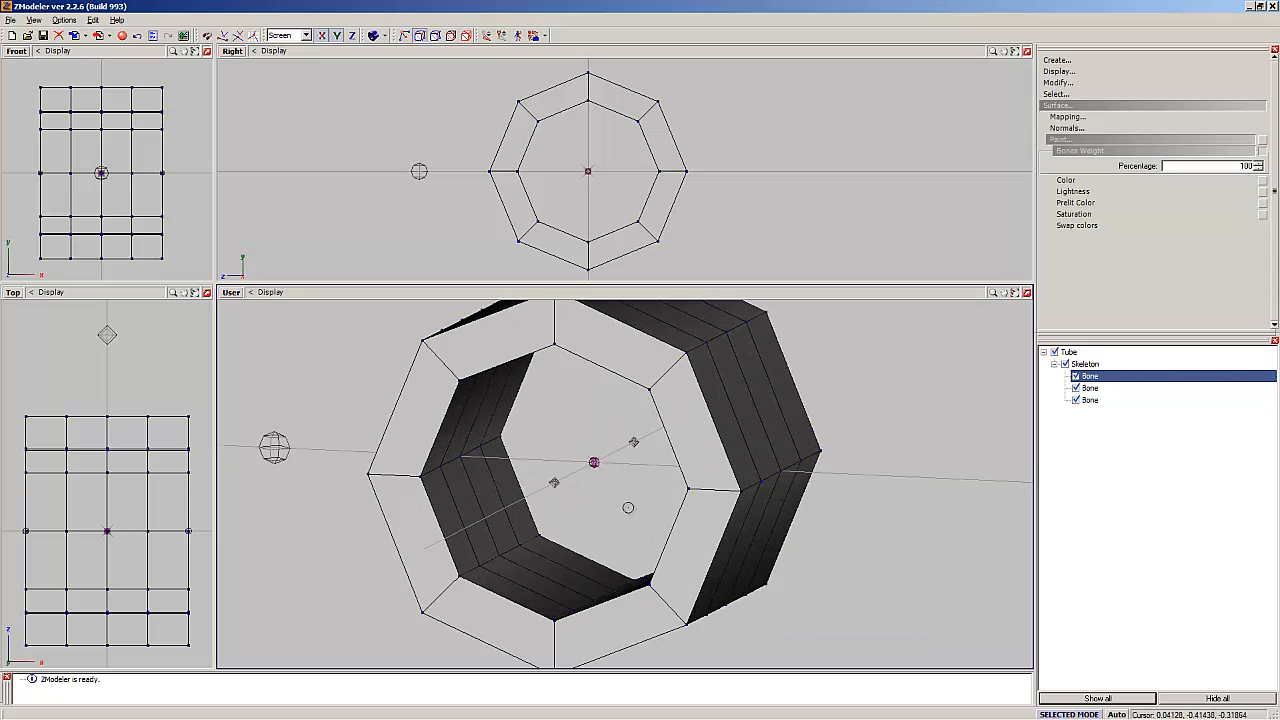
scroll(628, 507, "up", 5)
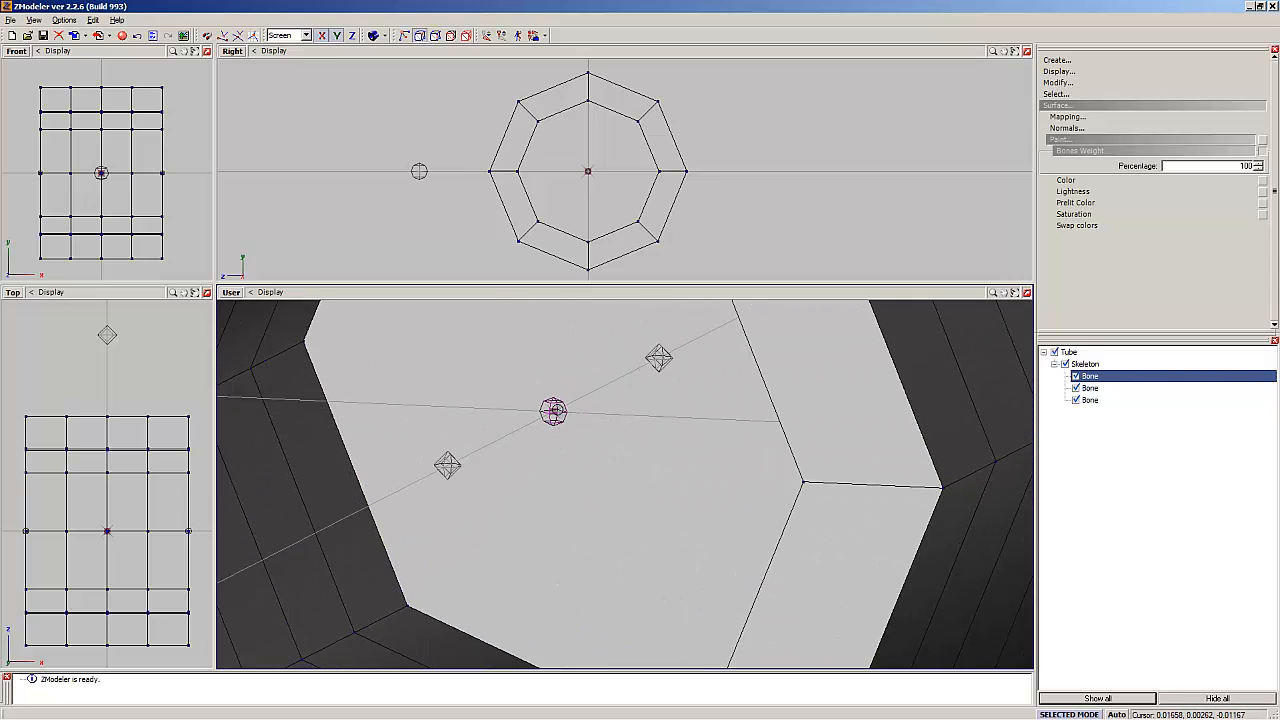
scroll(508, 451, "down", 6)
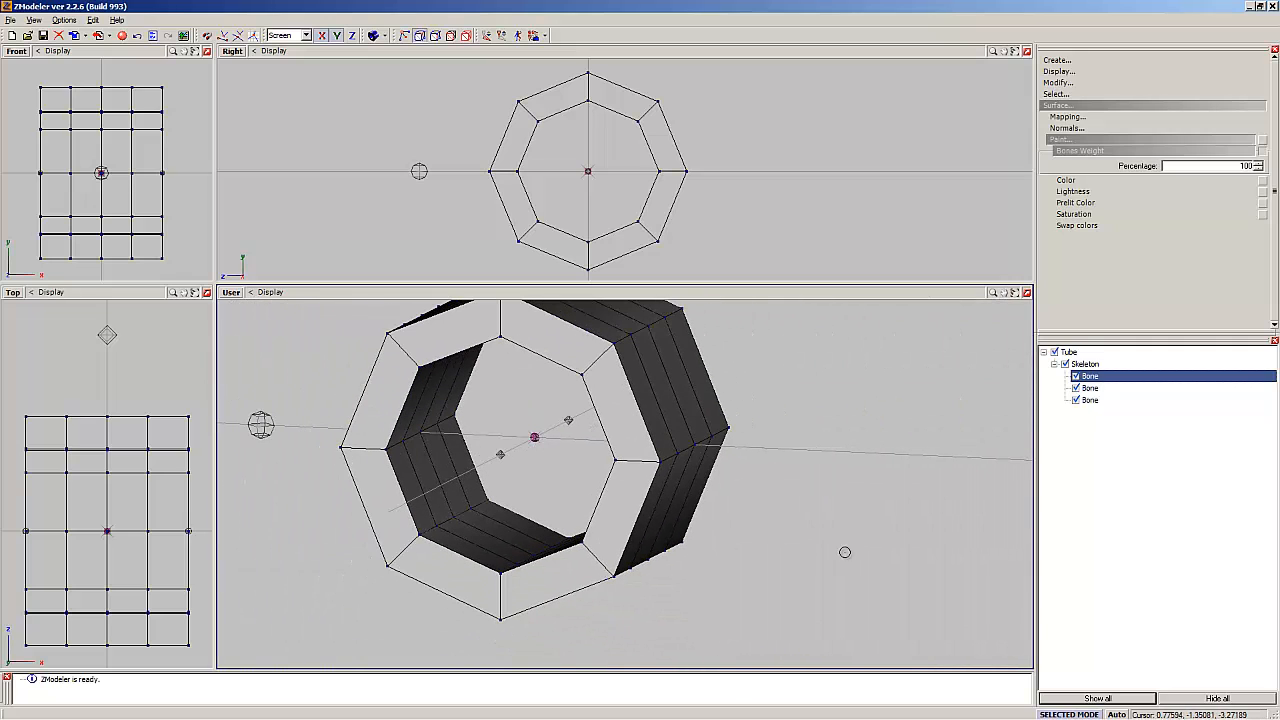
middle_click_drag(814, 517, 769, 517)
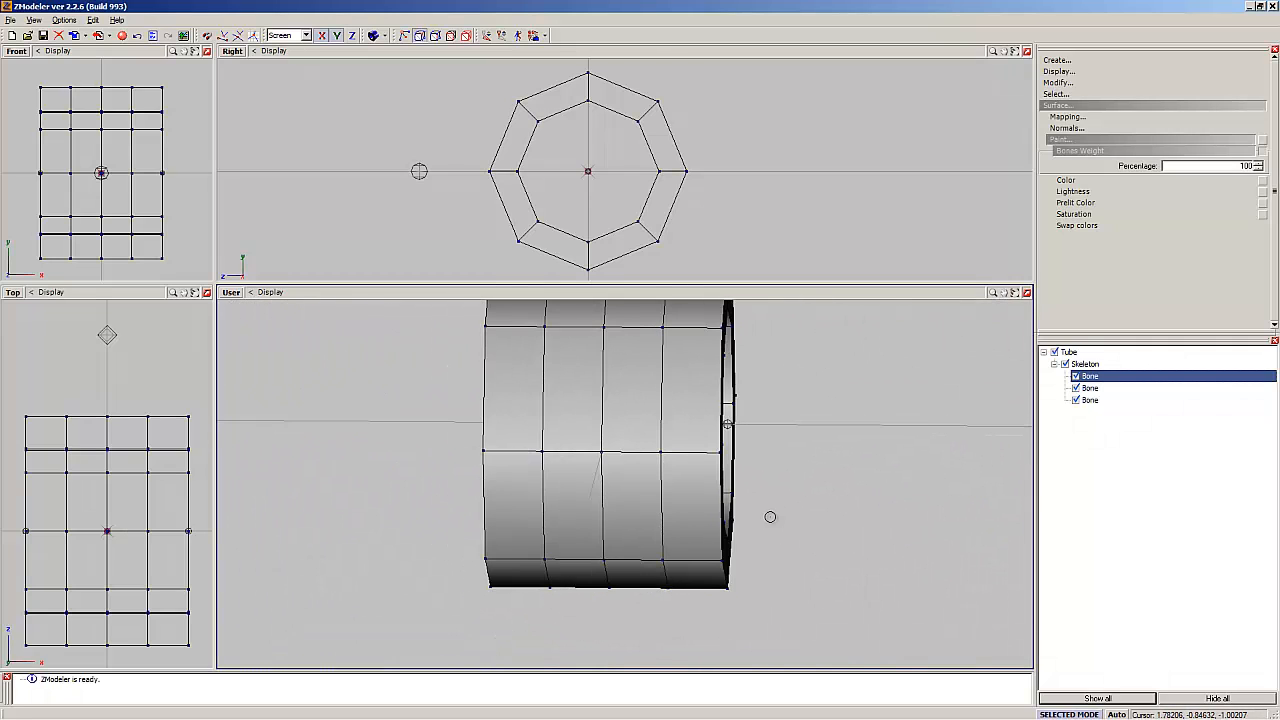
Step: Paint the outer vertices around the first half of the tube's middle ring with the middle bone's weight at 100 percent
left_click(603, 451)
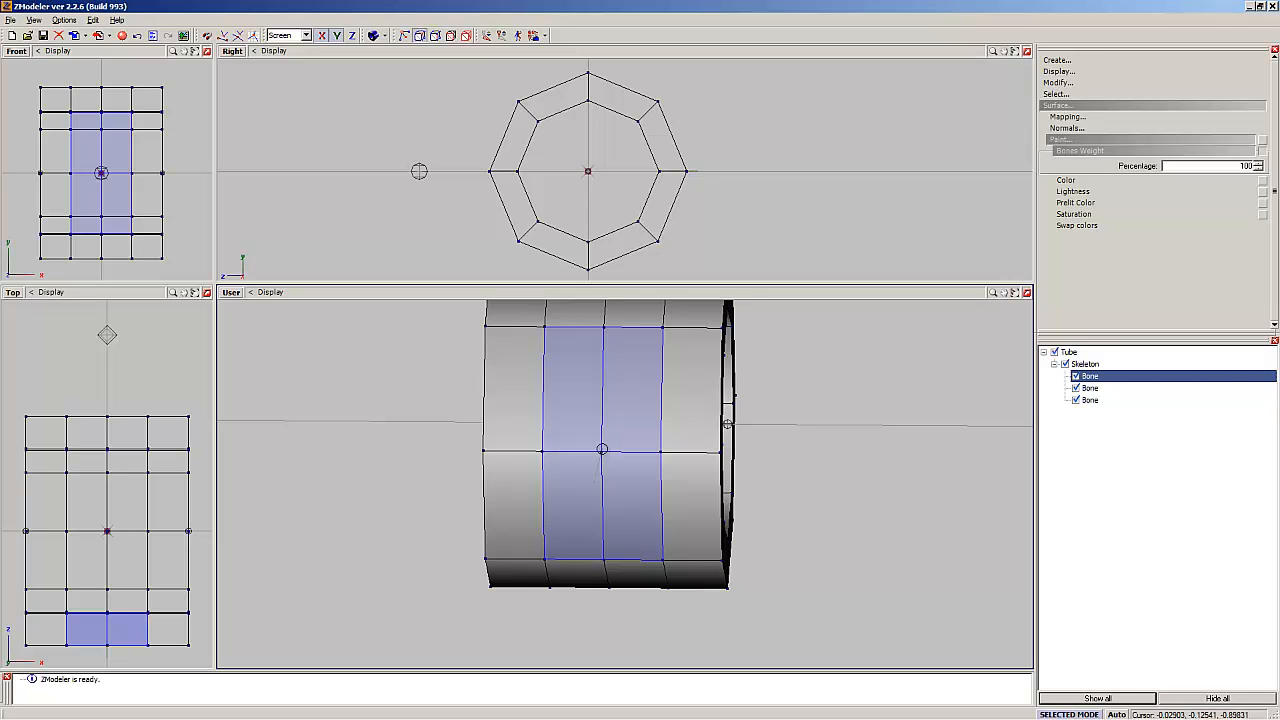
middle_click_drag(602, 449, 605, 417)
left_click(592, 450)
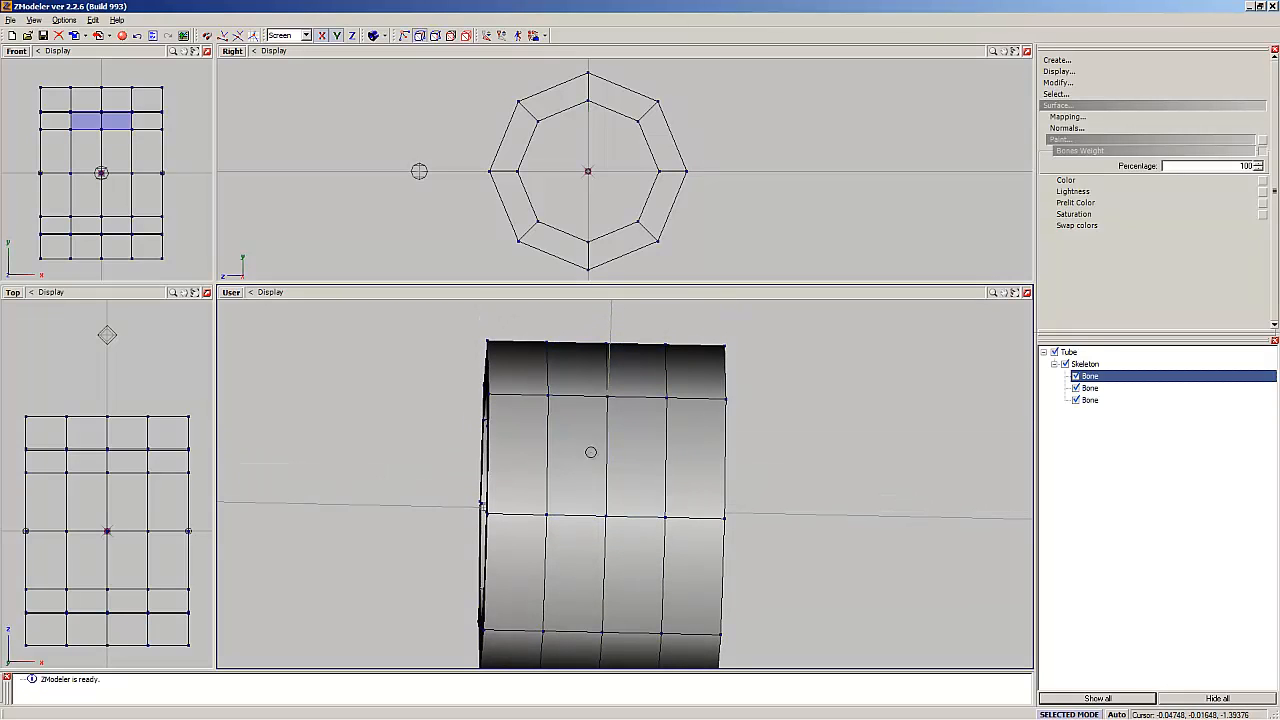
left_click(603, 515)
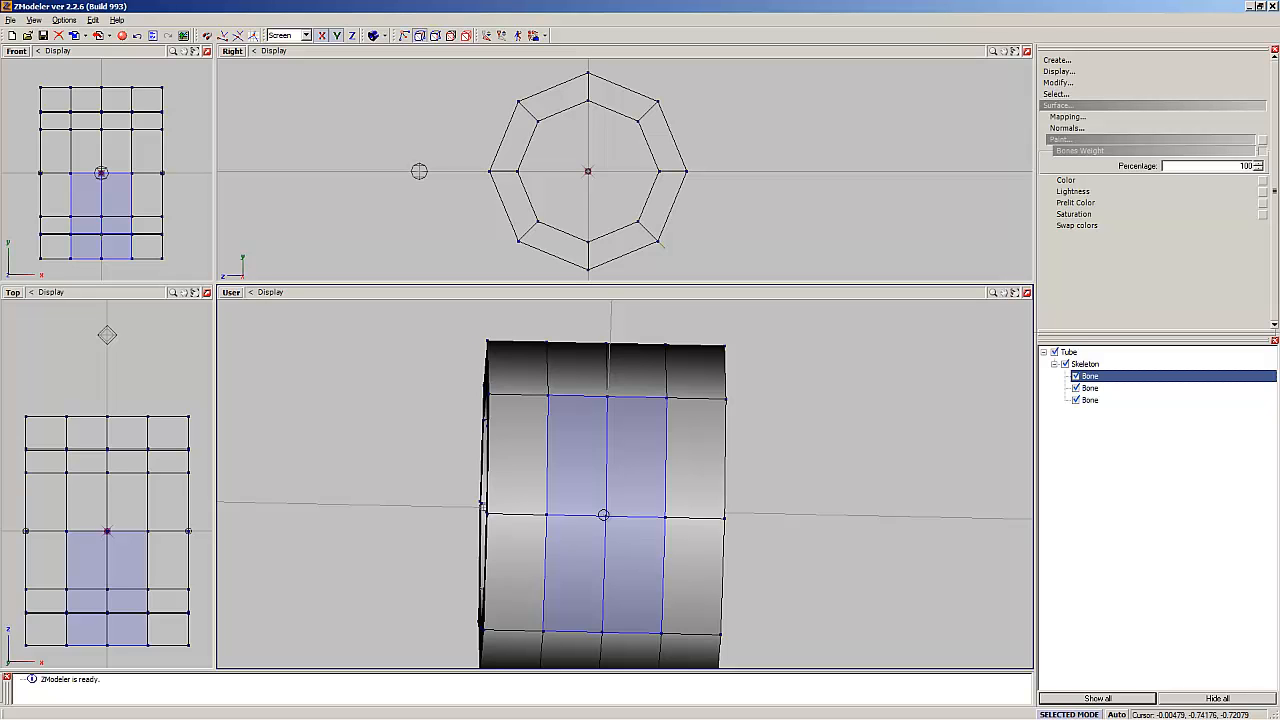
middle_click_drag(603, 515, 652, 438)
left_click(591, 456)
left_click(590, 458)
left_click(699, 459)
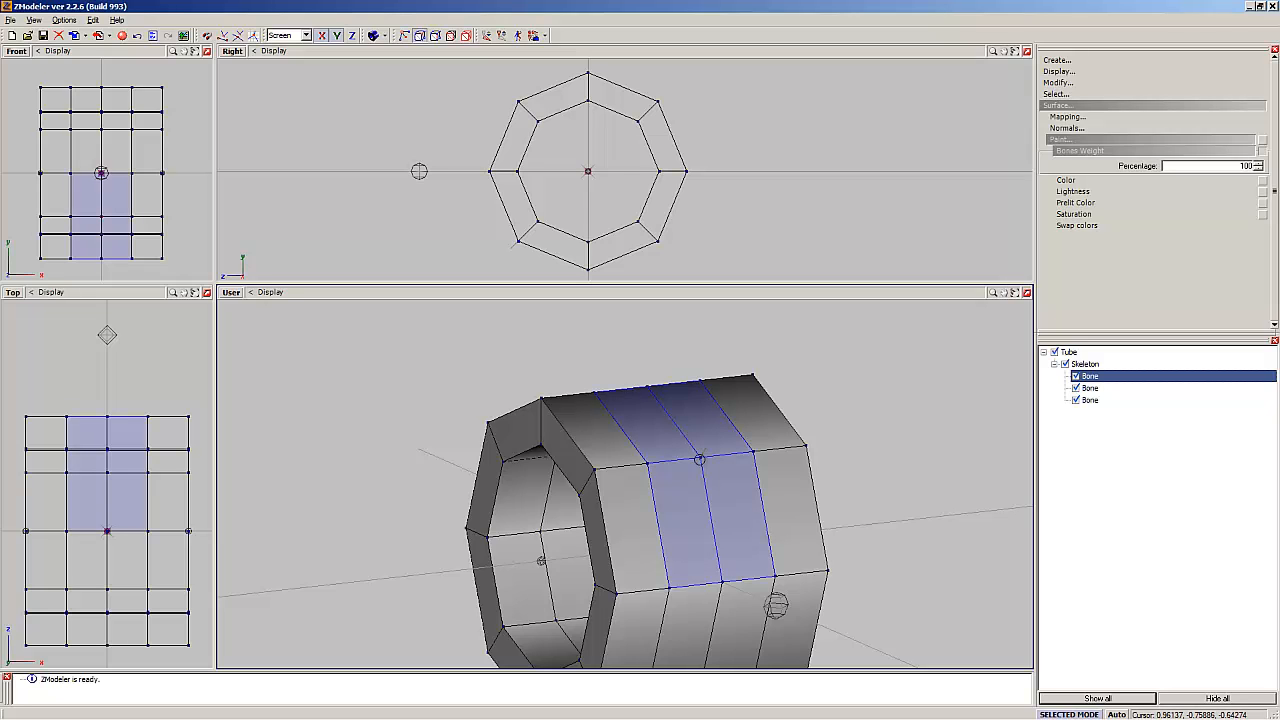
Step: Paint the outer vertices around the remaining half of the tube's middle ring with the middle bone's weight
mouse_move(699, 459)
middle_mouse_down()
mouse_move(679, 449)
mouse_move(699, 442)
mouse_move(680, 443)
mouse_move(712, 439)
middle_mouse_up()
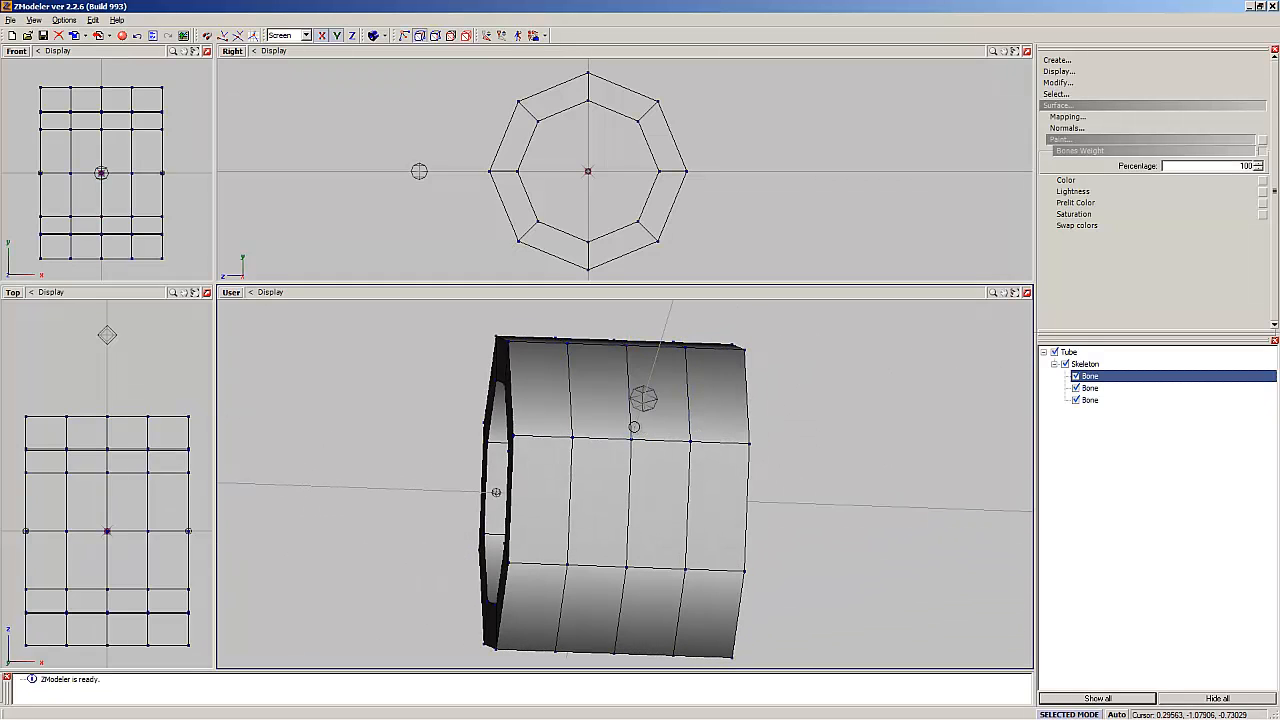
left_click(632, 440)
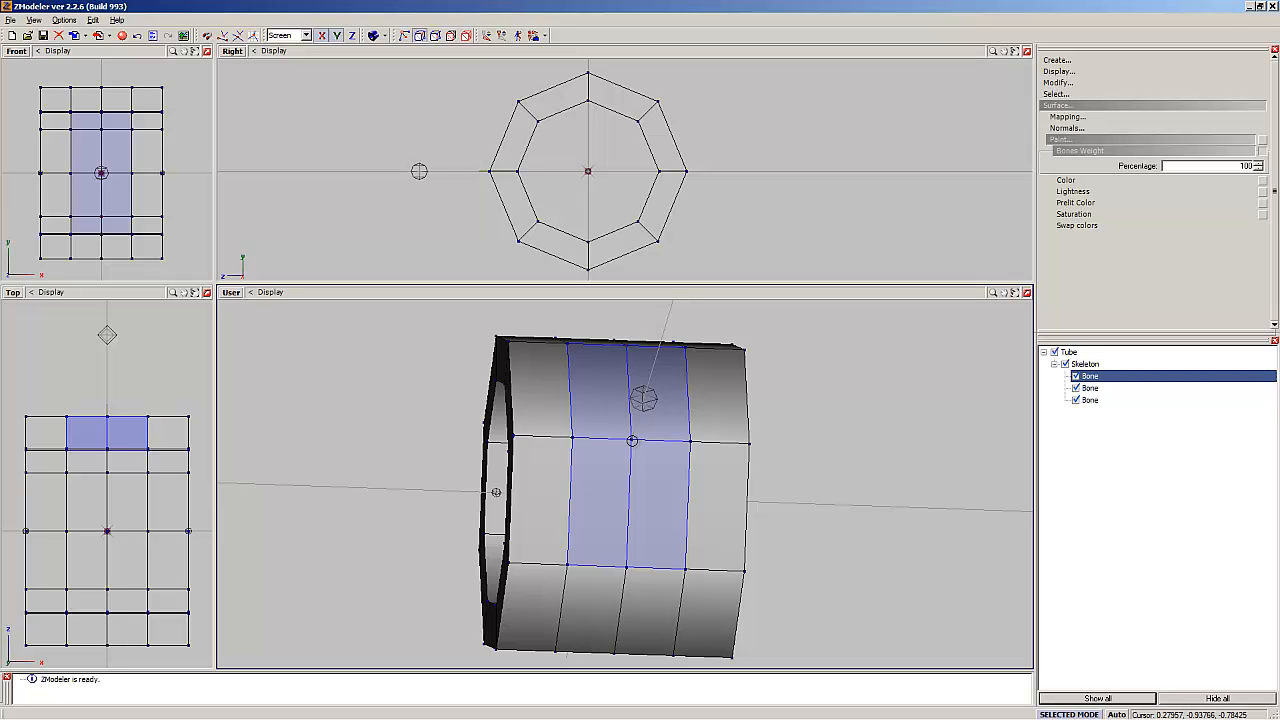
middle_click_drag(632, 440, 631, 401)
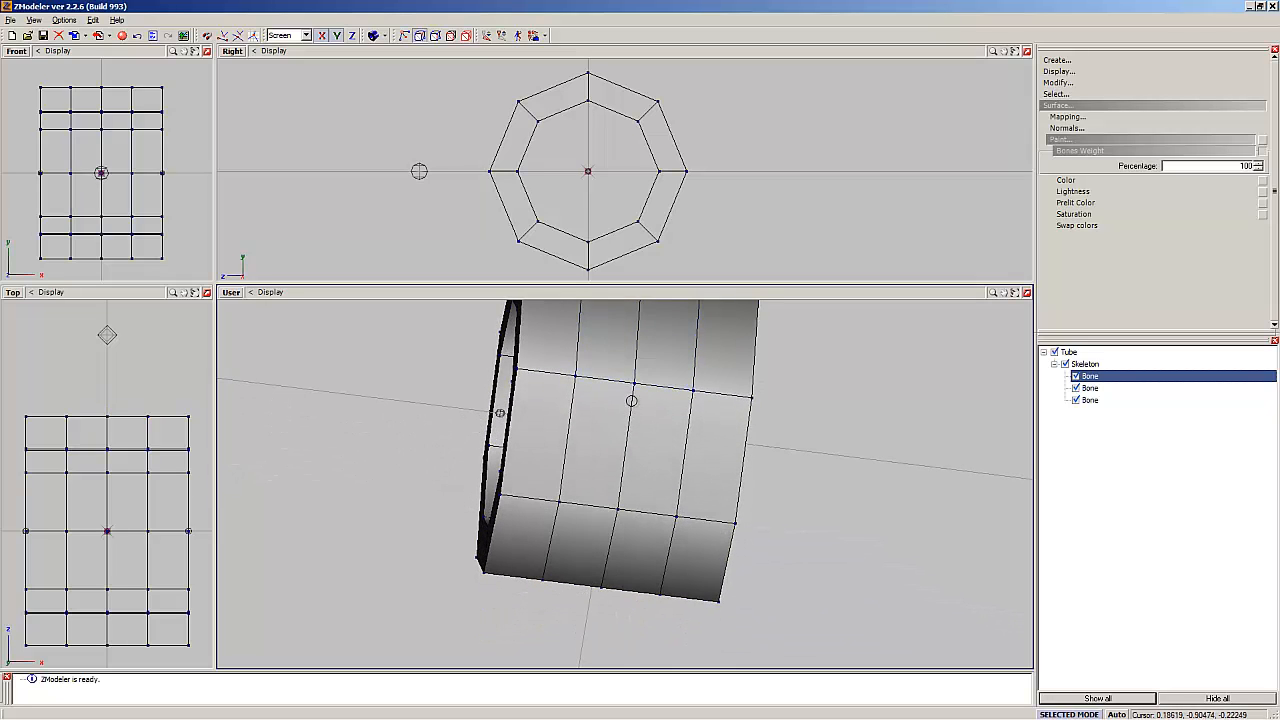
left_click(632, 384)
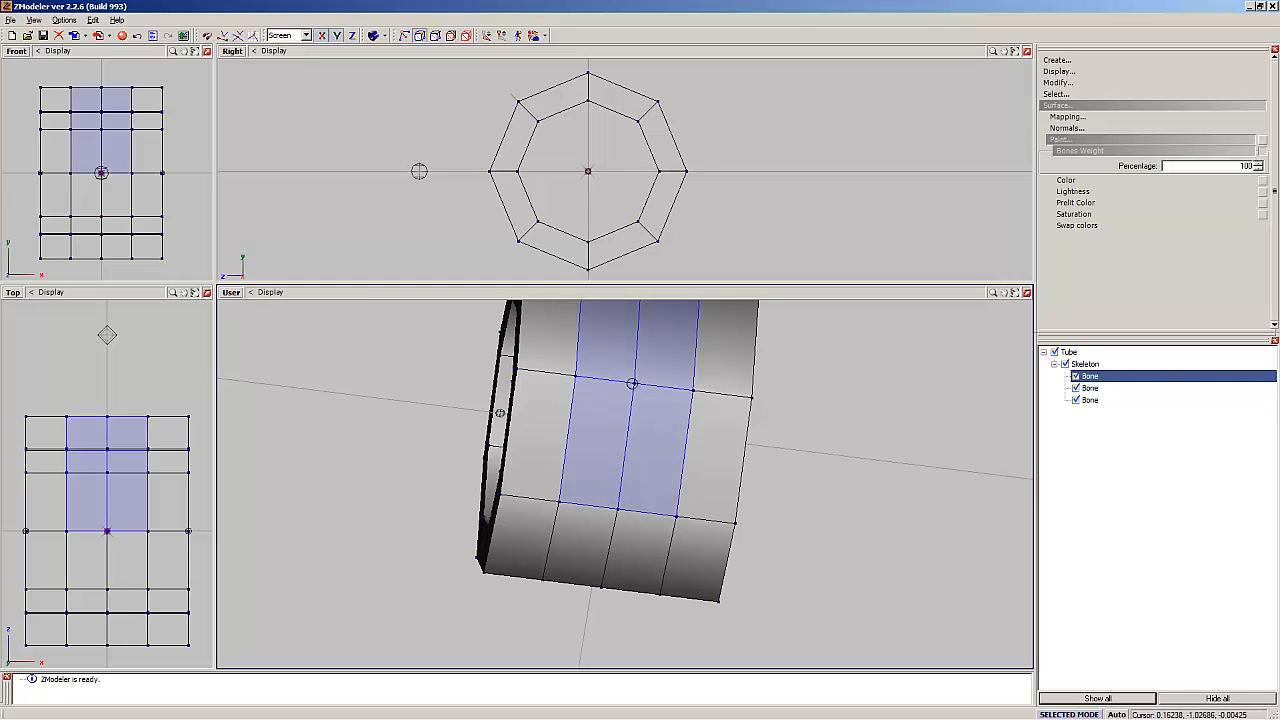
middle_click_drag(632, 384, 633, 384)
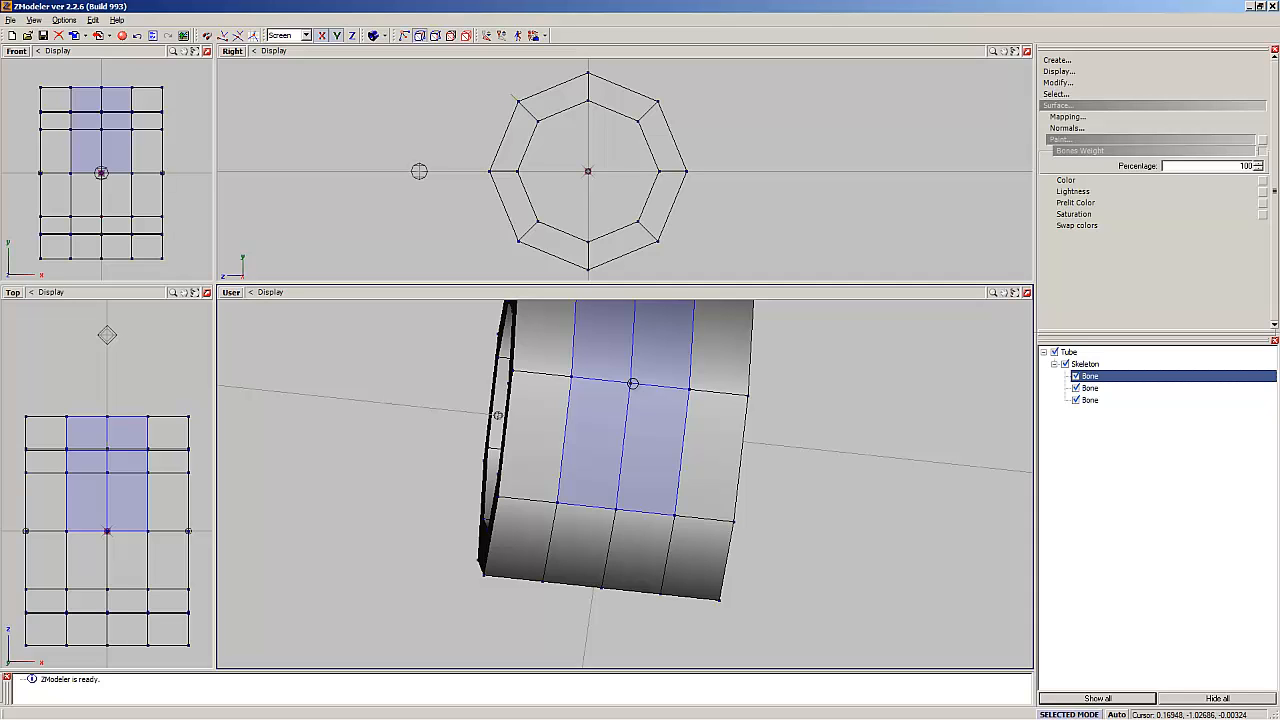
left_click(616, 511)
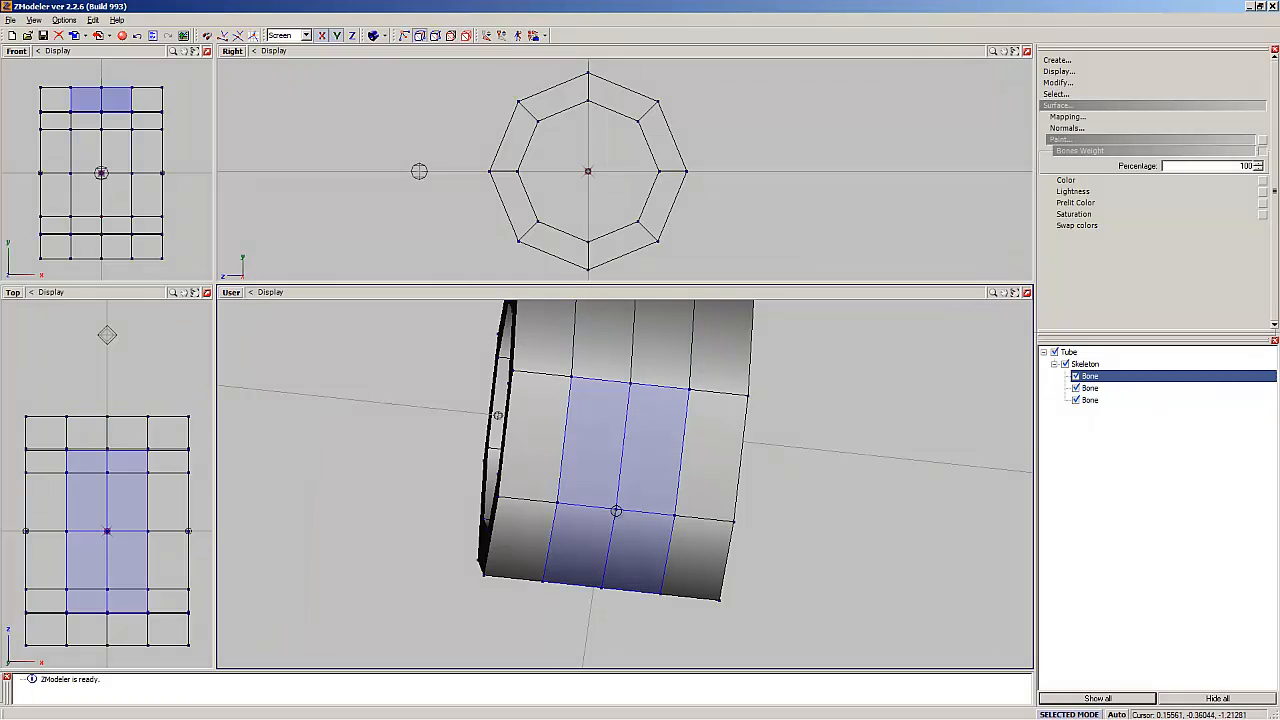
middle_click_drag(616, 511, 620, 466)
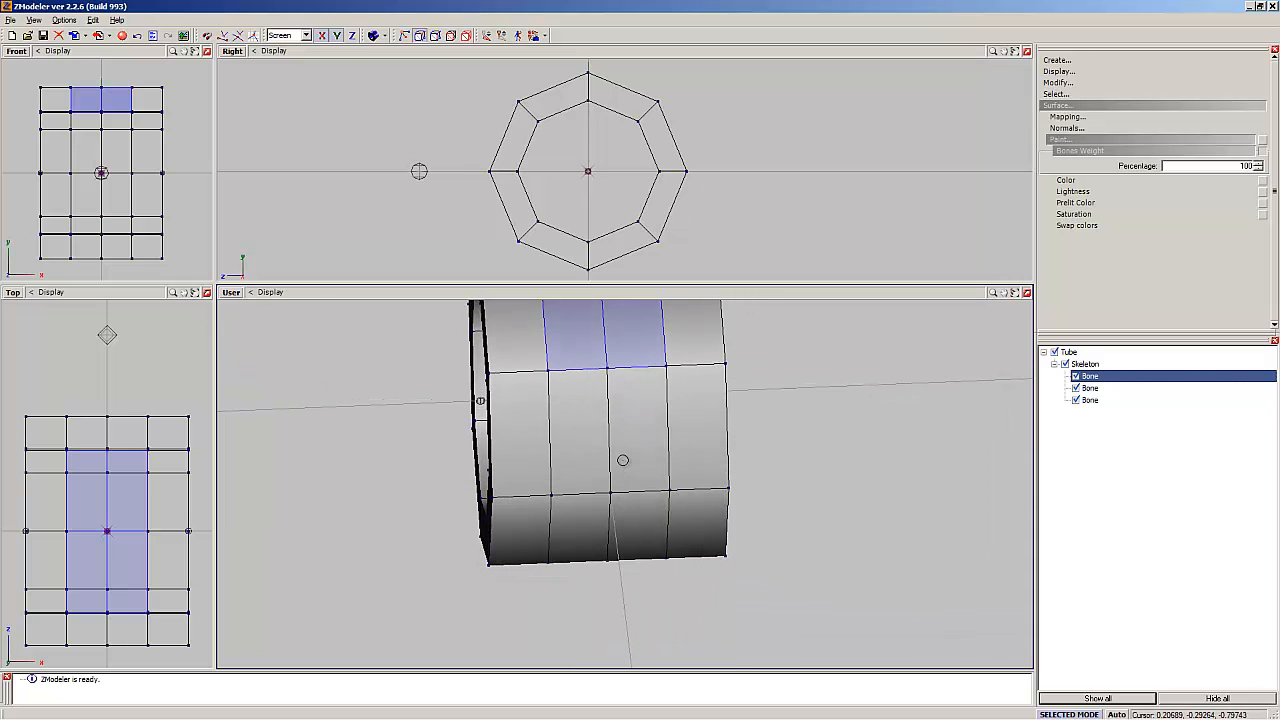
left_click(622, 458)
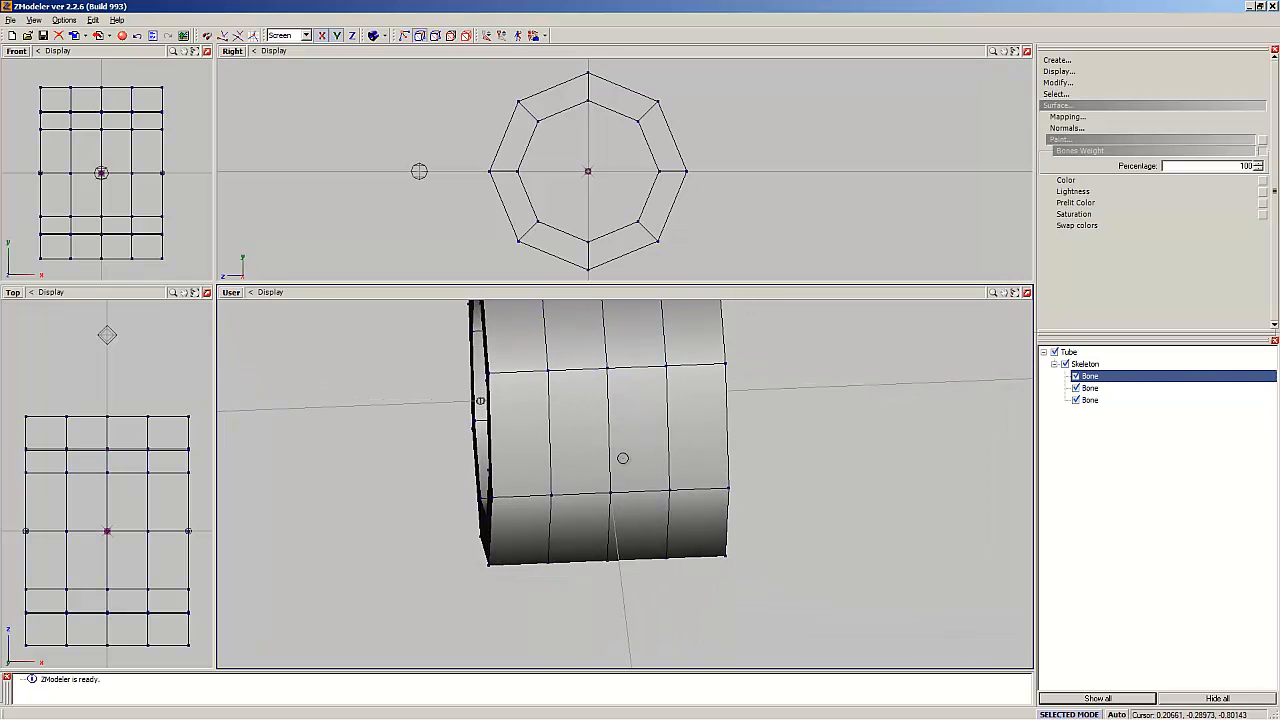
left_click(610, 370)
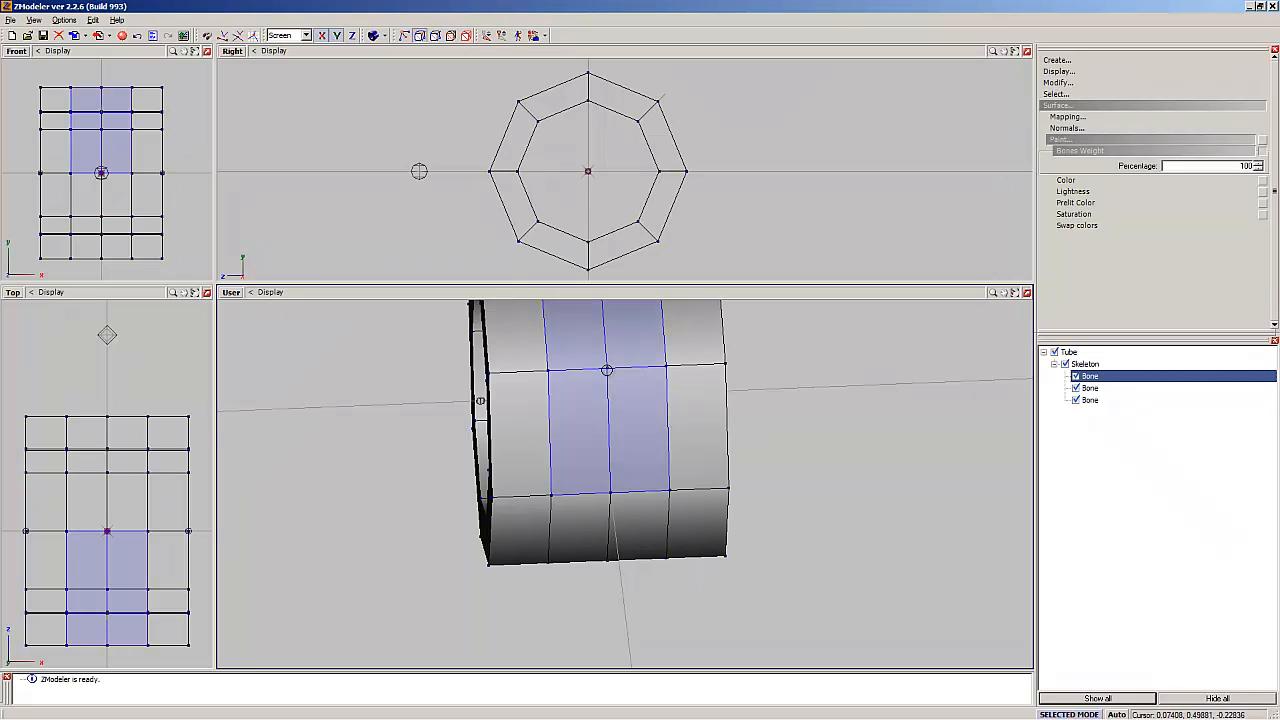
middle_click_drag(607, 370, 609, 343)
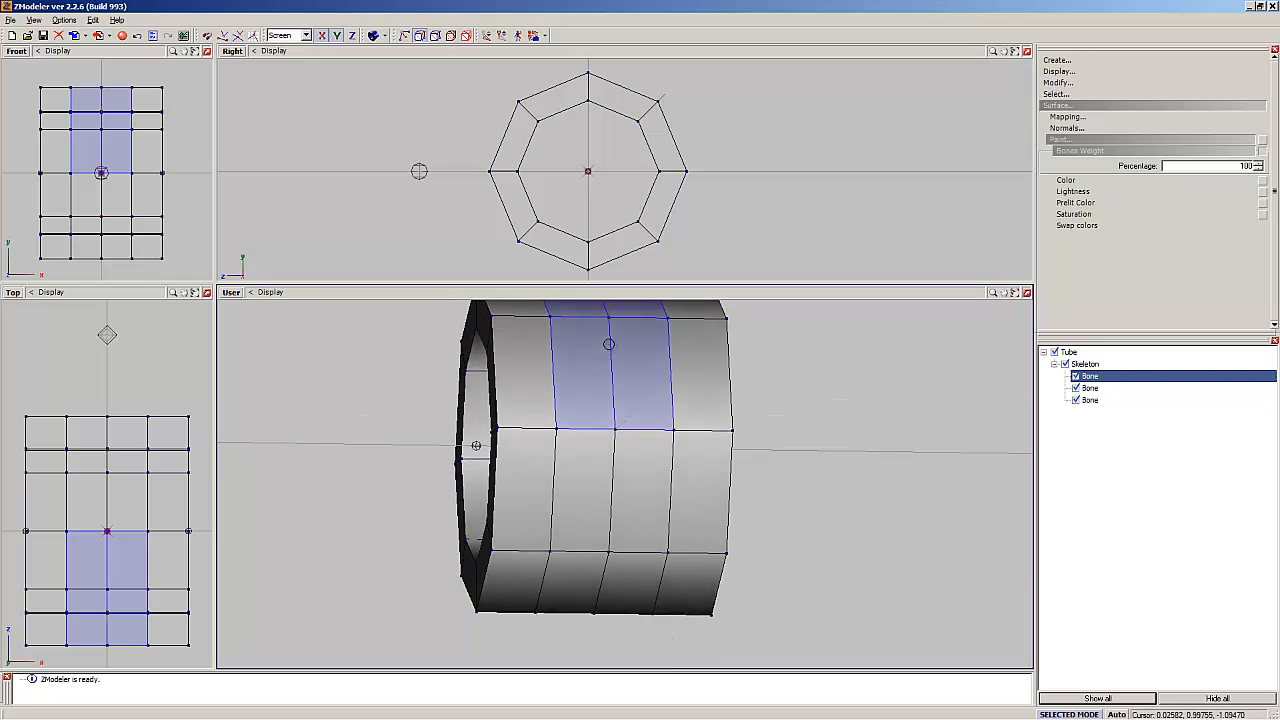
Step: Repaint the outer vertices around the first half of the middle ring with the middle bone's weight
left_click(615, 428)
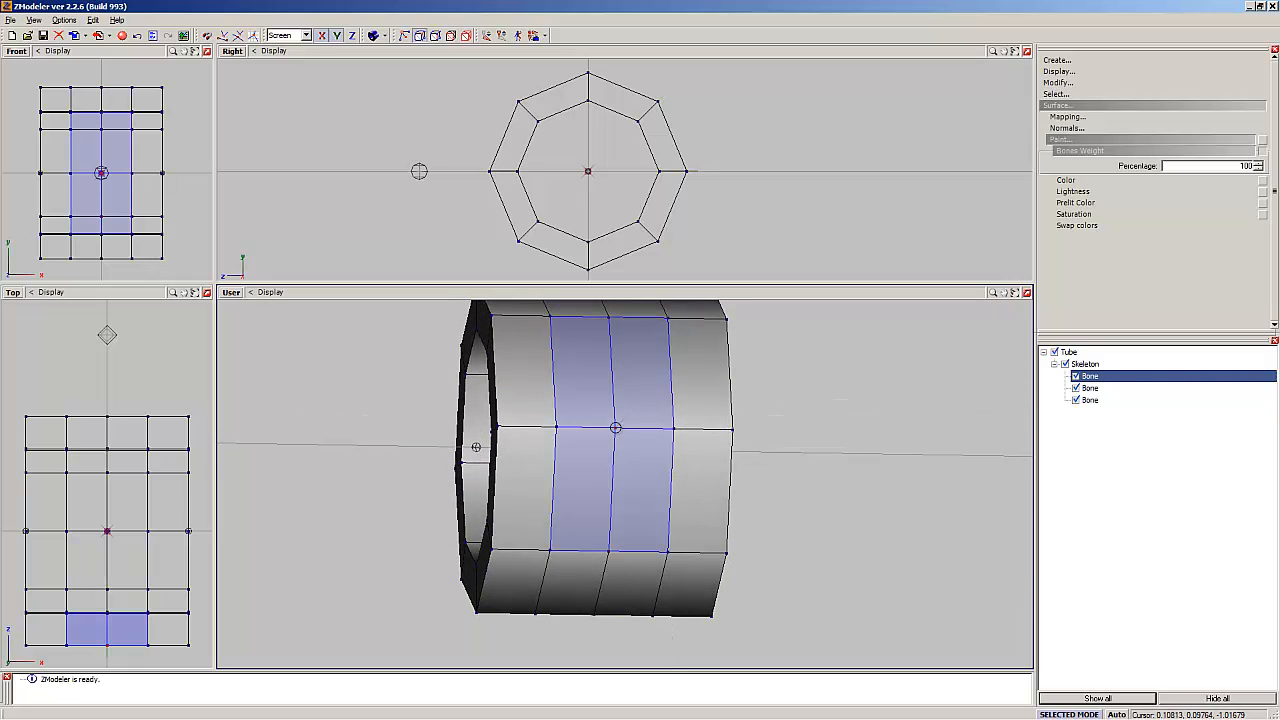
middle_click_drag(615, 428, 615, 397)
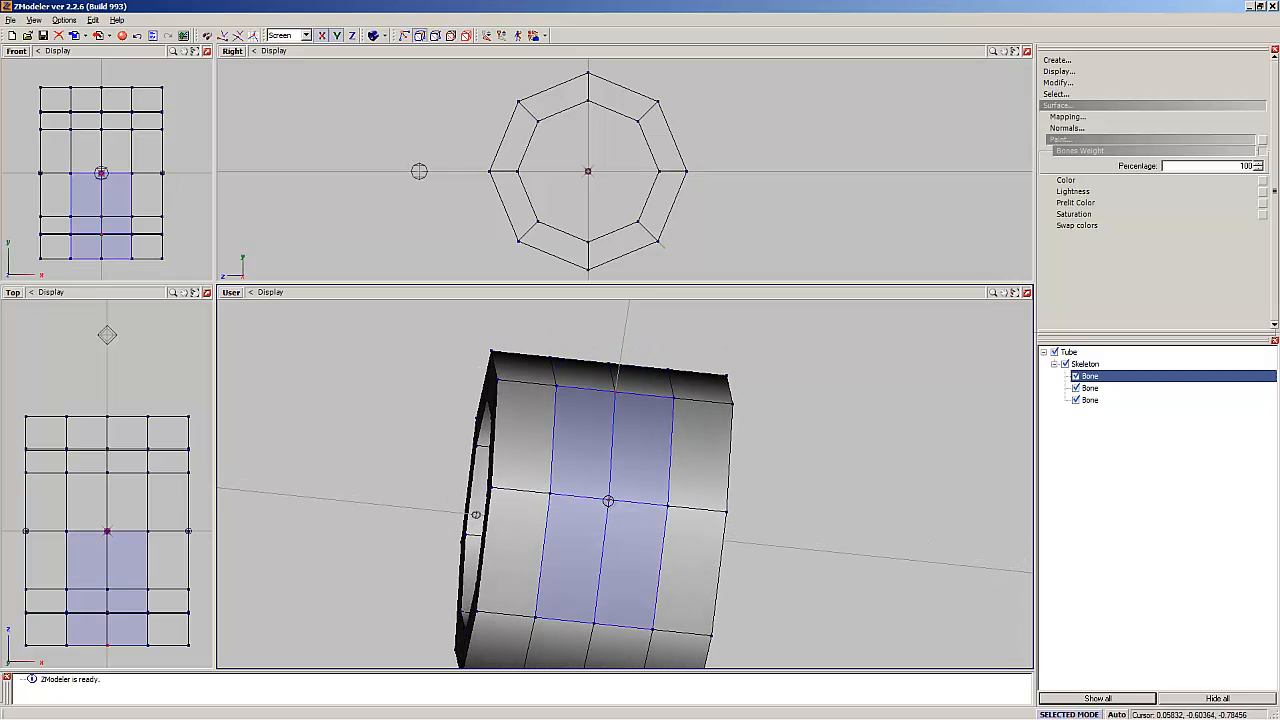
middle_click_drag(608, 501, 591, 580)
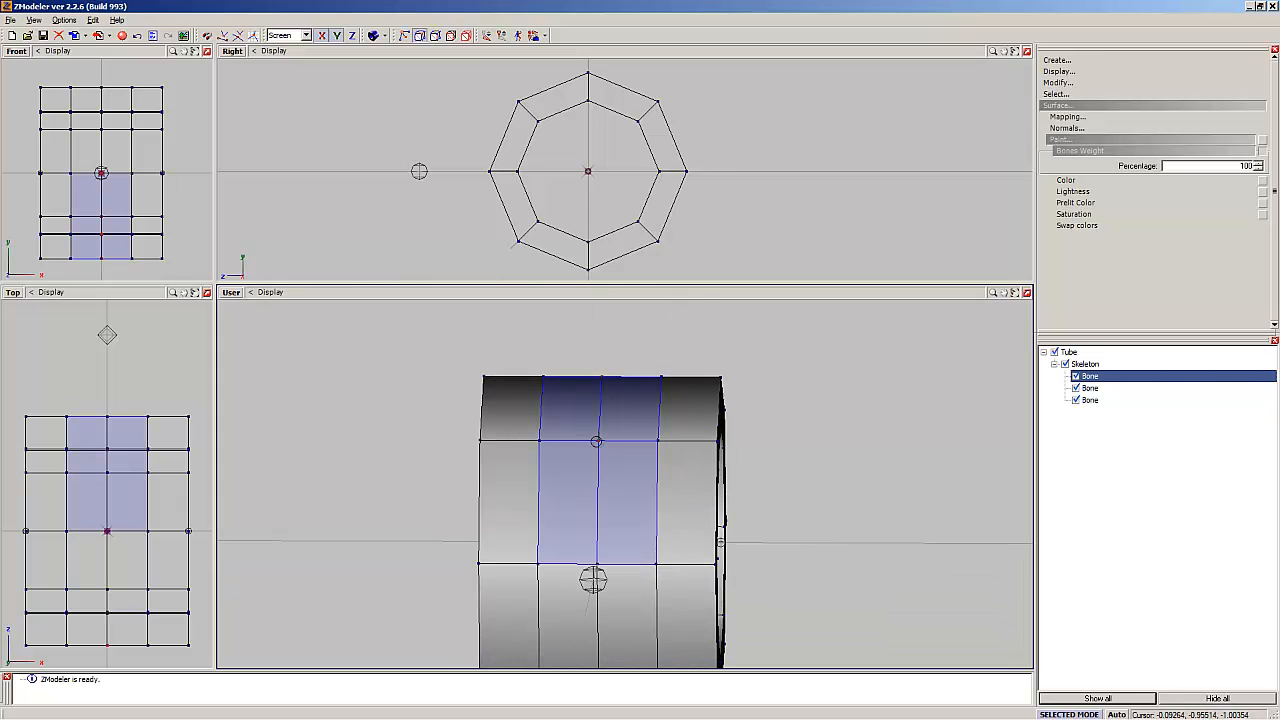
middle_click_drag(593, 580, 555, 358)
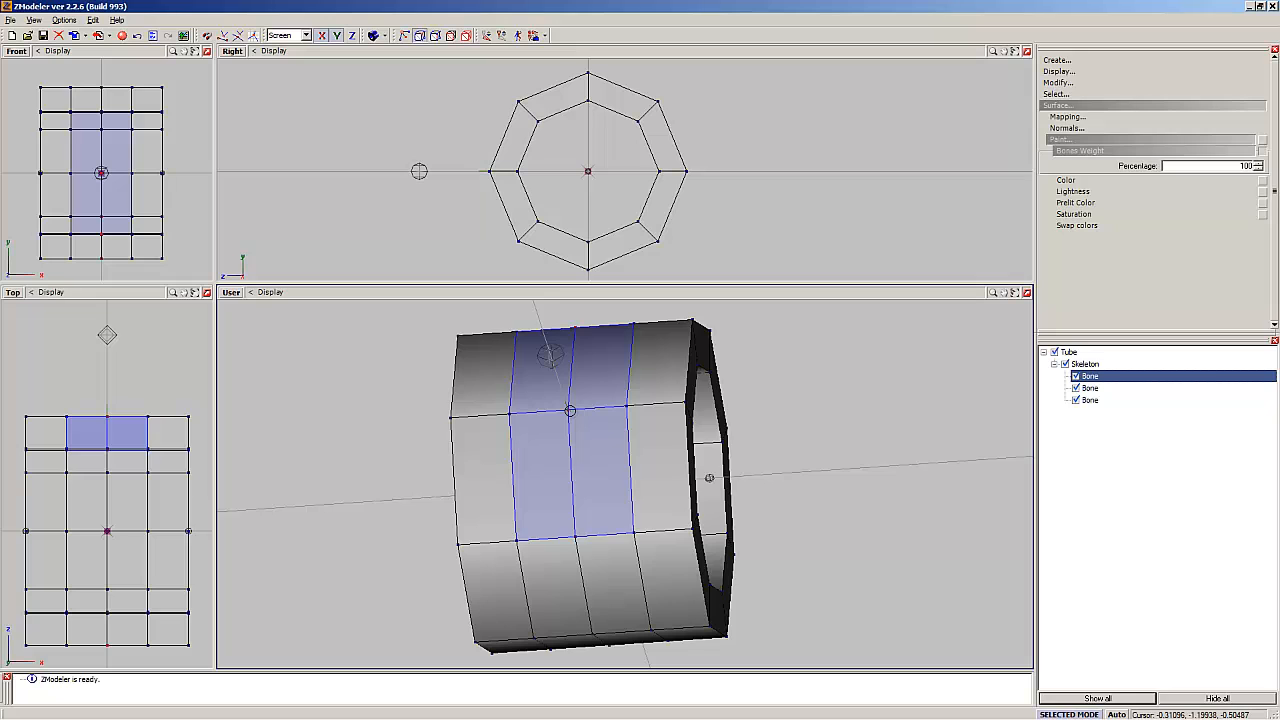
middle_click_drag(550, 354, 547, 457)
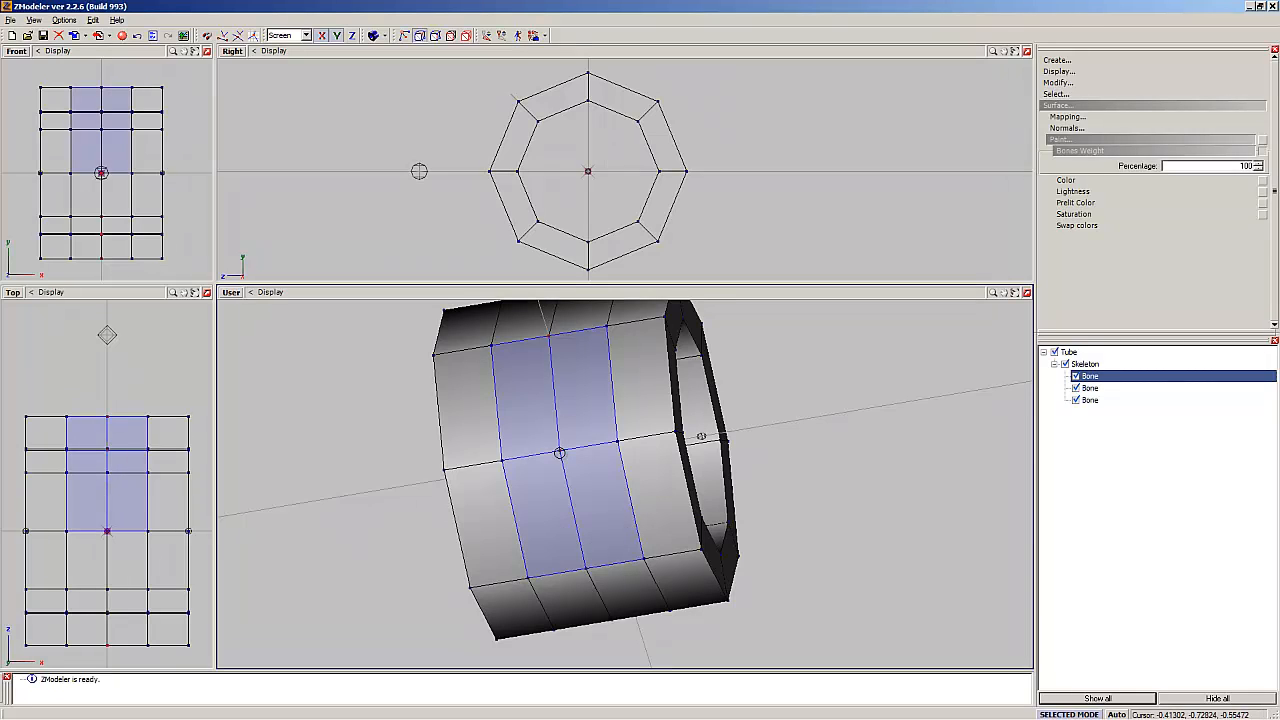
Step: Repaint the remaining outer vertices of the middle ring with the middle bone's weight, closing the loop at the starting vertex
middle_click_drag(559, 453, 566, 423)
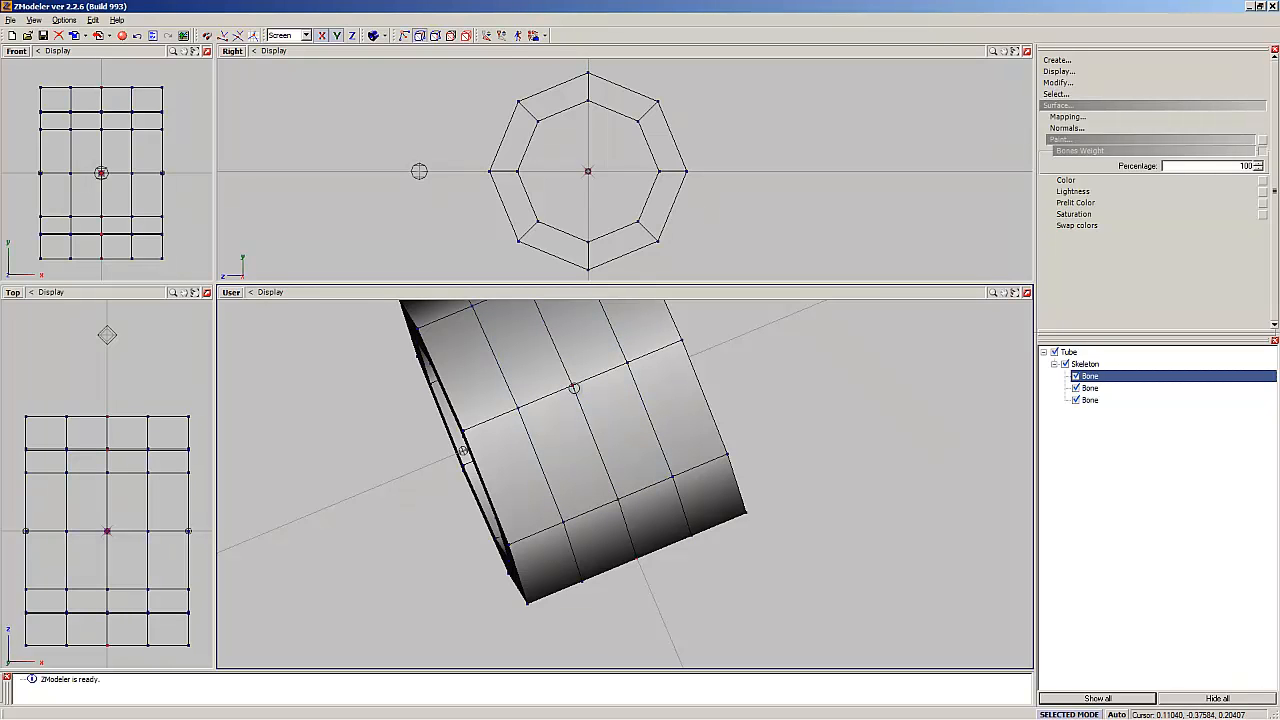
middle_click_drag(573, 388, 571, 371)
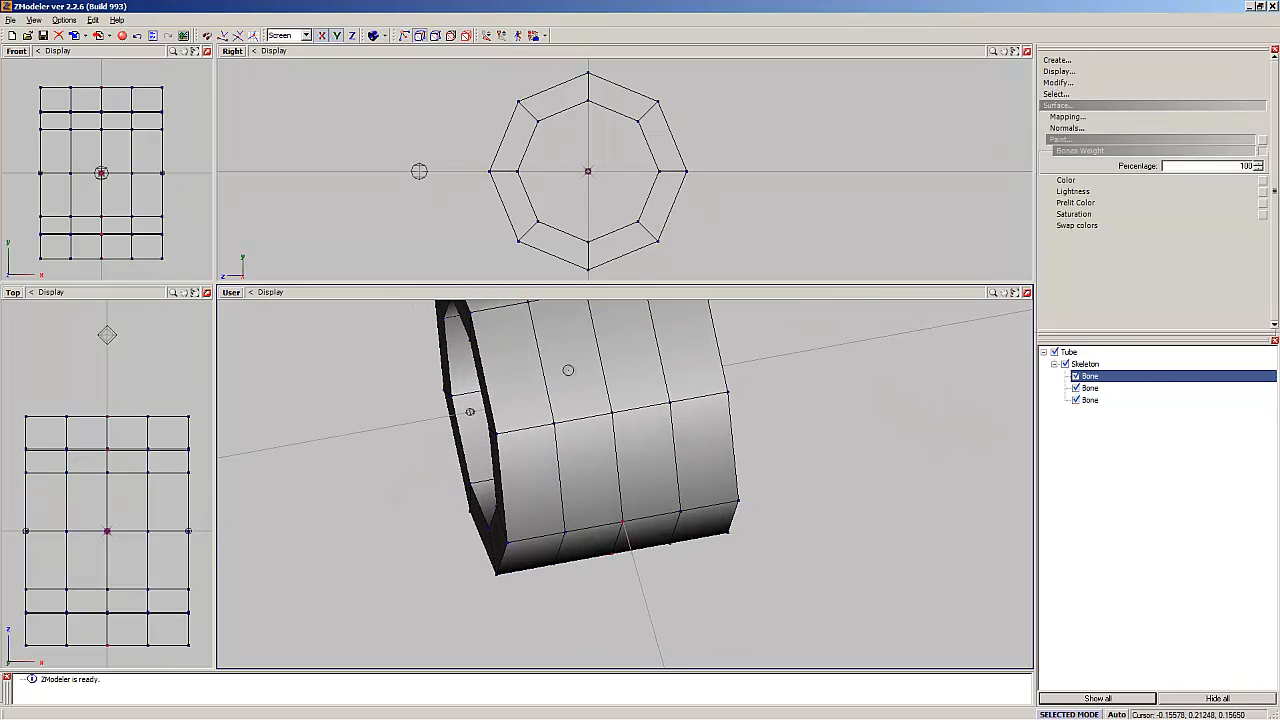
left_click(609, 410)
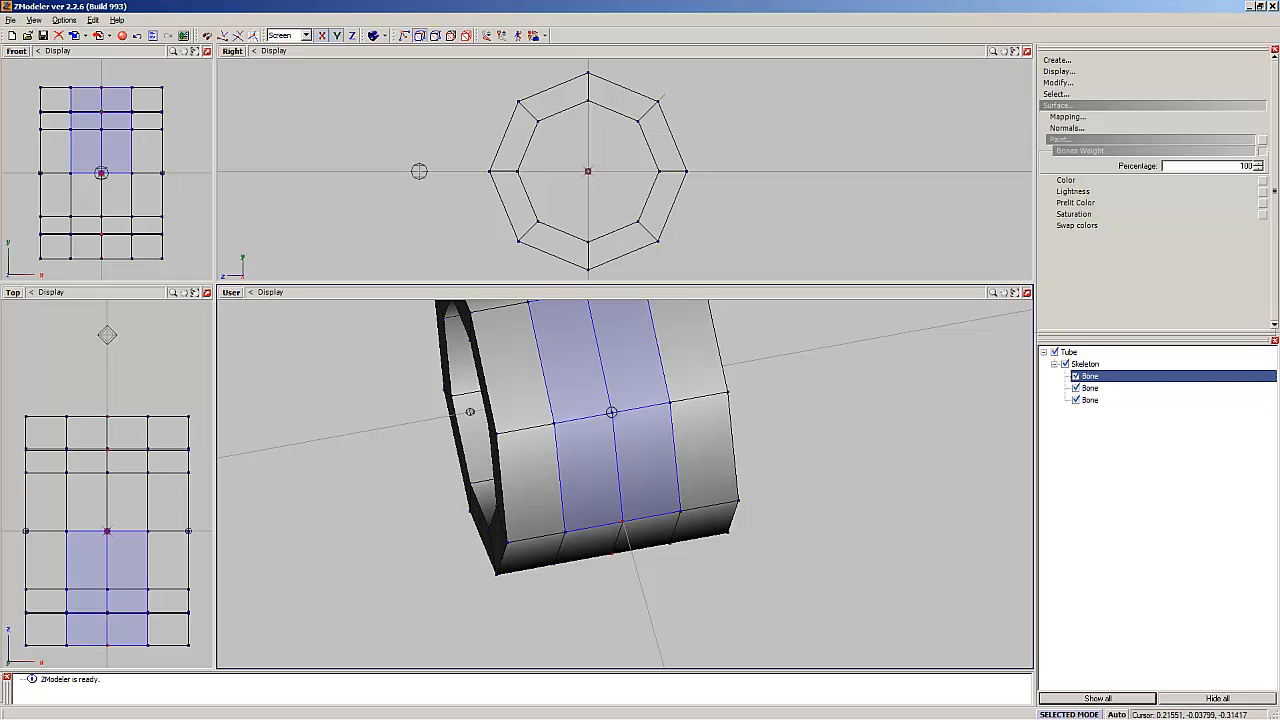
middle_click_drag(612, 412, 606, 387)
left_click(610, 459)
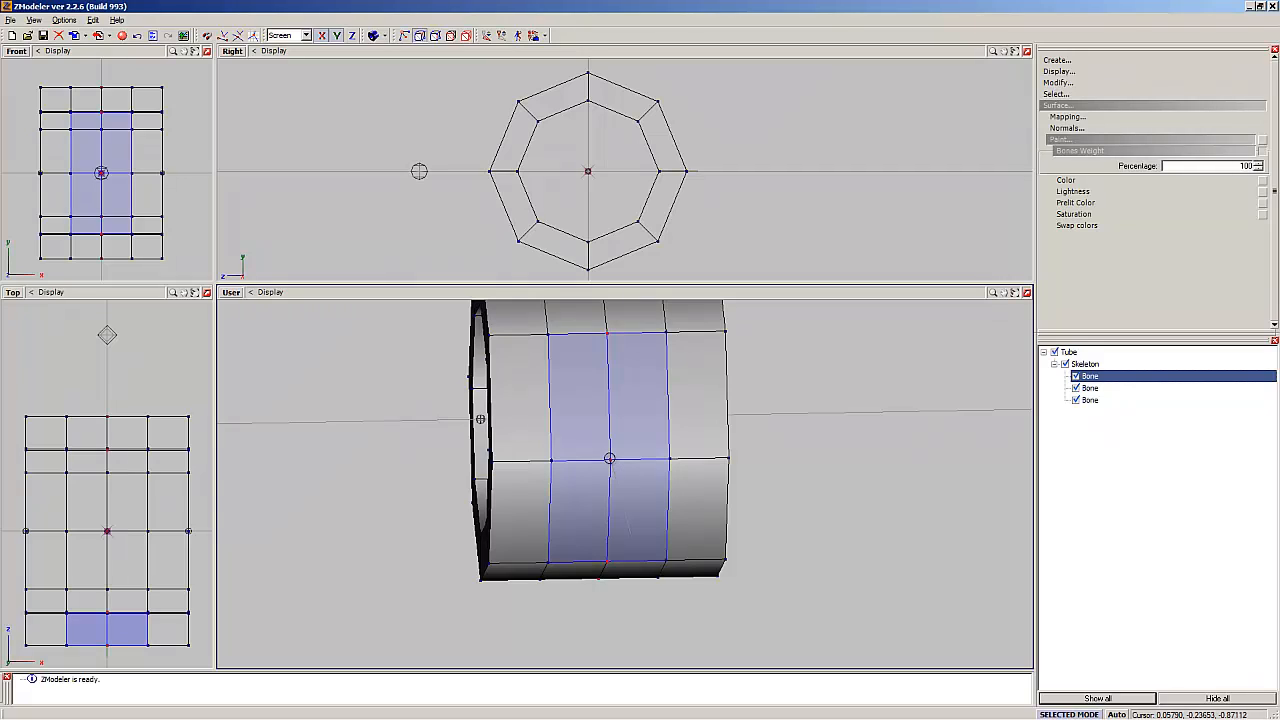
Step: Make the bone at the tube's opposite end the current bone and check its marking in the User view
middle_click_drag(610, 458, 651, 451)
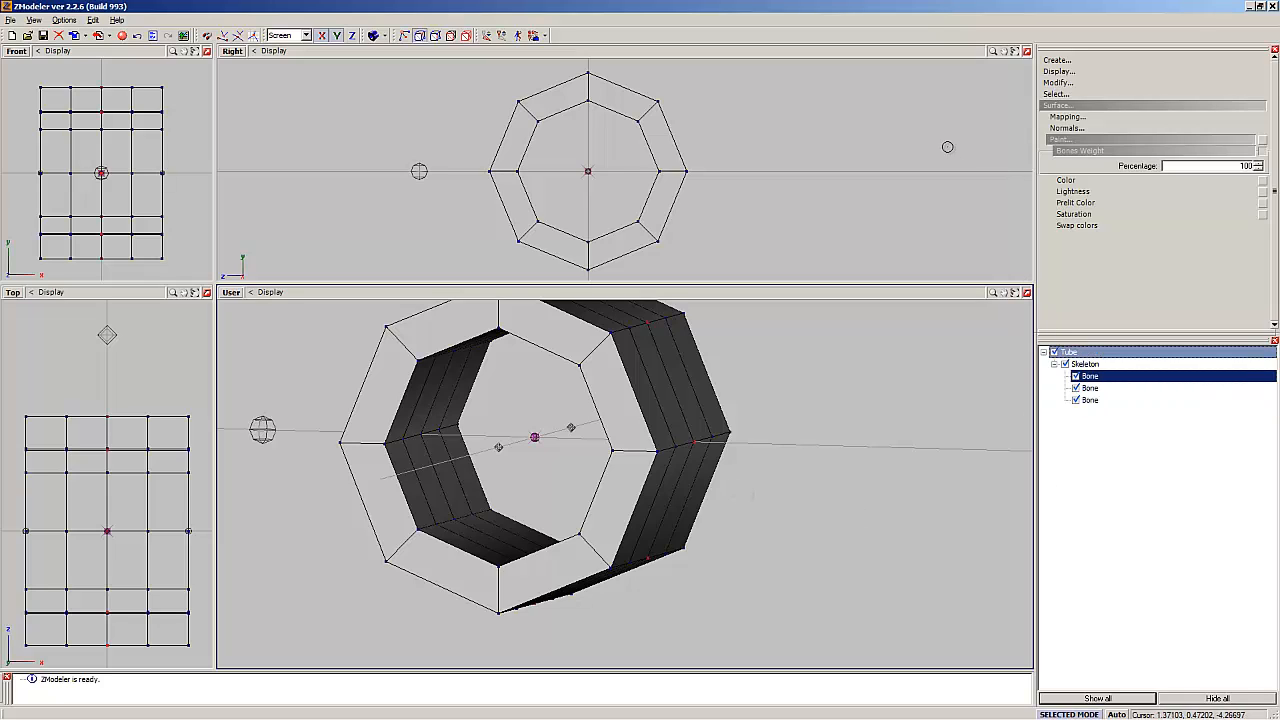
left_click(487, 37)
scroll(548, 407, "up", 2)
scroll(580, 447, "up", 4)
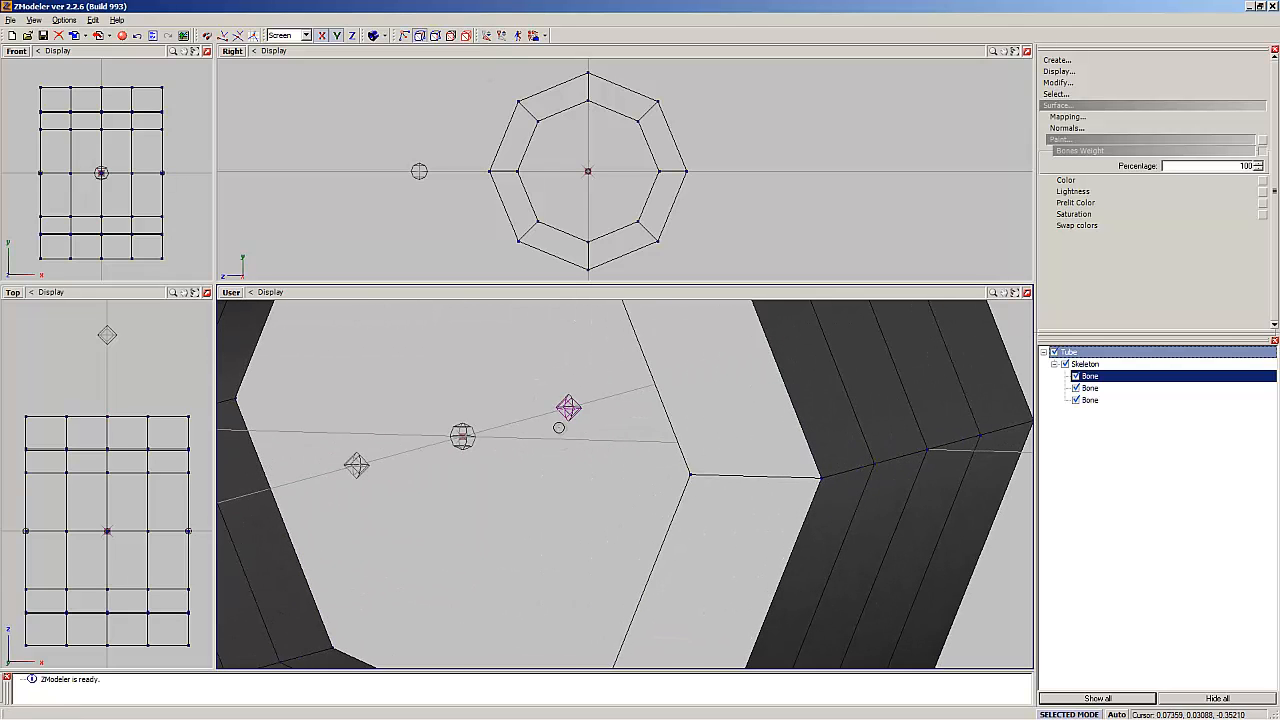
scroll(551, 443, "down", 5)
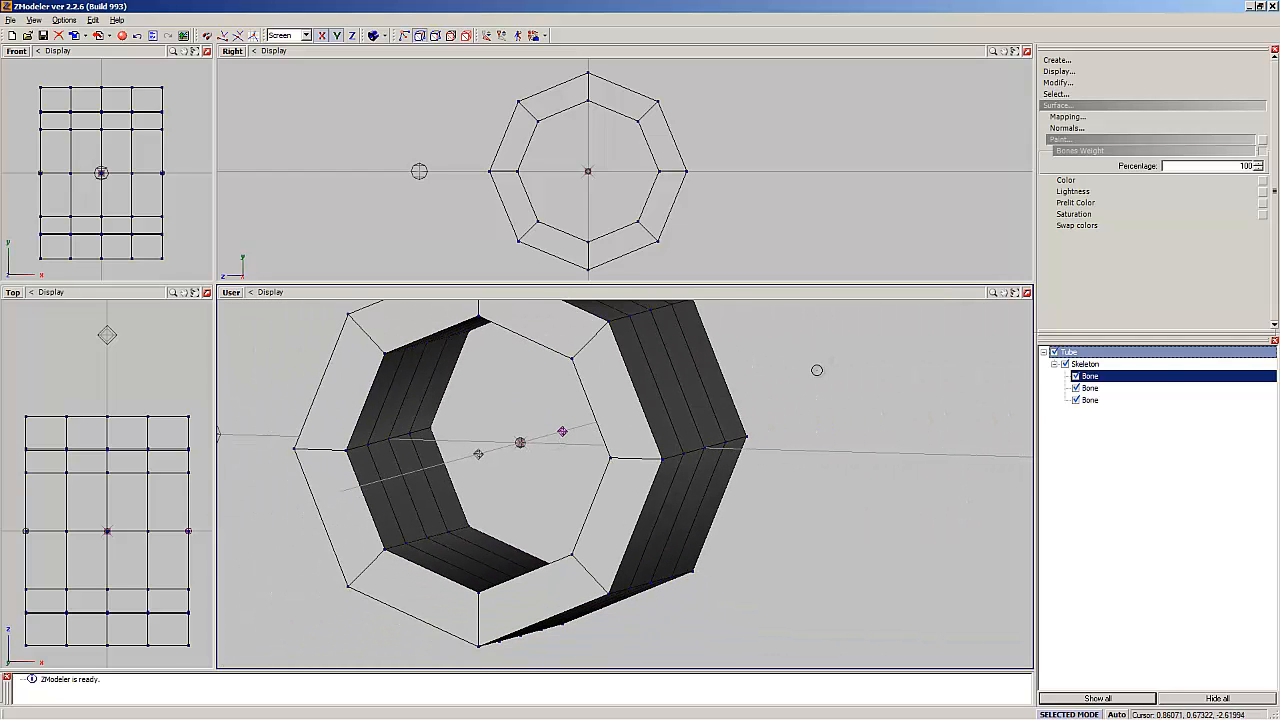
Step: Paint the inner vertices of the tube's opposite end ring, from the top down the right side to the bottom, with the end bone's weight
middle_click_drag(817, 374, 754, 382)
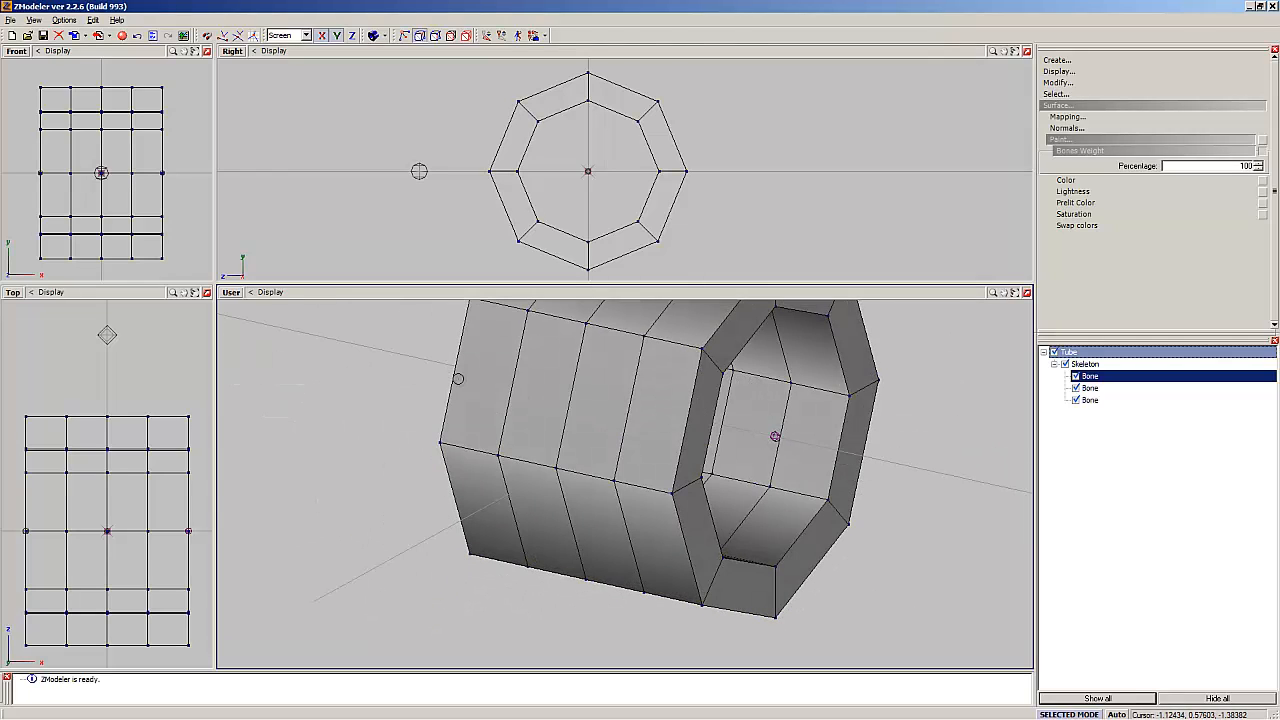
scroll(306, 369, "down", 3)
scroll(772, 417, "up", 1)
scroll(772, 417, "up", 2)
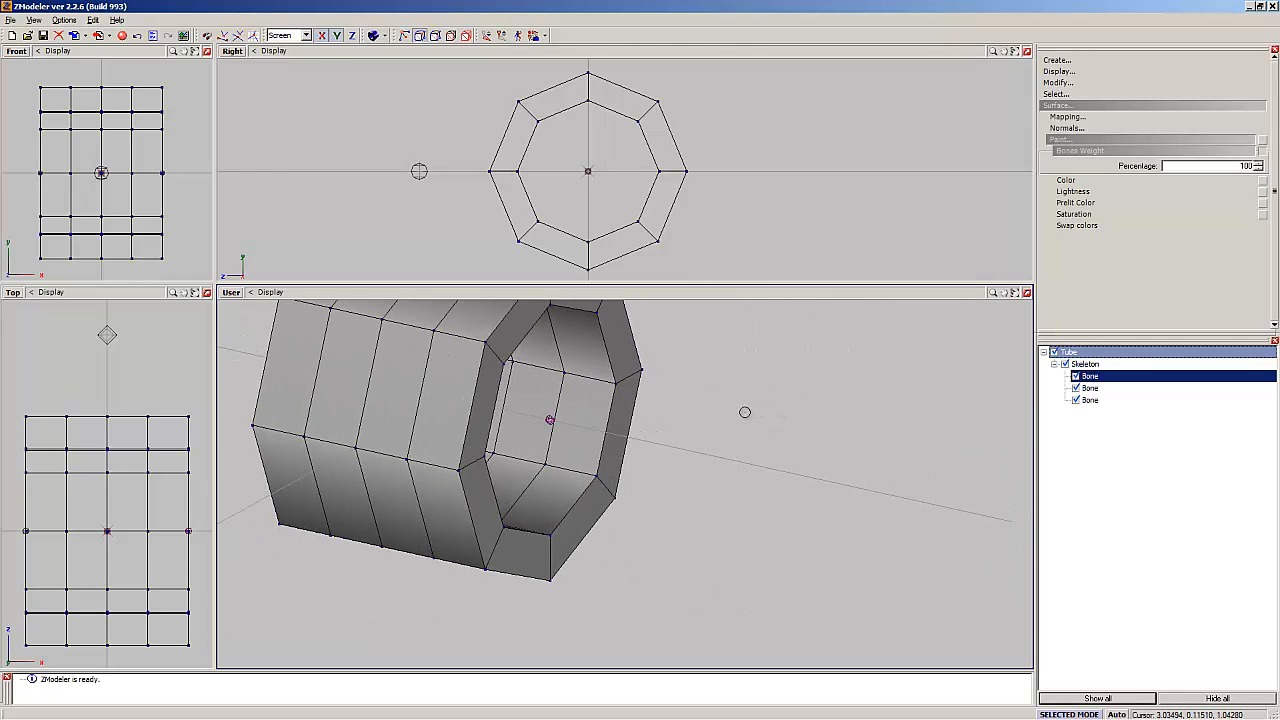
mouse_move(746, 409)
middle_mouse_down()
mouse_move(783, 391)
mouse_move(732, 410)
middle_mouse_up()
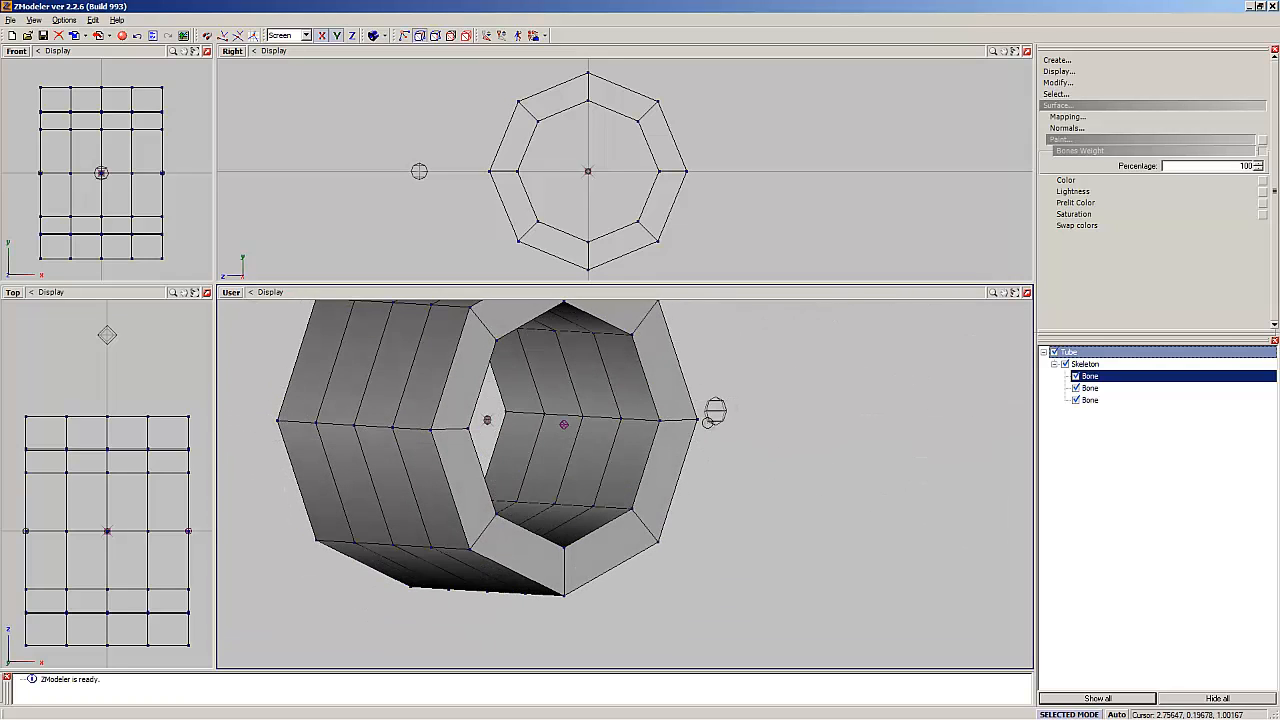
scroll(714, 411, "down", 3)
scroll(572, 425, "up", 4)
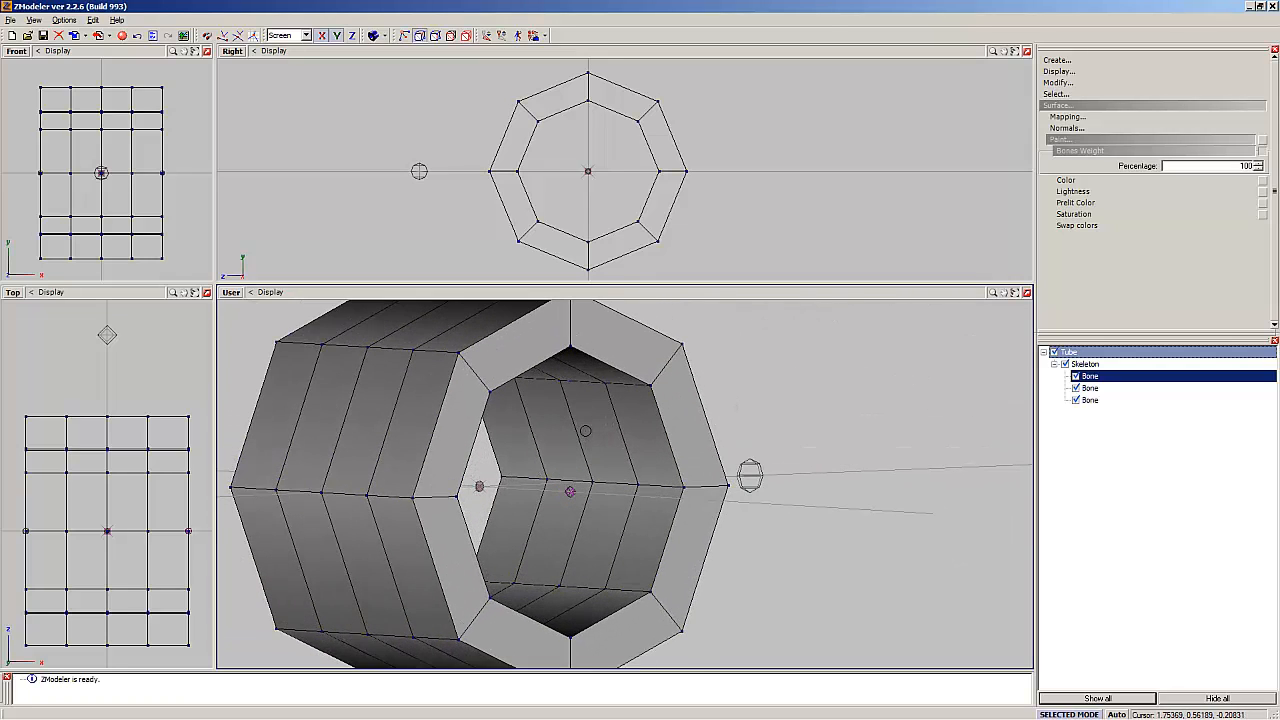
scroll(552, 407, "up", 2)
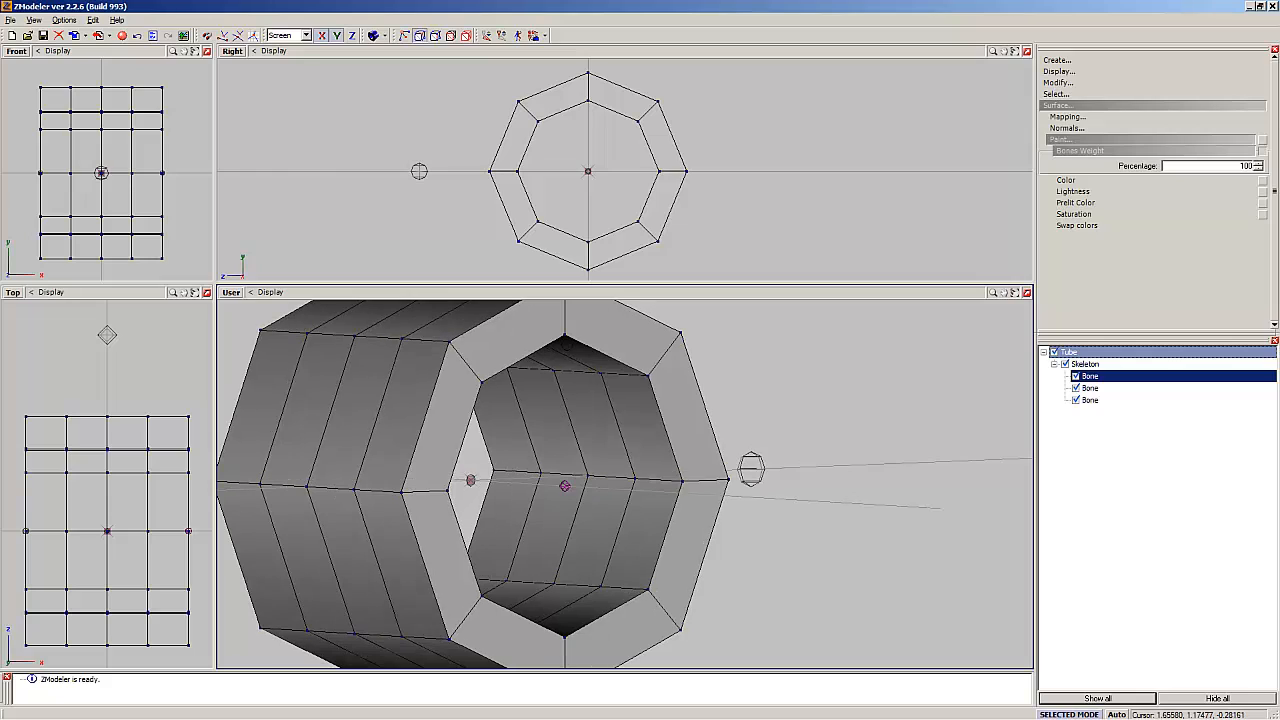
left_click(566, 337)
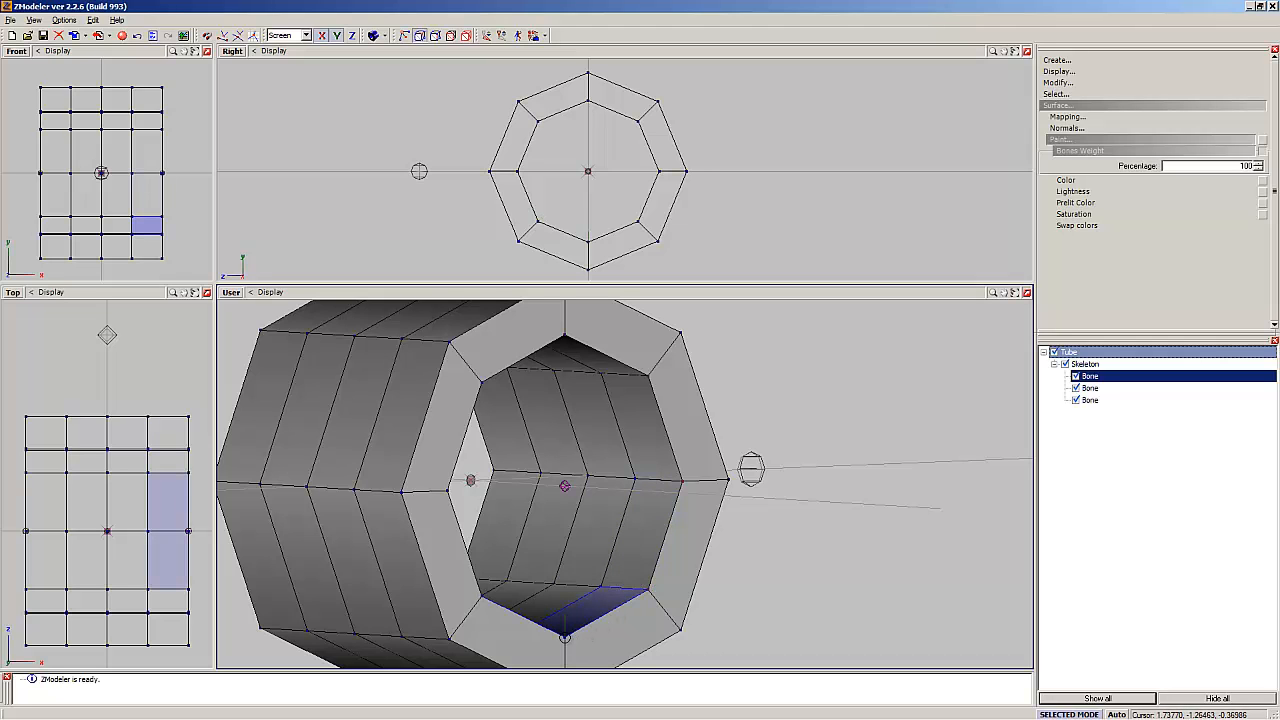
Step: Paint the upper-right and right inner vertices of the same end ring, seen from its other side, with the end bone's weight
middle_click_drag(565, 638, 583, 551)
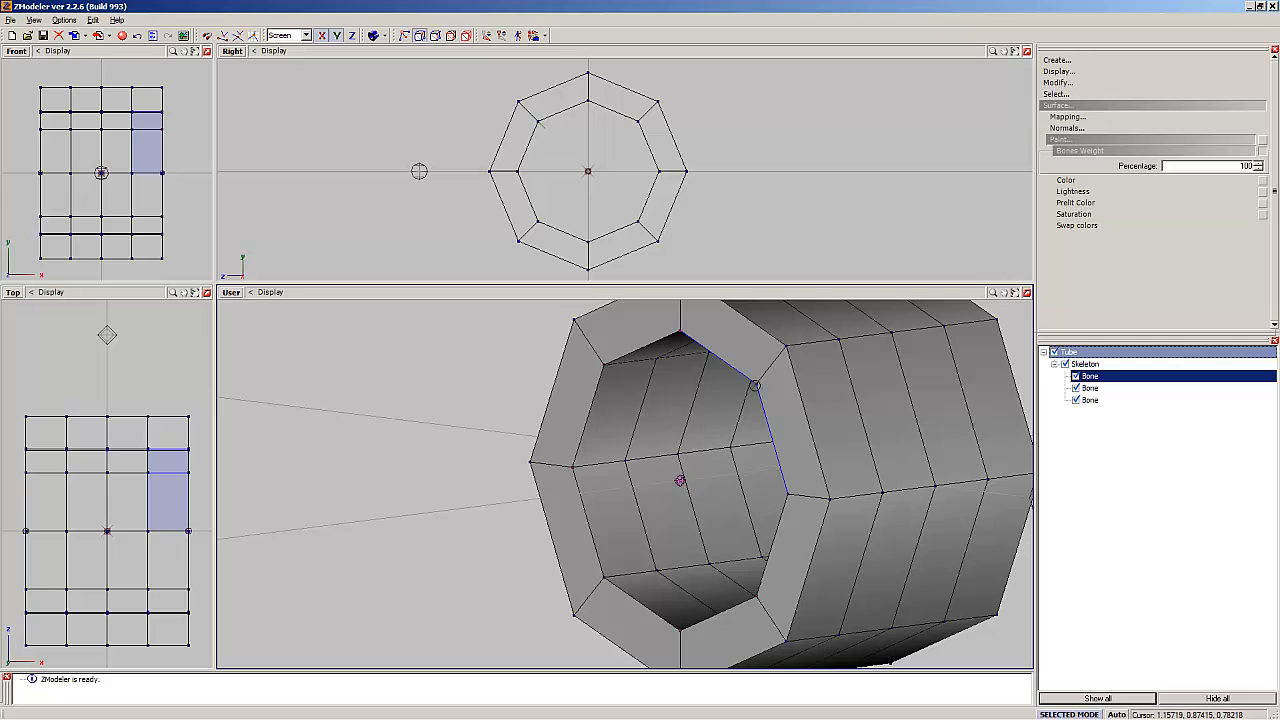
middle_click_drag(755, 385, 755, 386)
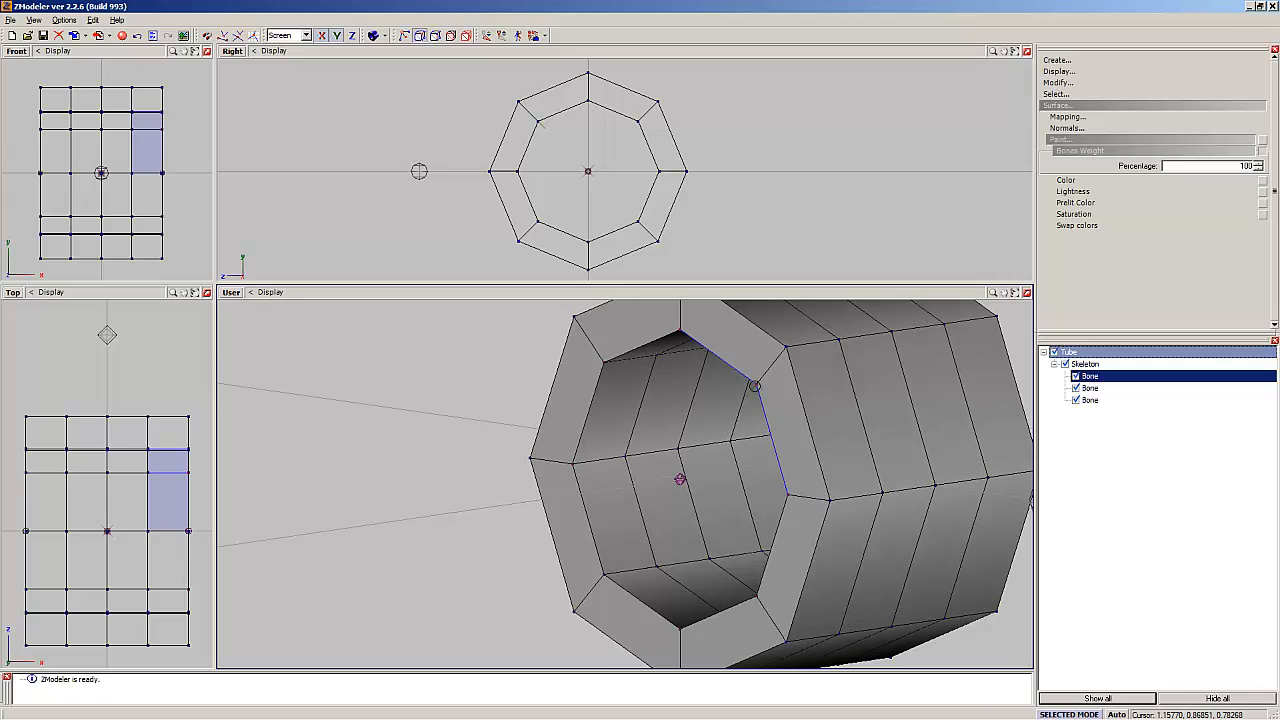
left_click(755, 385)
left_click(786, 497)
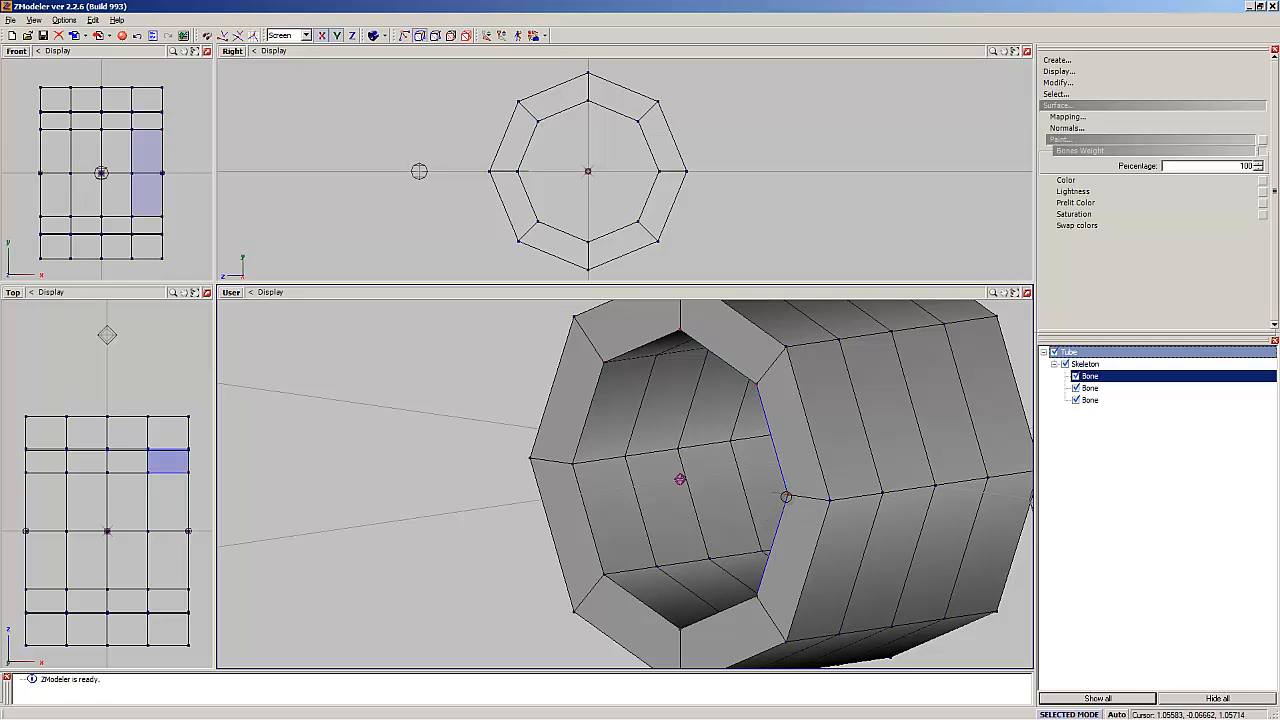
Step: Paint the right, lower-right and bottom inner vertices of the end ring with the end bone's weight at 100 percent
left_click(786, 497)
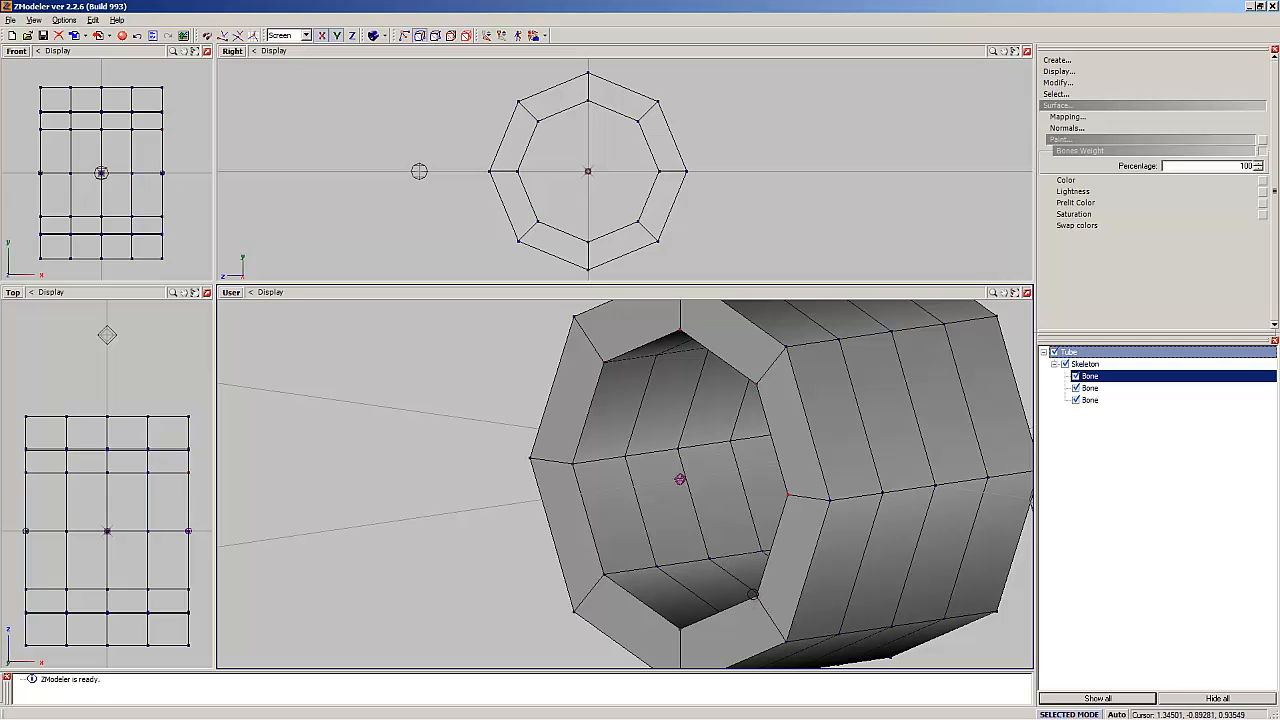
left_click(754, 595)
left_click(754, 595)
middle_click_drag(763, 603, 827, 608)
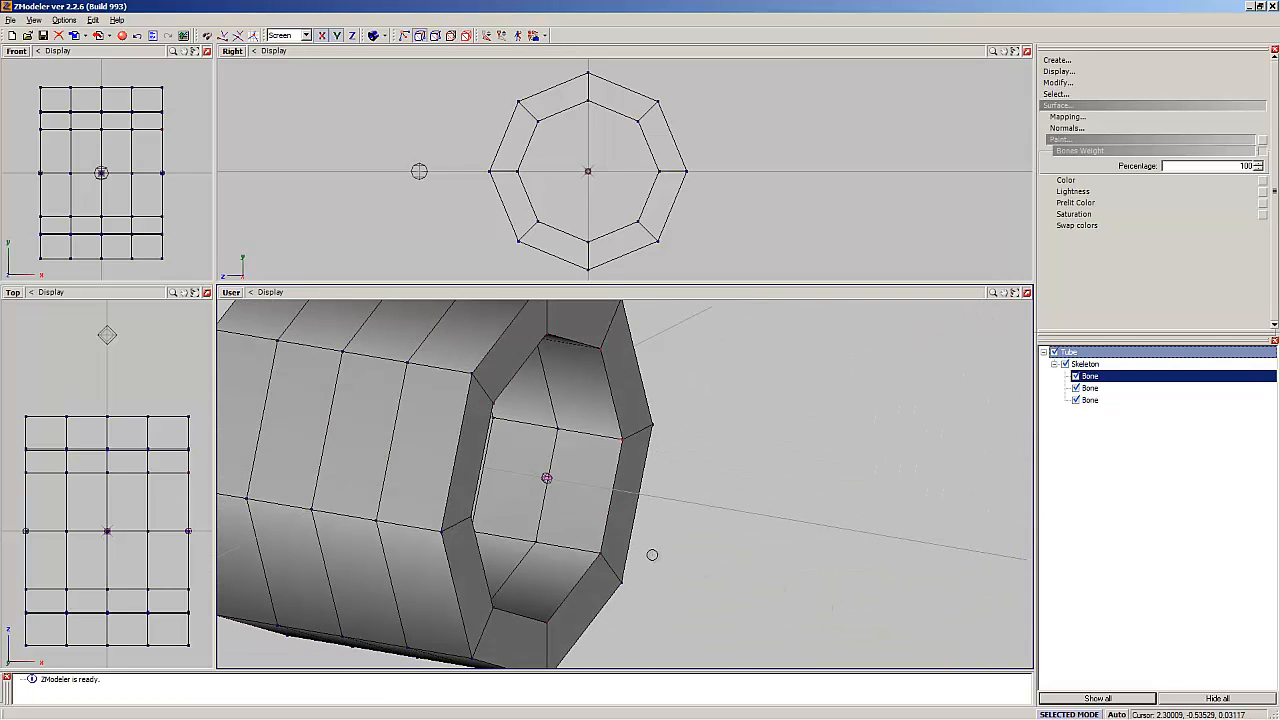
left_click(600, 554)
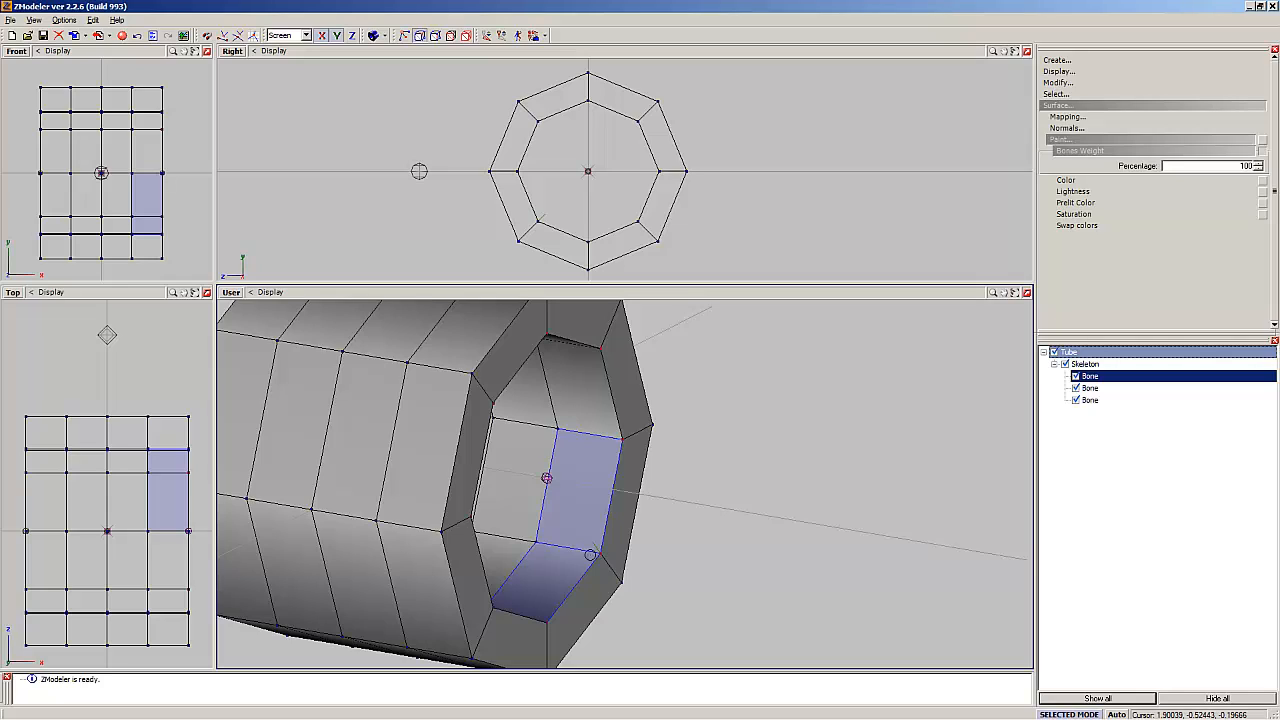
left_click(591, 555)
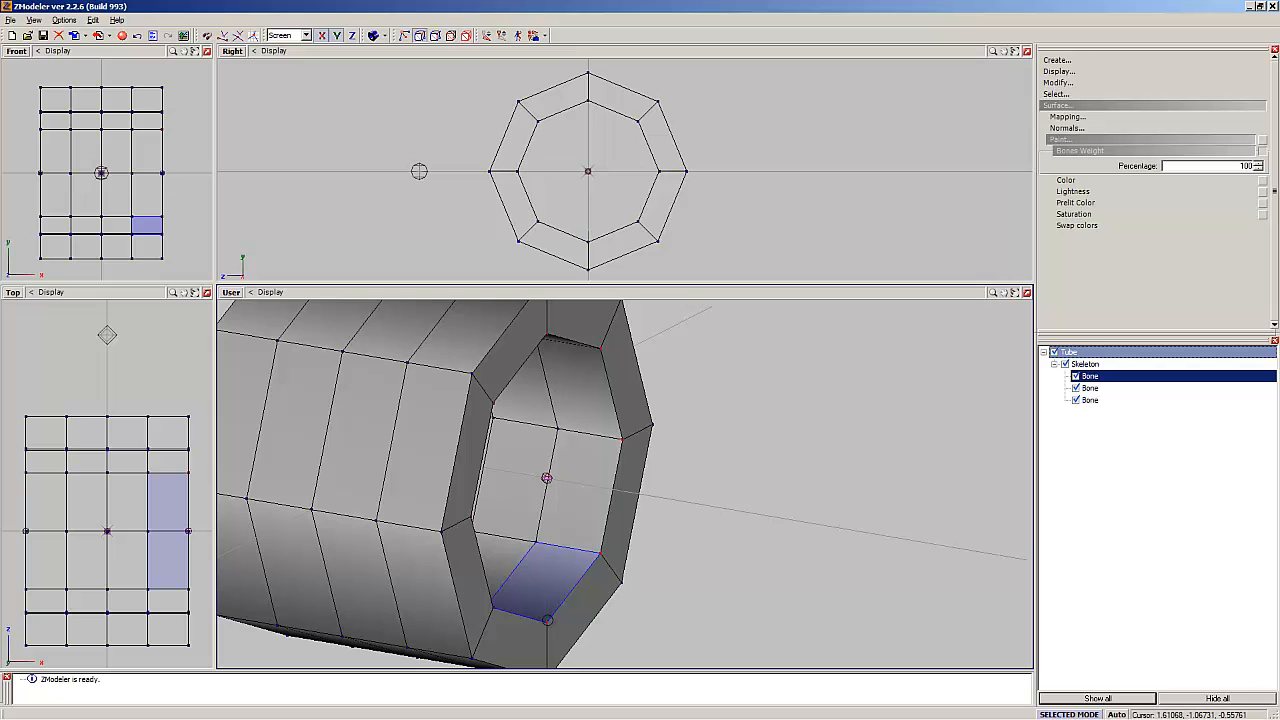
Step: Paint the lower-left, left and upper-left inner vertices of the same end ring with the end bone's weight
middle_click_drag(557, 620, 482, 606)
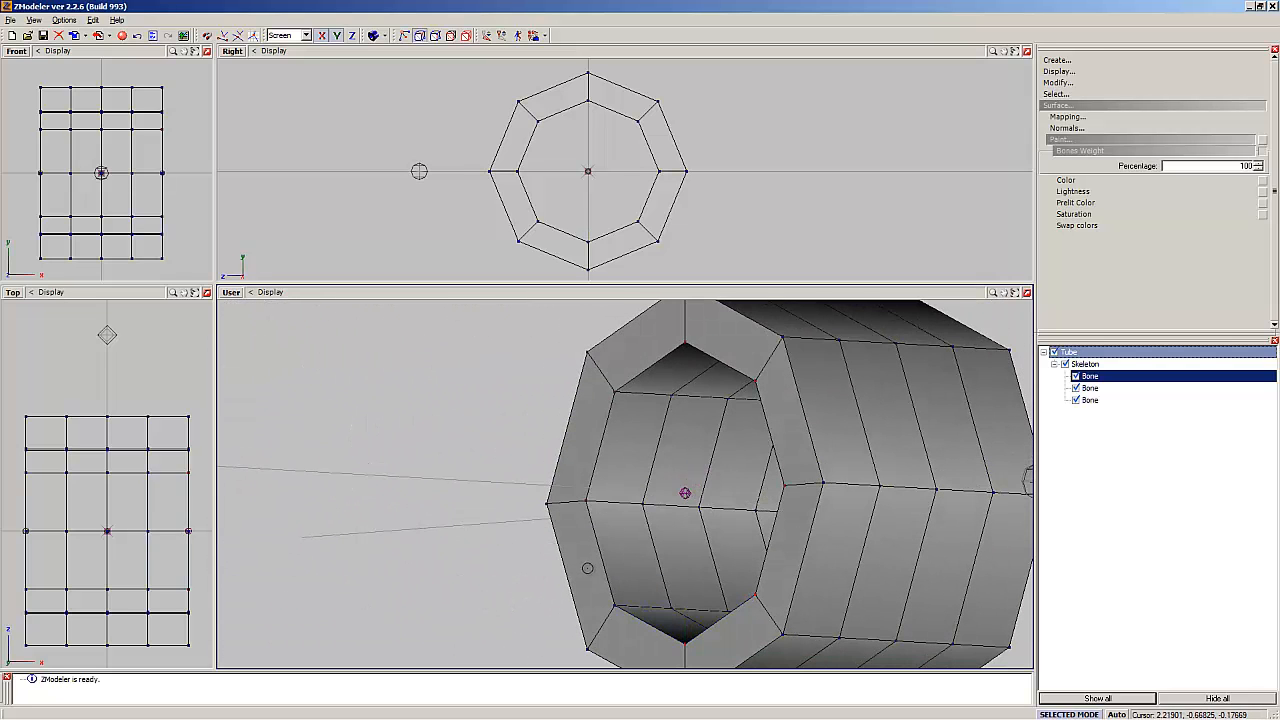
left_click(616, 603)
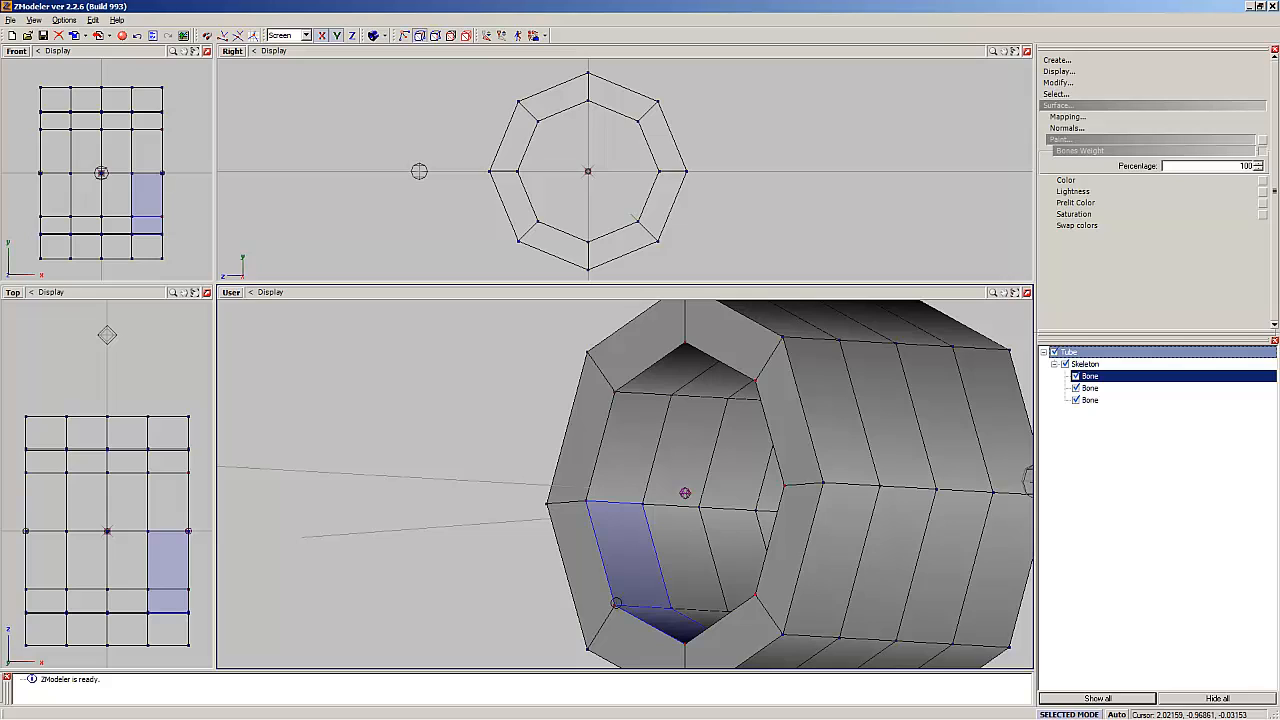
left_click(586, 501)
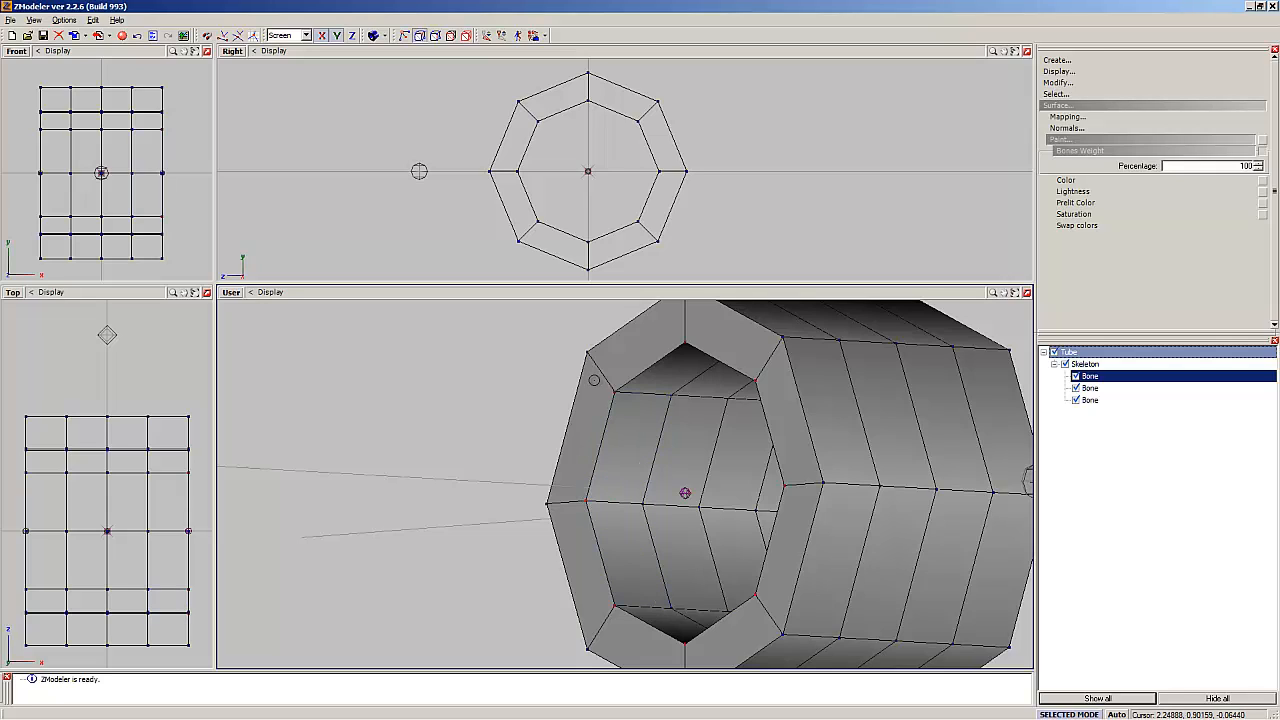
left_click(615, 393)
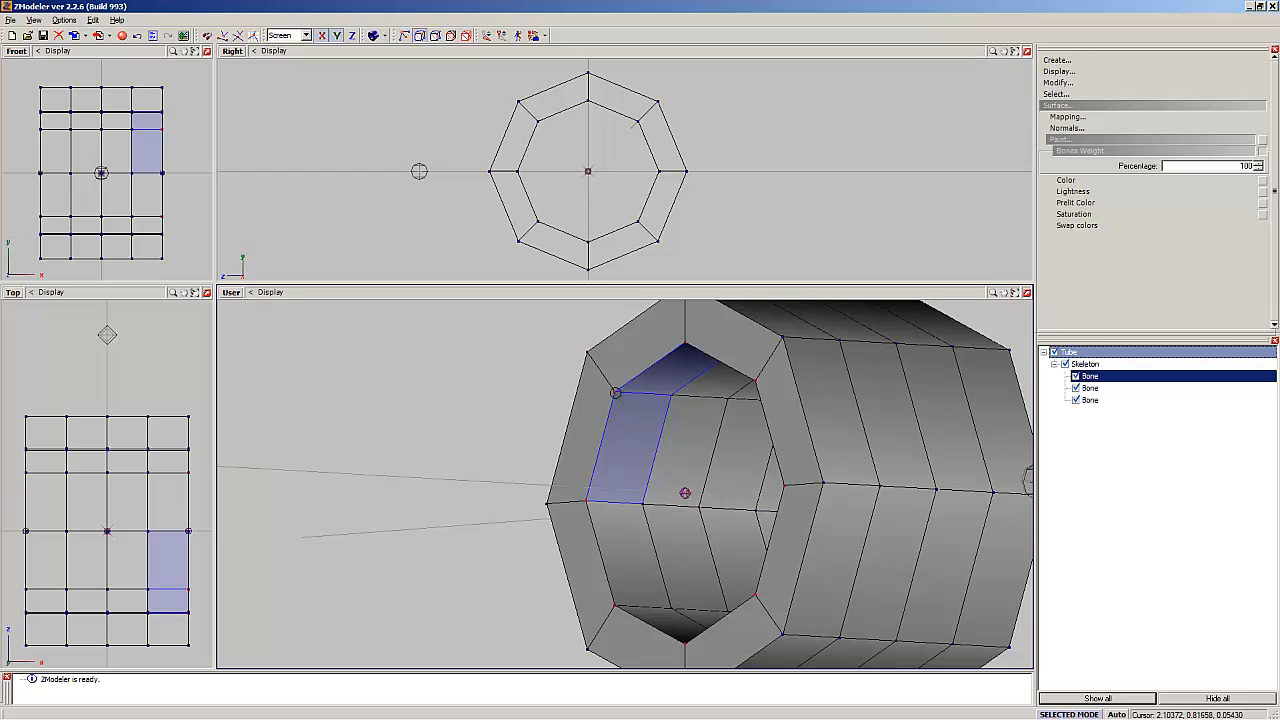
Step: Zoom in and paint the topmost inner vertex and its upper neighbour on the end ring, closing the inner loop of end-bone weights
scroll(700, 311, "up", 3)
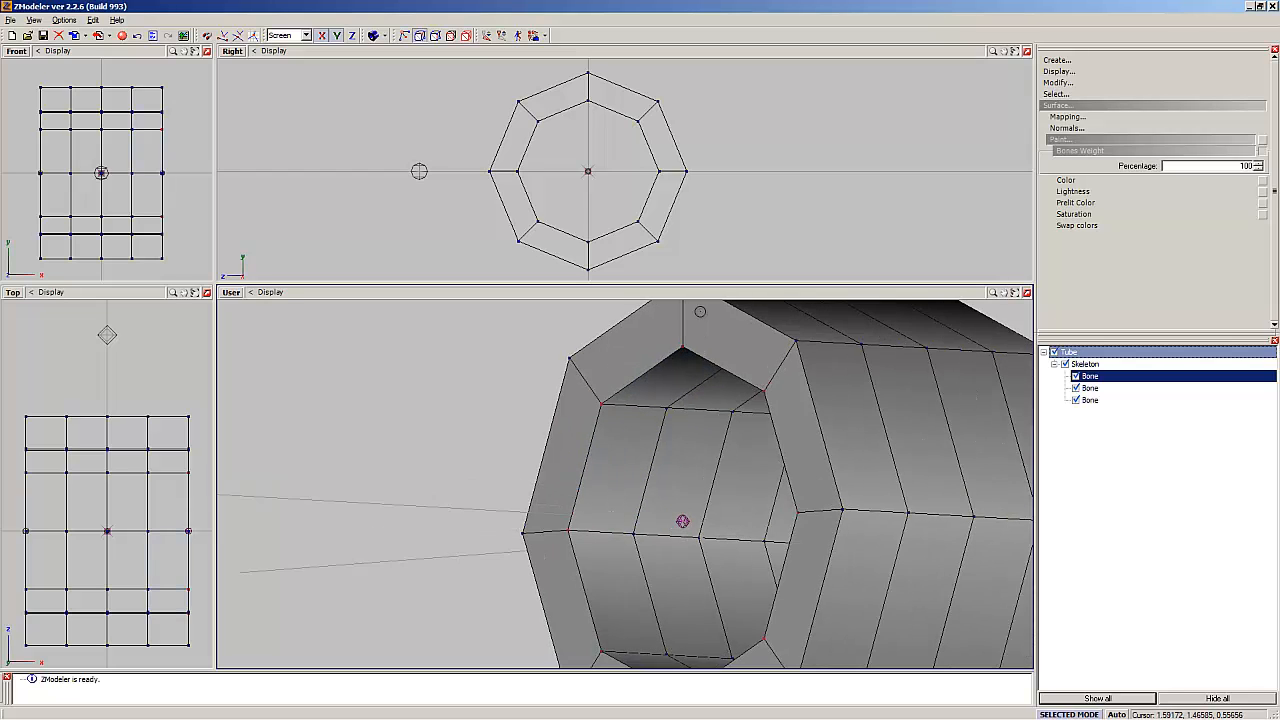
scroll(692, 323, "up", 4)
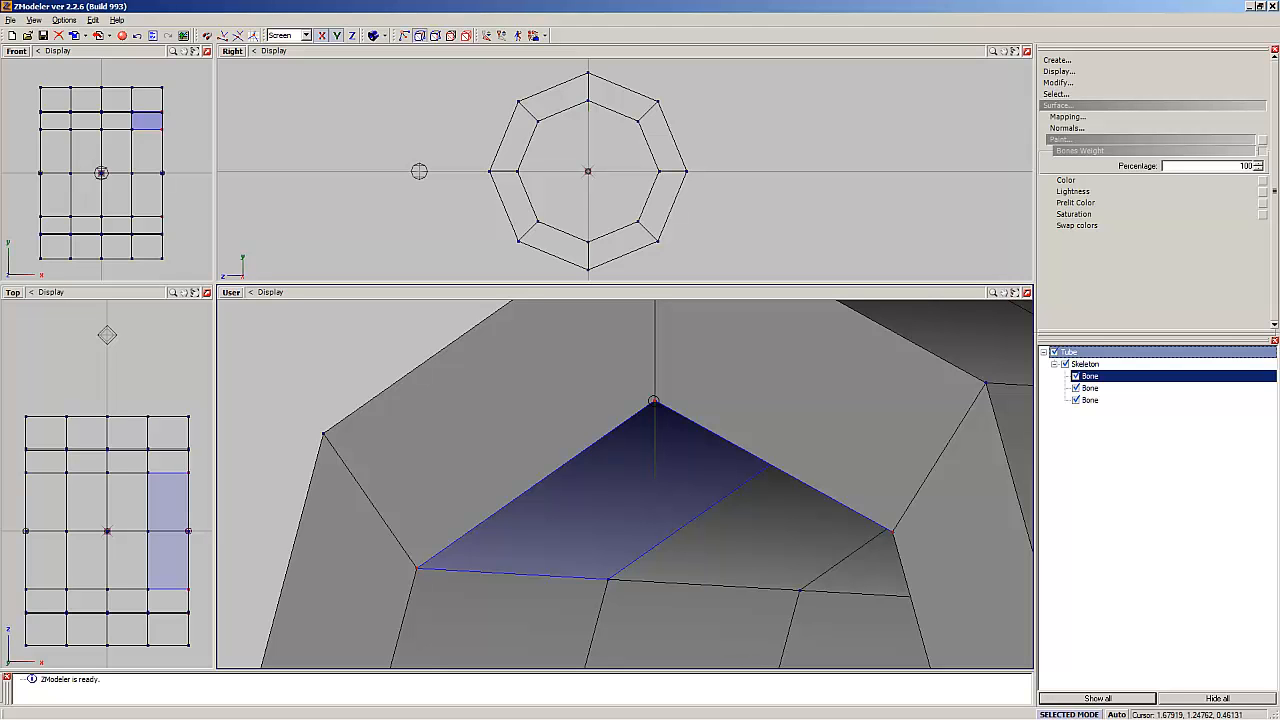
middle_click_drag(654, 401, 706, 397)
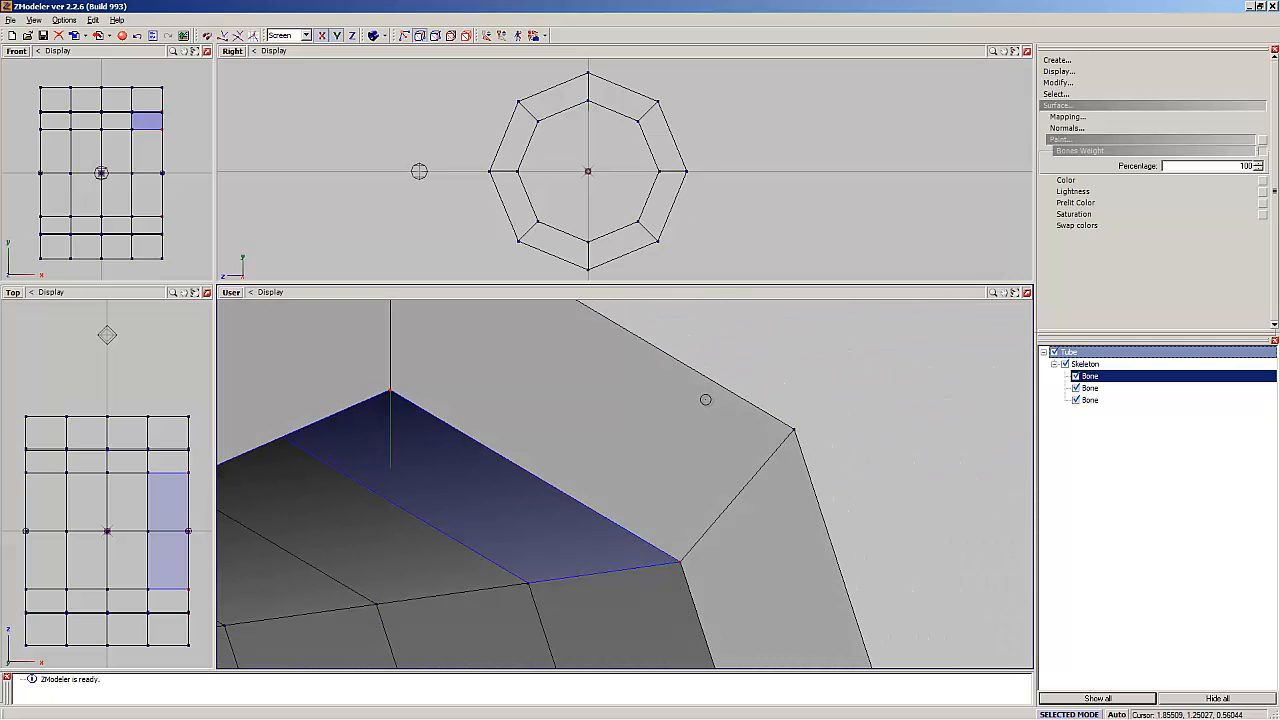
left_click(681, 562)
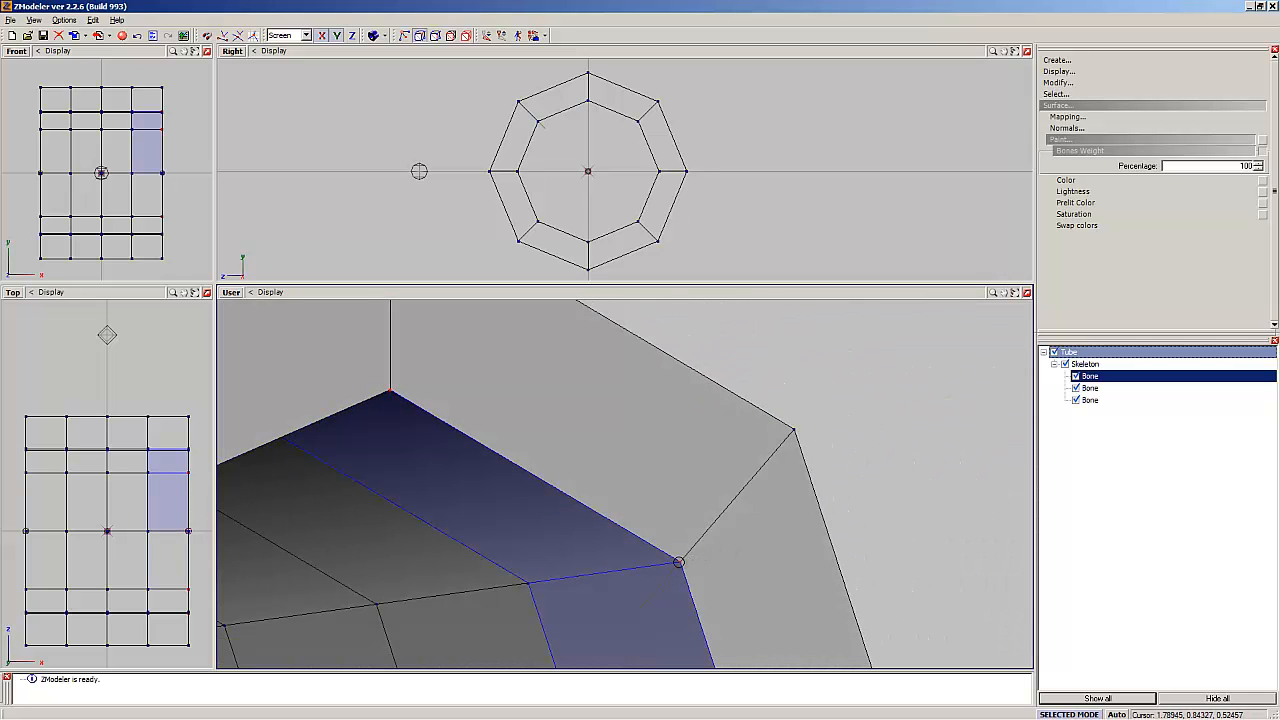
middle_click_drag(679, 562, 692, 588)
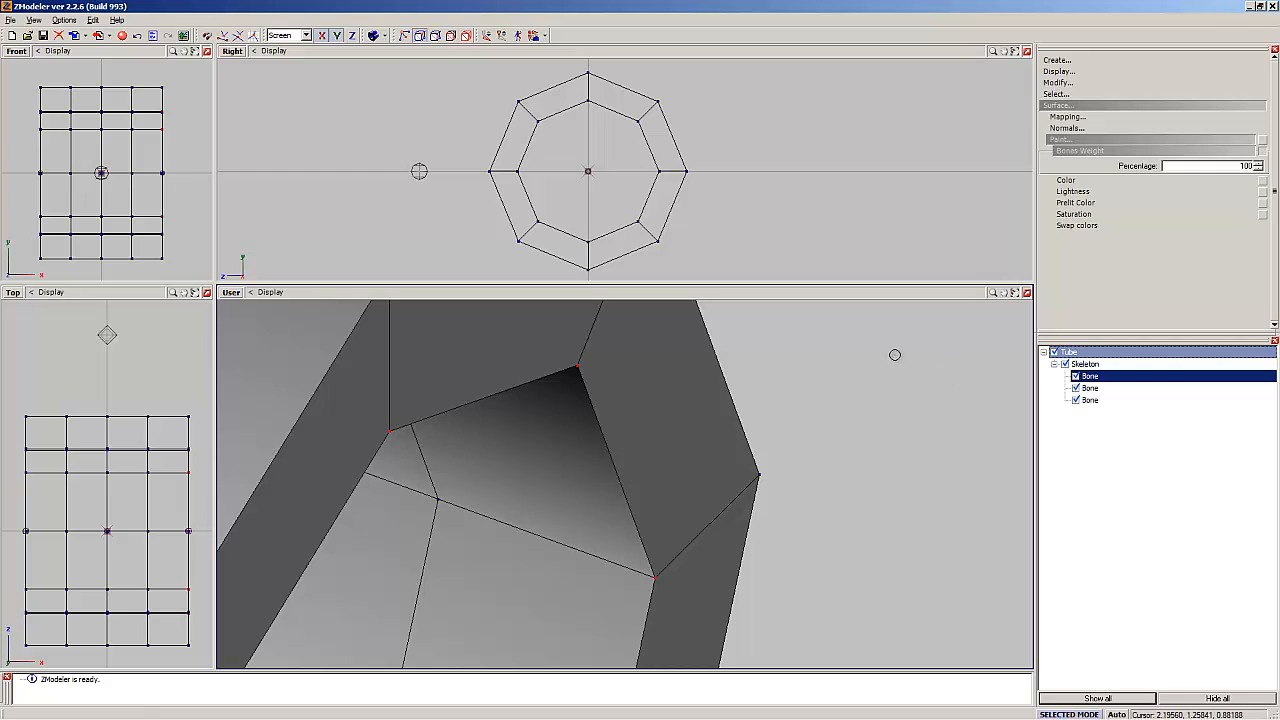
Step: Close the Bones Weight painter and switch off the bone-weight colouring of the tube's vertices
left_click(1262, 151)
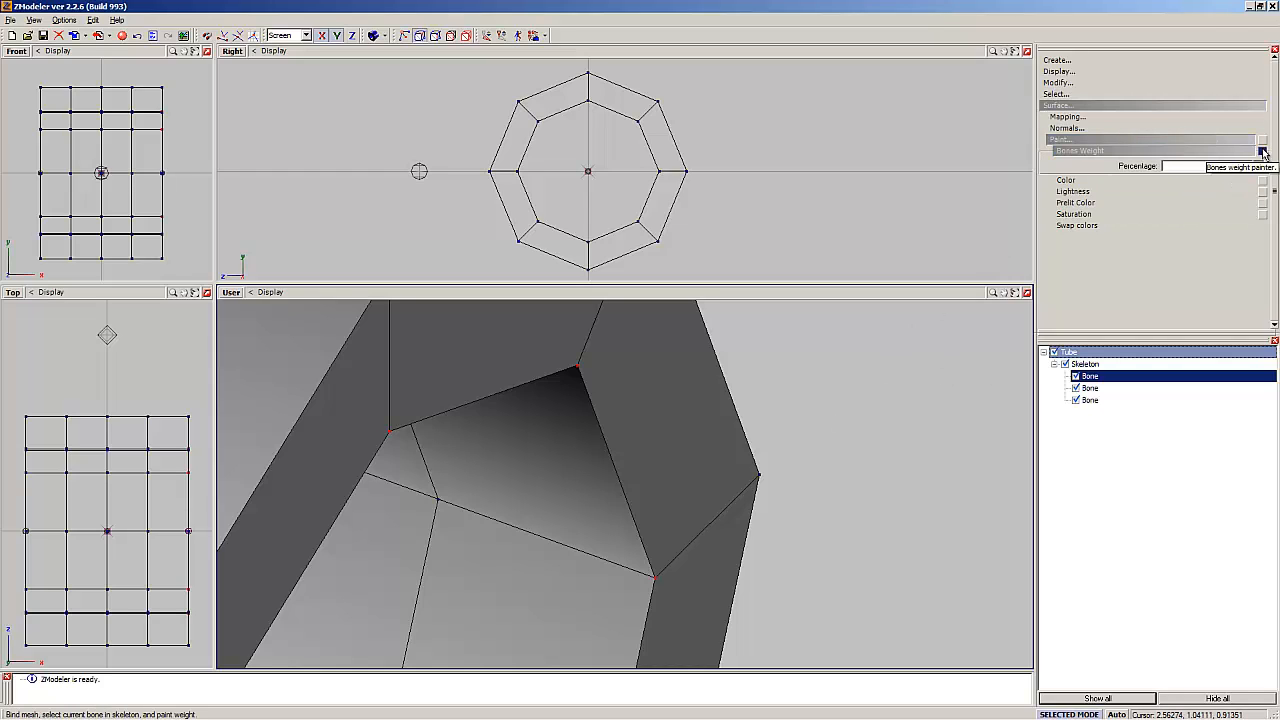
left_click(1262, 151)
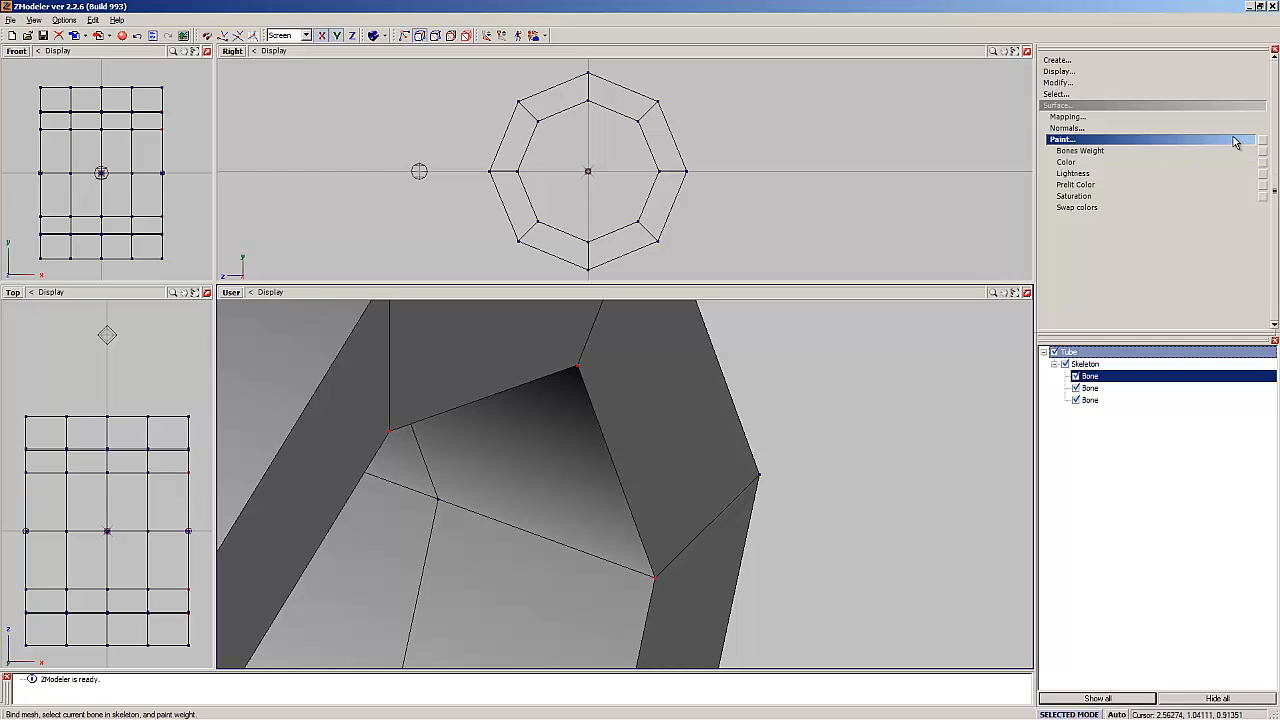
left_click(1235, 140)
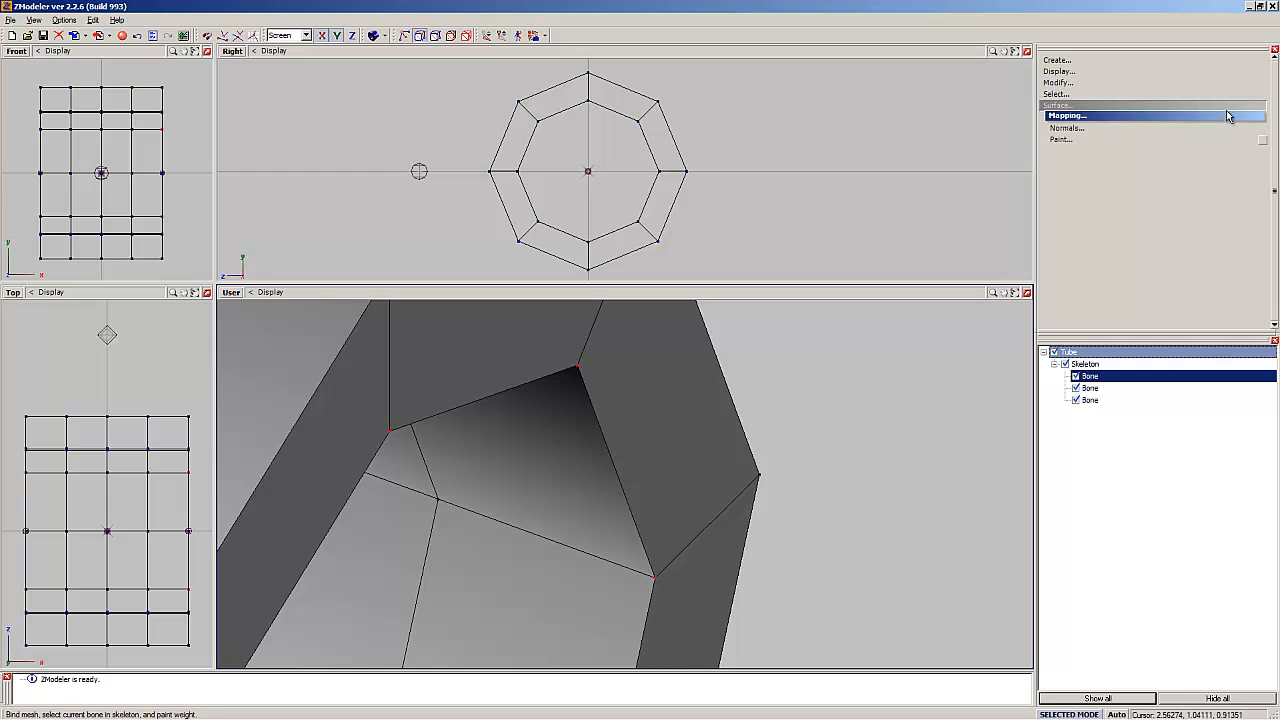
left_click(1230, 105)
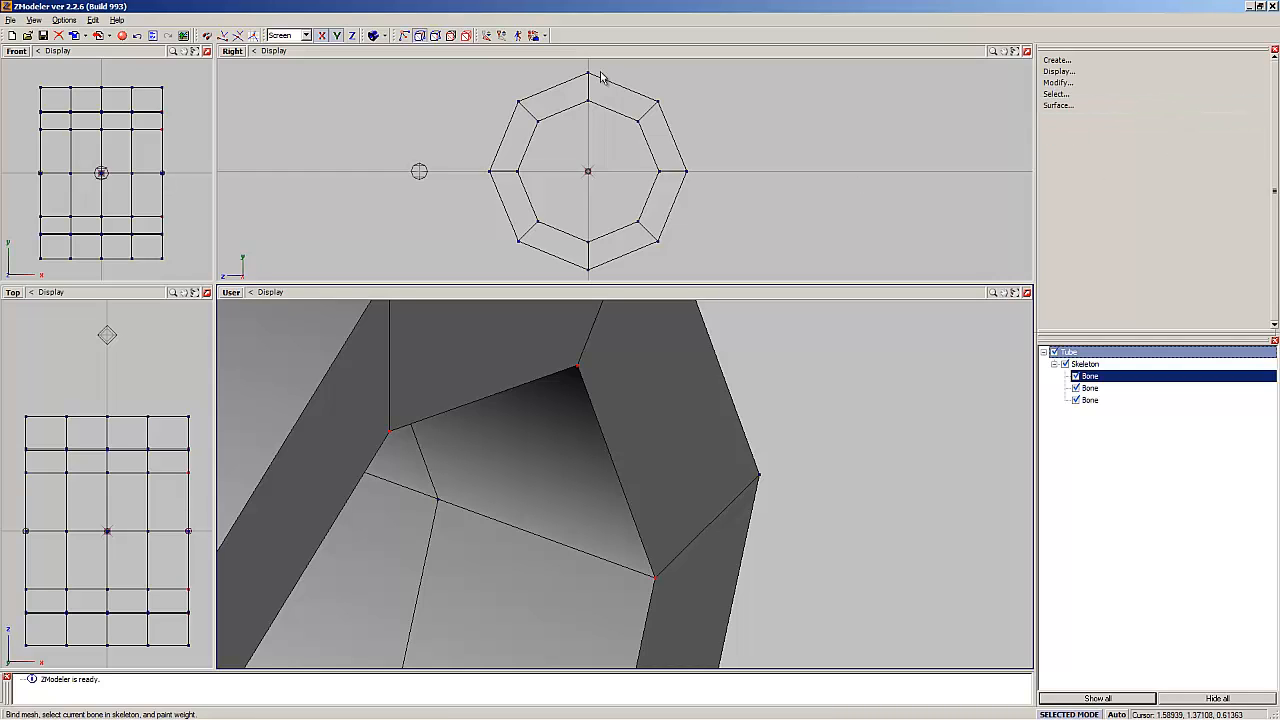
left_click(518, 36)
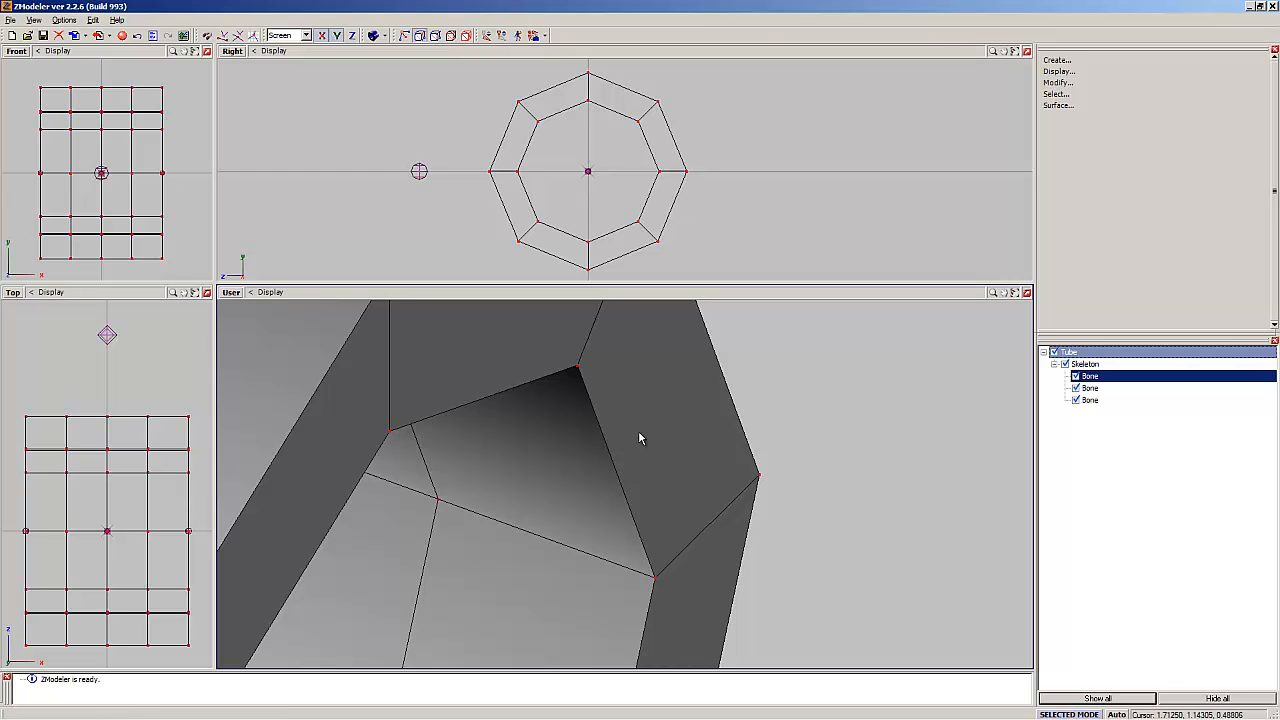
Step: Switch from vertex level to object level with the whole tube and its bones in the User view
scroll(809, 432, "down", 6)
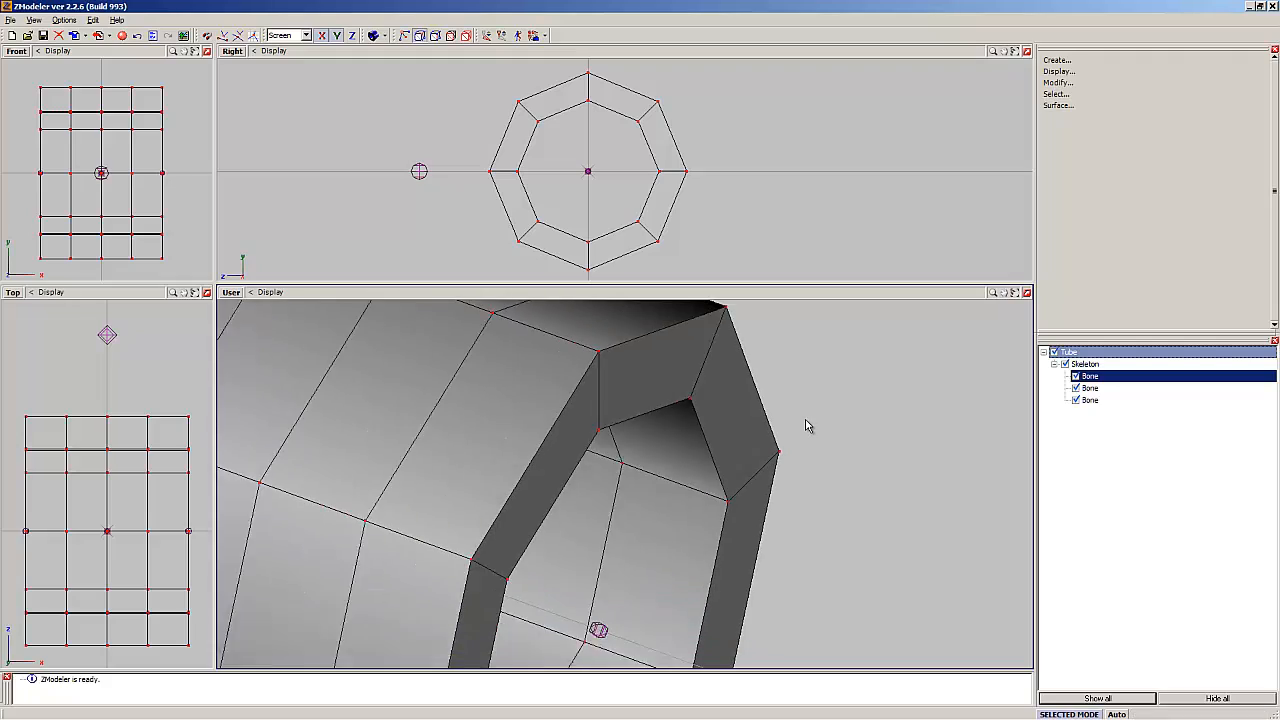
middle_click_drag(845, 420, 797, 403)
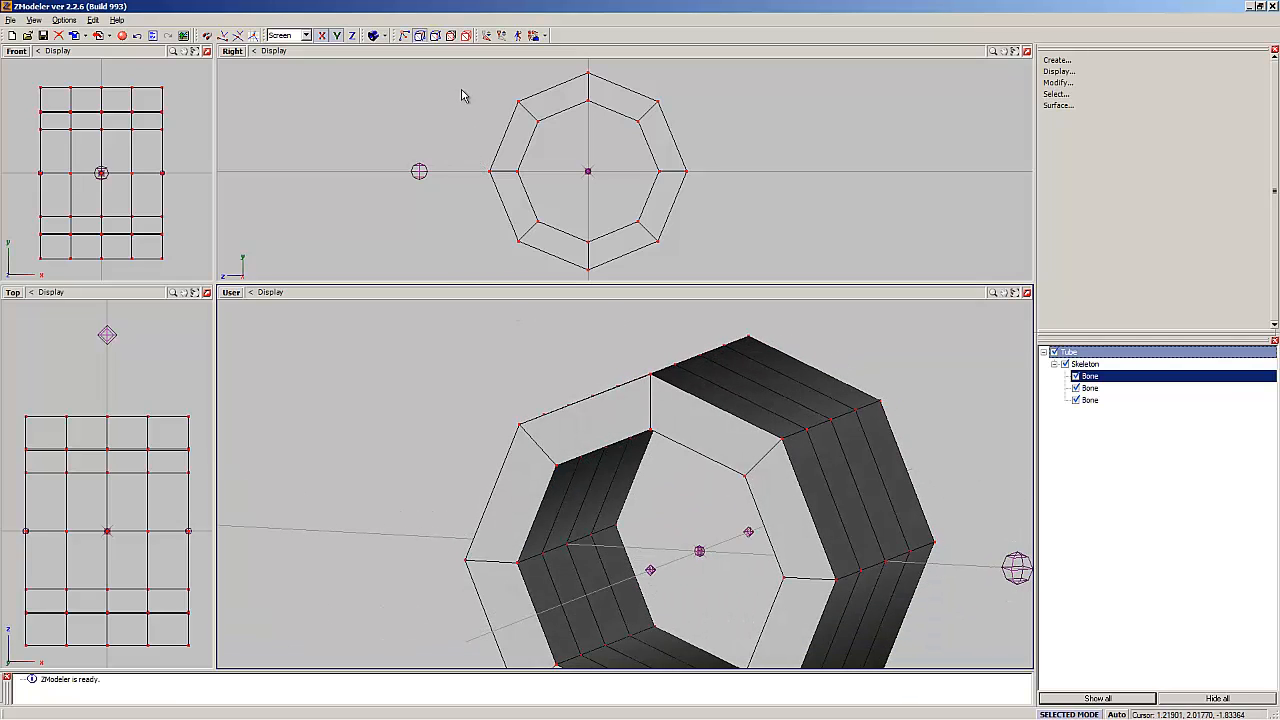
left_click(465, 36)
scroll(440, 460, "down", 2)
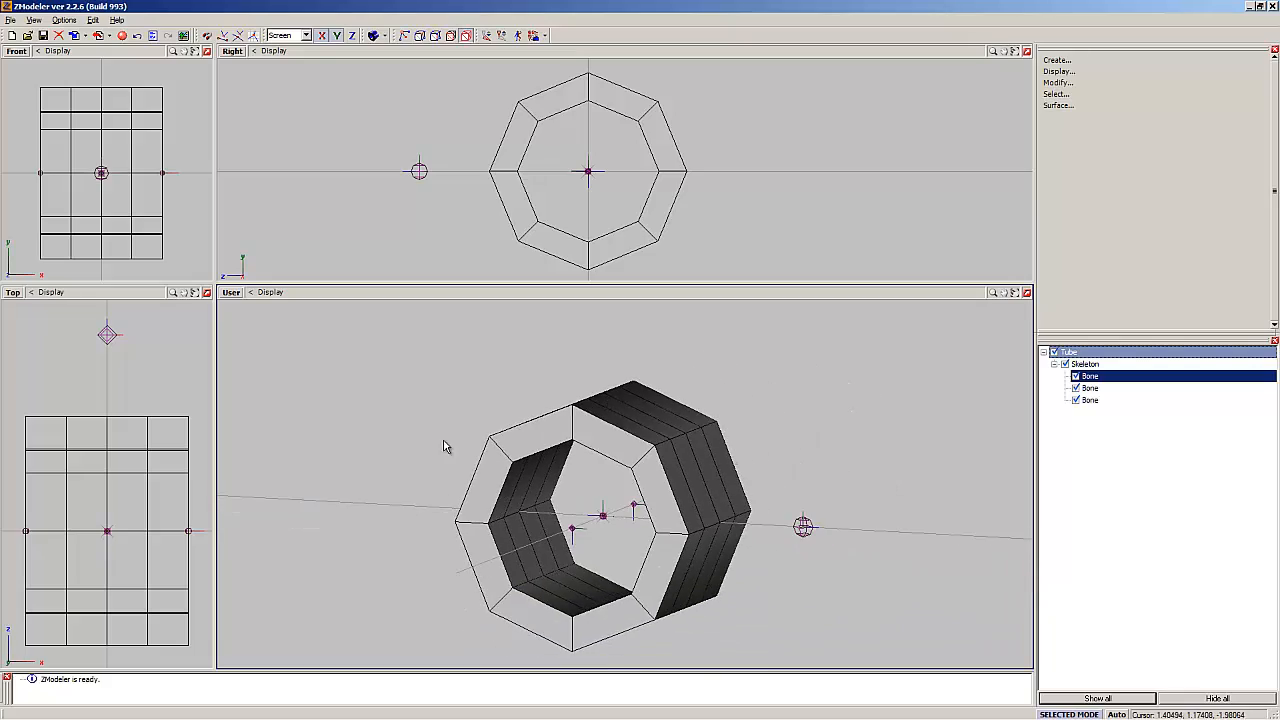
scroll(445, 446, "up", 3)
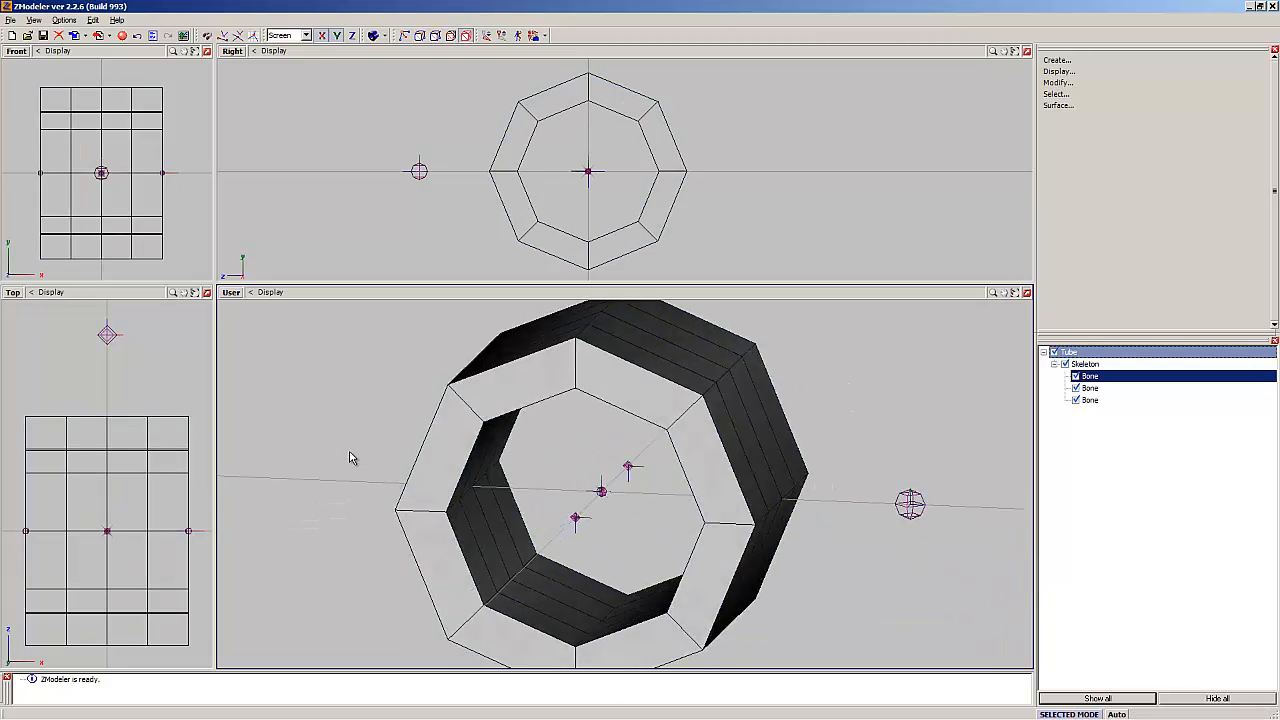
middle_click_drag(350, 458, 483, 452)
Step: Examine the local axes of the tube and the three bones inside it
left_click(480, 523)
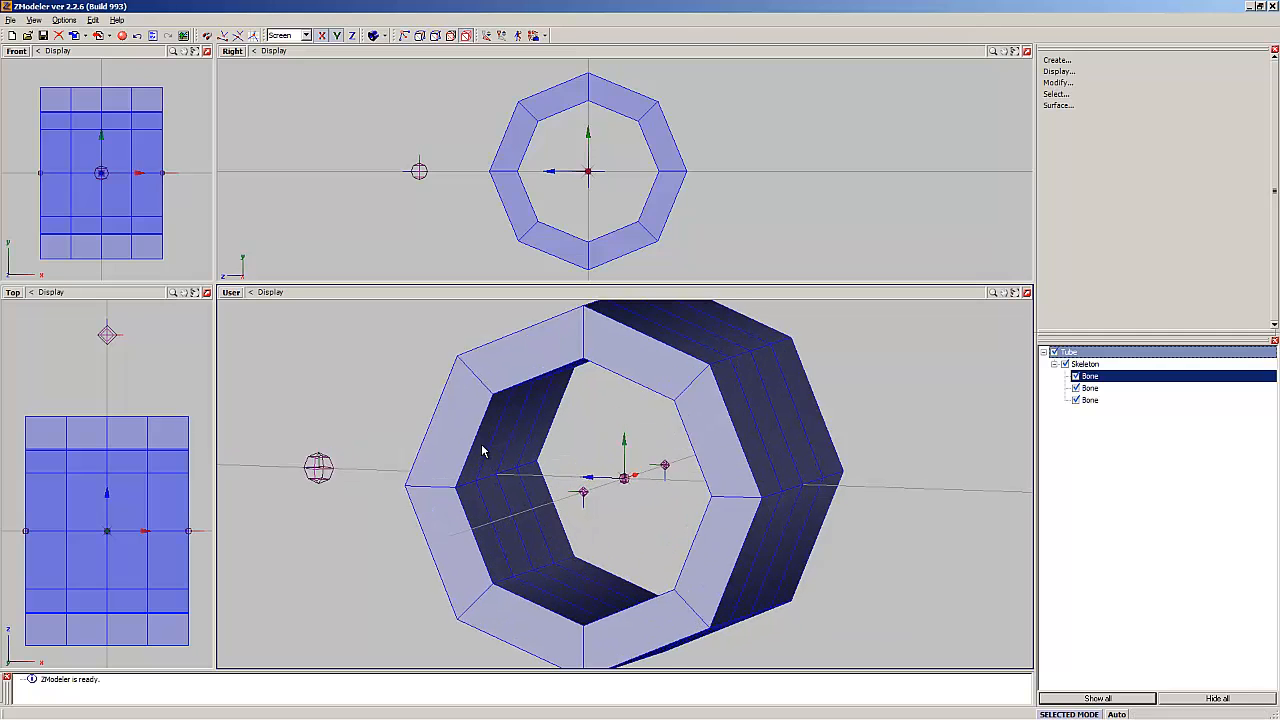
scroll(482, 451, "up", 2)
scroll(491, 487, "down", 4)
left_click(575, 443)
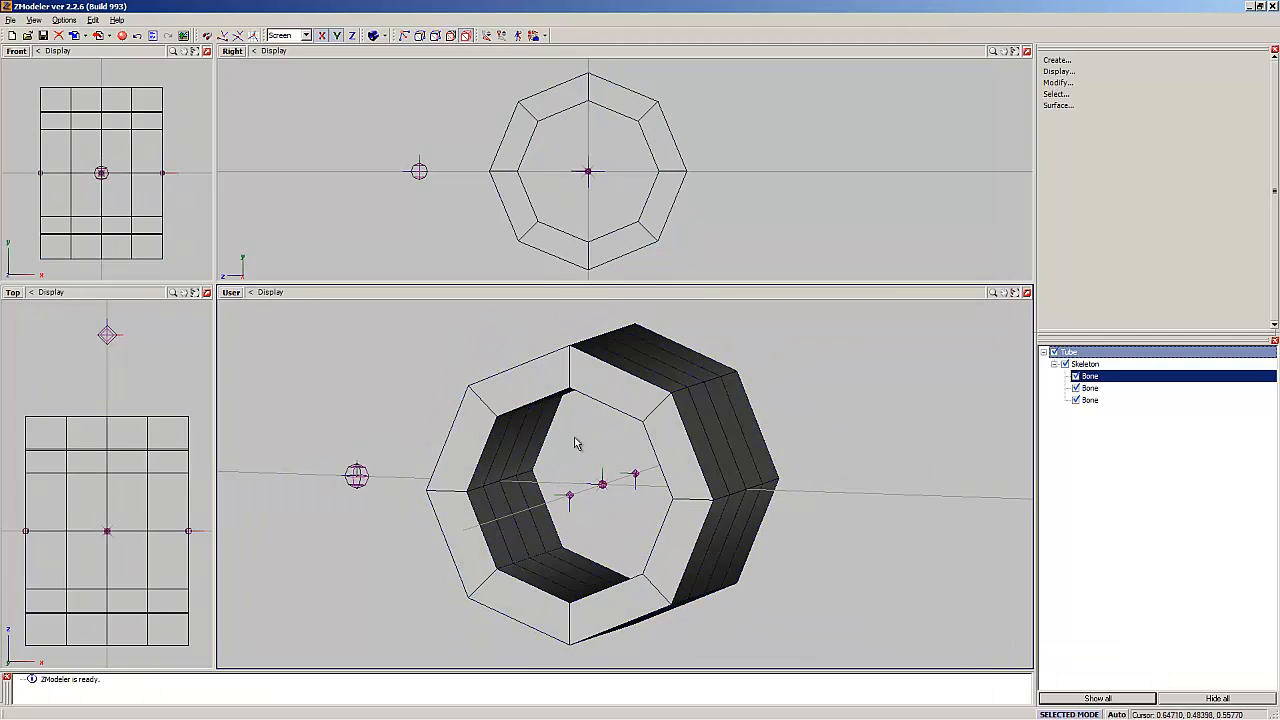
middle_click_drag(575, 443, 589, 514)
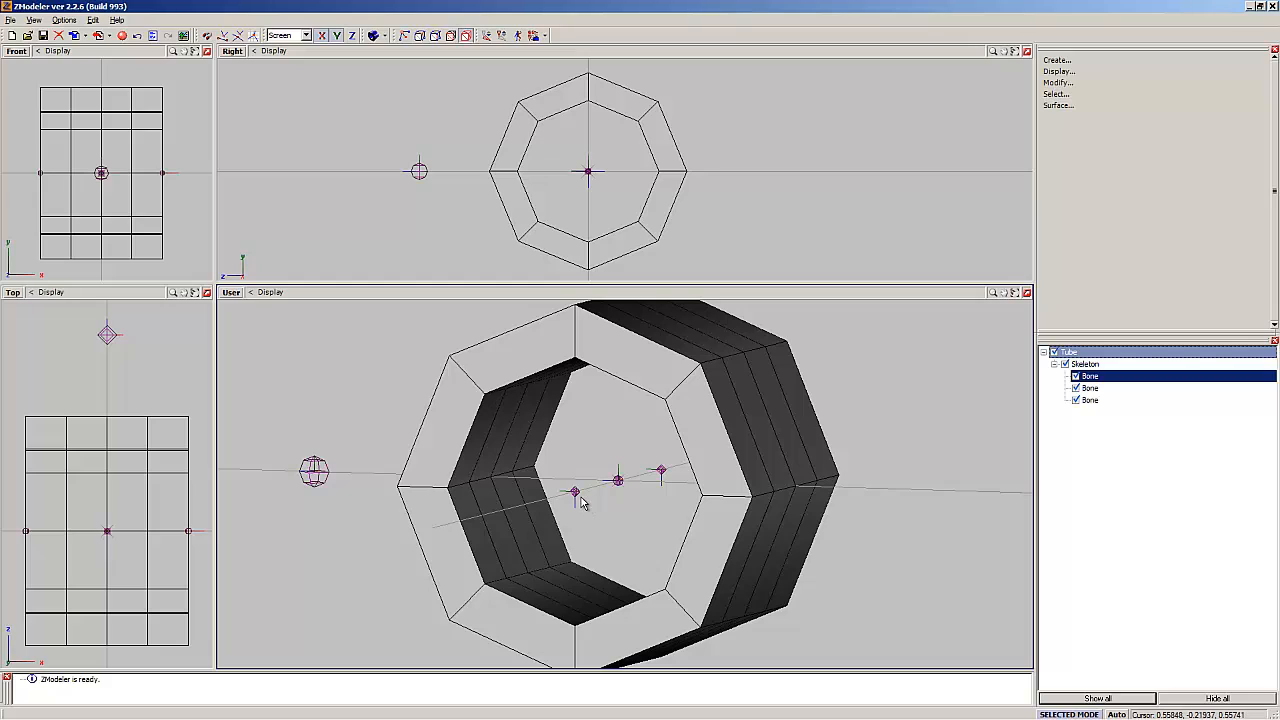
left_click(577, 500)
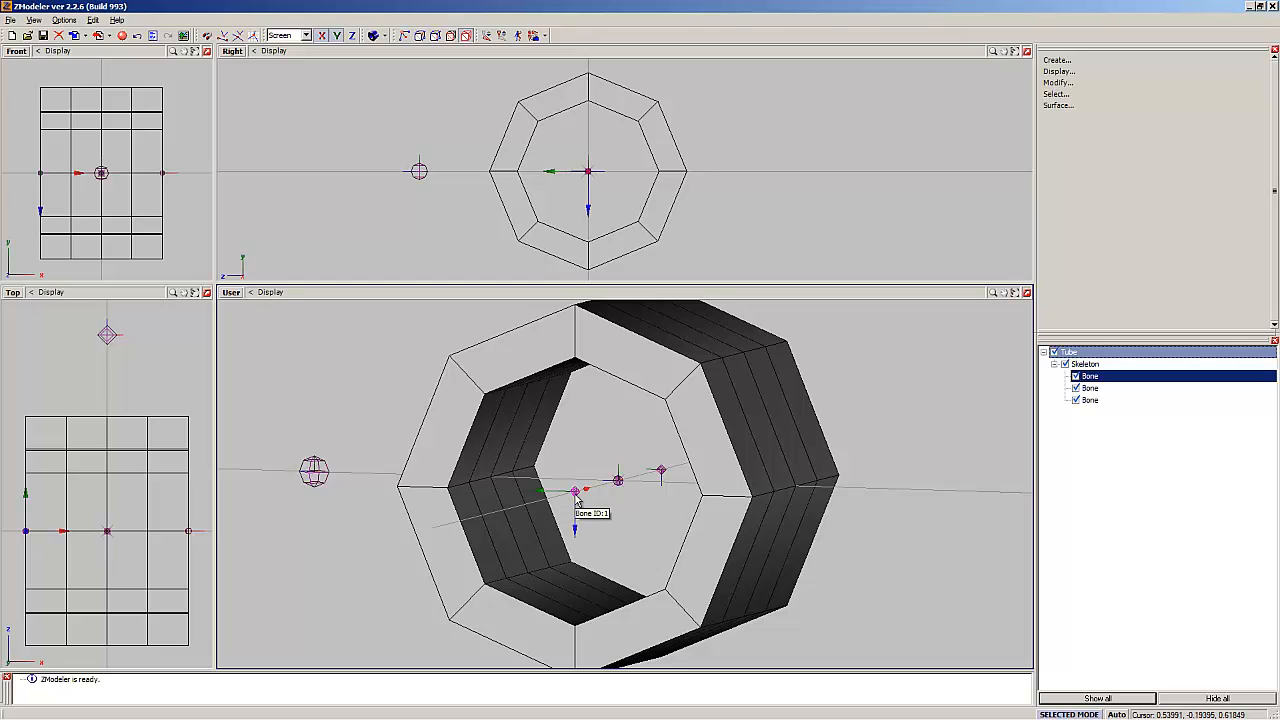
left_click(618, 483)
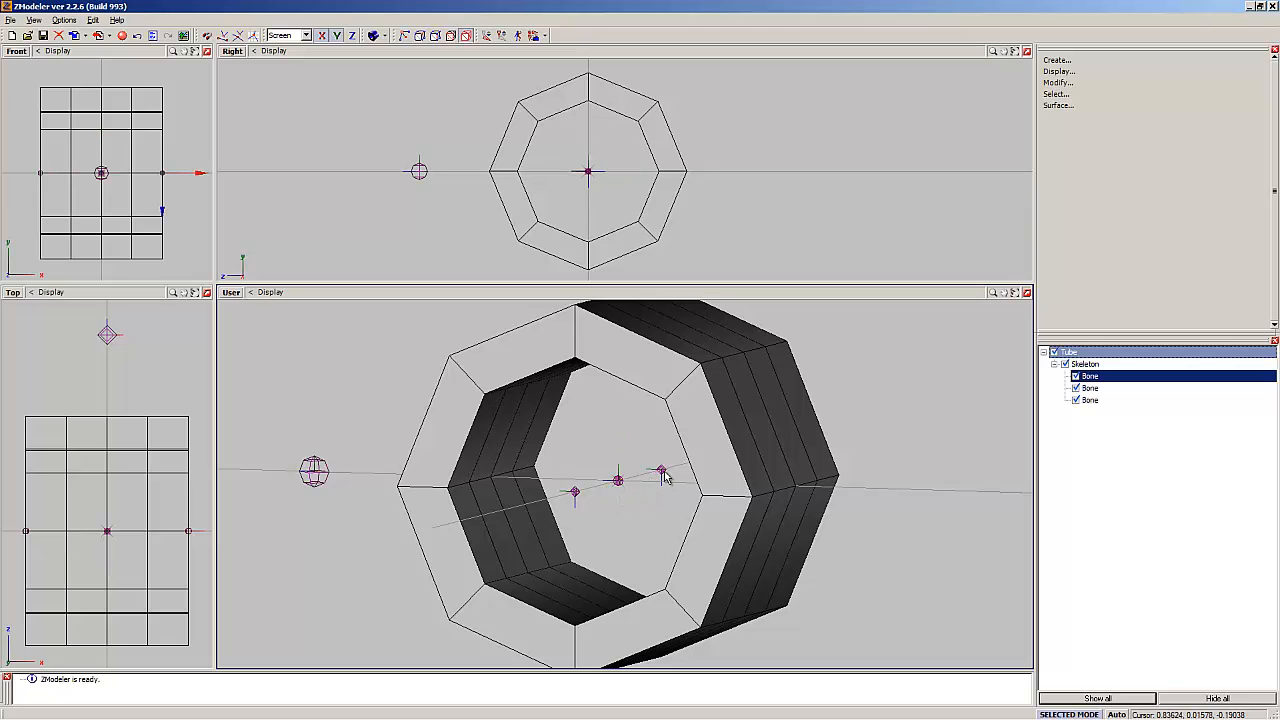
left_click(661, 470)
Step: Reset the local axes orientation of the bone with ID 1 to match its parent, with Keep Object enabled
left_click(1089, 72)
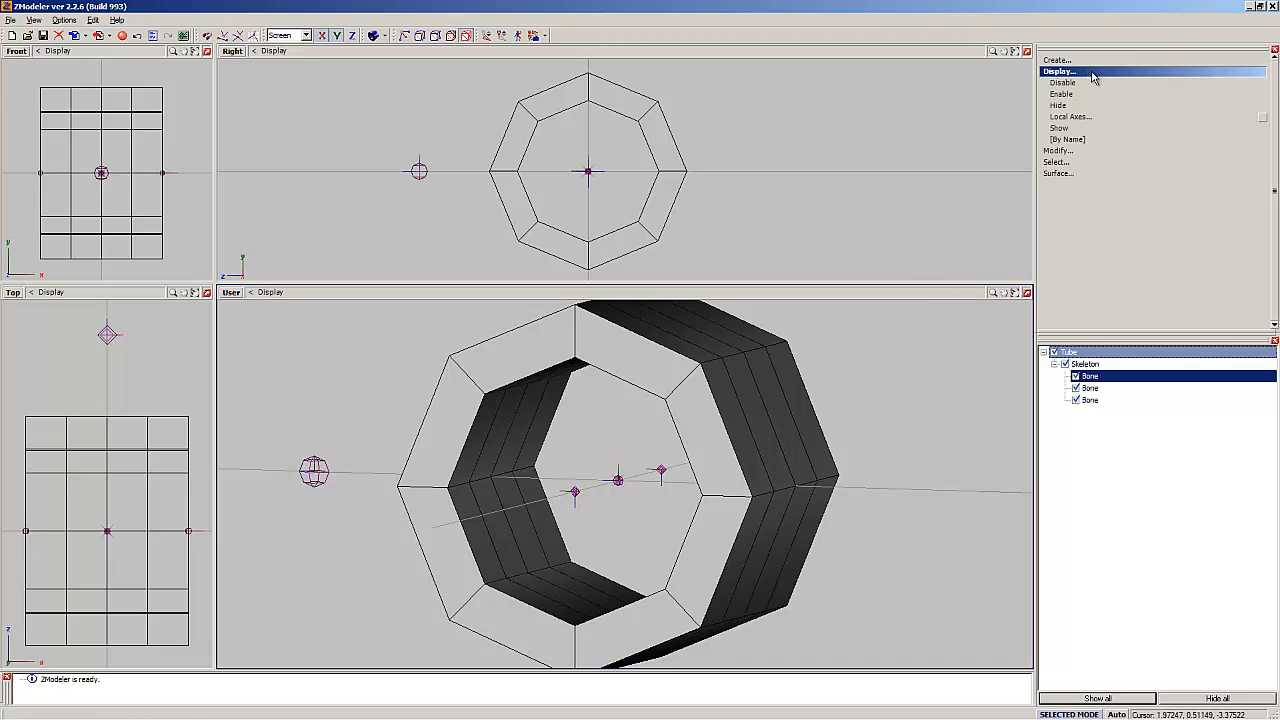
left_click(1114, 118)
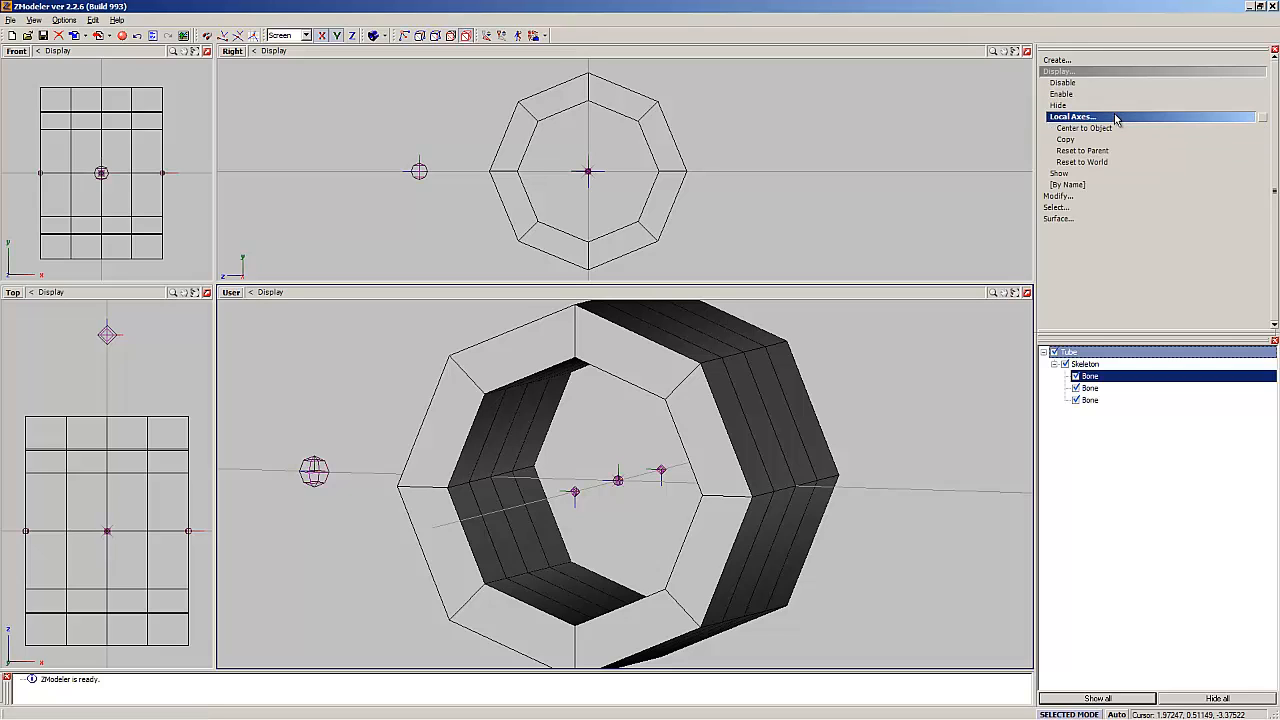
left_click(1263, 118)
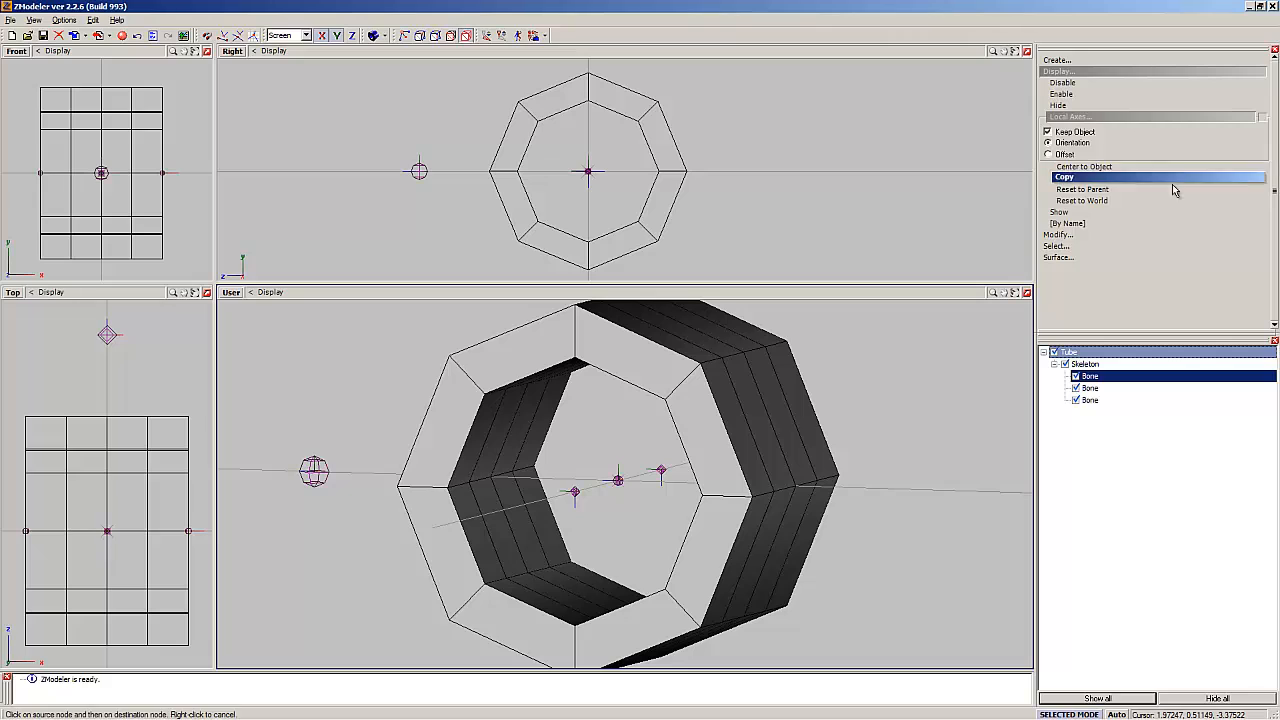
left_click(1137, 193)
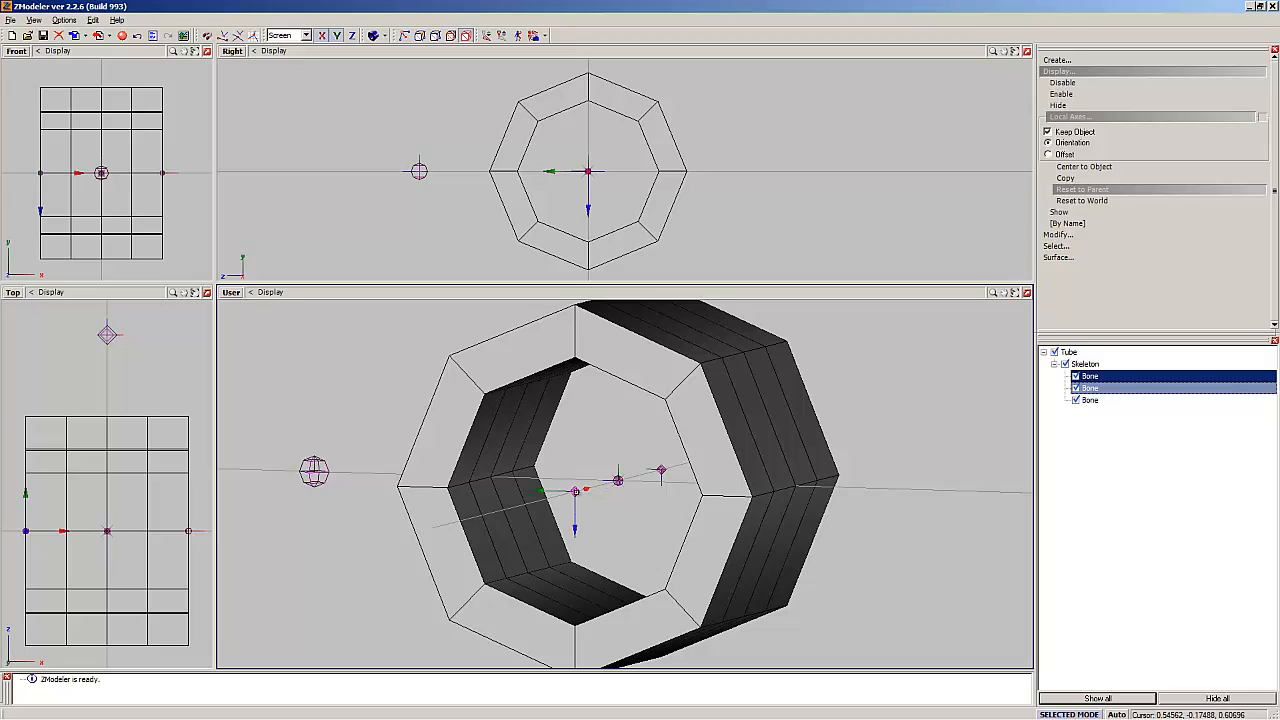
left_click(575, 491)
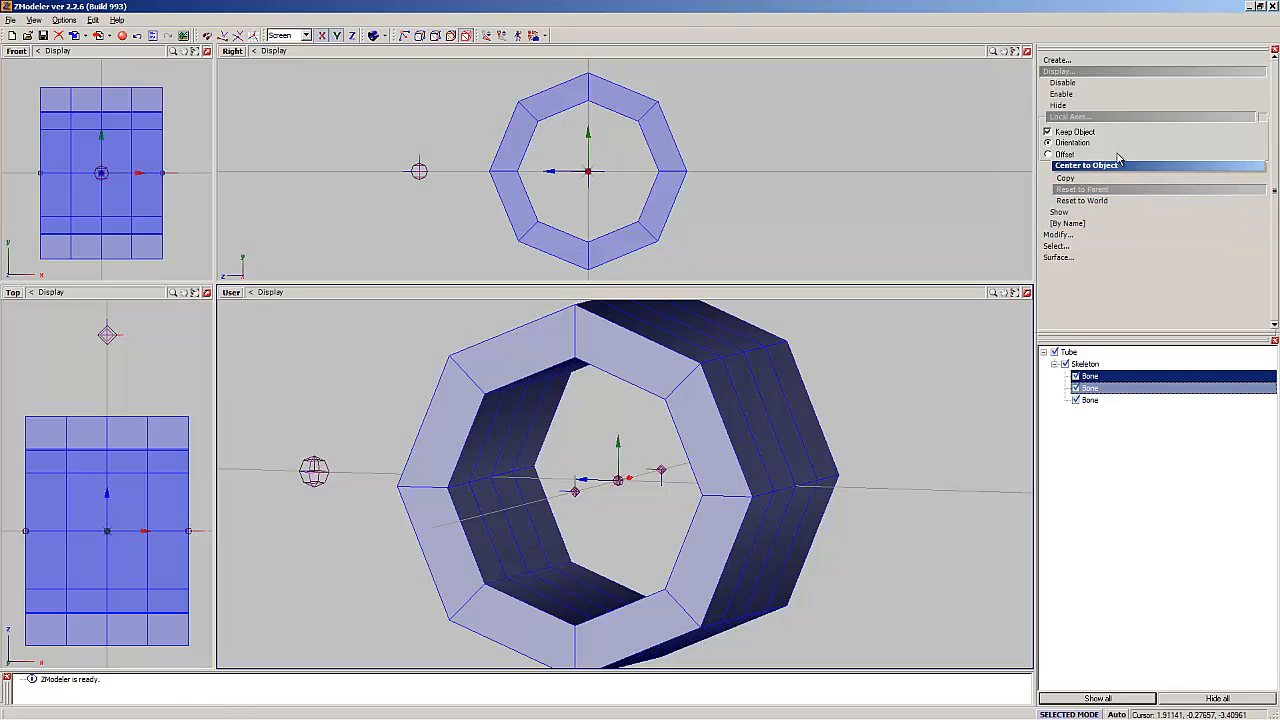
Step: Reset the local axes offset of the bone with ID 1 to its parent and to the world, keeping Keep Object enabled
left_click(1048, 154)
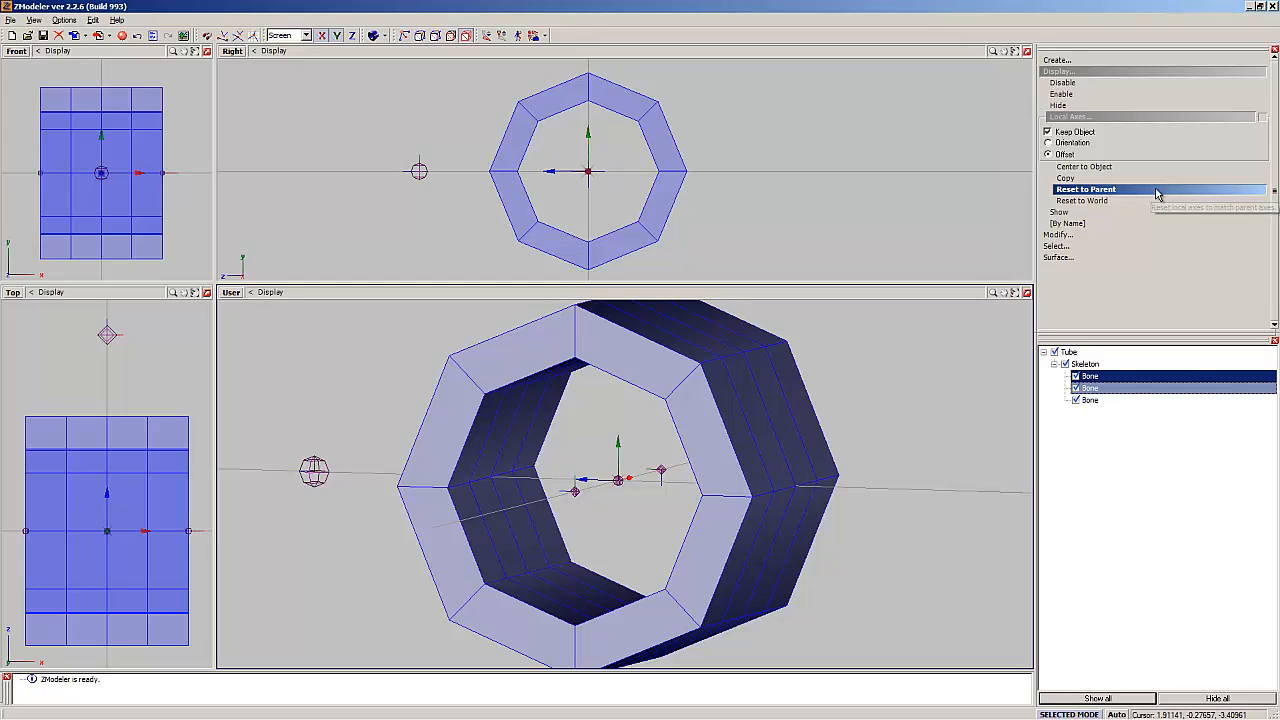
left_click(1136, 190)
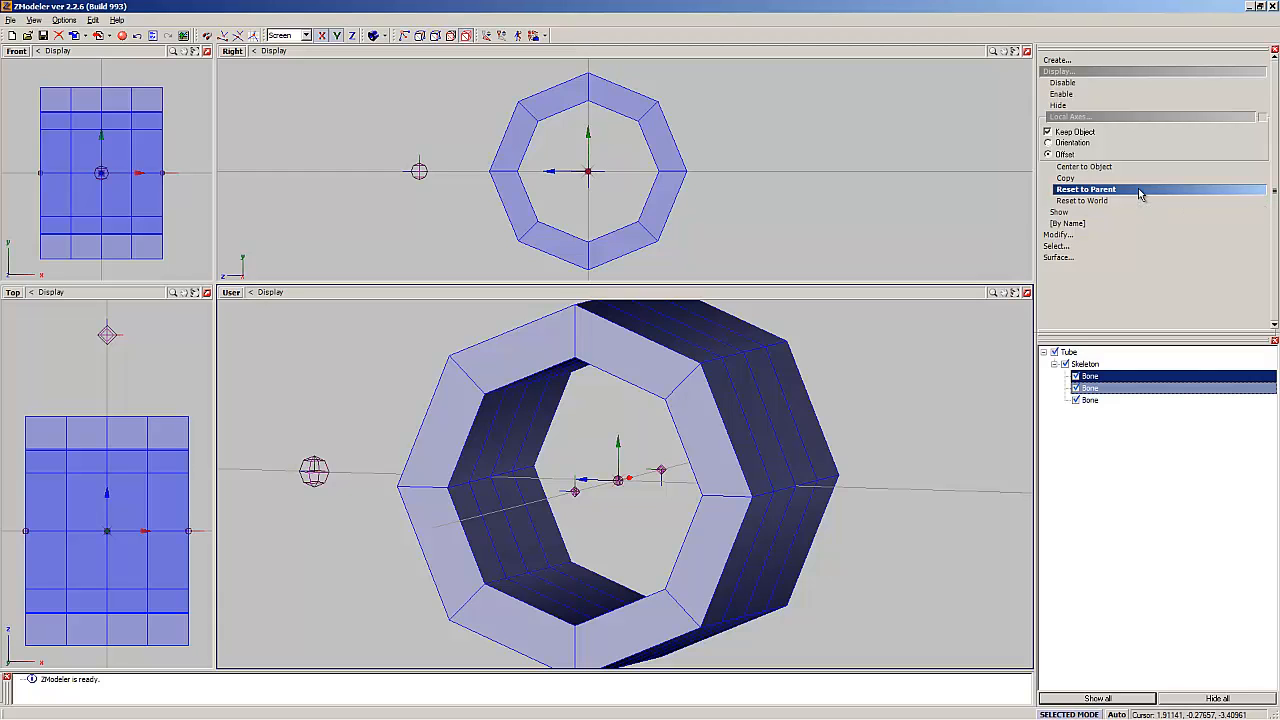
left_click(1140, 190)
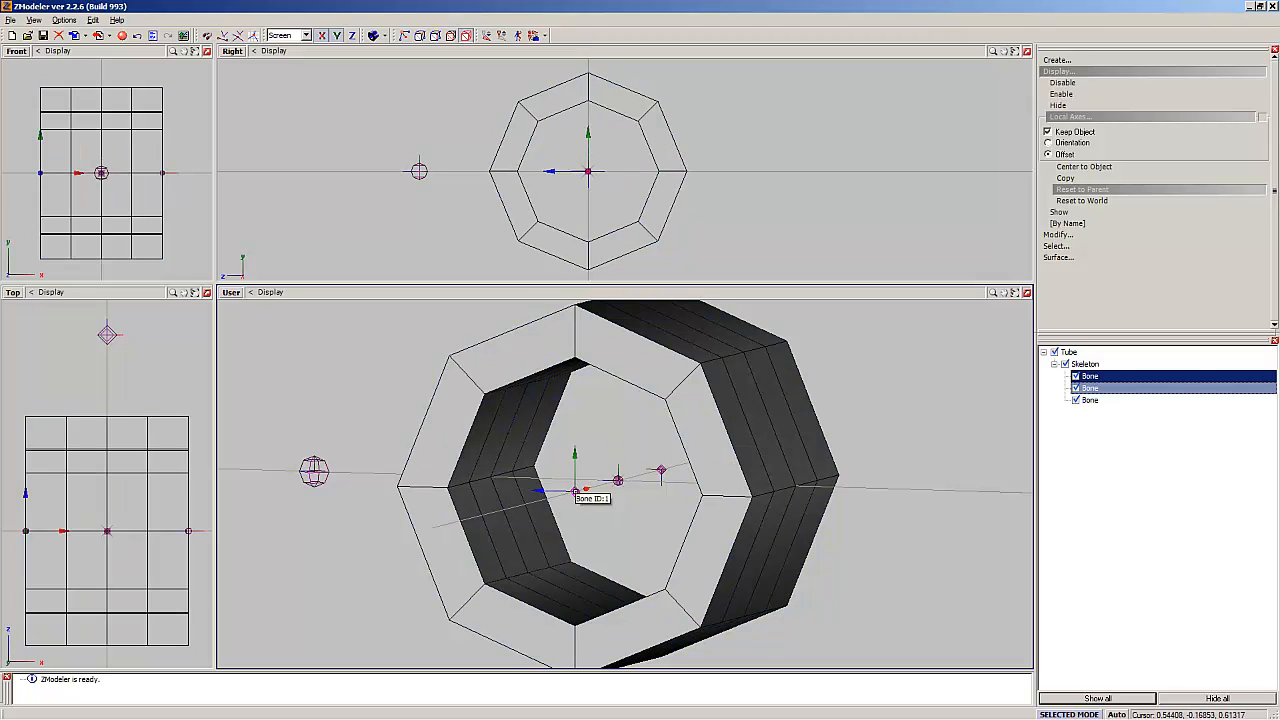
left_click(313, 470)
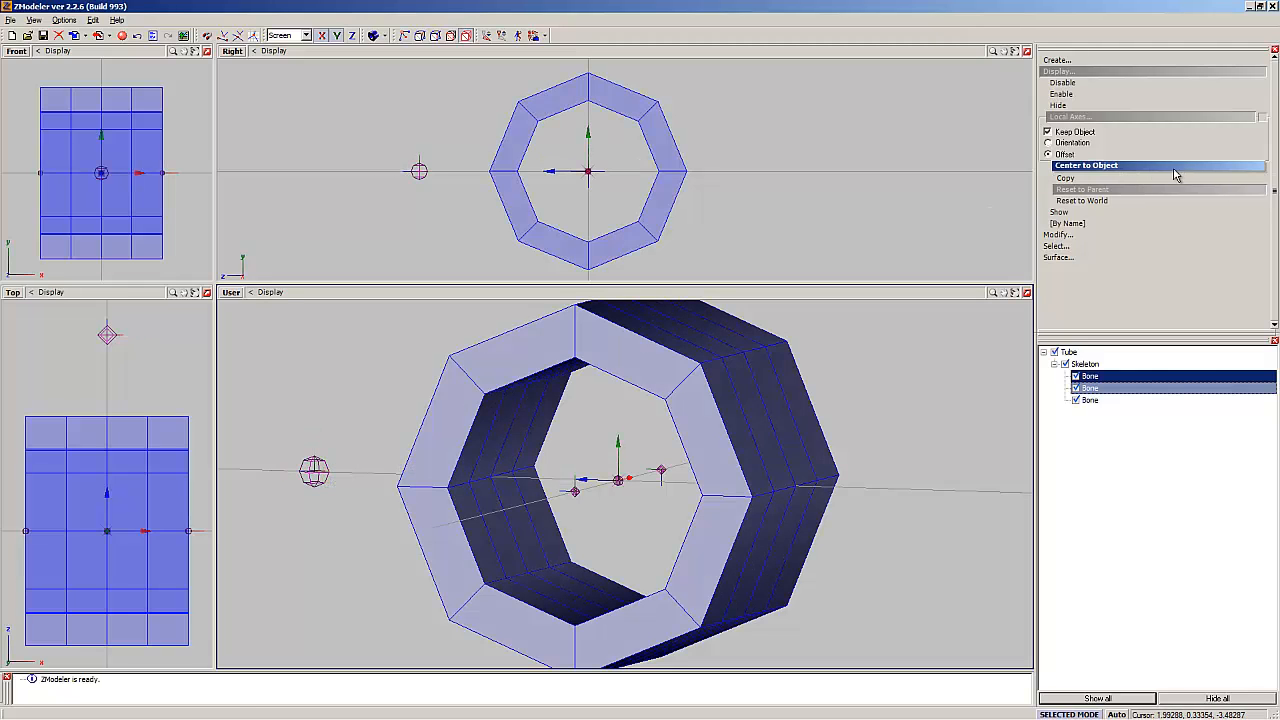
left_click(1119, 200)
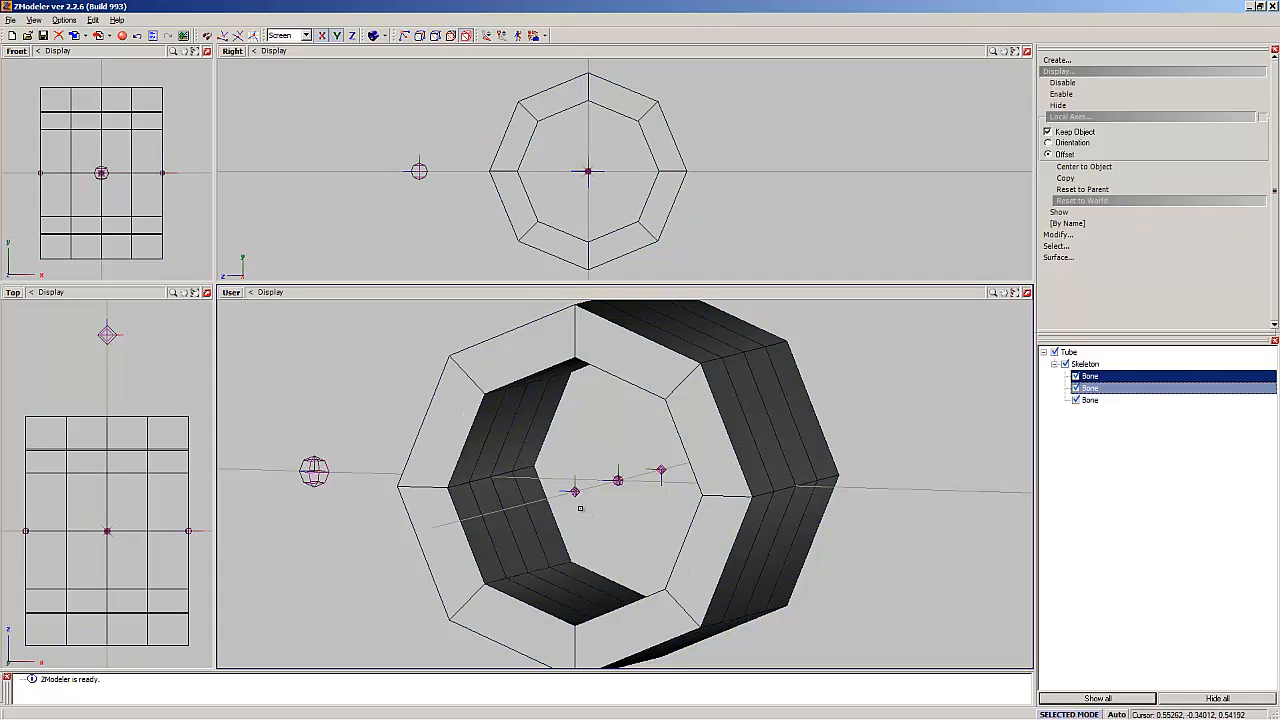
left_click(575, 491)
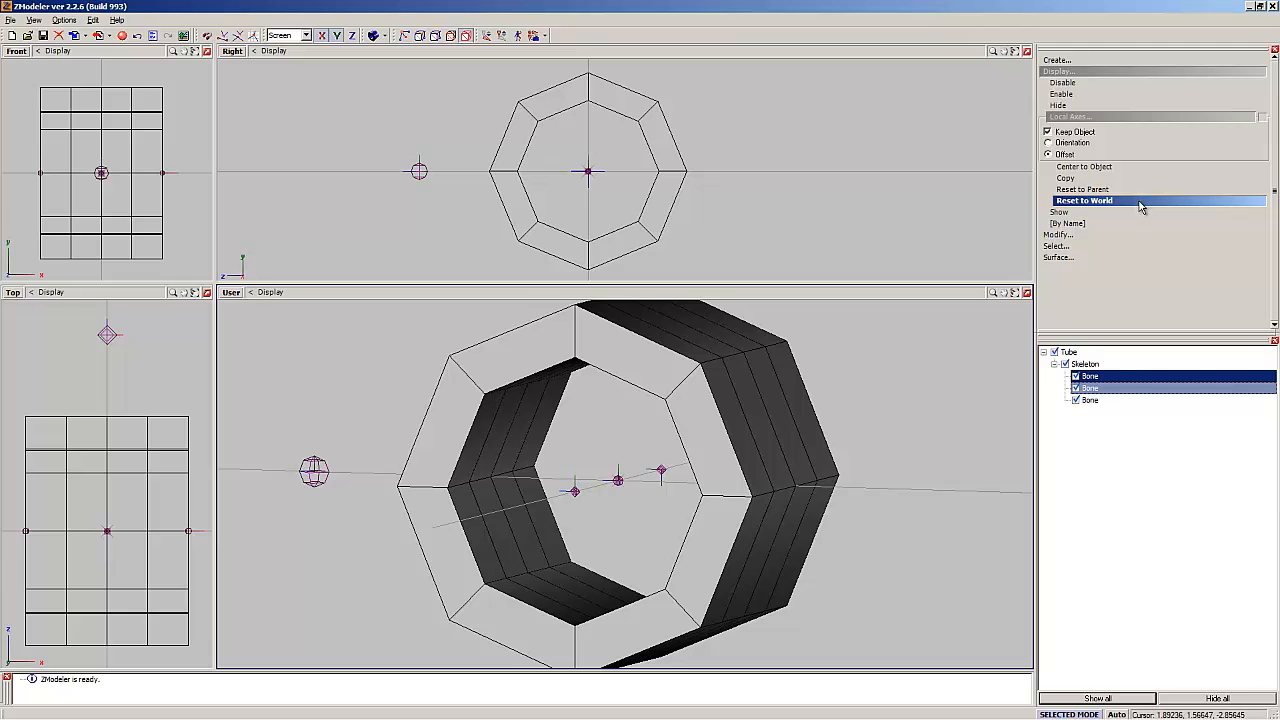
Step: Reset the bones' local axes orientation to the world and to their parent, with Keep Object enabled
left_click(1048, 145)
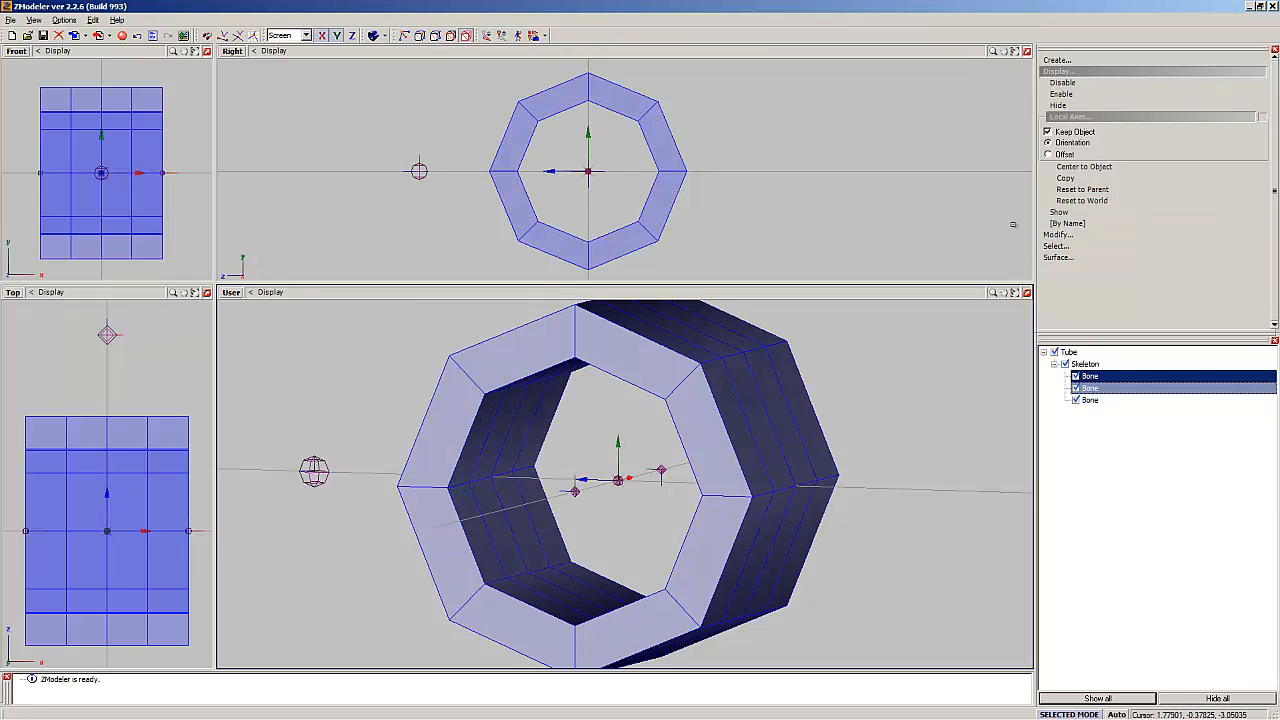
left_click(1124, 190)
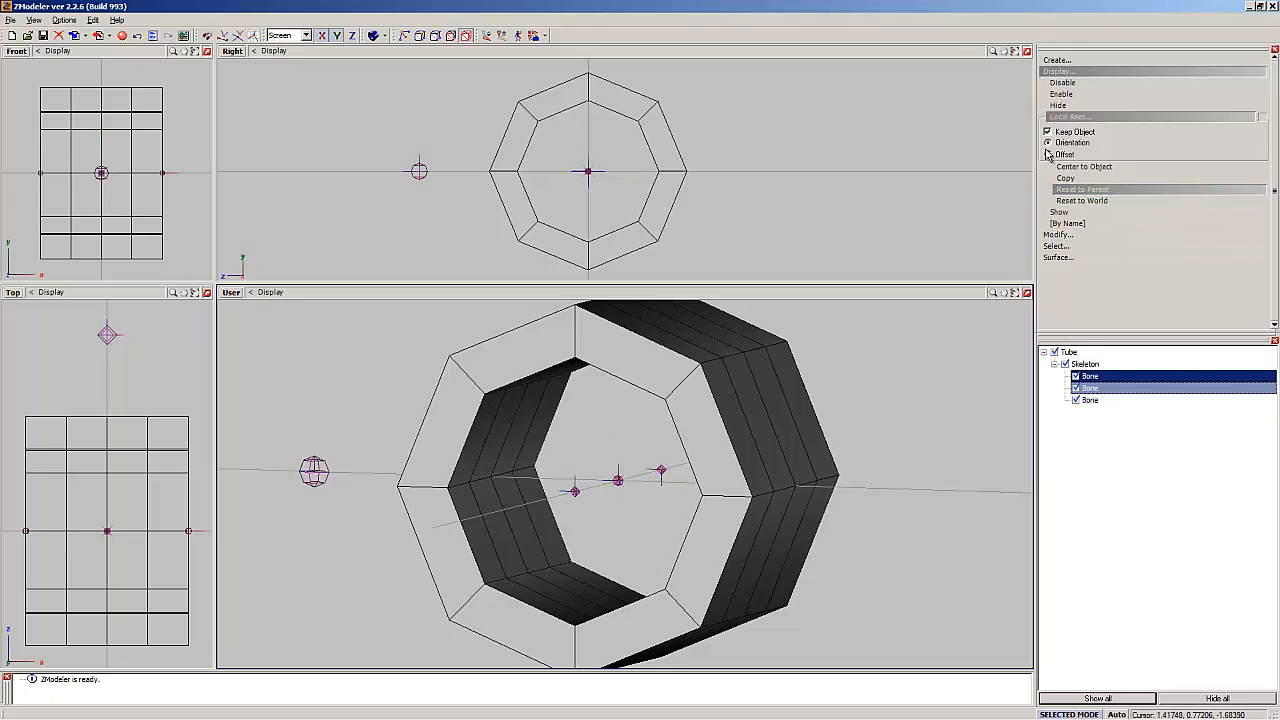
left_click(1093, 203)
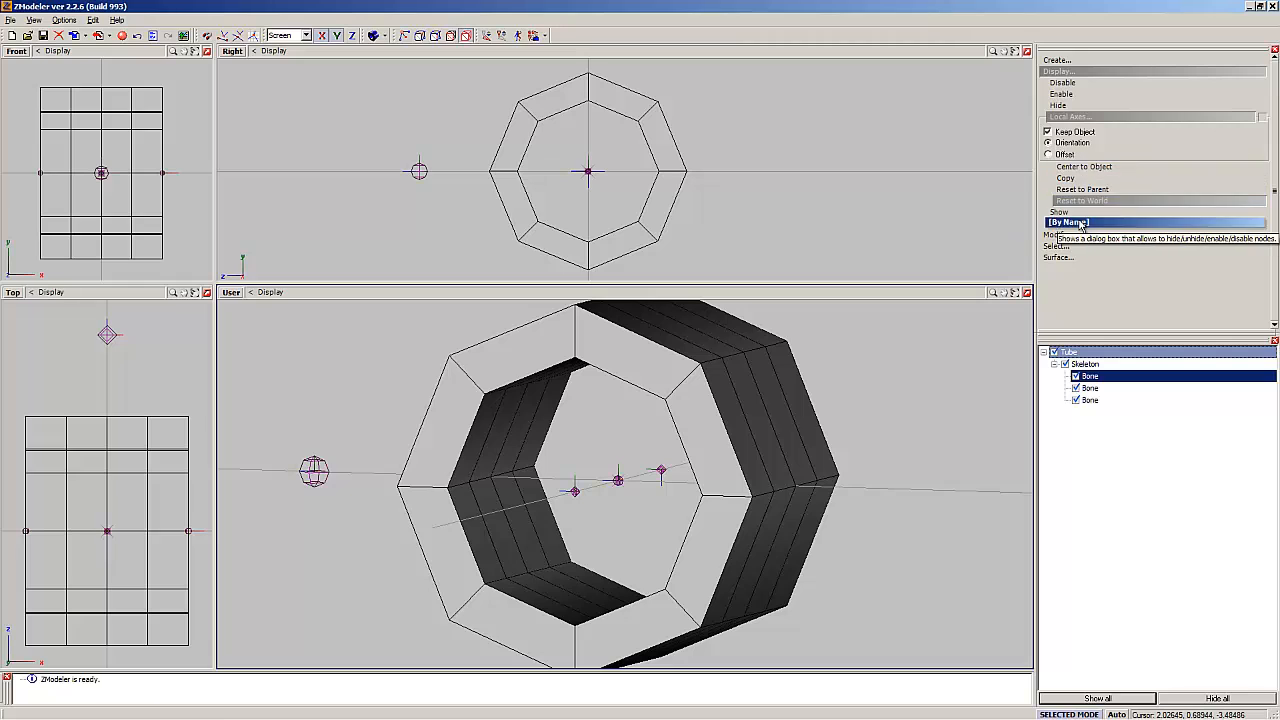
left_click(1082, 178)
left_click(1090, 189)
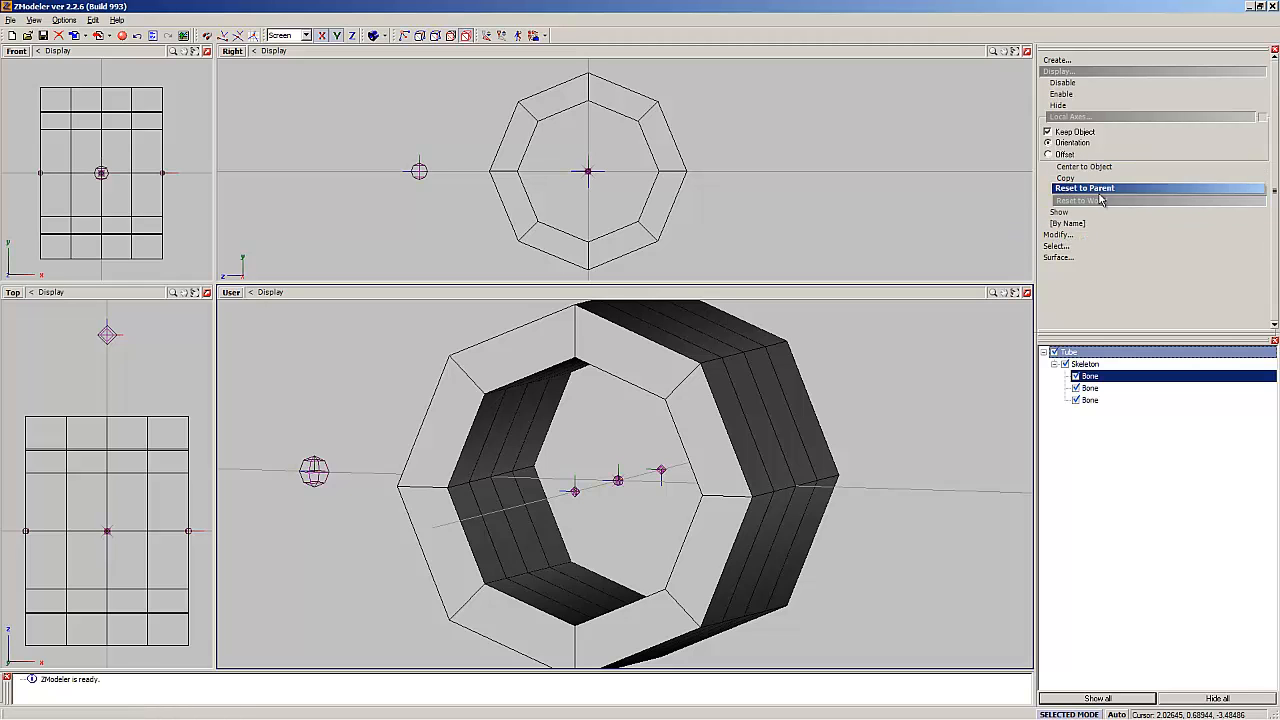
left_click(1099, 189)
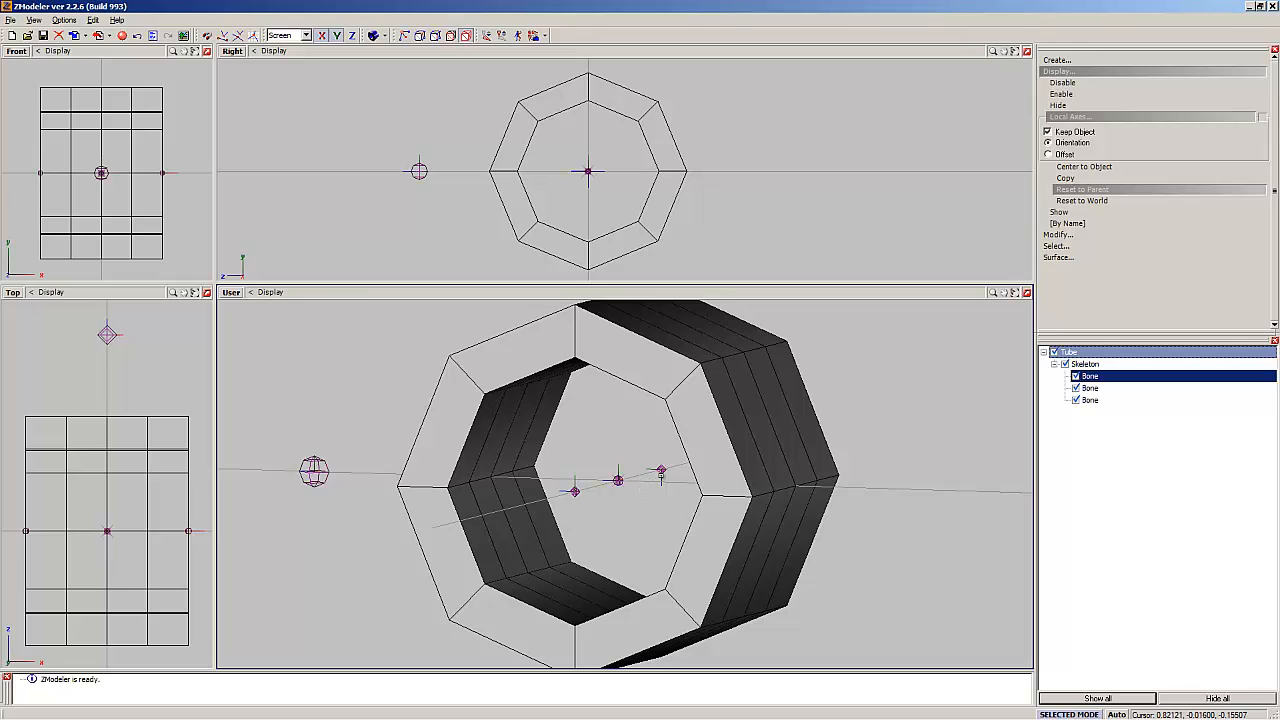
left_click(661, 469)
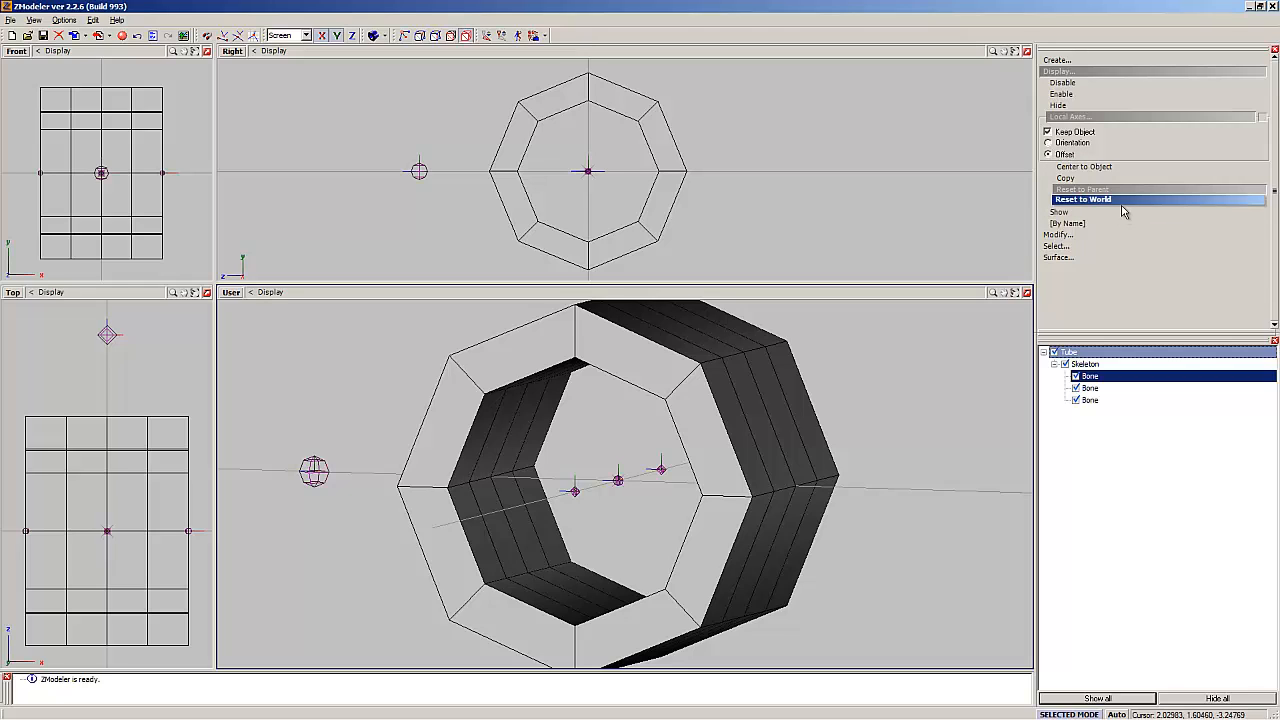
Step: Reset the bones' local axes offset to the world and close the local axes options
left_click(1082, 200)
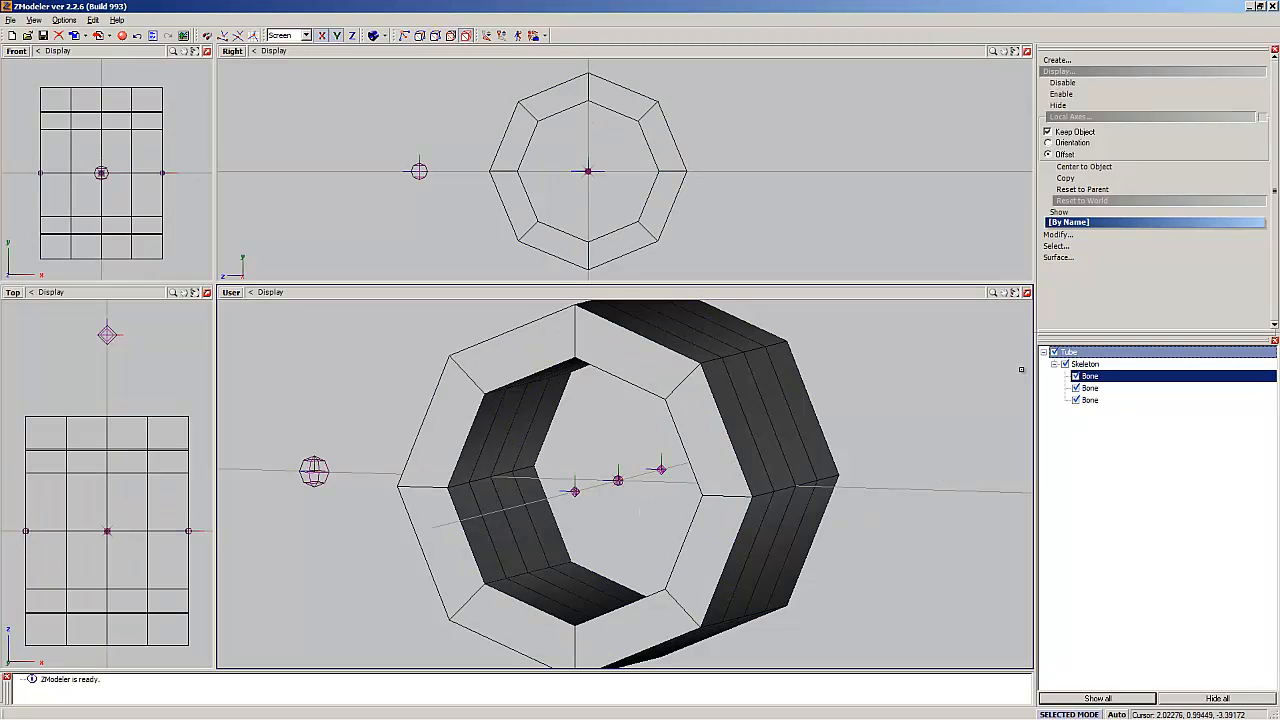
left_click(1103, 178)
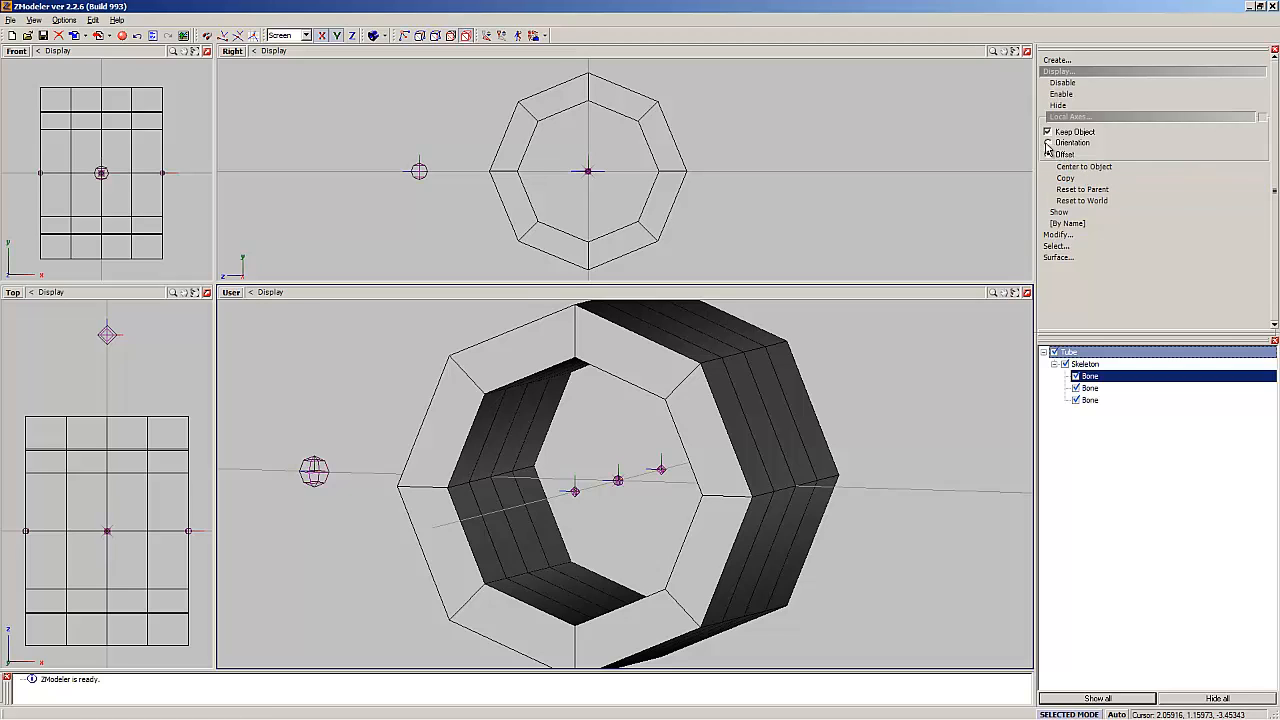
left_click(1263, 118)
left_click(1243, 118)
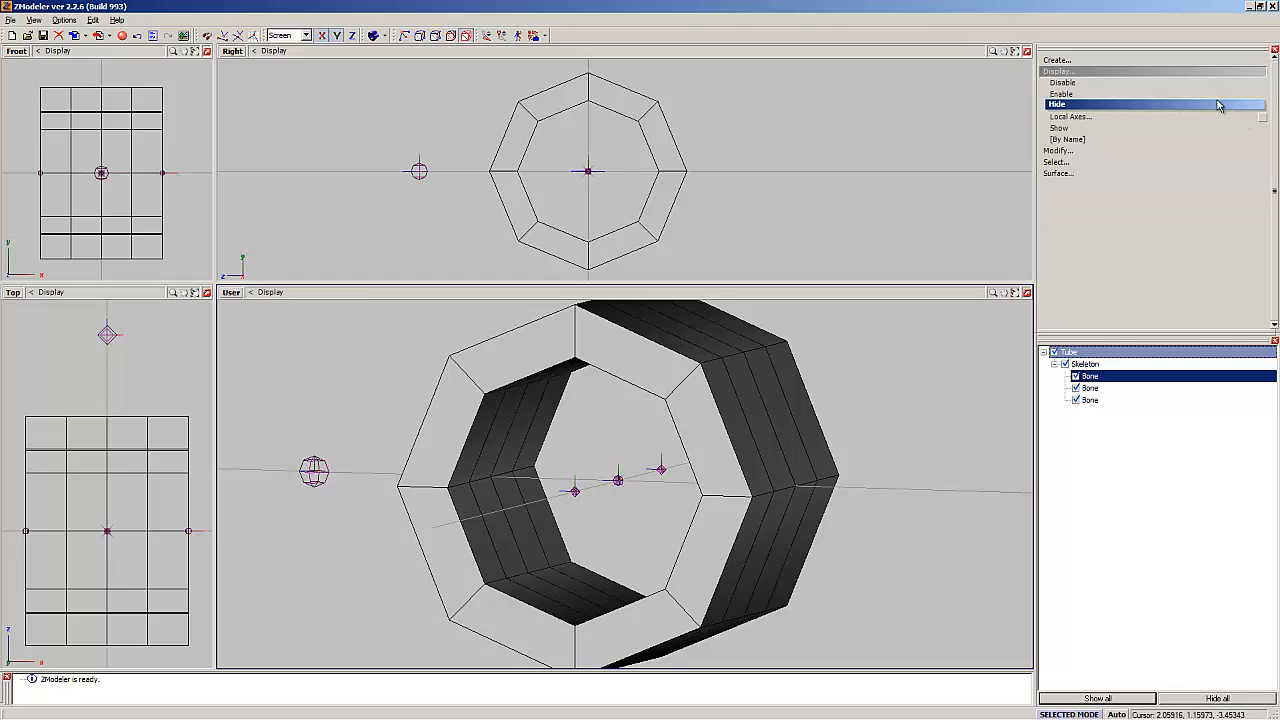
left_click(1193, 72)
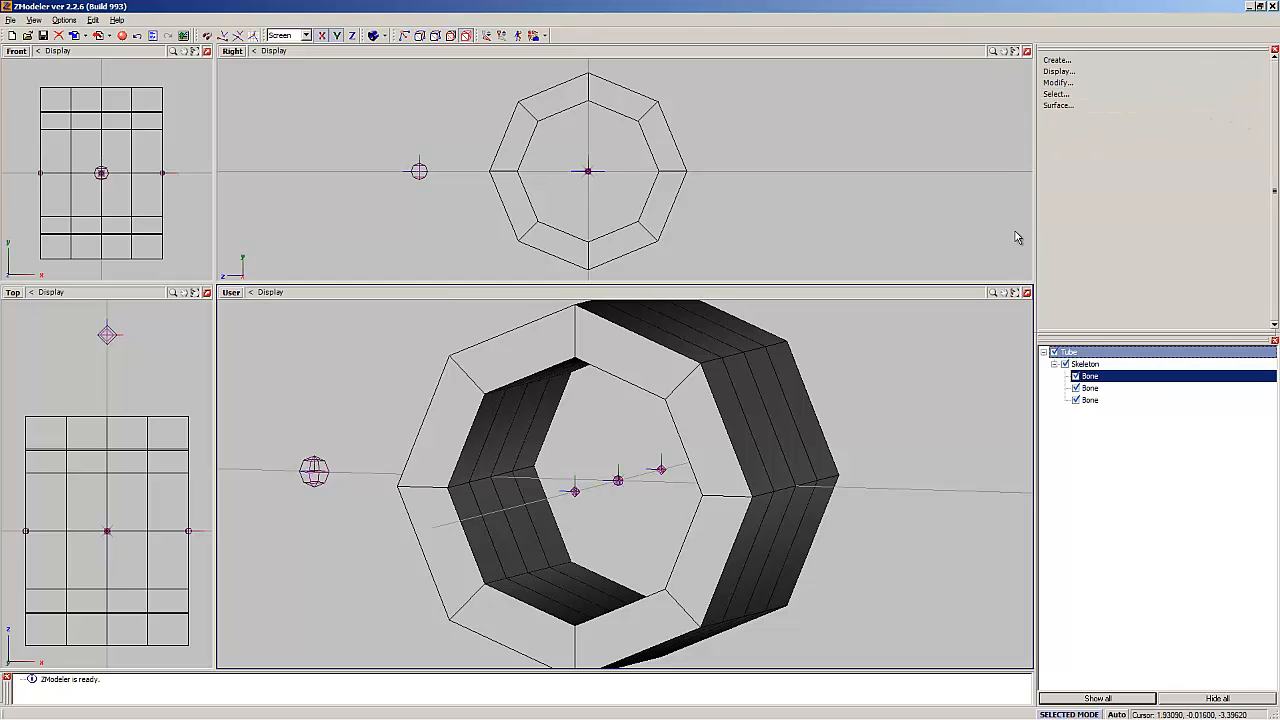
Step: Change the User view to the 3D view and inspect the skinned tube from an angle
left_click(230, 293)
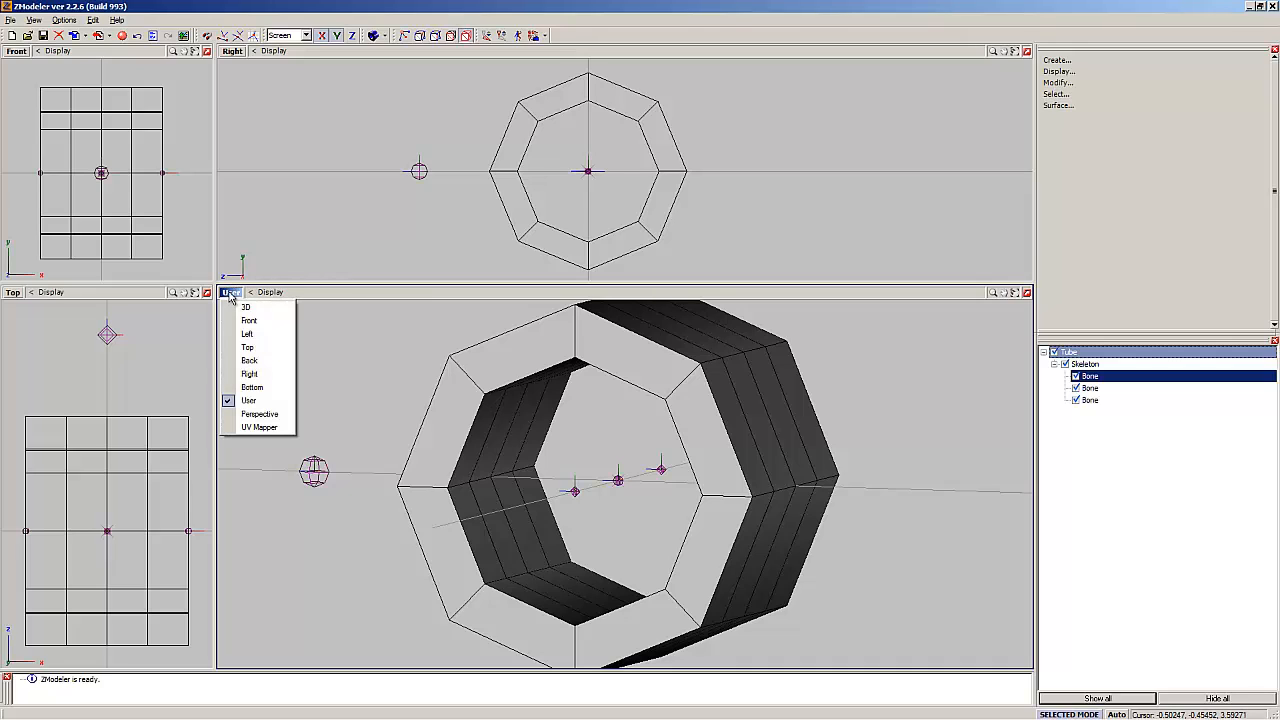
left_click(240, 307)
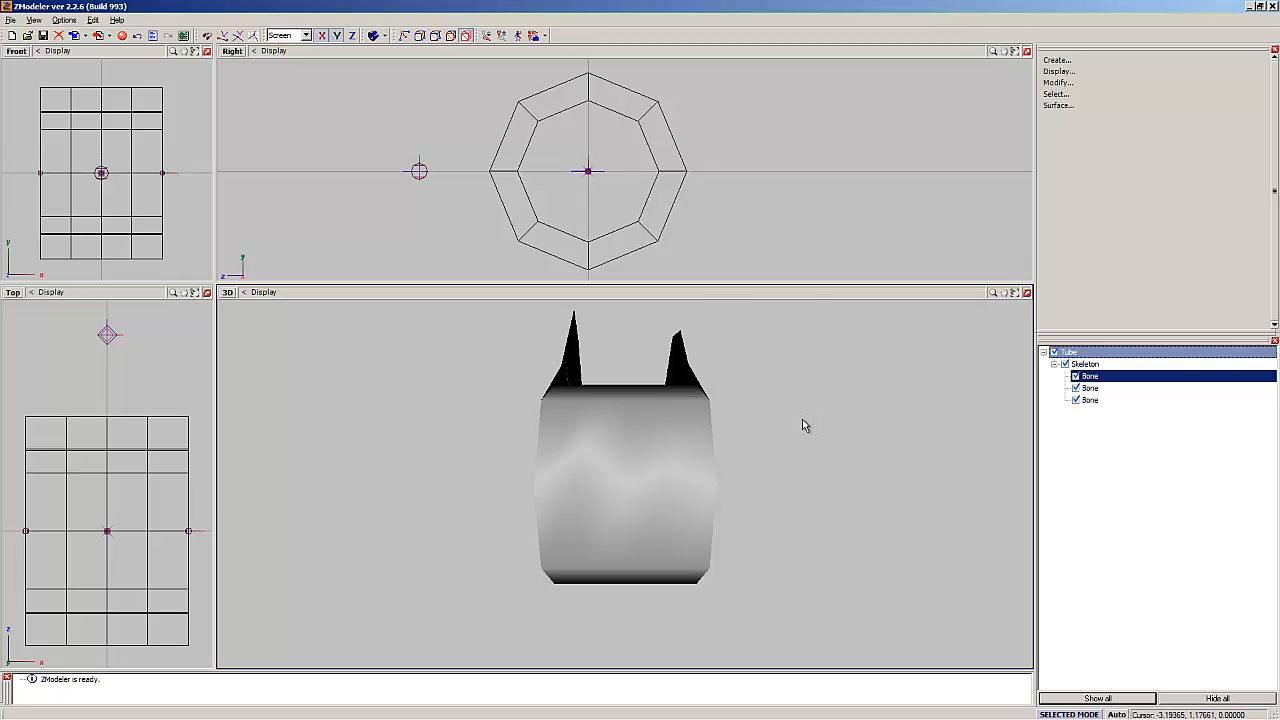
mouse_move(803, 425)
middle_mouse_down()
mouse_move(706, 440)
mouse_move(731, 437)
mouse_move(558, 537)
mouse_move(771, 490)
mouse_move(722, 501)
middle_mouse_up()
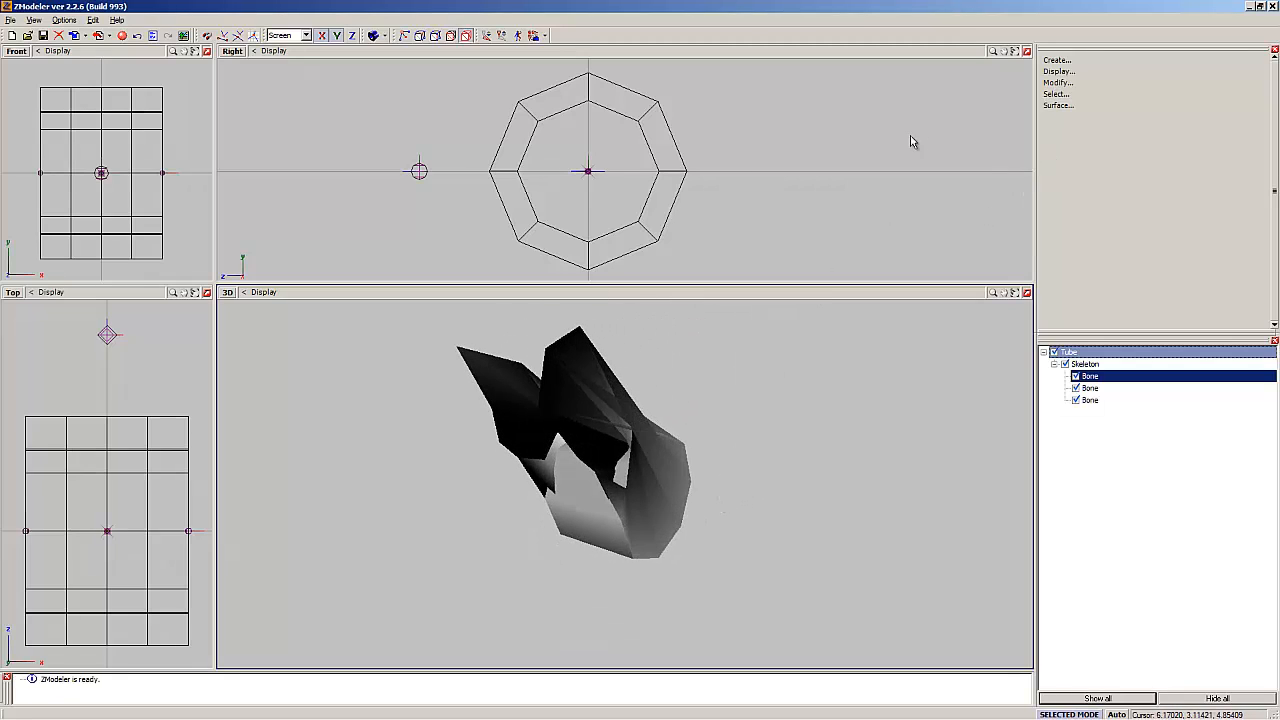
Step: Rotate the tube around its centre in the Right view with only Rotate Geometry enabled, testing the skin deformation in 3D
left_click(1069, 83)
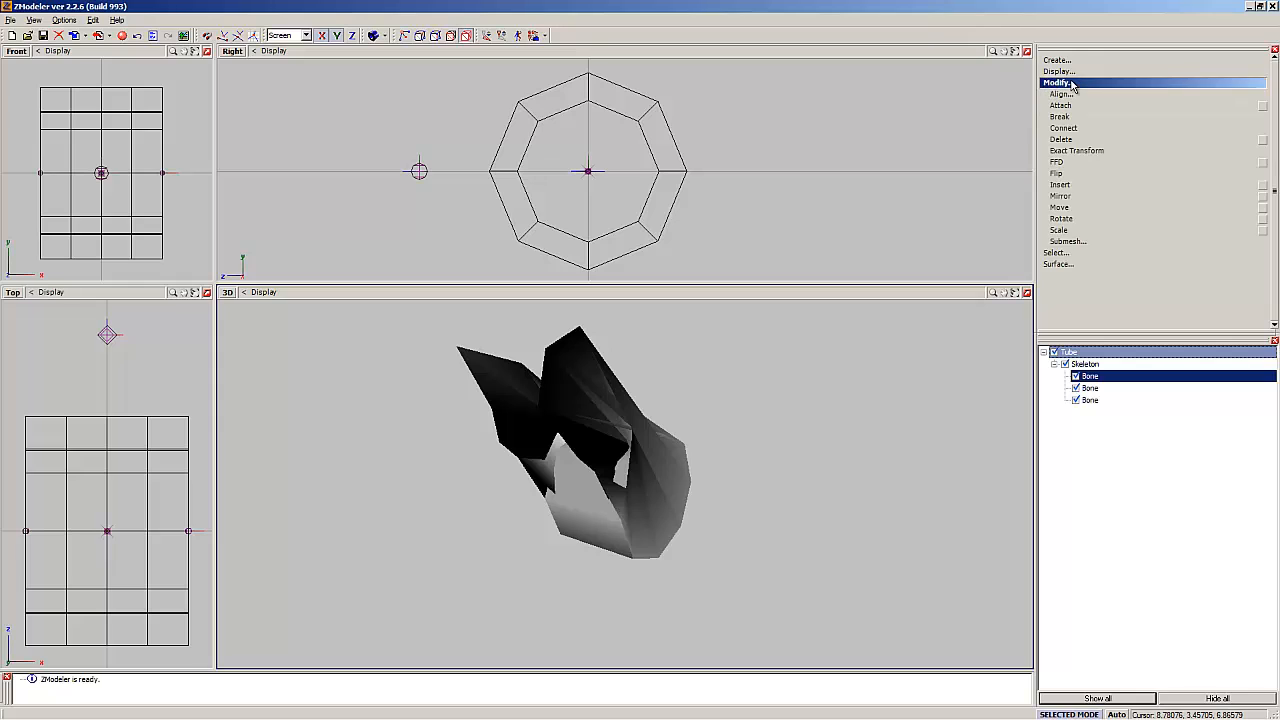
left_click(1106, 221)
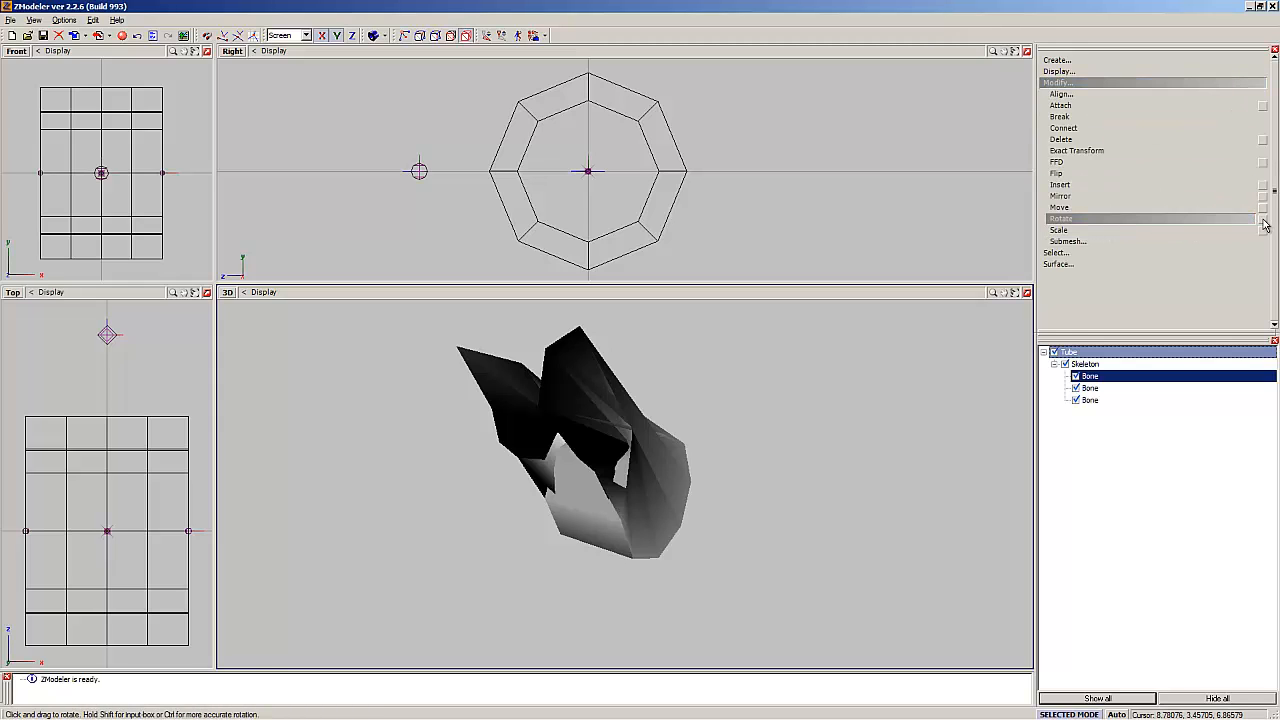
left_click(1263, 219)
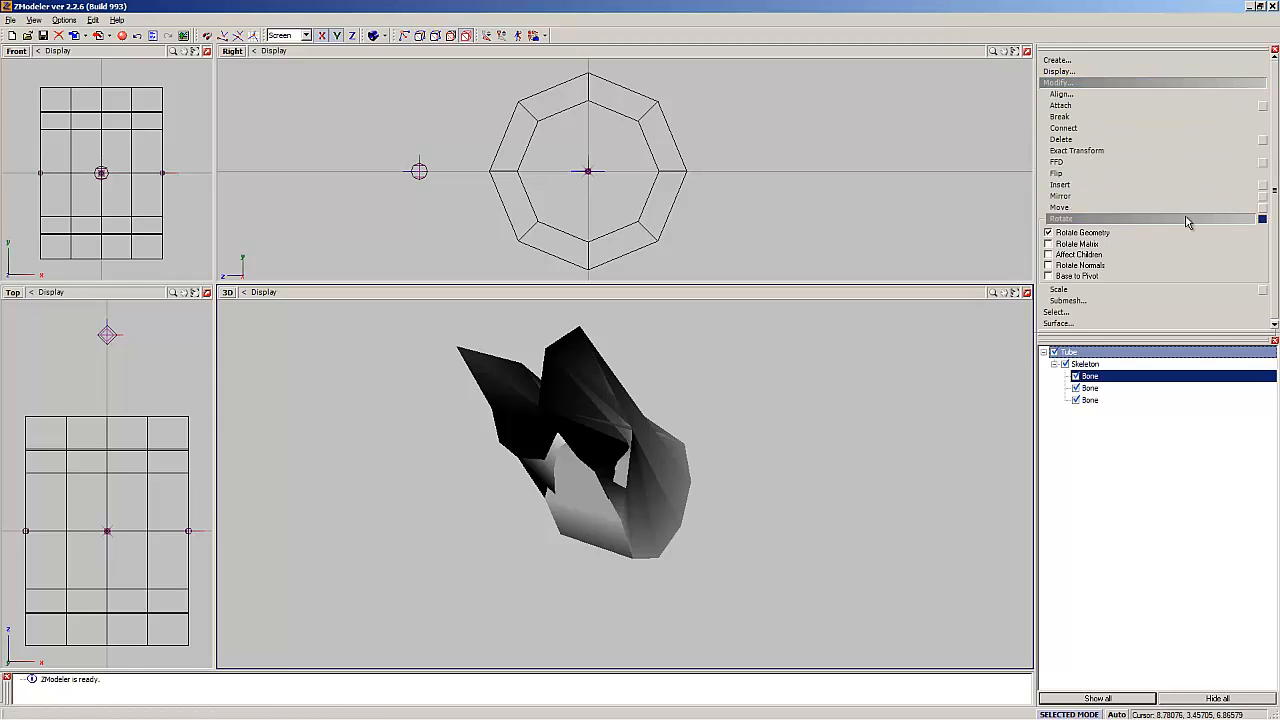
left_click(677, 189)
left_click(646, 189)
left_click(668, 206)
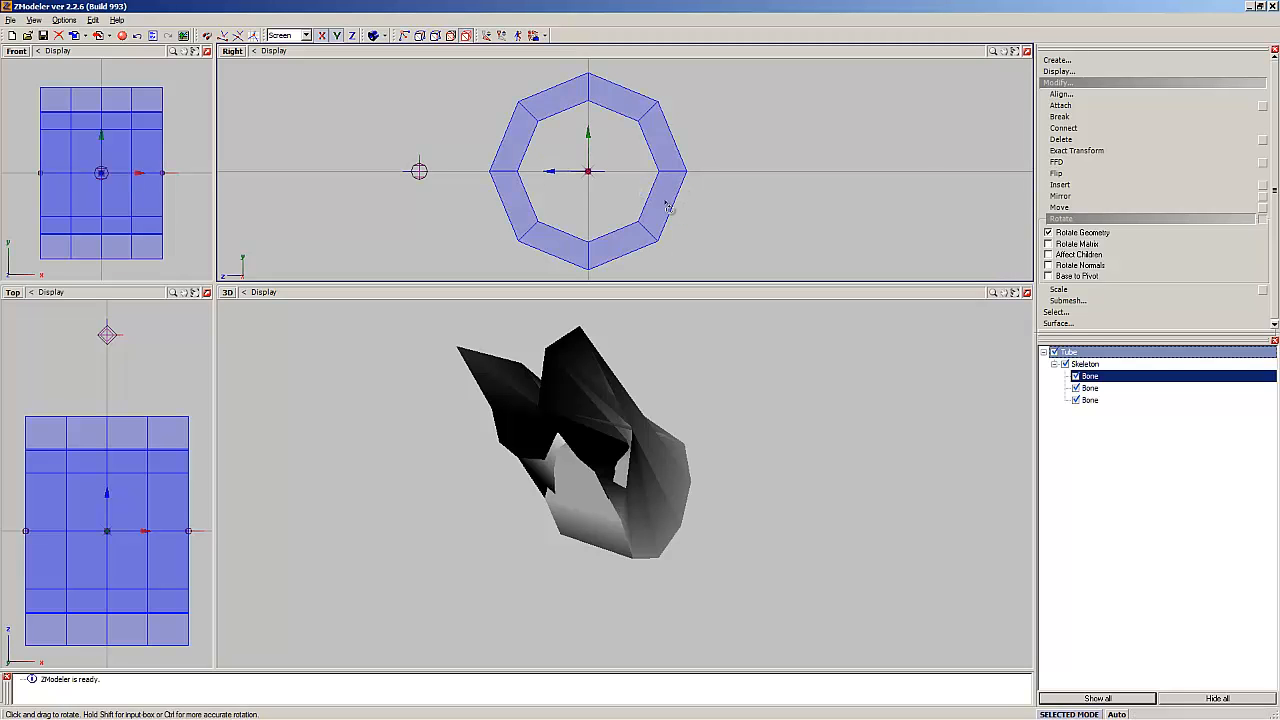
left_click(657, 217)
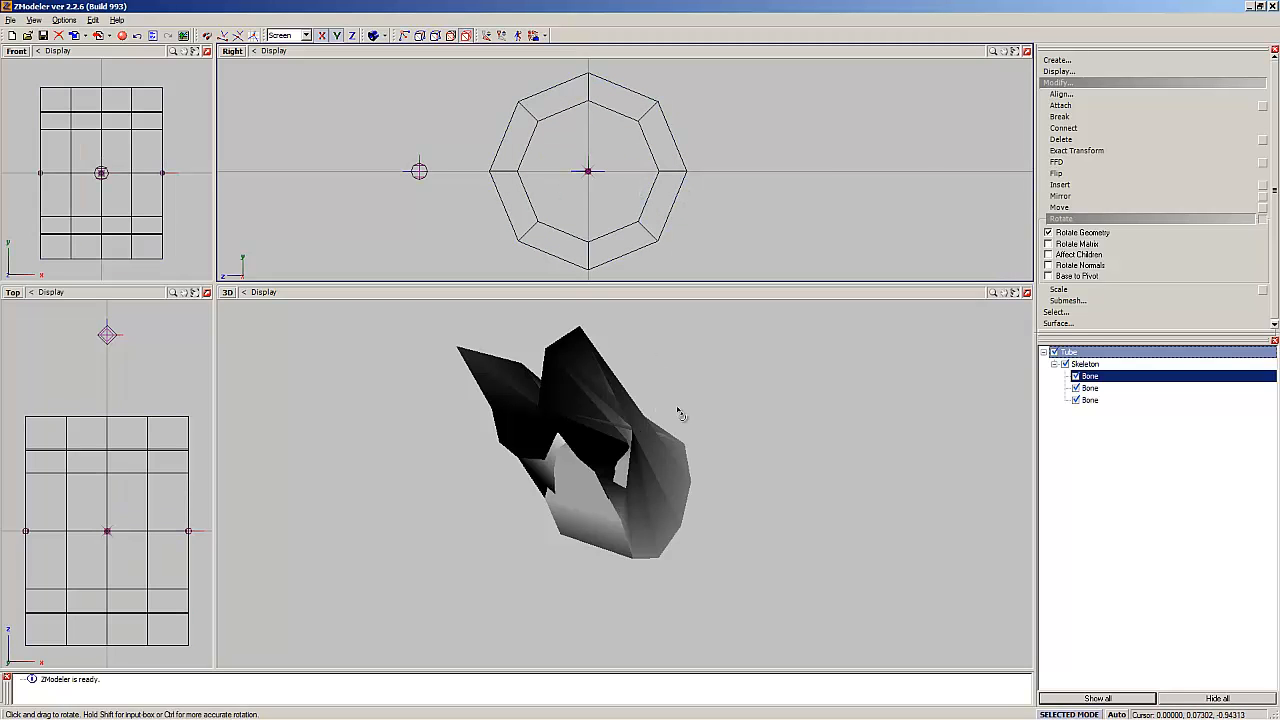
scroll(680, 412, "up", 4)
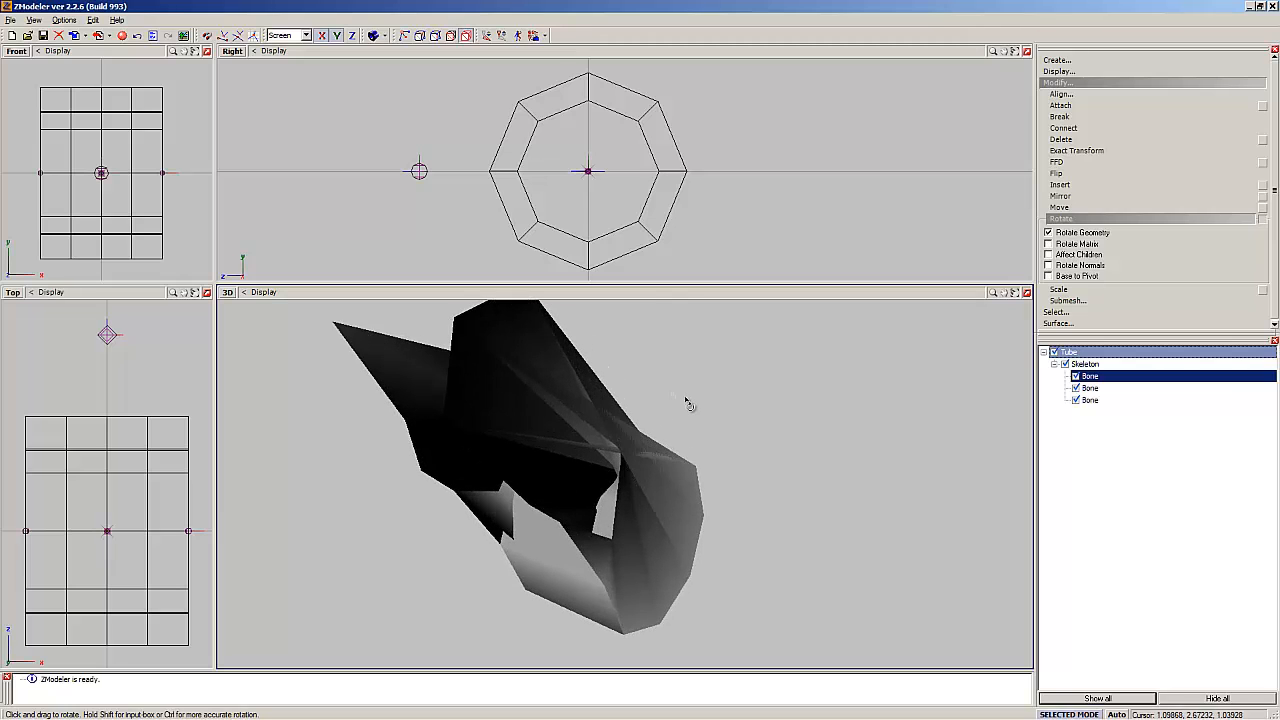
mouse_move(686, 400)
middle_mouse_down()
mouse_move(711, 409)
mouse_move(680, 403)
mouse_move(706, 403)
mouse_move(680, 403)
mouse_move(694, 409)
middle_mouse_up()
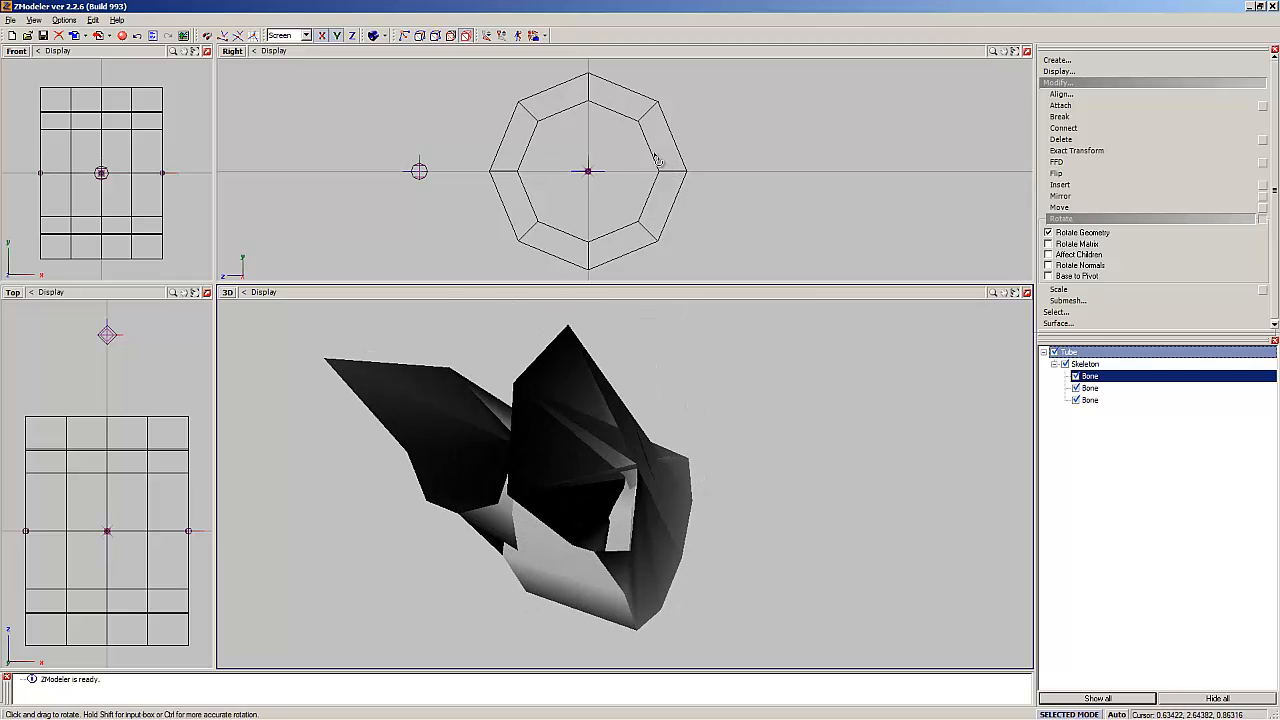
left_click(672, 186)
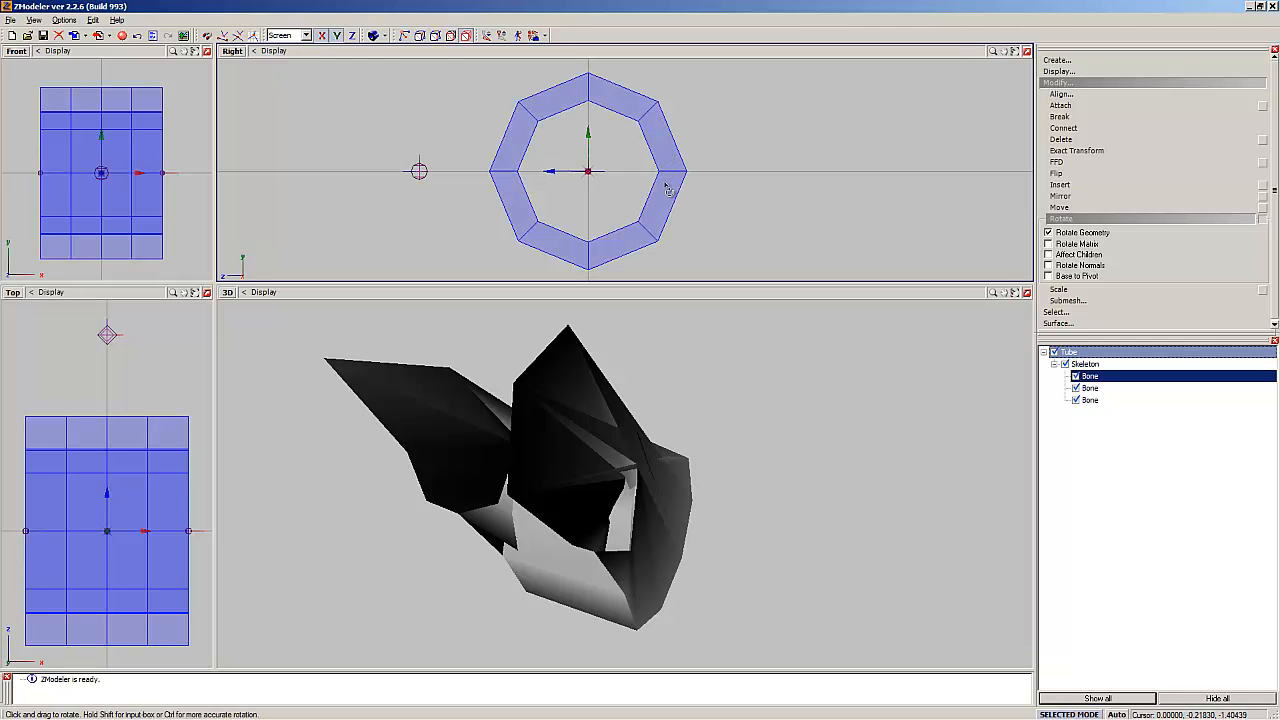
left_click_drag(662, 204, 655, 104)
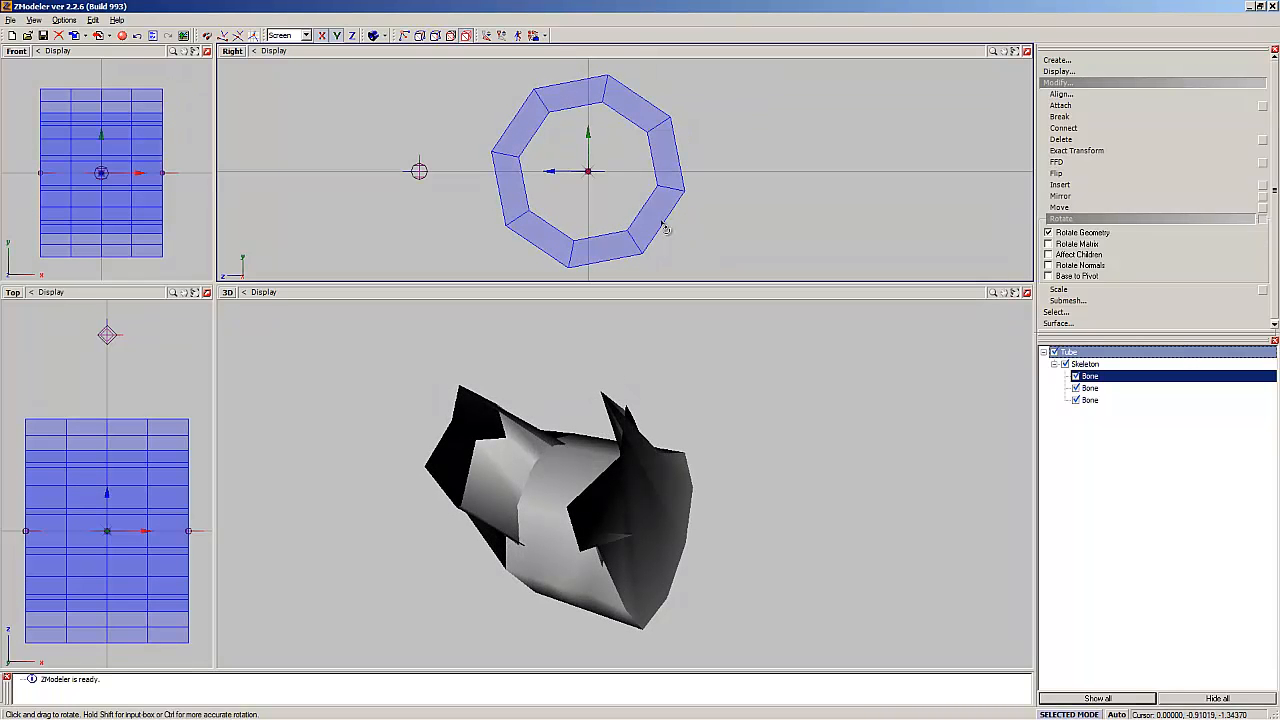
left_click_drag(631, 236, 637, 92)
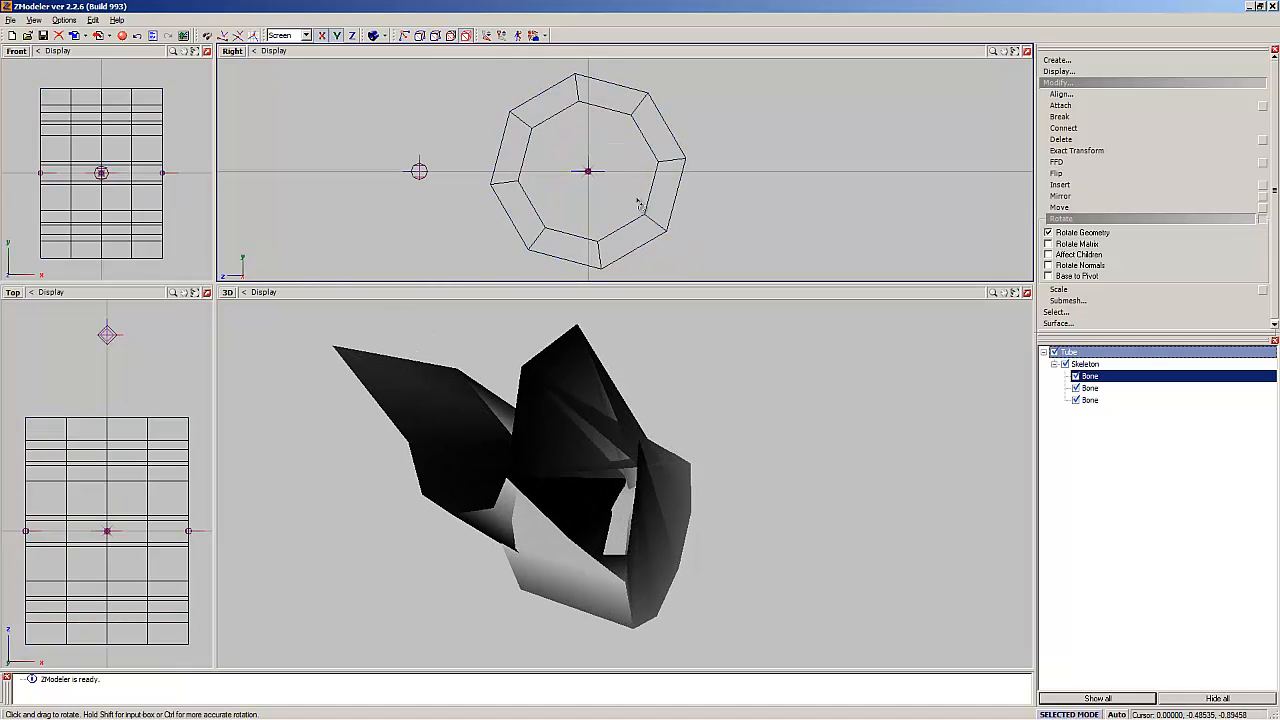
left_click_drag(652, 226, 651, 76)
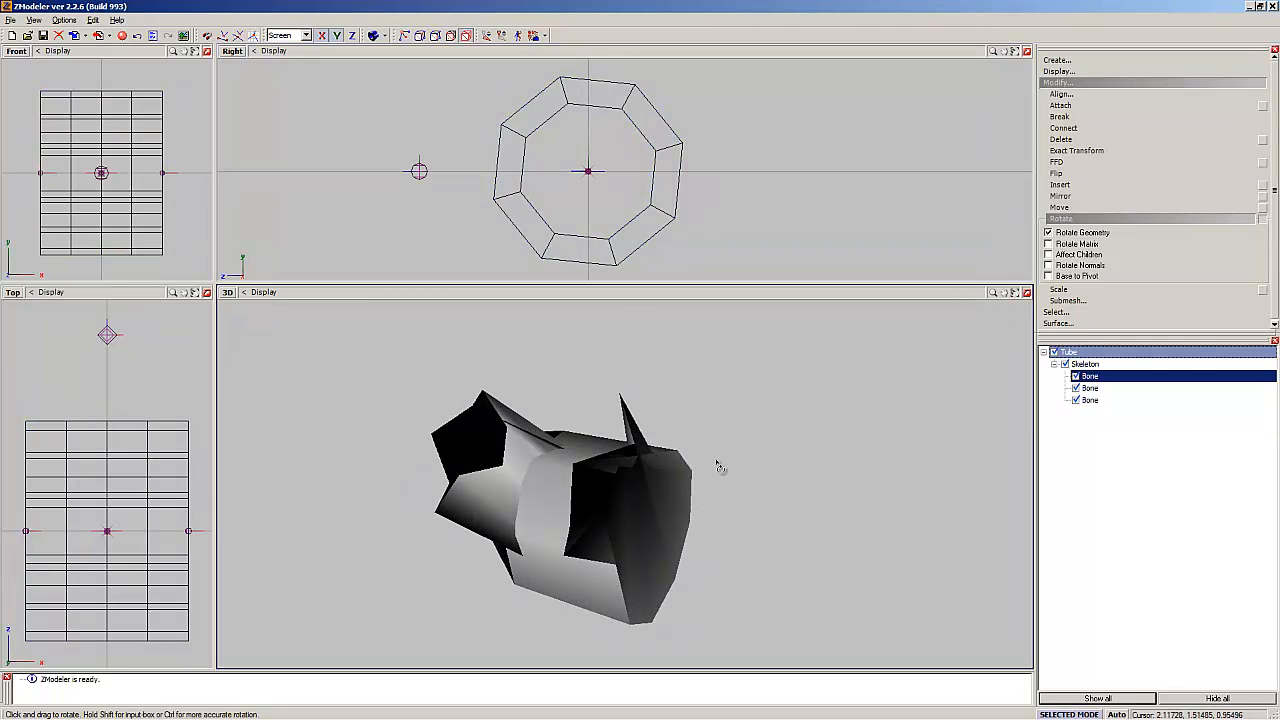
Step: Test the skin deformation from the opposite side by rotating the tube's geometry back and forth in the Right view
middle_click_drag(718, 467, 757, 451)
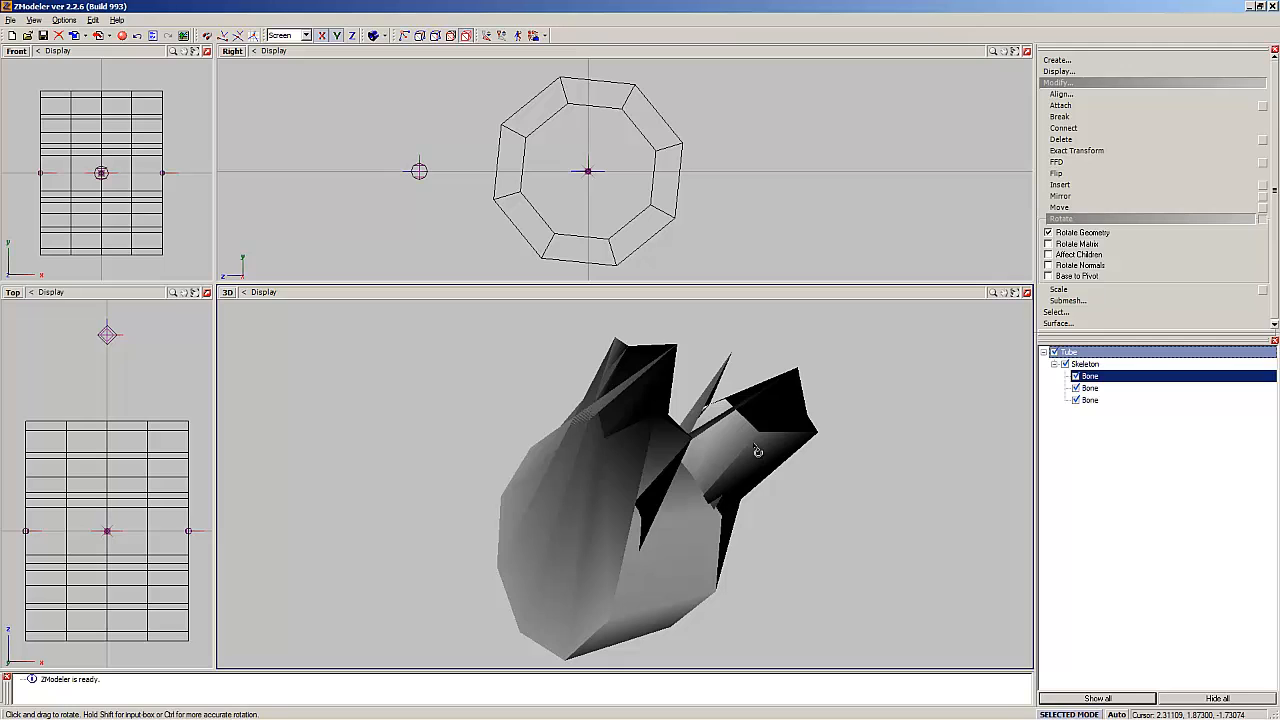
left_click(665, 190)
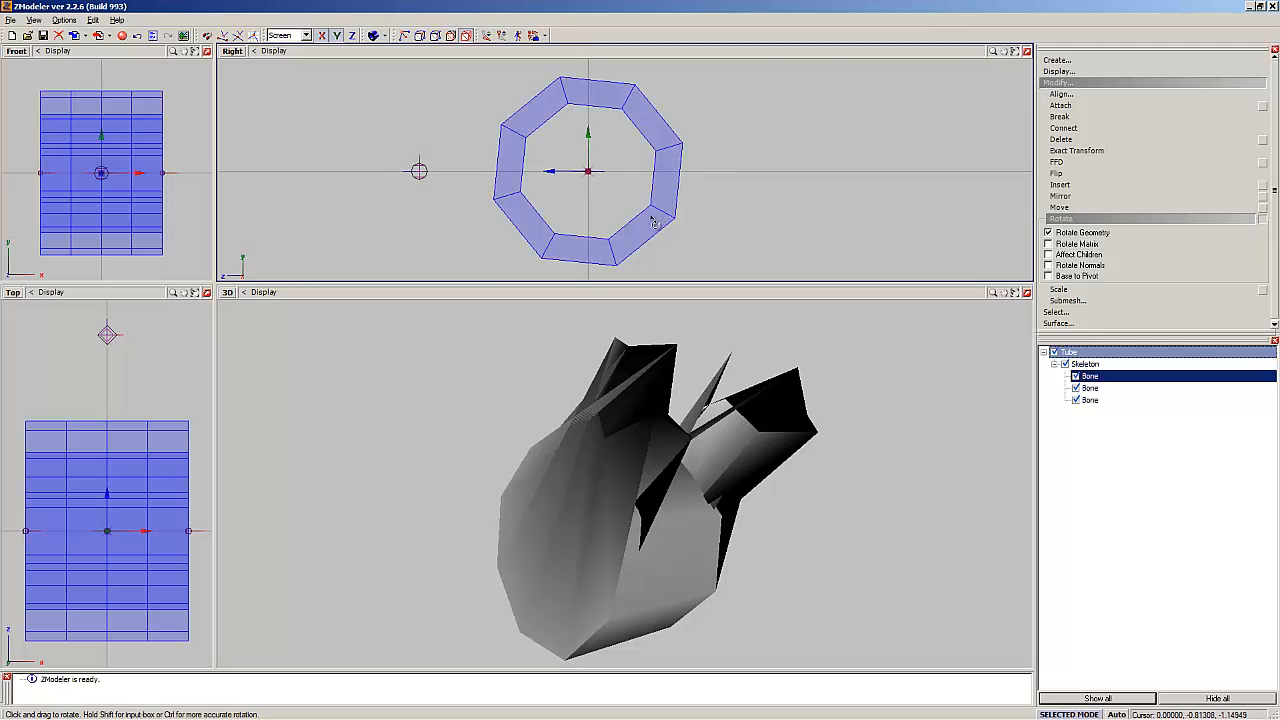
left_click_drag(655, 222, 640, 7)
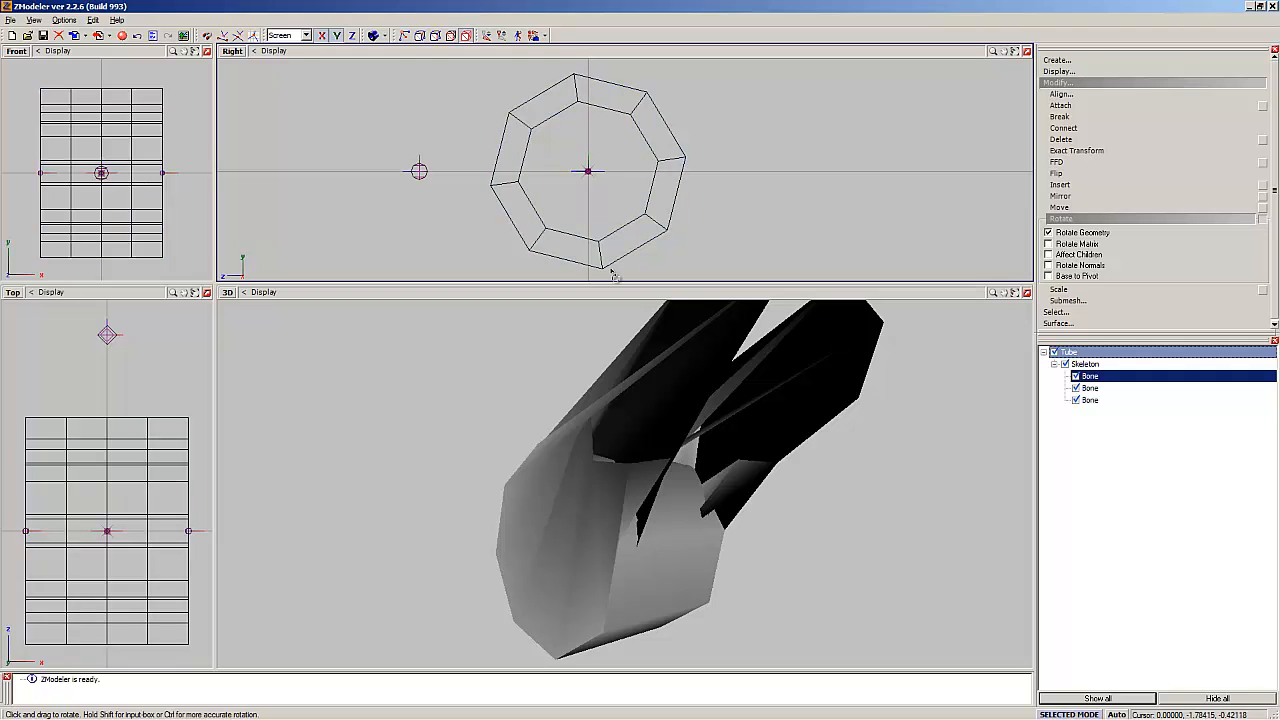
left_click_drag(636, 244, 663, 133)
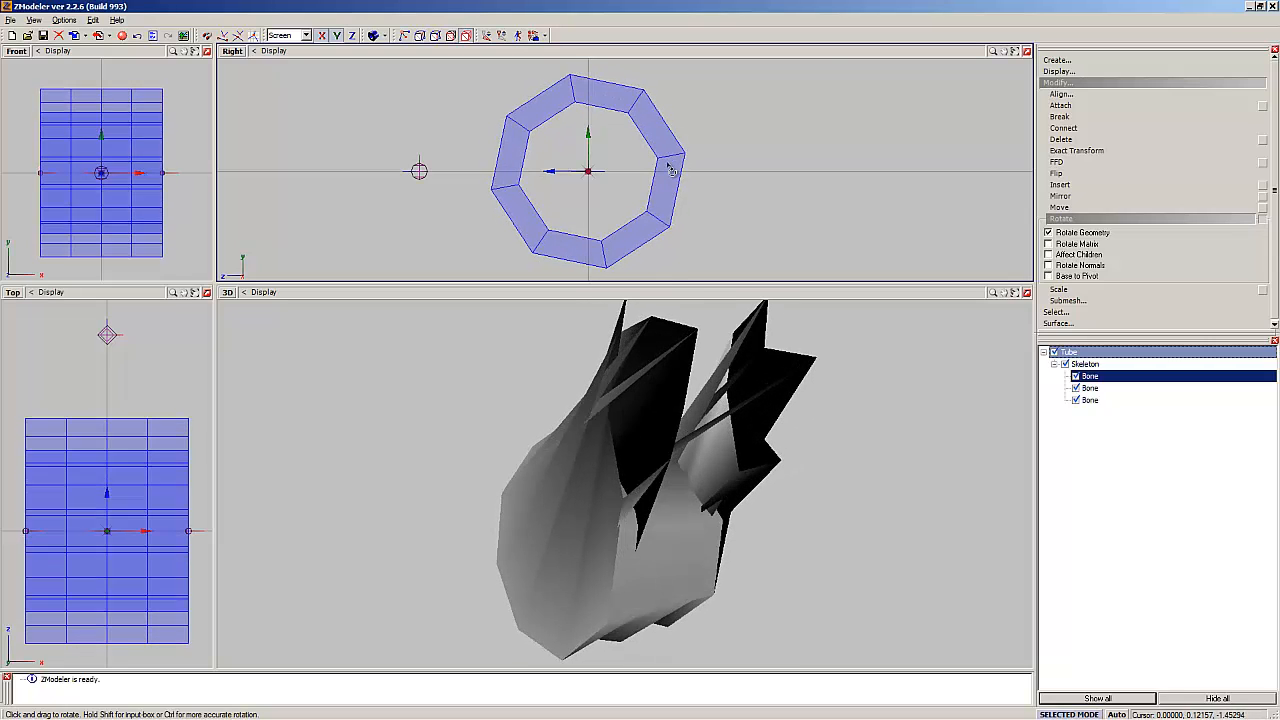
left_click_drag(672, 168, 648, 23)
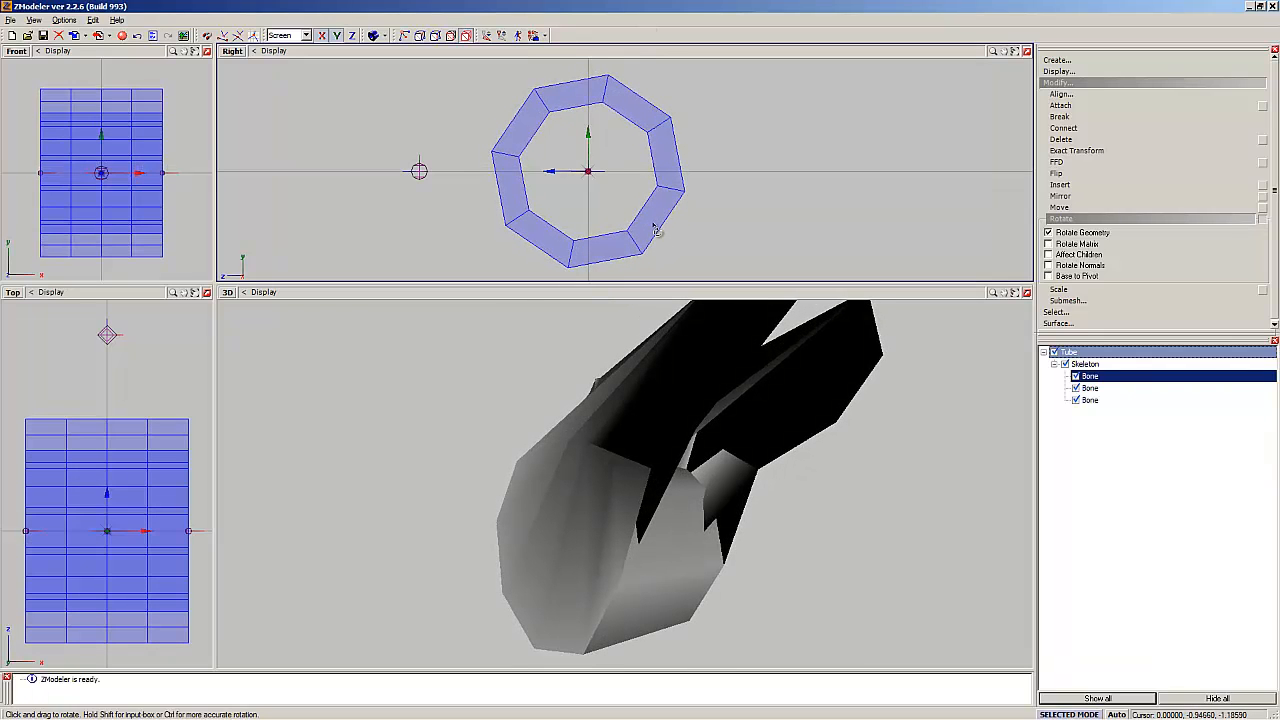
left_click_drag(655, 230, 674, 160)
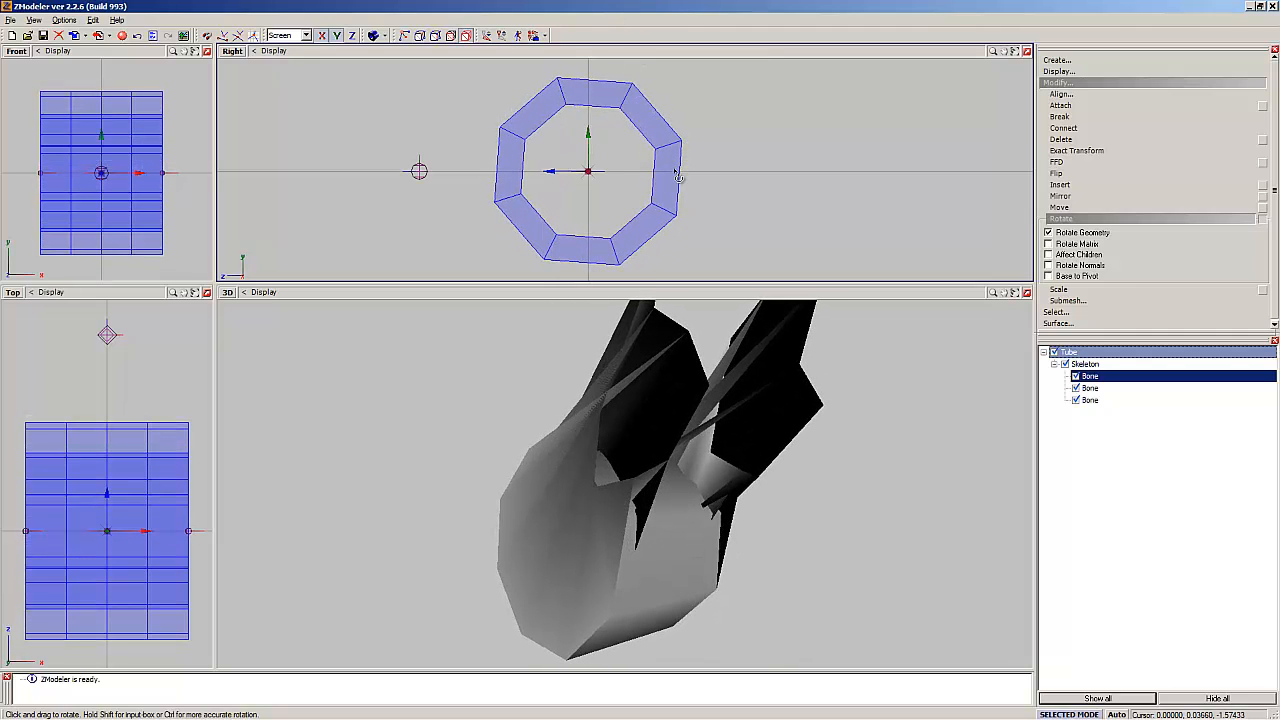
left_click_drag(677, 177, 644, 62)
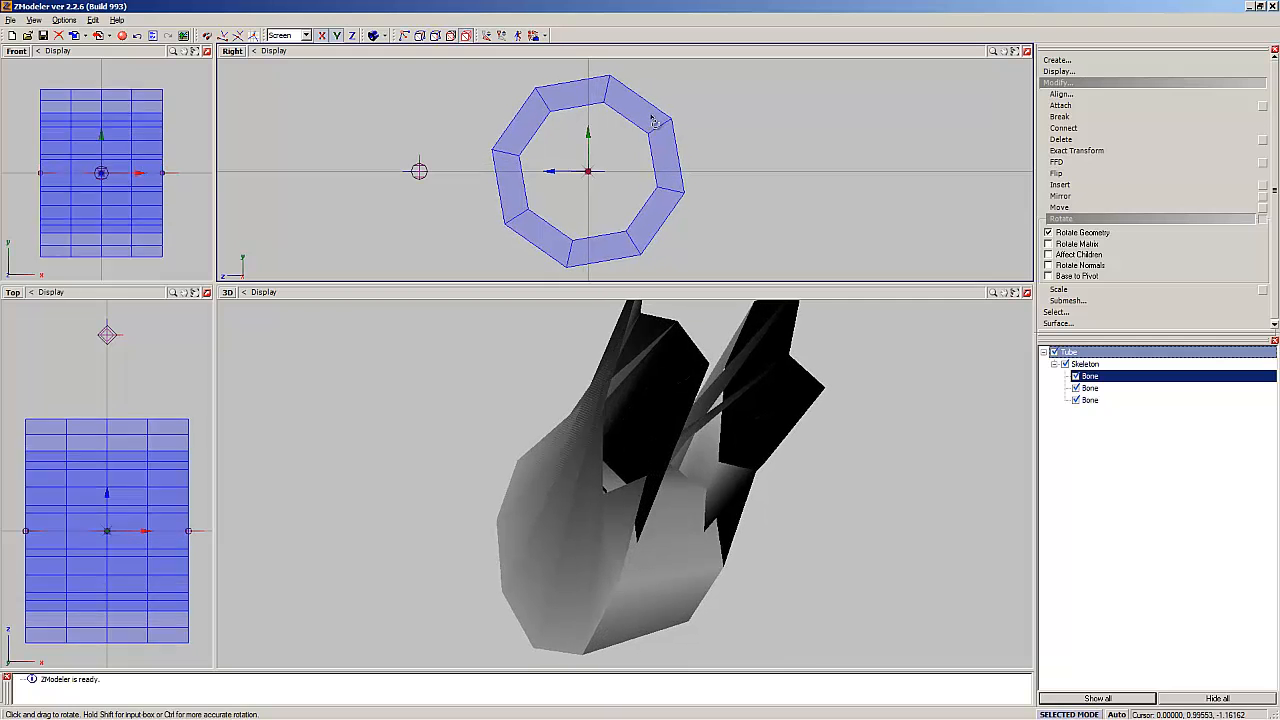
left_click_drag(655, 104, 644, 48)
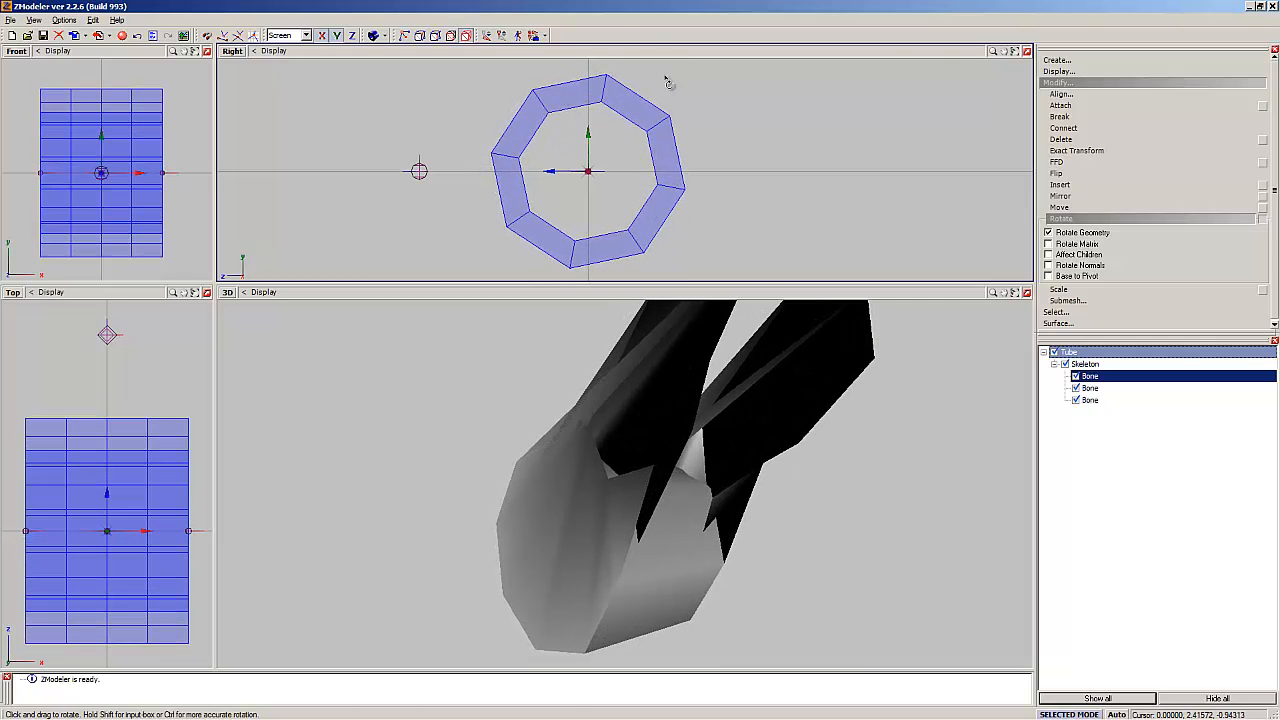
left_click(1069, 714)
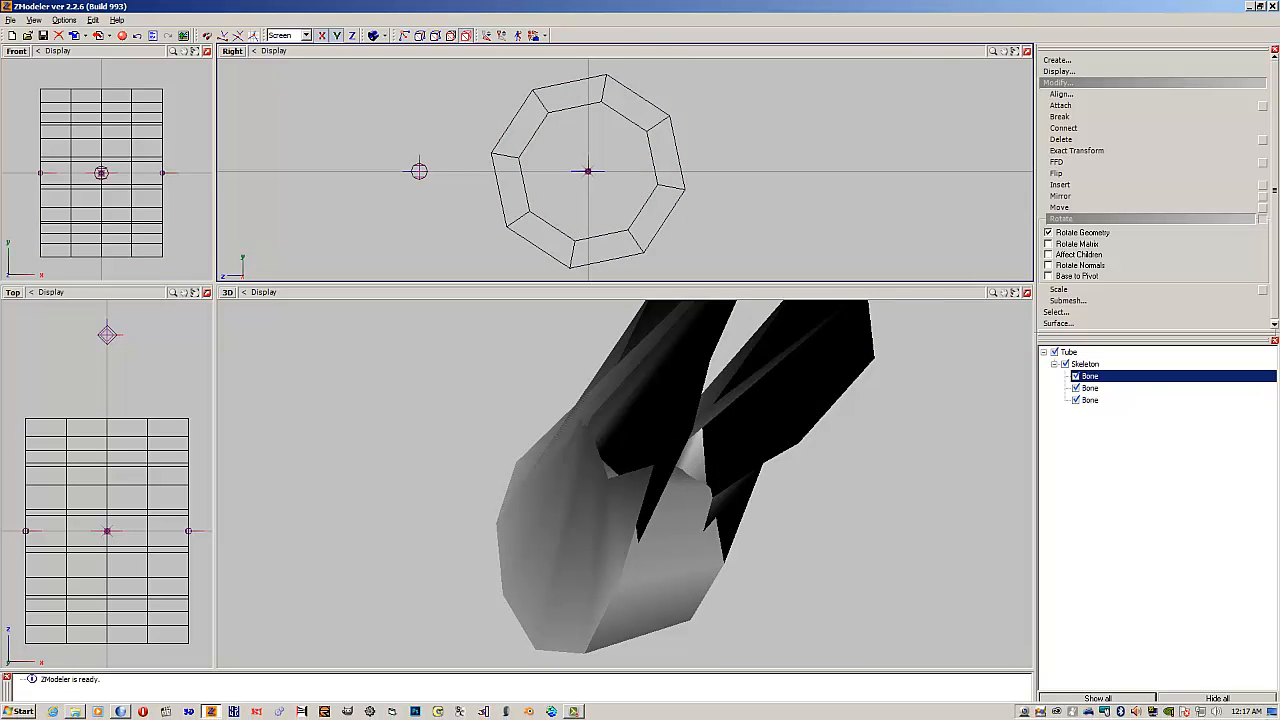